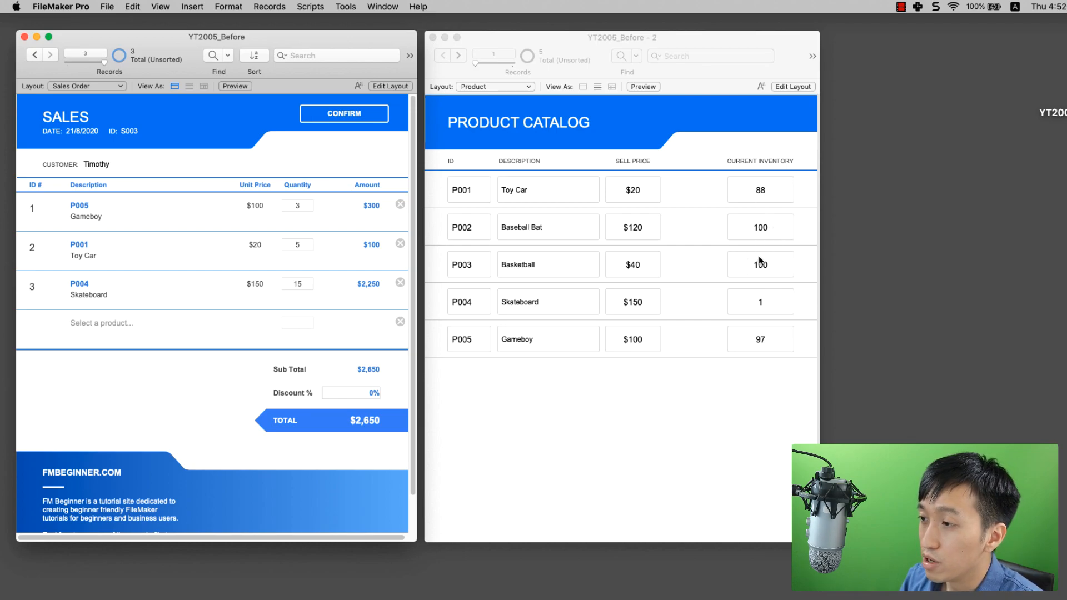
Step: Confirm the current sales order six times in a row to deduct its quantities from the product inventory repeatedly
{"action": "left_click", "coordinate": [363, 115]}
{"action": "left_click", "coordinate": [362, 115]}
{"action": "left_click", "coordinate": [363, 116]}
{"action": "left_click", "coordinate": [362, 116]}
{"action": "left_click", "coordinate": [361, 115]}
{"action": "left_click", "coordinate": [361, 116]}
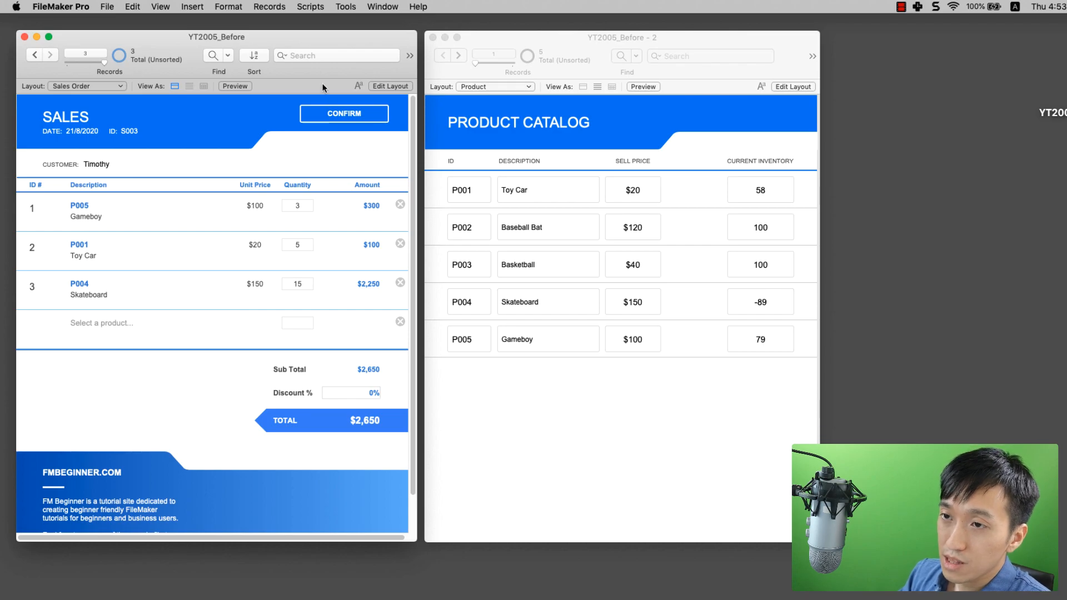
Step: Open the Script Workspace and move its window clear of the sales order
{"action": "left_click", "coordinate": [307, 10]}
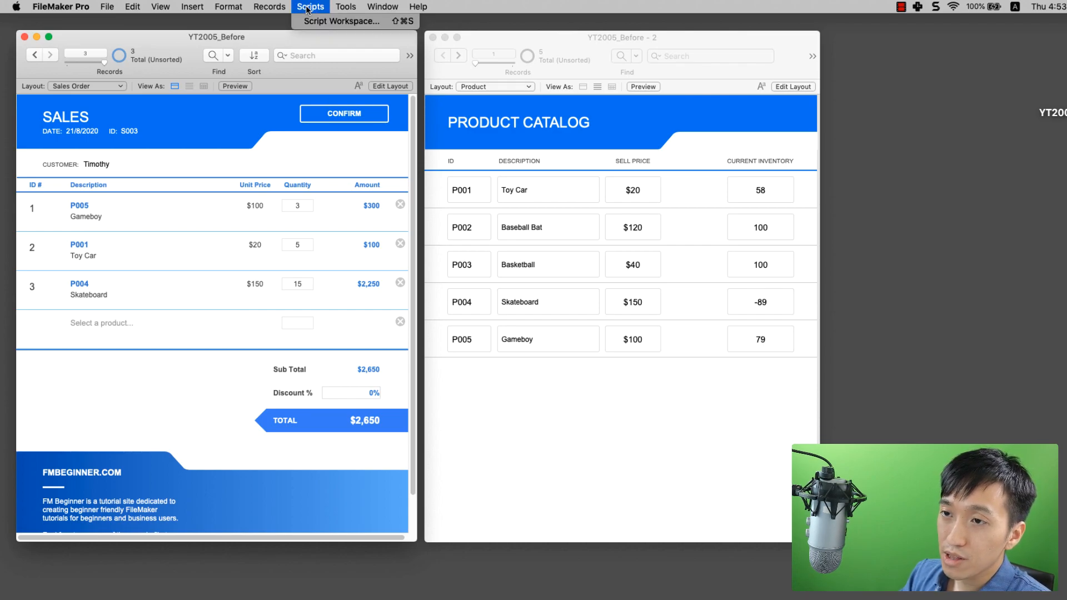
{"action": "left_click", "coordinate": [309, 22]}
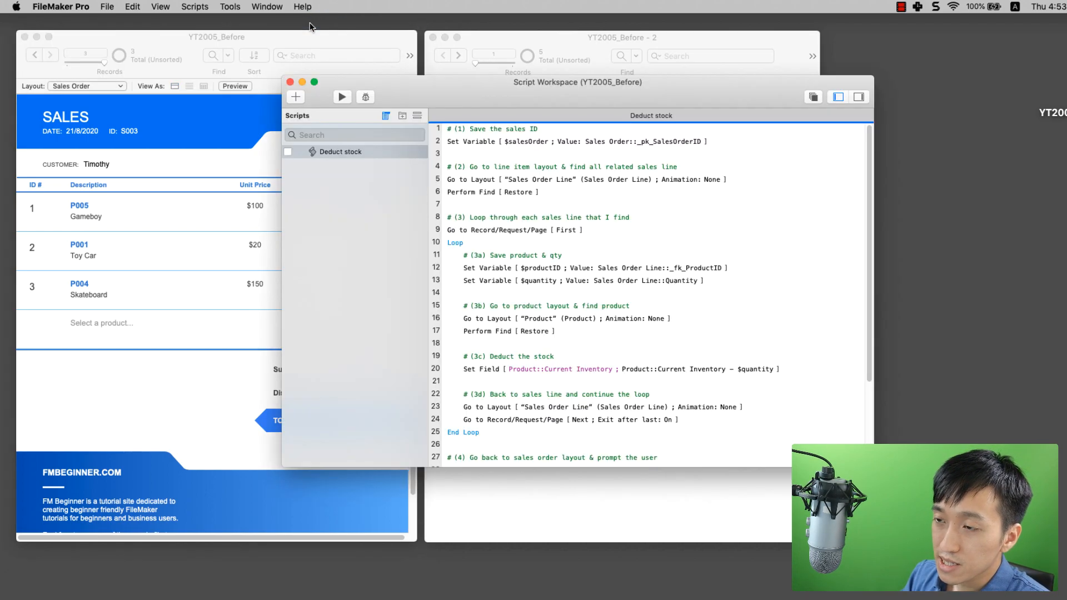
{"action": "left_click_drag", "start_coordinate": [482, 80], "coordinate": [573, 126]}
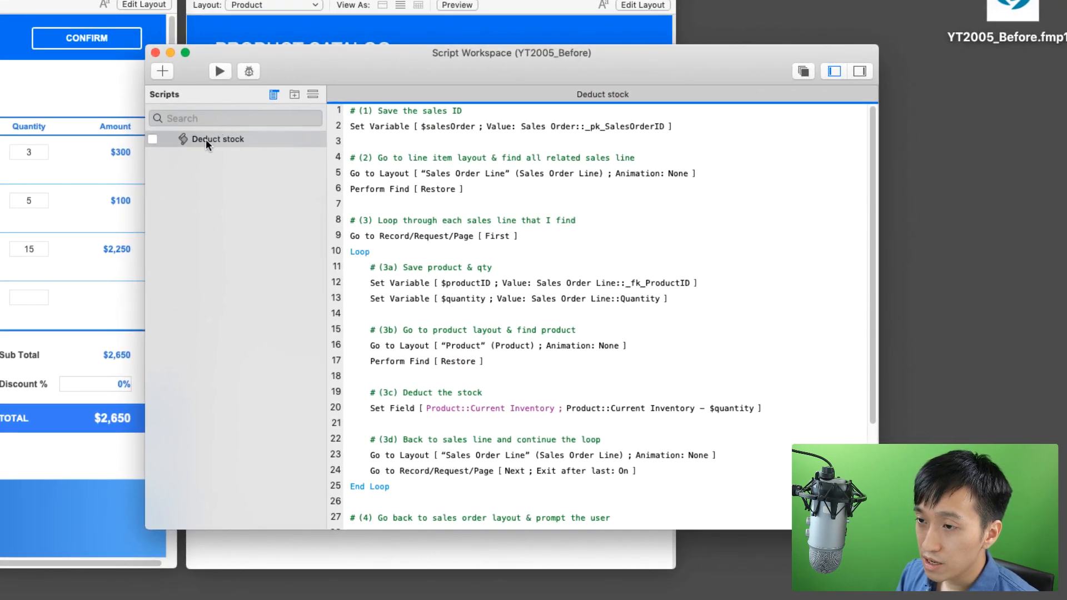
Step: Review the steps of the Deduct stock script from saving the sales ID through the final custom dialog
{"action": "left_click", "coordinate": [326, 171]}
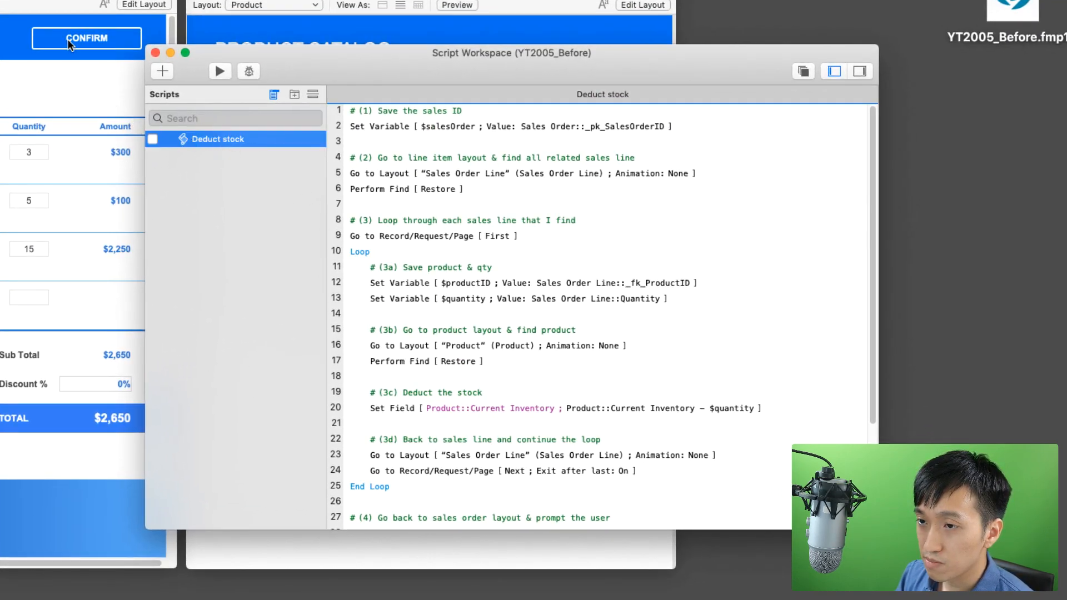
{"action": "left_click", "coordinate": [389, 115]}
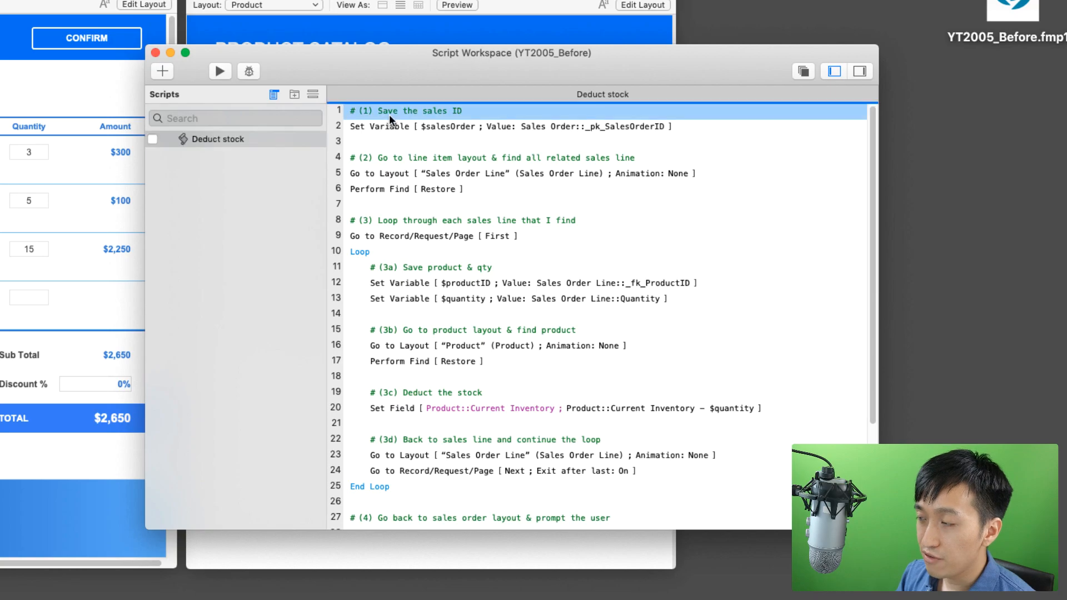
{"action": "scroll", "coordinate": [442, 125], "scroll_direction": "down", "scroll_amount": 5}
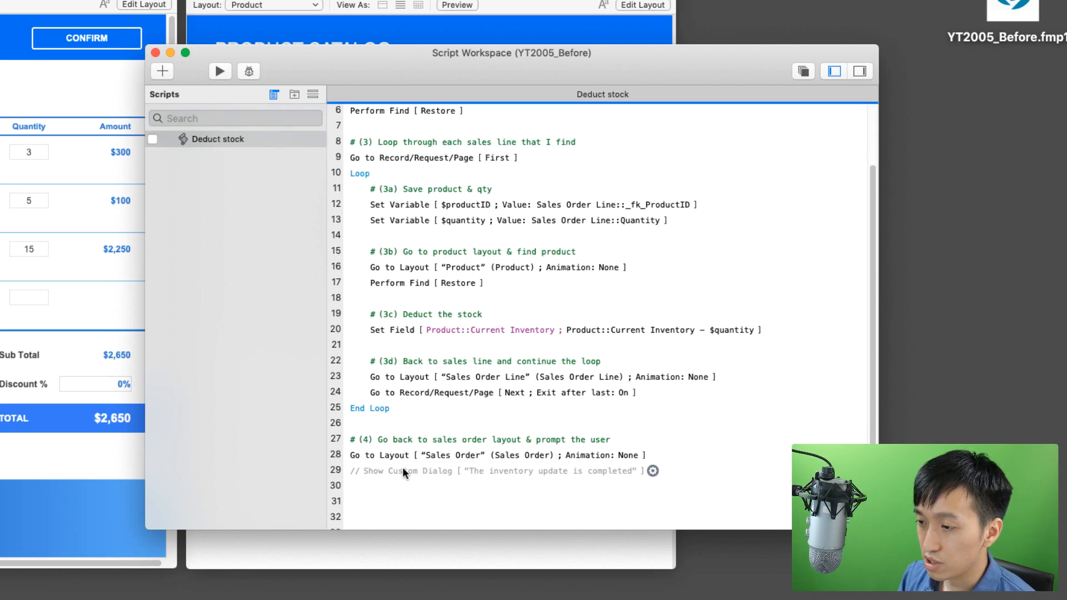
{"action": "key", "text": "super+a"}
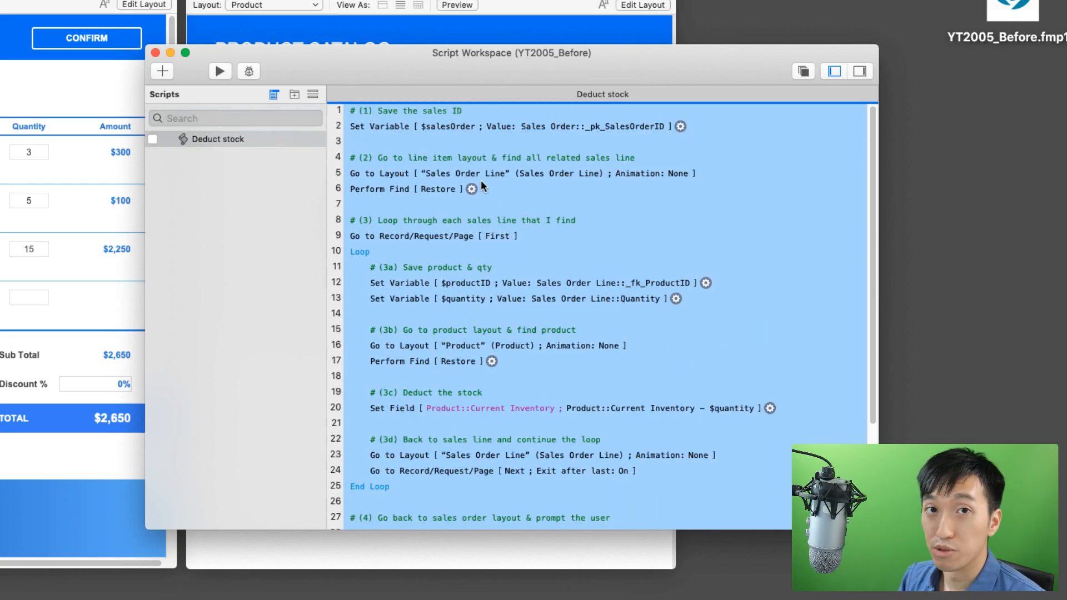
{"action": "left_click", "coordinate": [459, 123]}
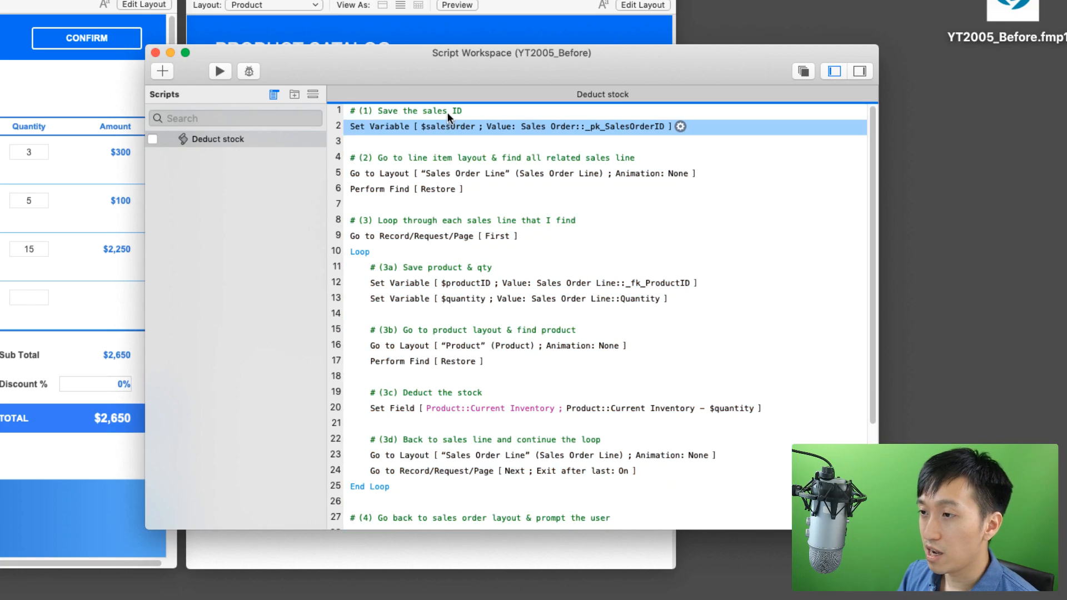
Step: Insert 11 blank lines above the "(1) Save the sales ID" comment in the Deduct stock script
{"action": "left_click", "coordinate": [447, 112]}
{"action": "key", "text": "Return"}
{"action": "key", "text": "Return"}
{"action": "key", "text": "Return"}
{"action": "key", "text": "Return"}
{"action": "key", "text": "Return"}
{"action": "key", "text": "Return"}
{"action": "key", "text": "Return"}
{"action": "key", "text": "Return"}
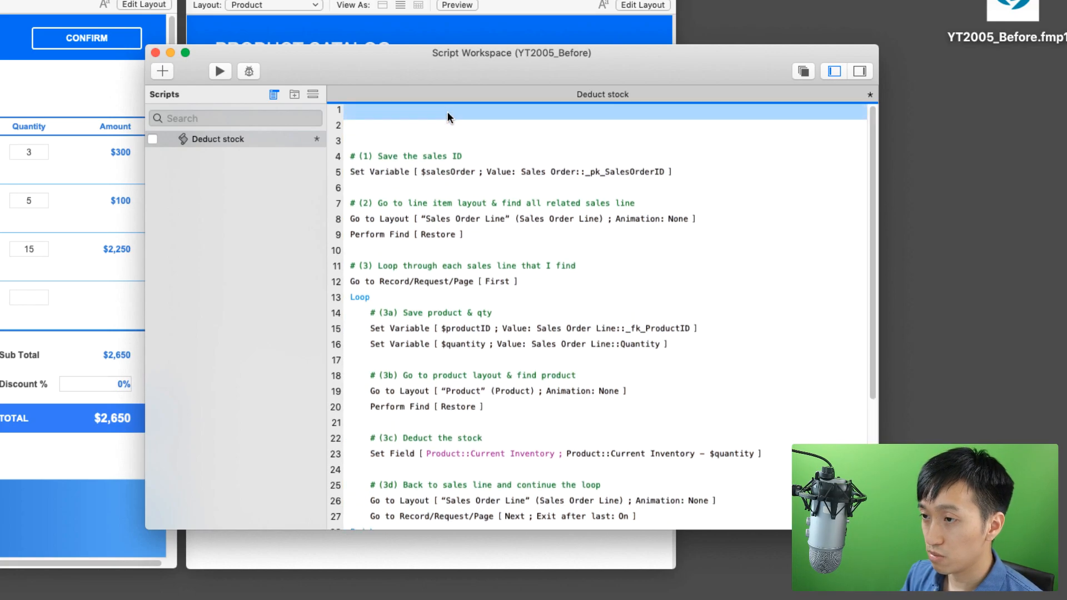
{"action": "key", "text": "Return"}
{"action": "key", "text": "Return"}
{"action": "key", "text": "Return"}
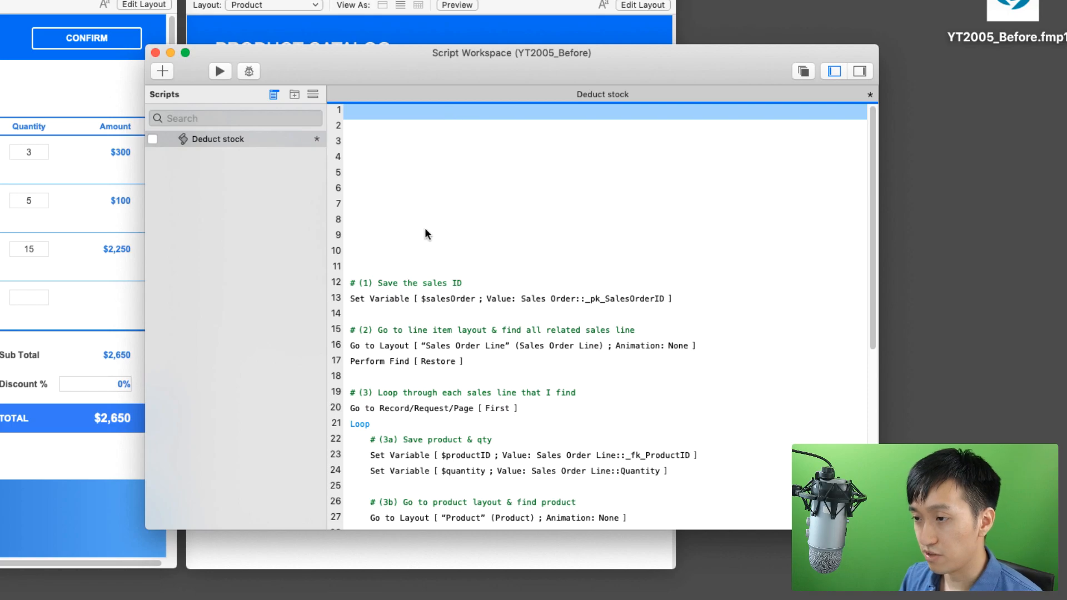
Step: Add the comment "The real script" above the existing steps and move it down to line 10
{"action": "left_click", "coordinate": [421, 242]}
{"action": "type", "text": "#"}
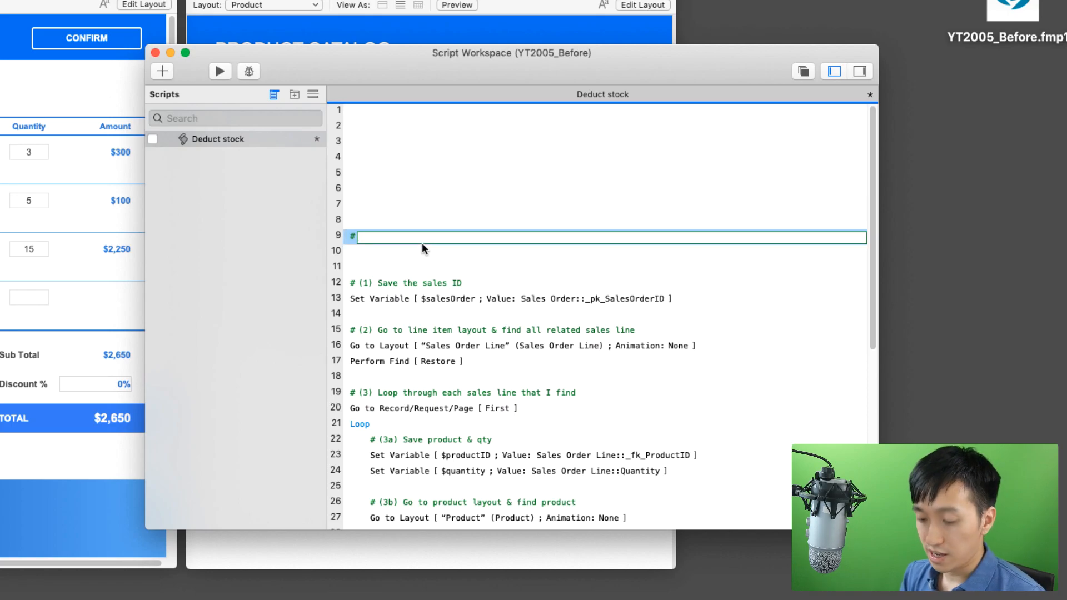
{"action": "type", "text": "The real script"}
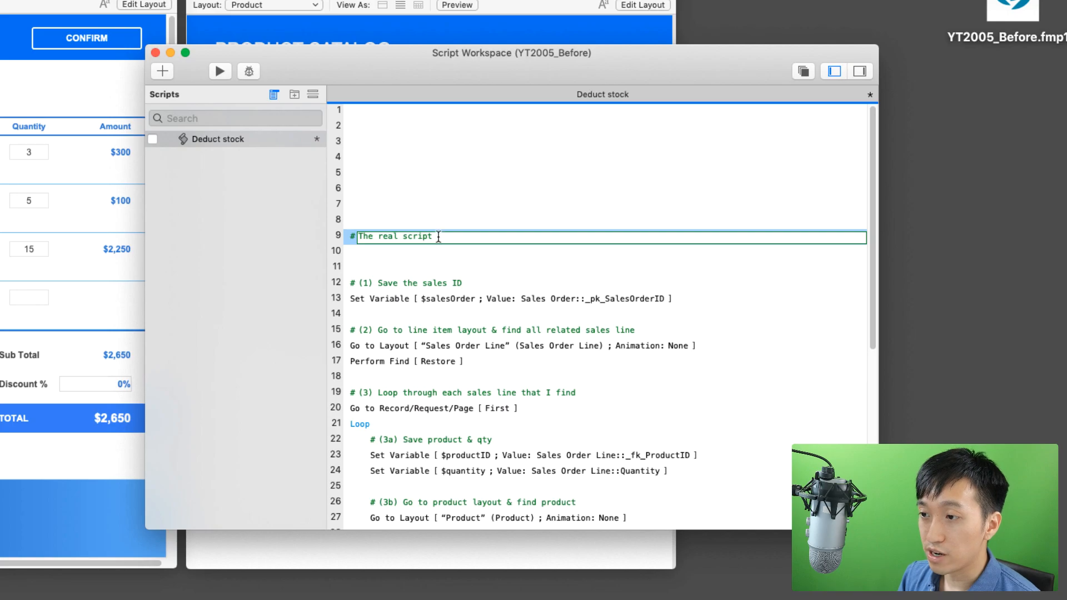
{"action": "left_click_drag", "start_coordinate": [439, 237], "coordinate": [347, 235]}
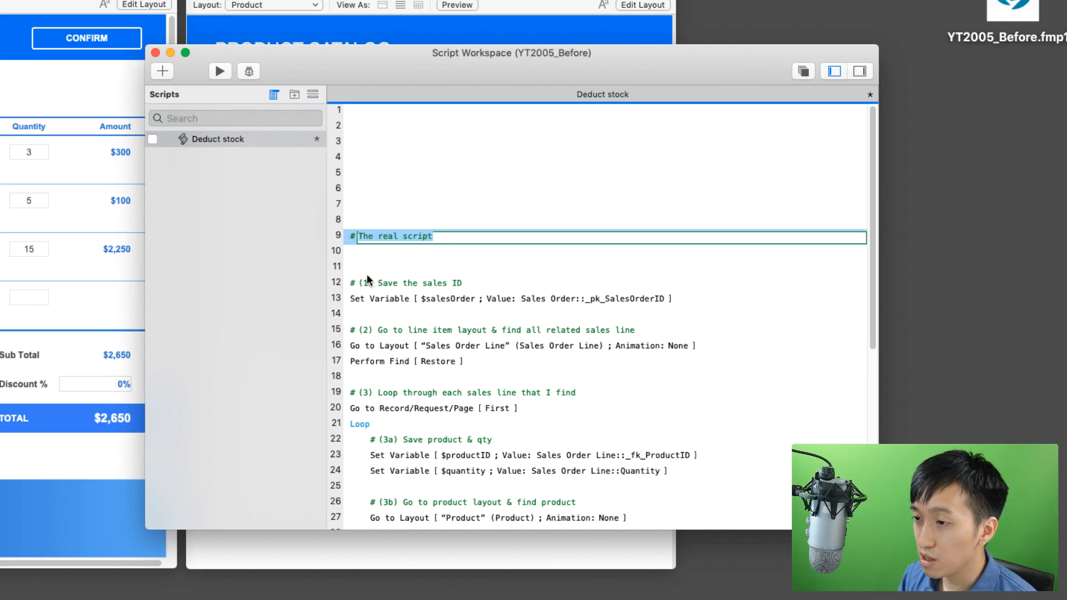
{"action": "left_click", "coordinate": [371, 247]}
{"action": "left_click_drag", "start_coordinate": [360, 235], "coordinate": [356, 258]}
Step: Add the comment "Security safeguard" on line 2 of the script
{"action": "left_click", "coordinate": [384, 126]}
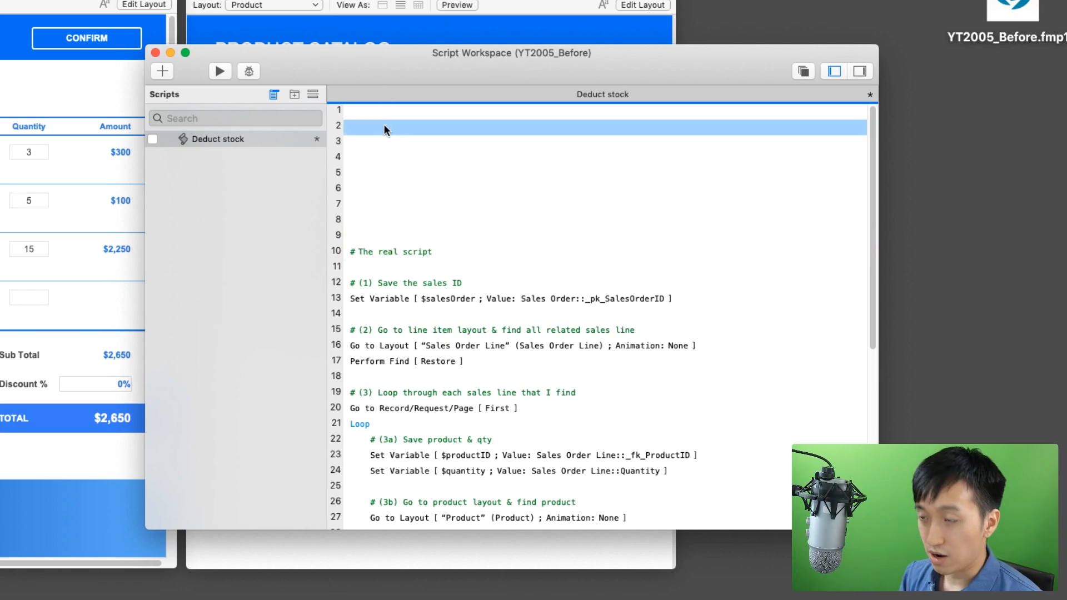
{"action": "left_click", "coordinate": [383, 126]}
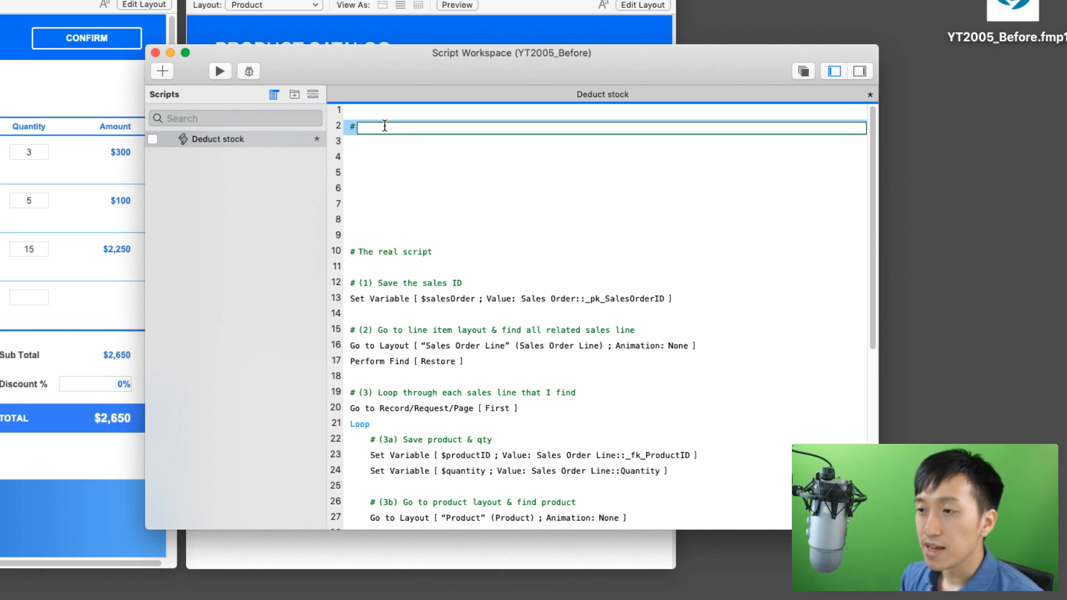
{"action": "type", "text": "Securi"}
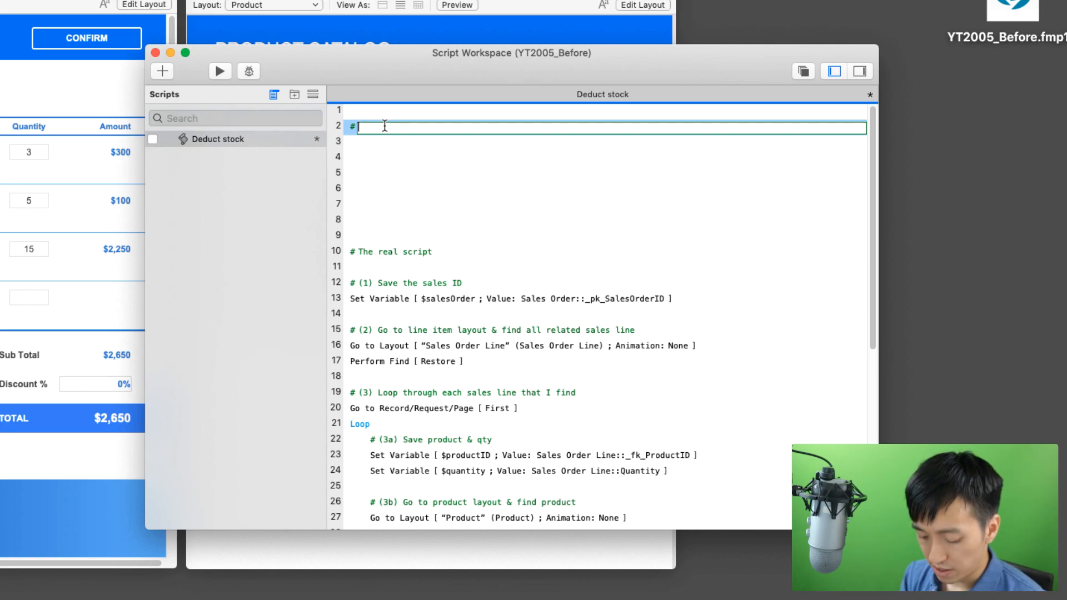
{"action": "type", "text": "ty safeguard"}
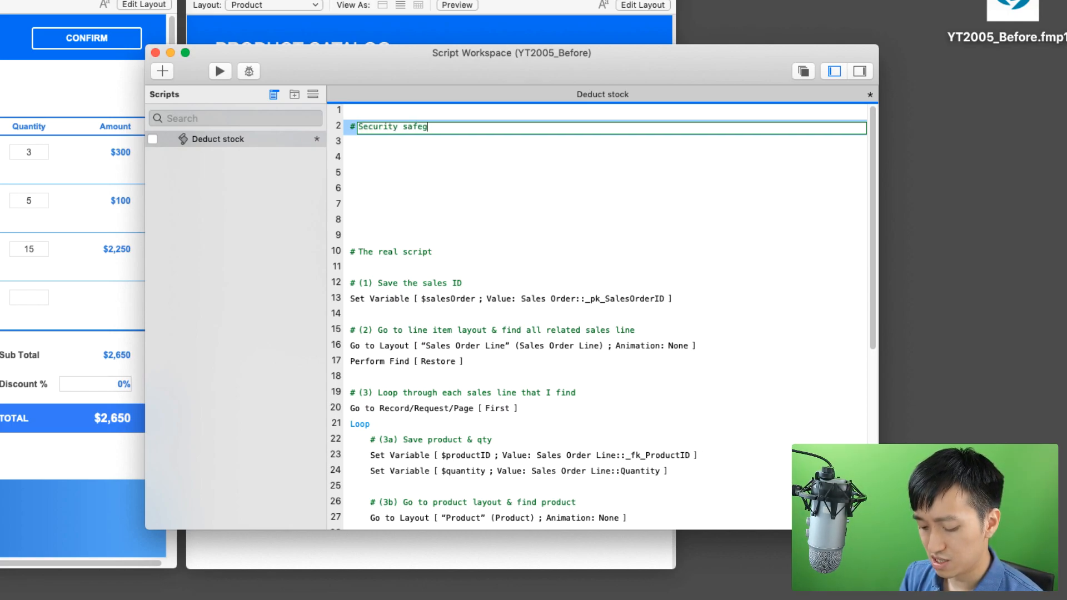
{"action": "key", "text": "Return"}
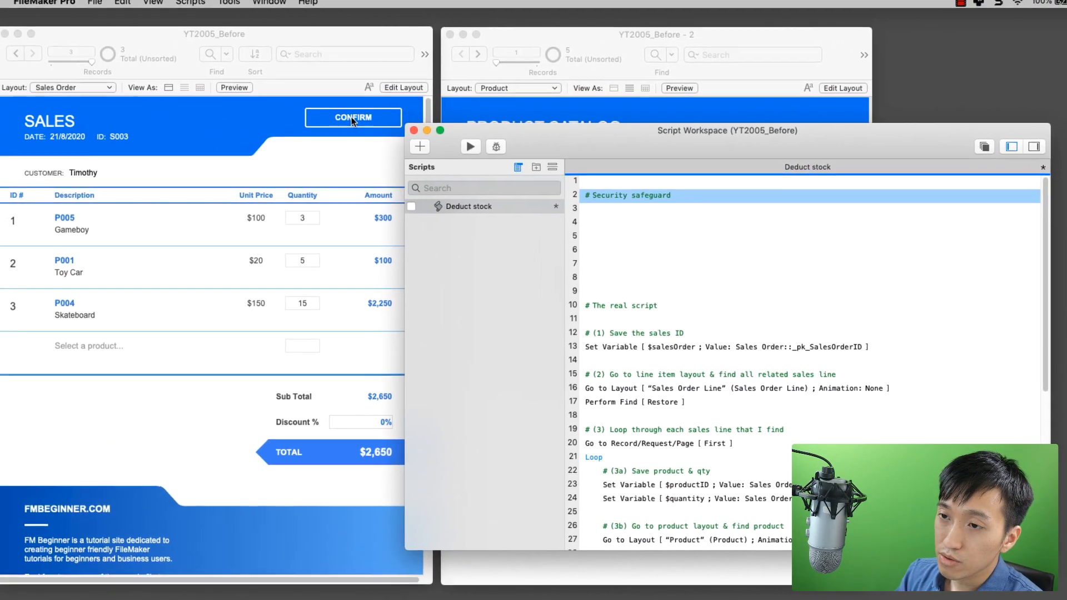
Step: Bring the sales order and product catalog windows forward and confirm the current sales order once more
{"action": "left_click", "coordinate": [350, 120]}
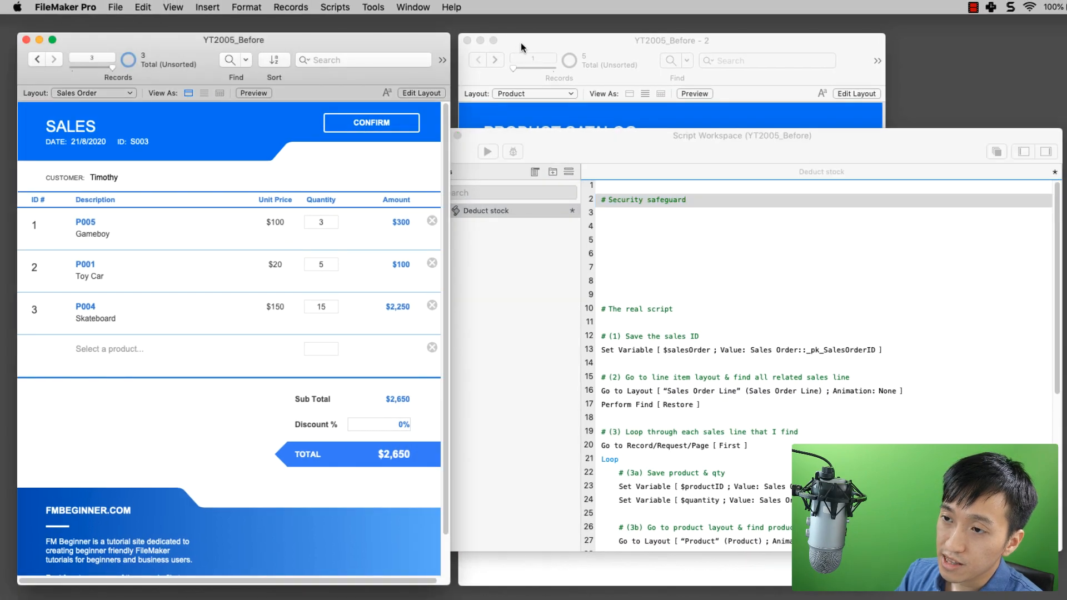
{"action": "left_click", "coordinate": [521, 42]}
{"action": "left_click", "coordinate": [380, 151]}
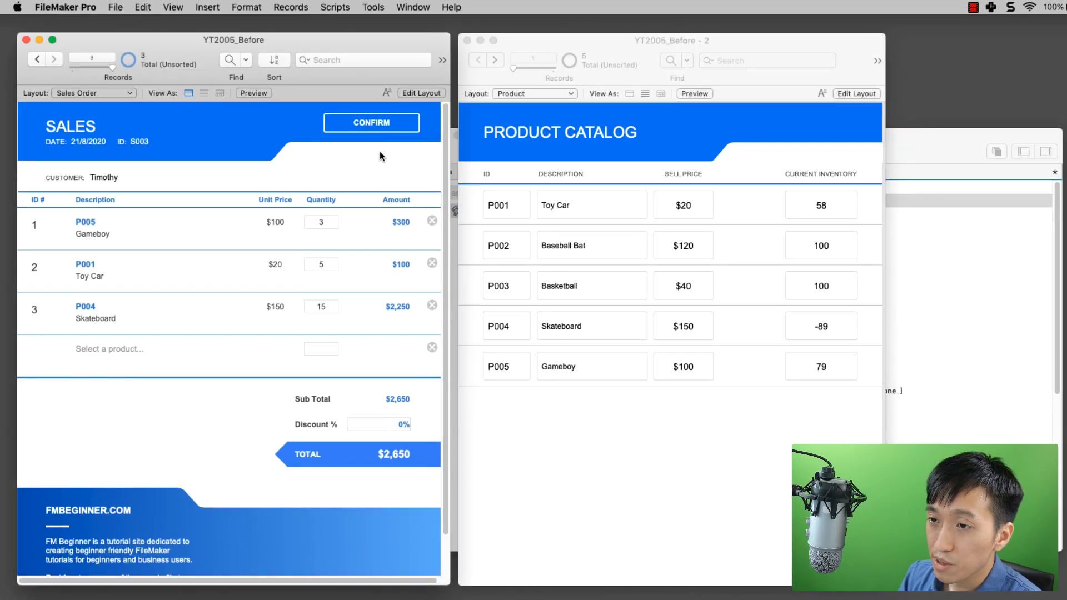
{"action": "left_click", "coordinate": [374, 126]}
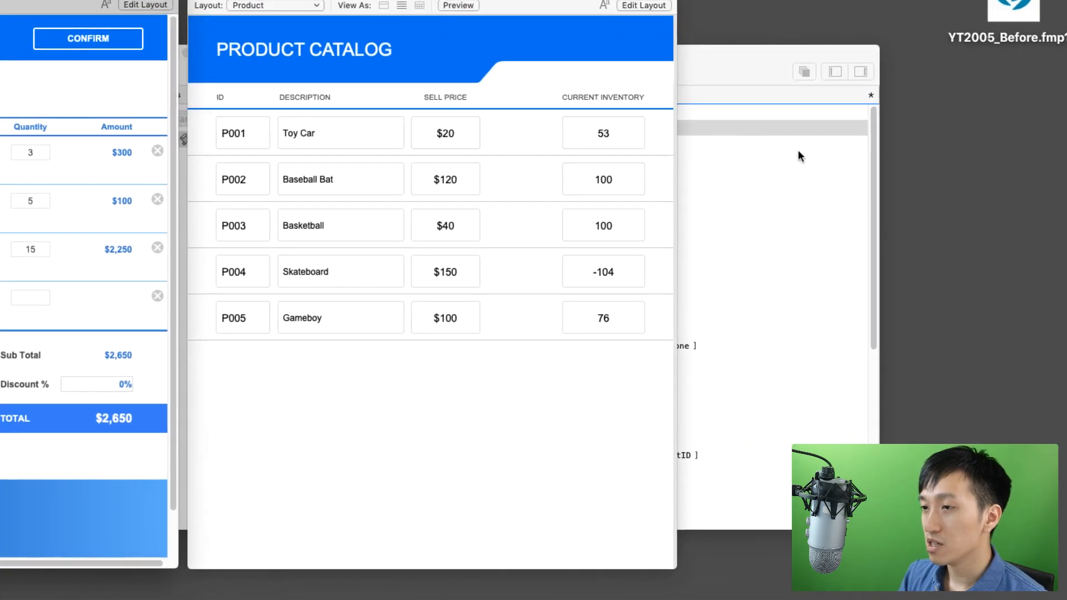
Step: Add a Show Custom Dialog step directly below the "Security safeguard" comment in the Deduct stock script
{"action": "left_click", "coordinate": [944, 207]}
{"action": "key", "text": "Return"}
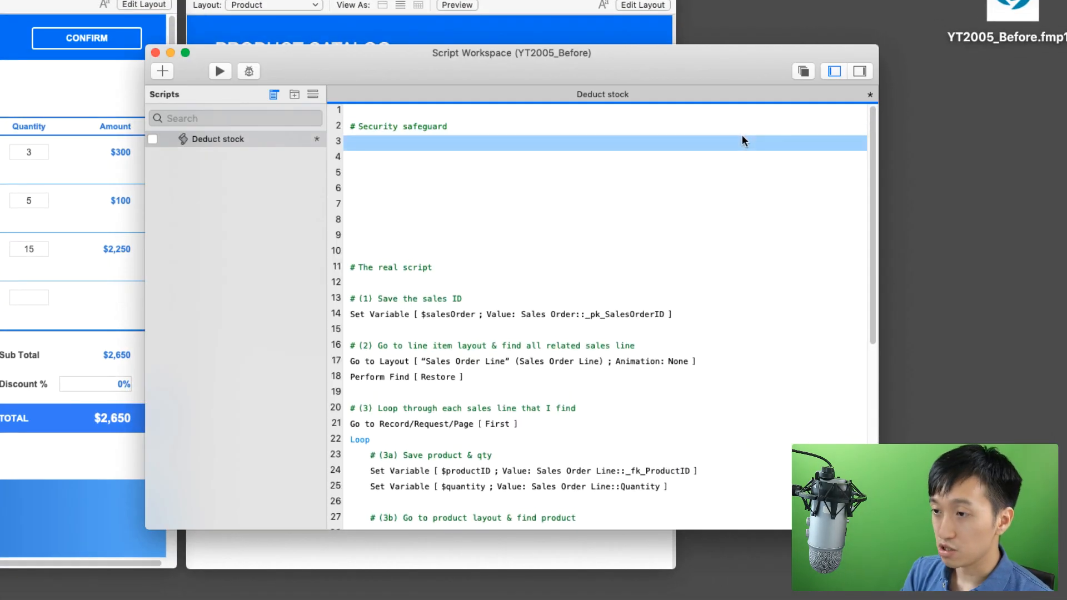
{"action": "type", "text": "show cu"}
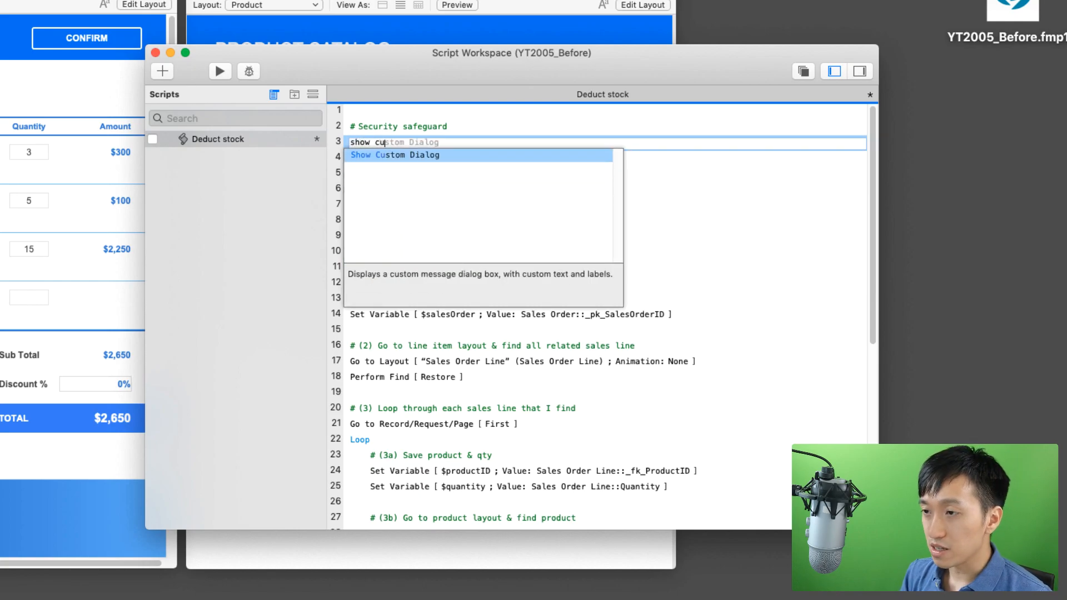
{"action": "left_click", "coordinate": [507, 159]}
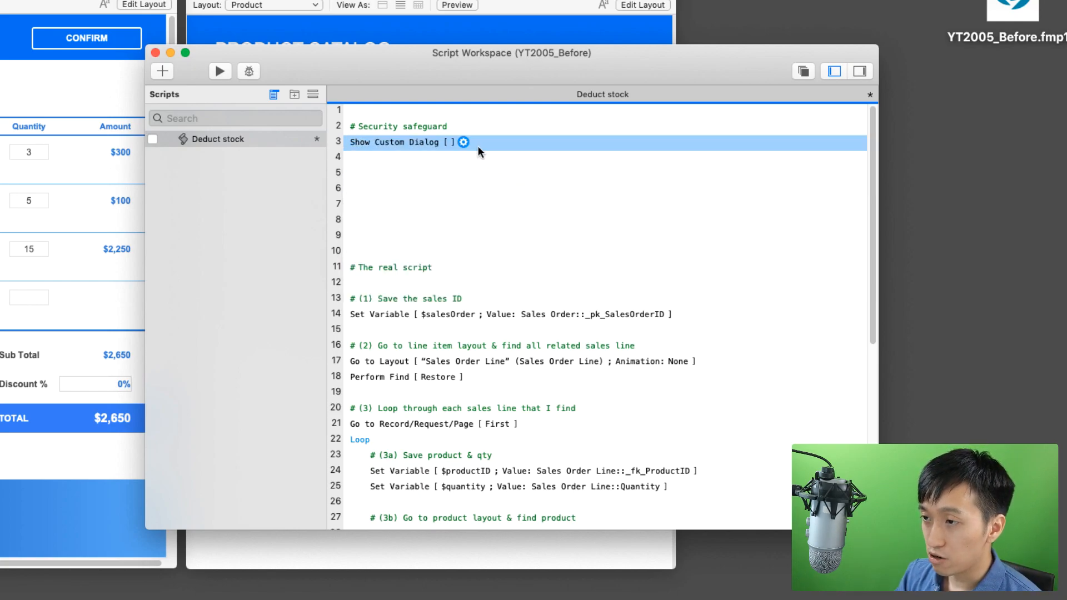
Step: Set the custom dialog's message to "Are you sure you want to update the inventory?"
{"action": "left_click", "coordinate": [465, 143]}
{"action": "left_click", "coordinate": [507, 174]}
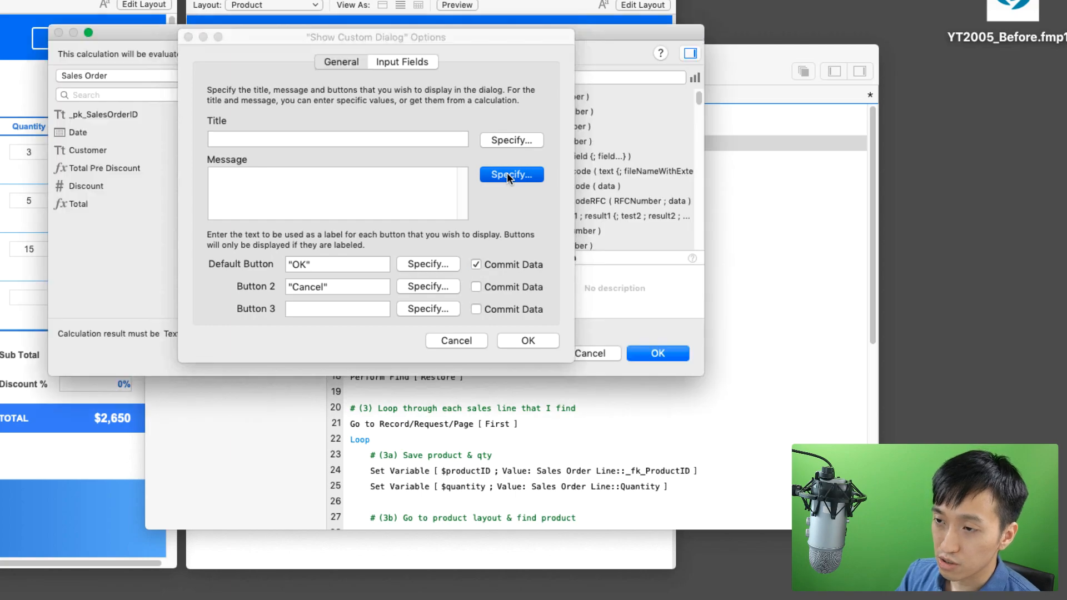
{"action": "type", "text": "\""}
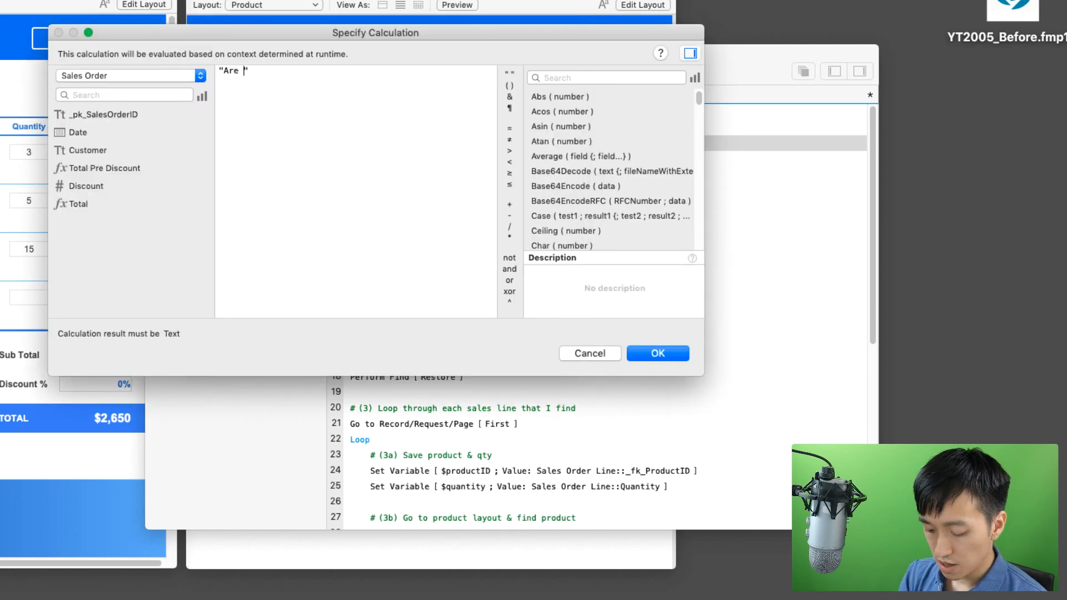
{"action": "type", "text": "Are you sure you want to upda"}
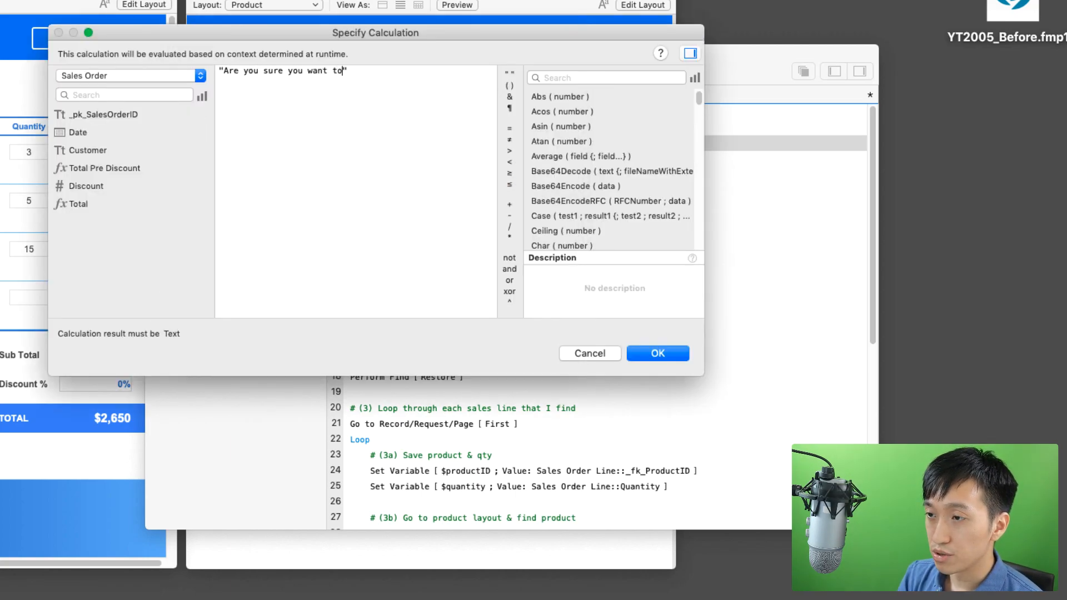
{"action": "type", "text": "te the in"}
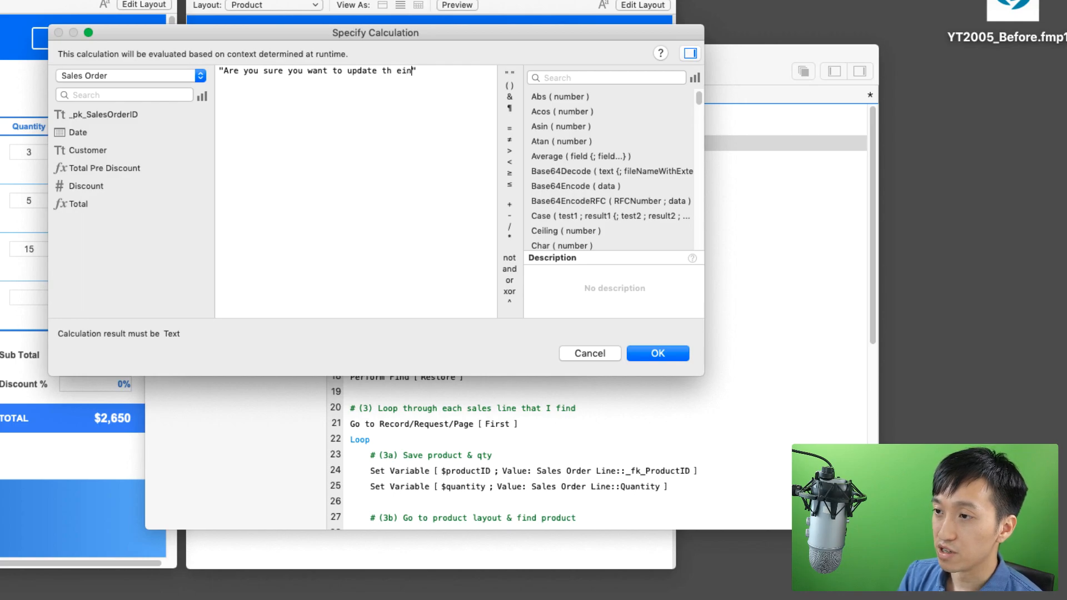
{"action": "type", "text": "ventory"}
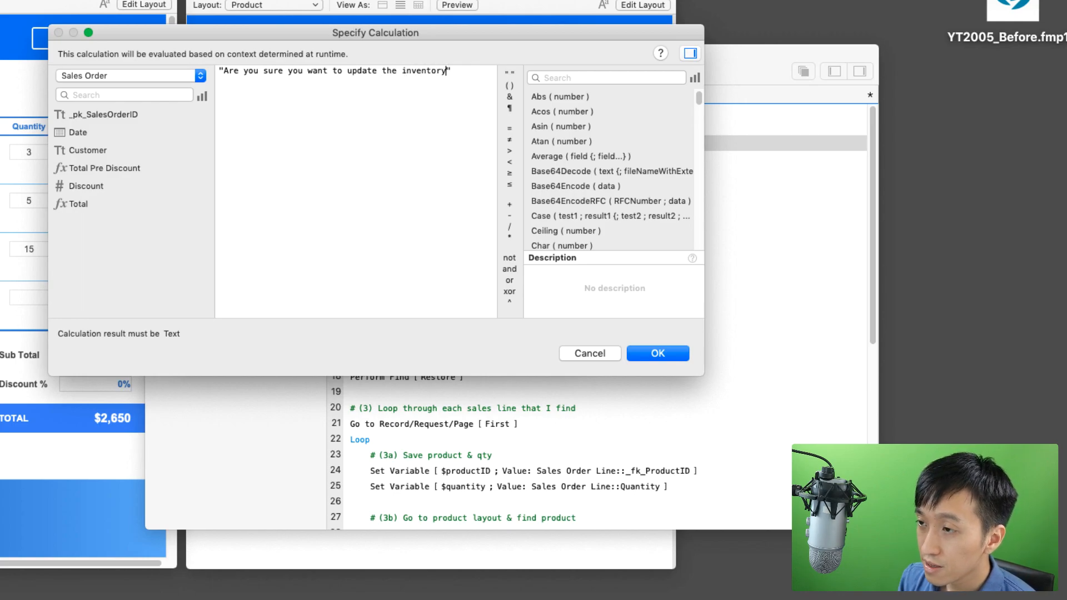
{"action": "type", "text": "?"}
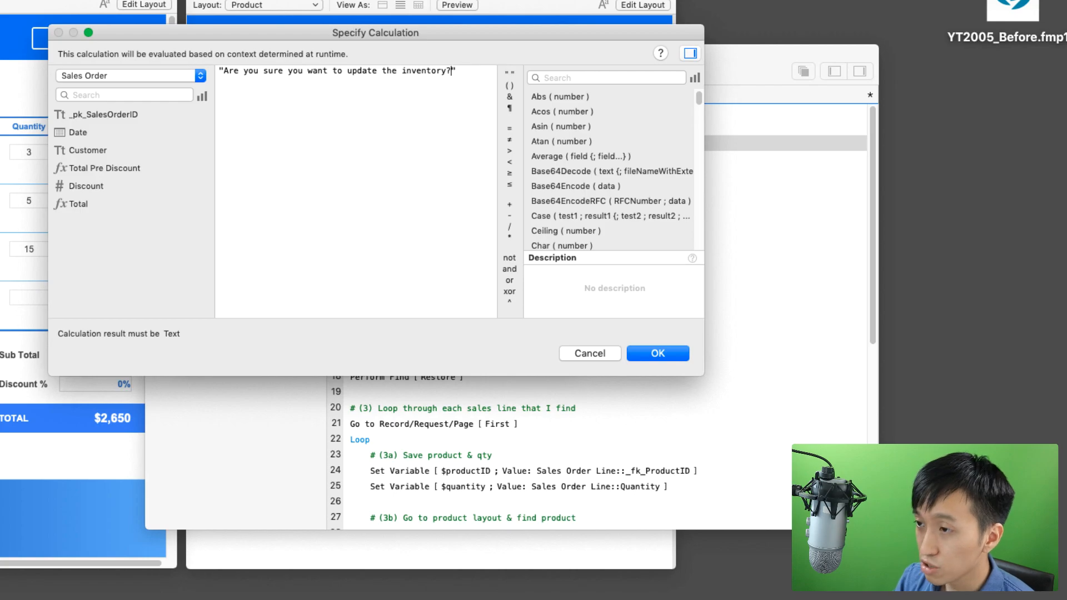
{"action": "left_click", "coordinate": [659, 354]}
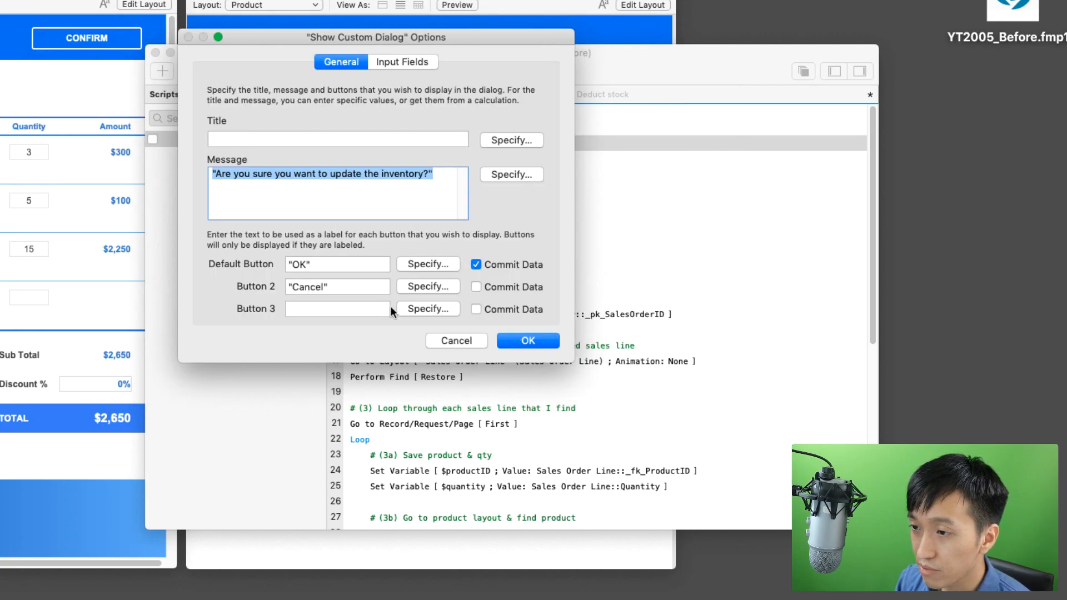
Step: Examine the labels of the custom dialog's default button and second button
{"action": "left_click", "coordinate": [305, 265]}
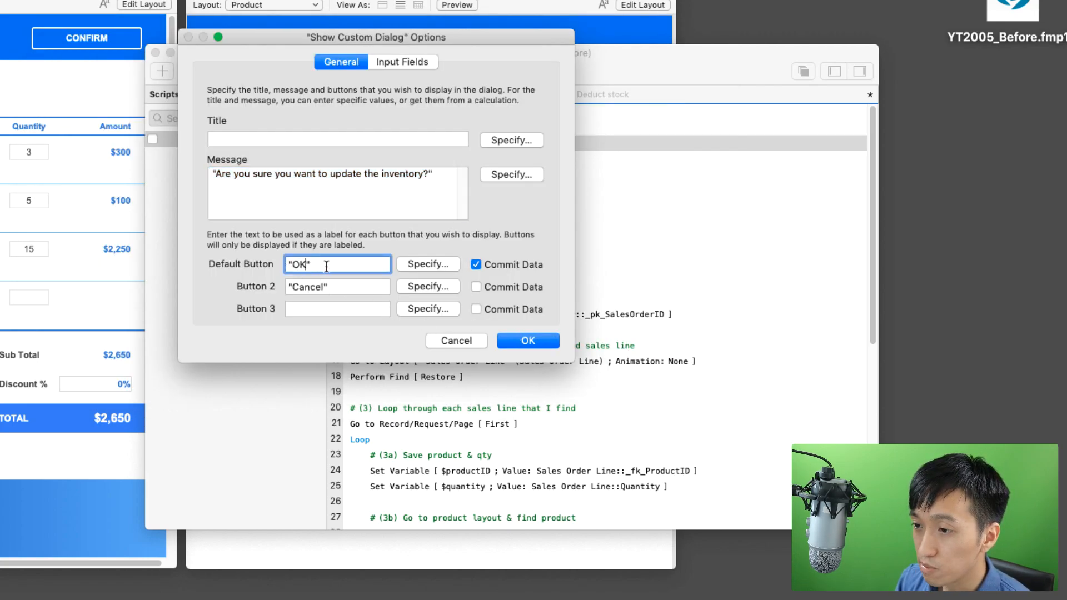
{"action": "left_click_drag", "start_coordinate": [314, 265], "coordinate": [271, 263]}
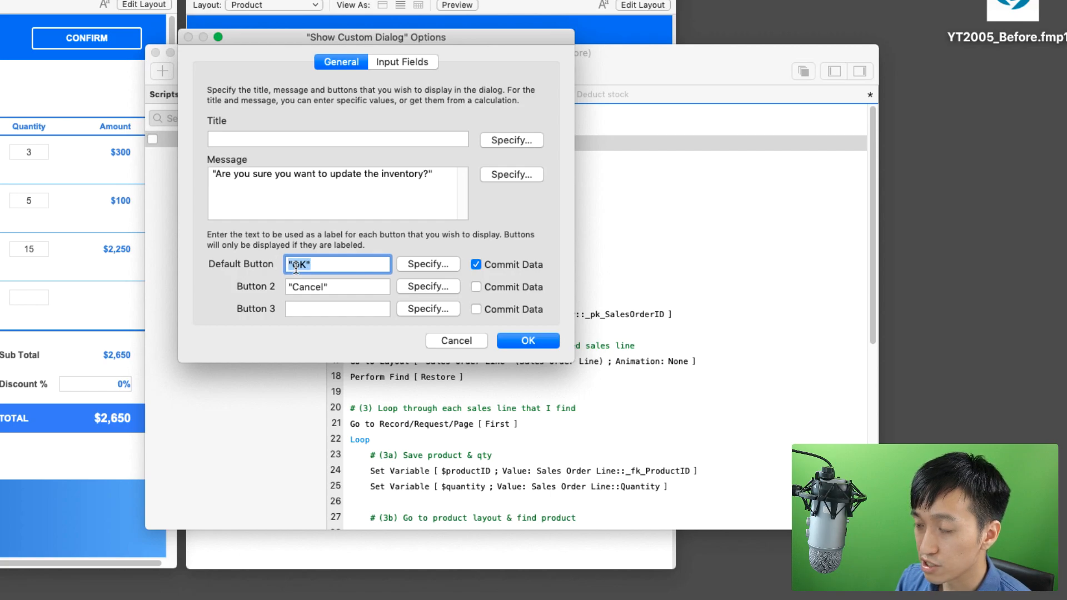
{"action": "left_click_drag", "start_coordinate": [333, 286], "coordinate": [249, 287]}
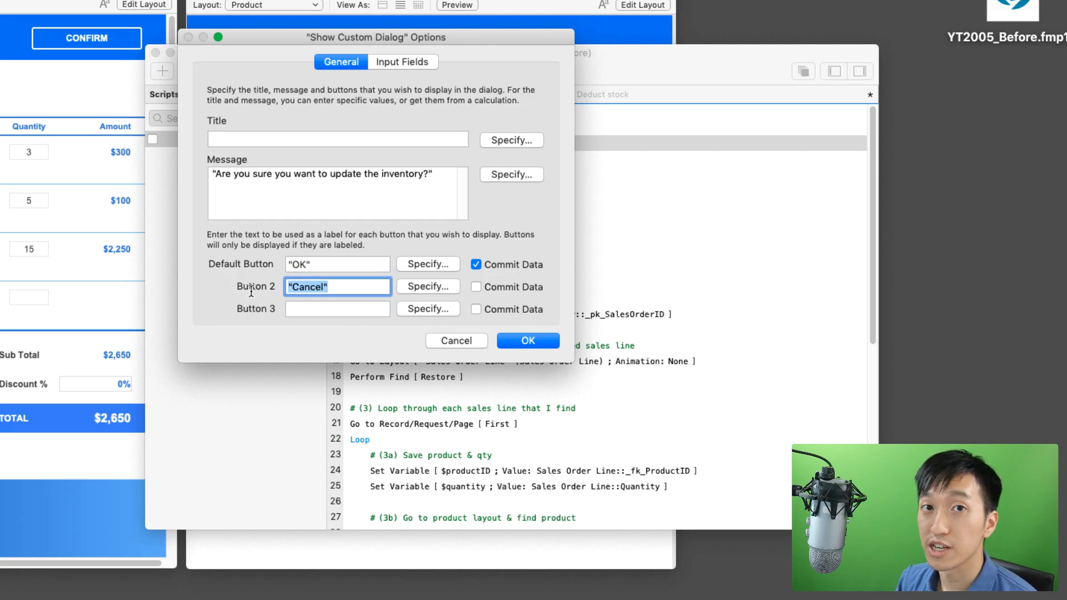
Step: Accept the dialog options and insert an If block with an empty line inside it below the Show Custom Dialog step
{"action": "left_click", "coordinate": [528, 340]}
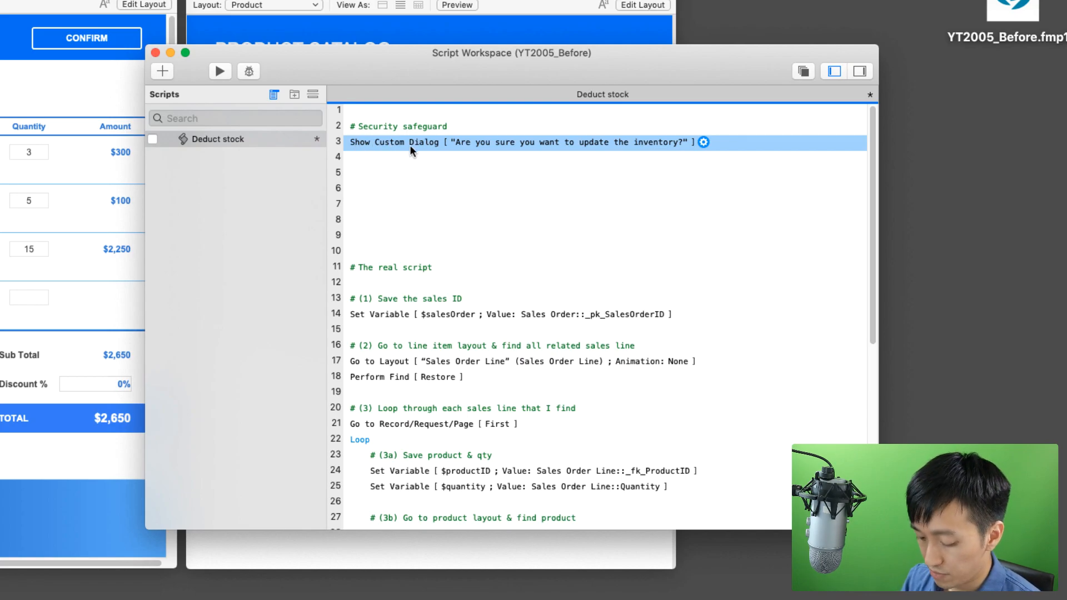
{"action": "key", "text": "Return"}
{"action": "type", "text": "i"}
{"action": "key", "text": "Return"}
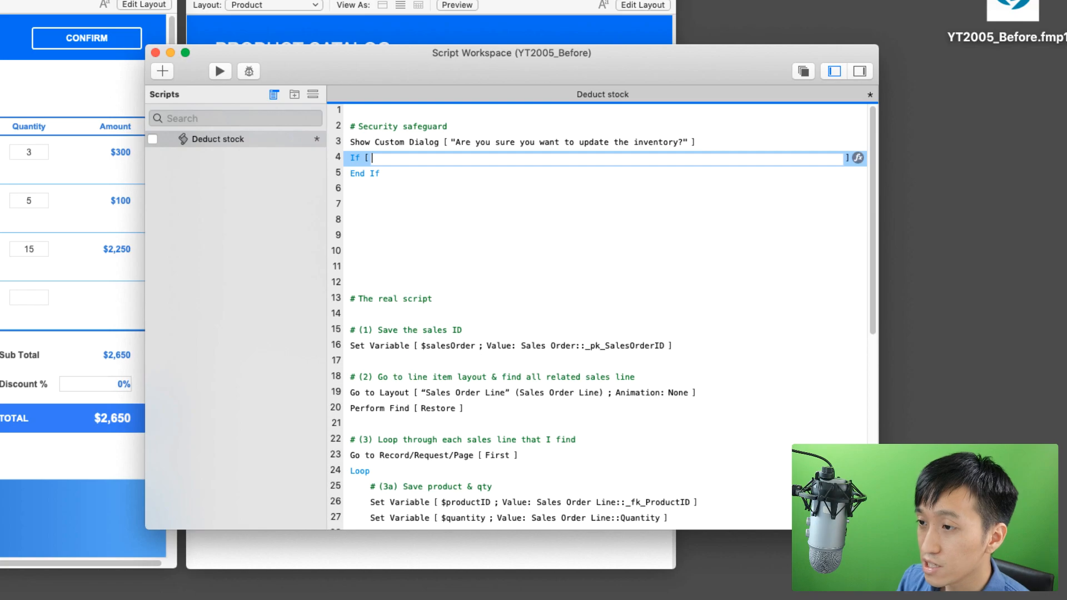
{"action": "key", "text": "Return"}
{"action": "key", "text": "Return"}
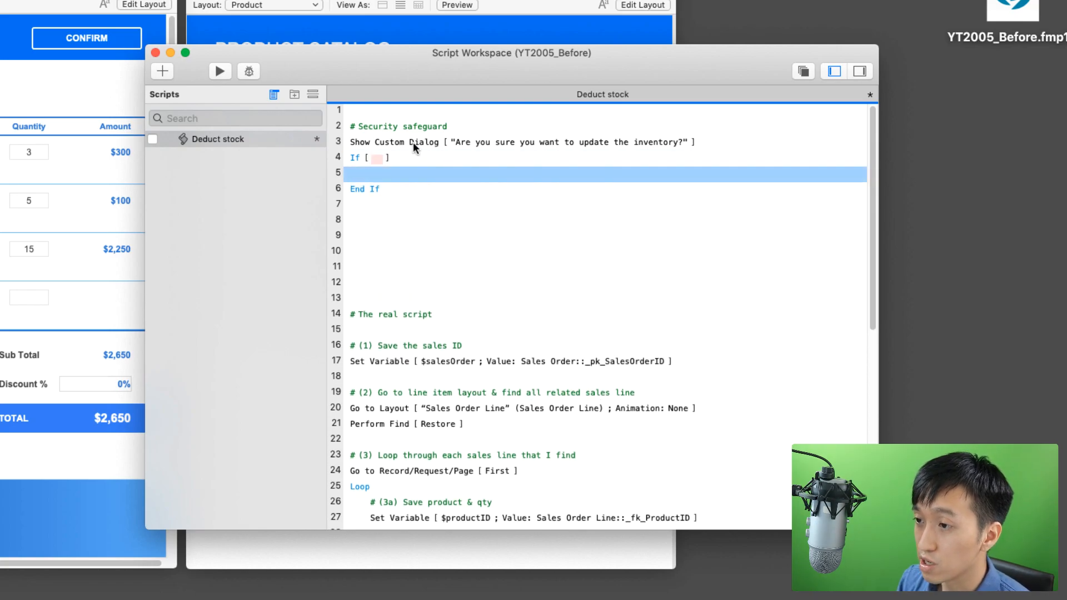
Step: Set the If step's condition to Get ( LastMessageChoice ) = 2
{"action": "mouse_move", "coordinate": [379, 155]}
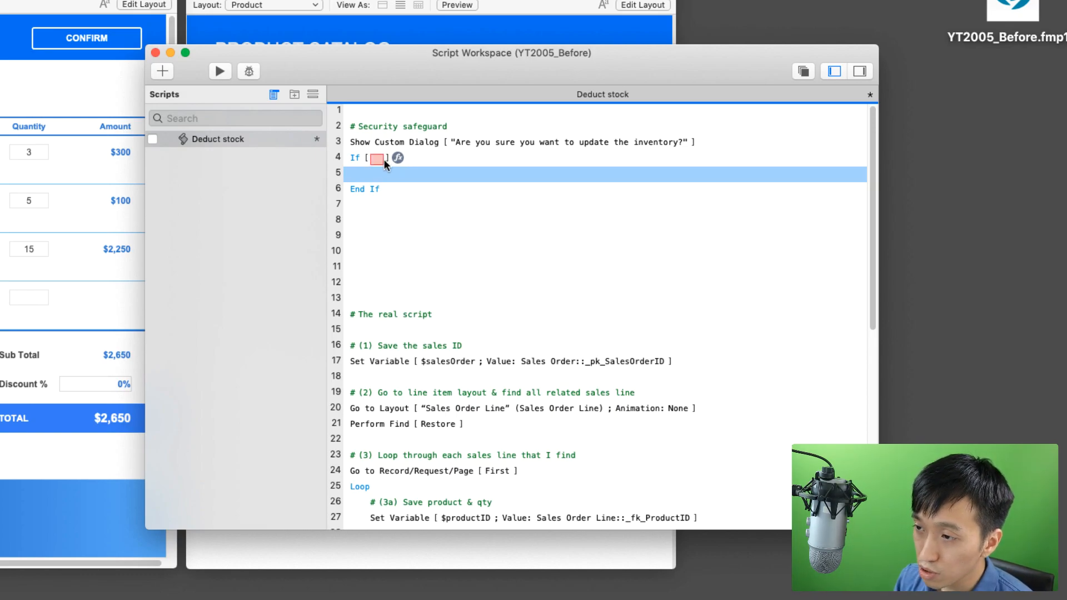
{"action": "left_click", "coordinate": [383, 159]}
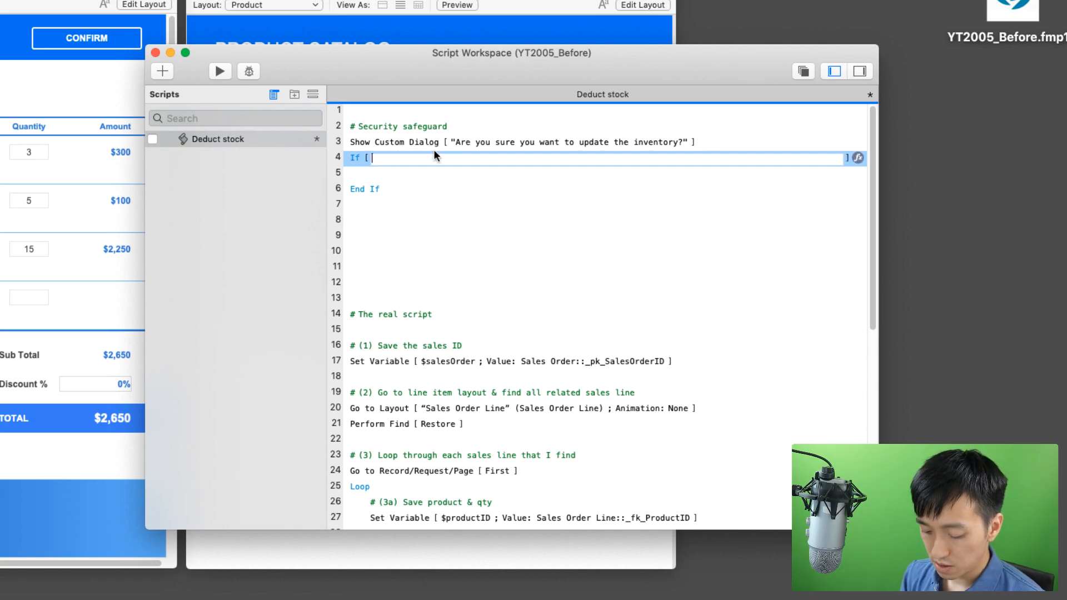
{"action": "type", "text": "get"}
{"action": "key", "text": "Return"}
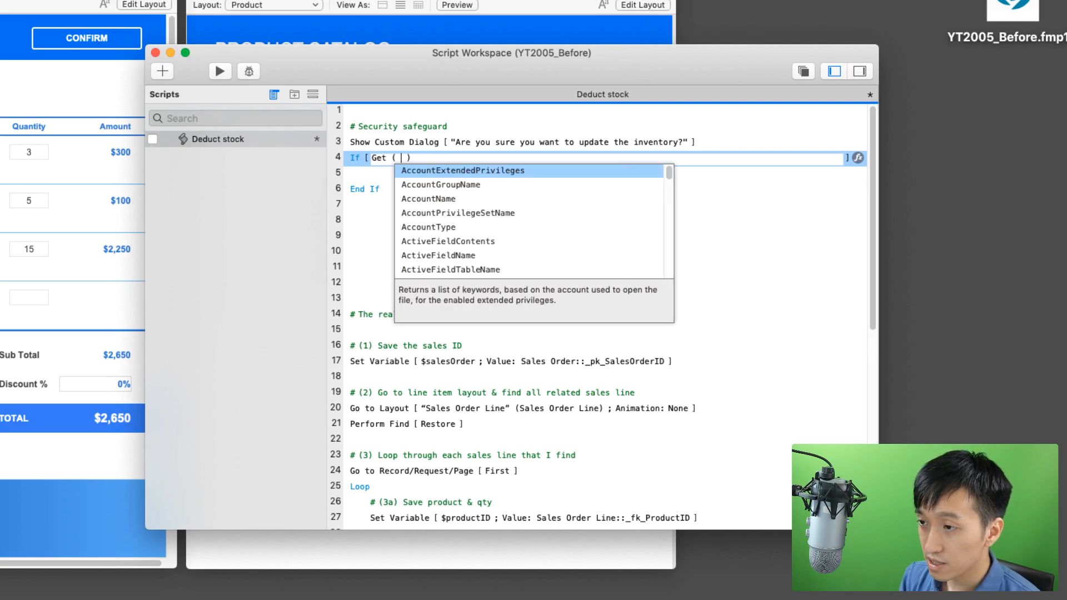
{"action": "type", "text": "last"}
{"action": "key", "text": "Down"}
{"action": "key", "text": "Down"}
{"action": "key", "text": "Return"}
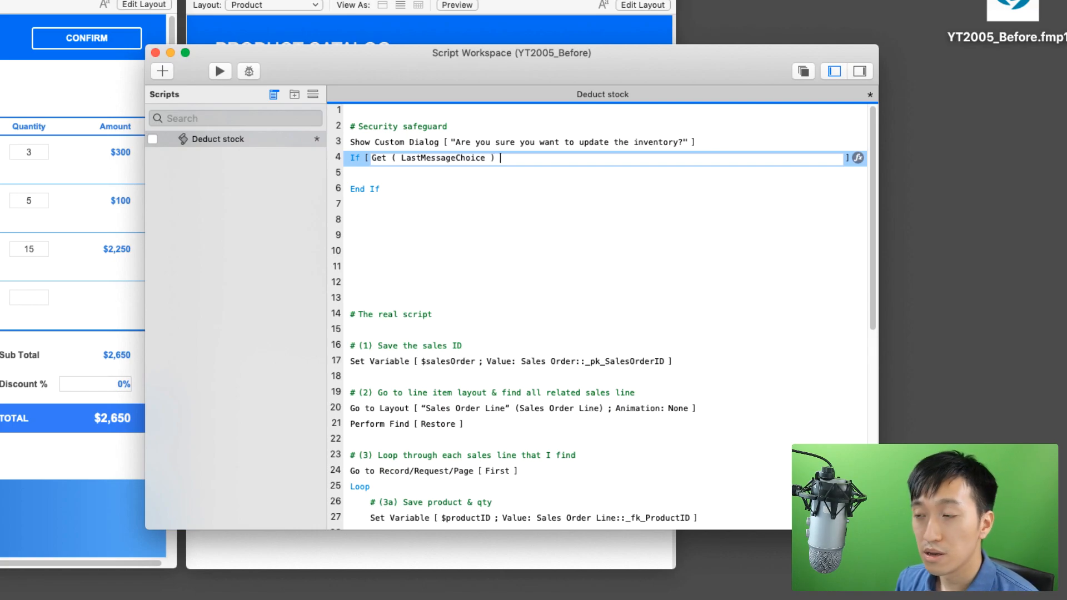
{"action": "type", "text": "= 2"}
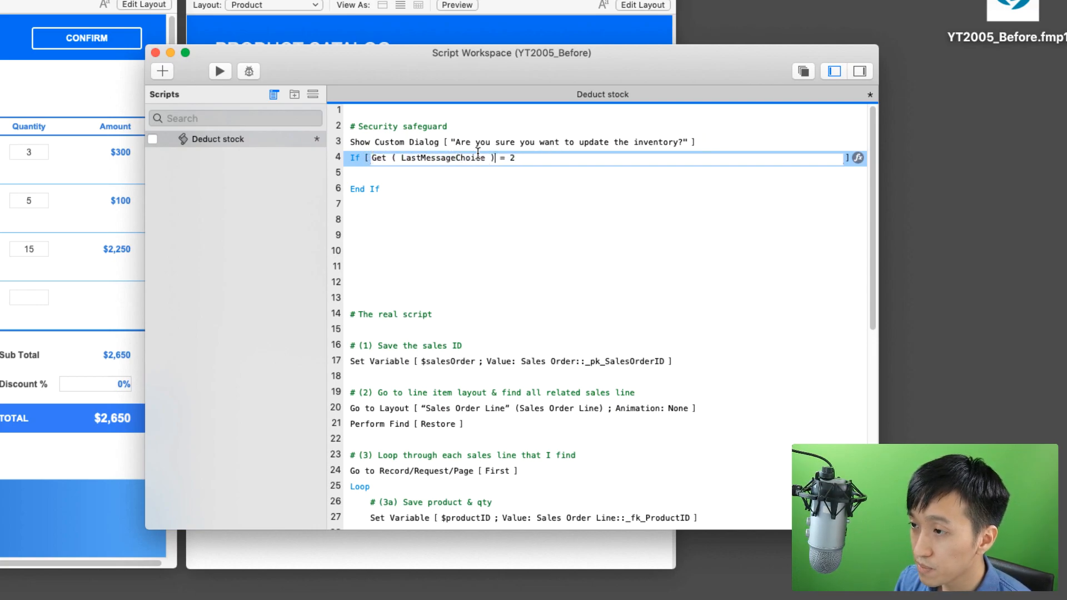
Step: Check which button of the inventory confirmation dialog corresponds to choice 2 in the If condition
{"action": "double_click", "coordinate": [513, 158]}
{"action": "double_click", "coordinate": [509, 145]}
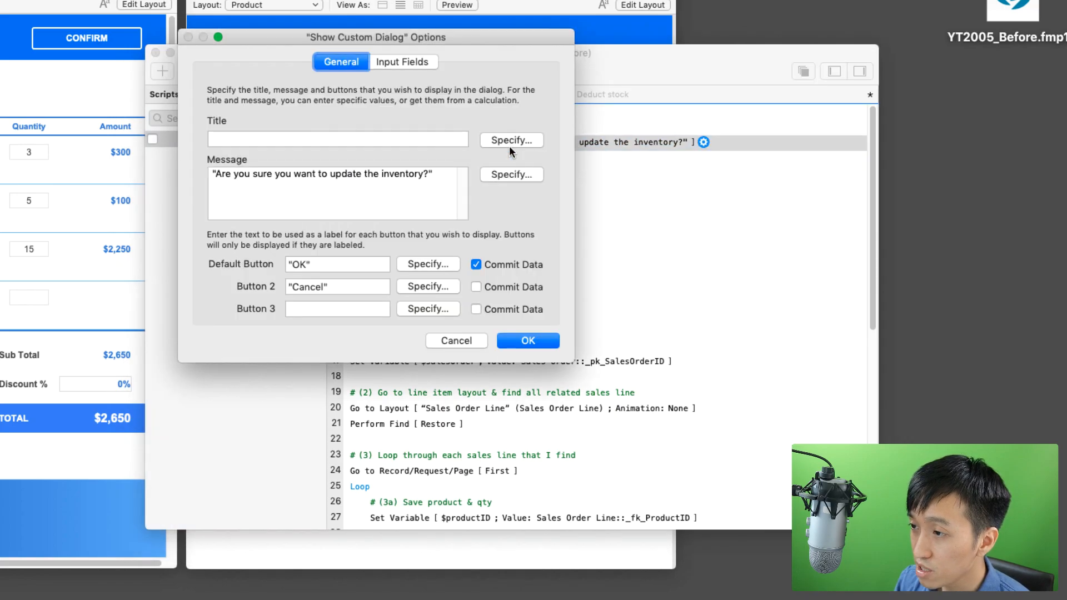
{"action": "left_click", "coordinate": [334, 284]}
{"action": "left_click_drag", "start_coordinate": [334, 282], "coordinate": [283, 284]}
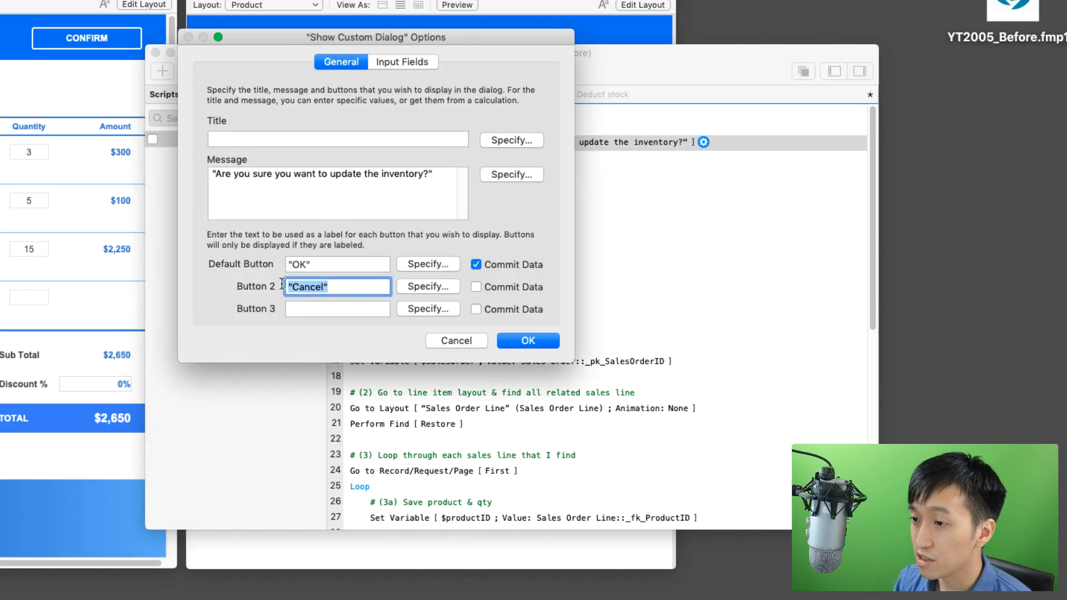
{"action": "left_click", "coordinate": [523, 340]}
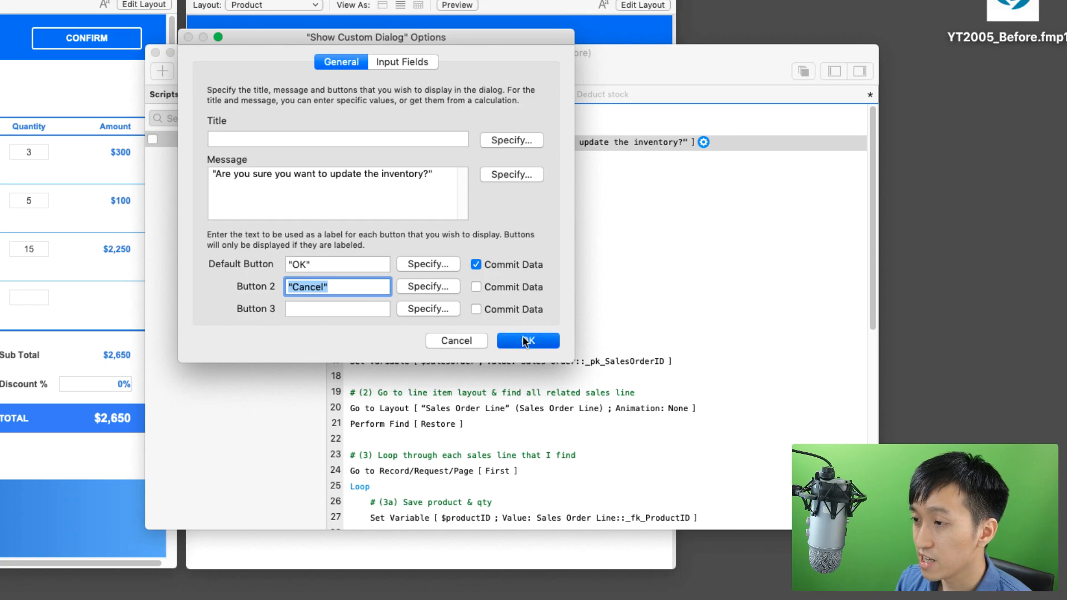
Step: Add an Exit Script step with an empty text result inside the If block
{"action": "left_click", "coordinate": [383, 175]}
{"action": "type", "text": "exit"}
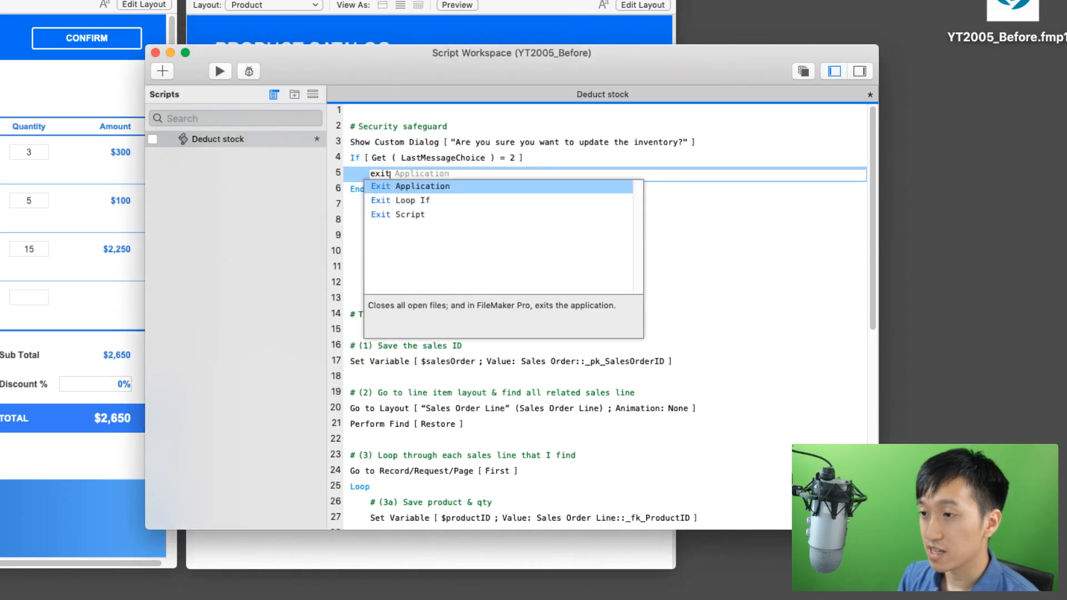
{"action": "key", "text": "Down"}
{"action": "key", "text": "Down"}
{"action": "key", "text": "Return"}
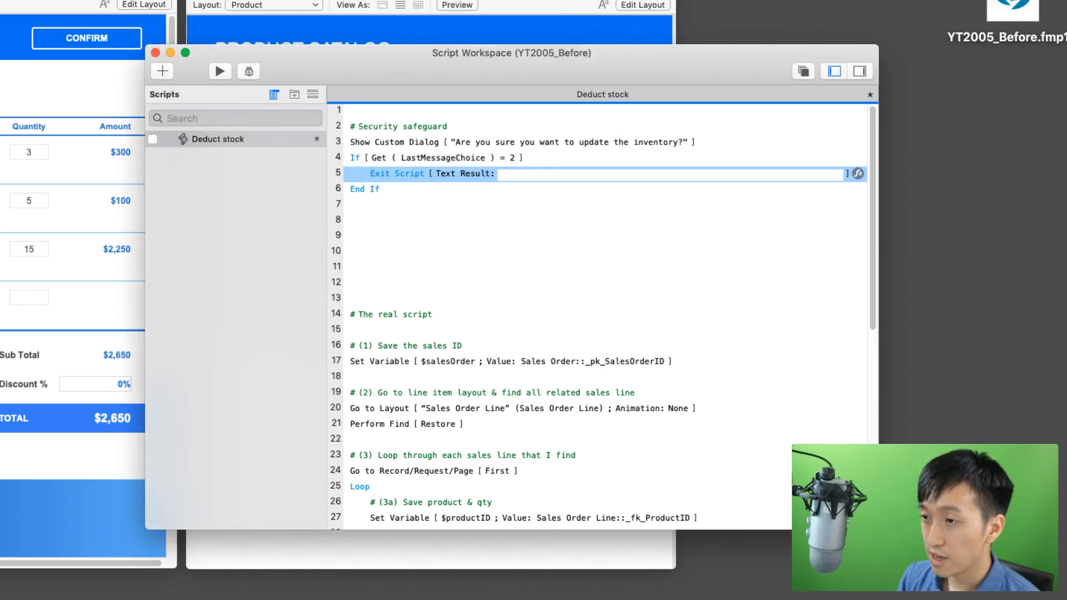
{"action": "key", "text": "Return"}
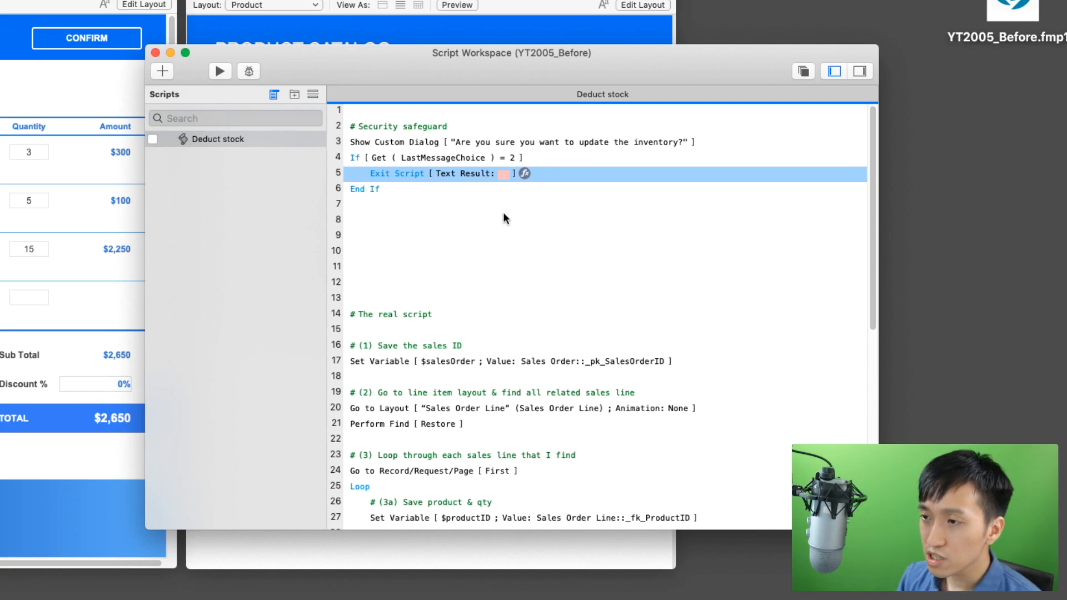
Step: Insert a Show Custom Dialog step inside the If block, directly above the Exit Script step
{"action": "left_click", "coordinate": [361, 158]}
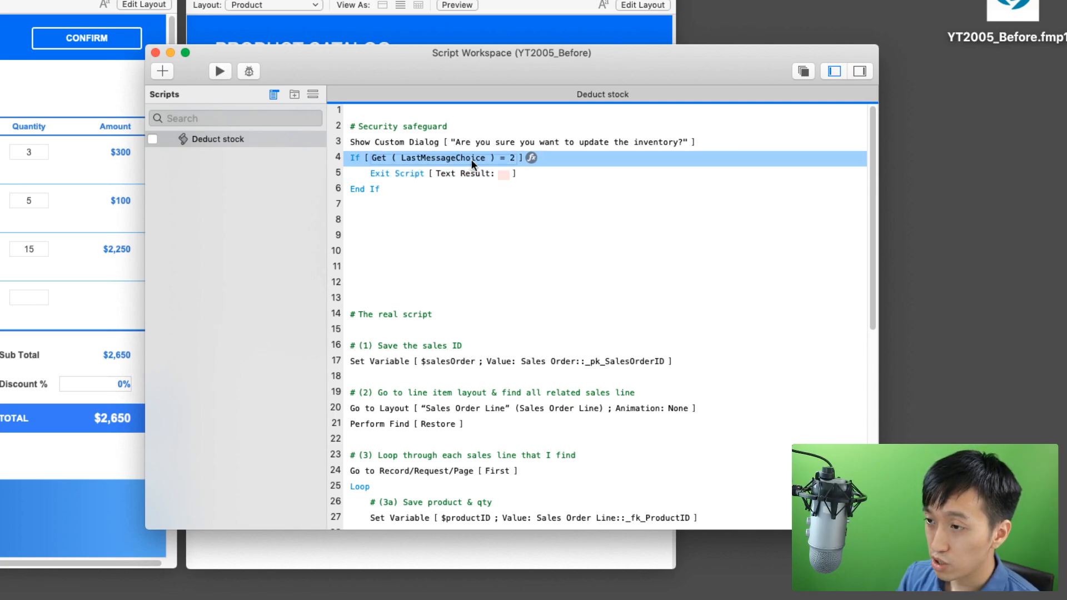
{"action": "key", "text": "Return"}
{"action": "type", "text": "show cu"}
{"action": "key", "text": "Return"}
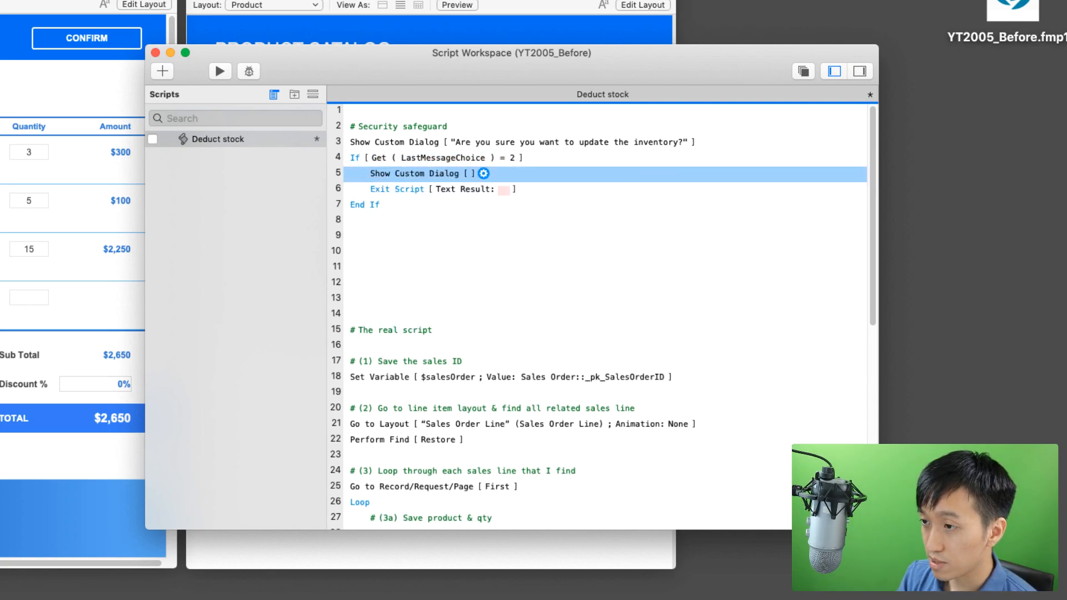
Step: Set the message of the custom dialog inside the If block to "Sceanrio A : They say no"
{"action": "left_click", "coordinate": [483, 174]}
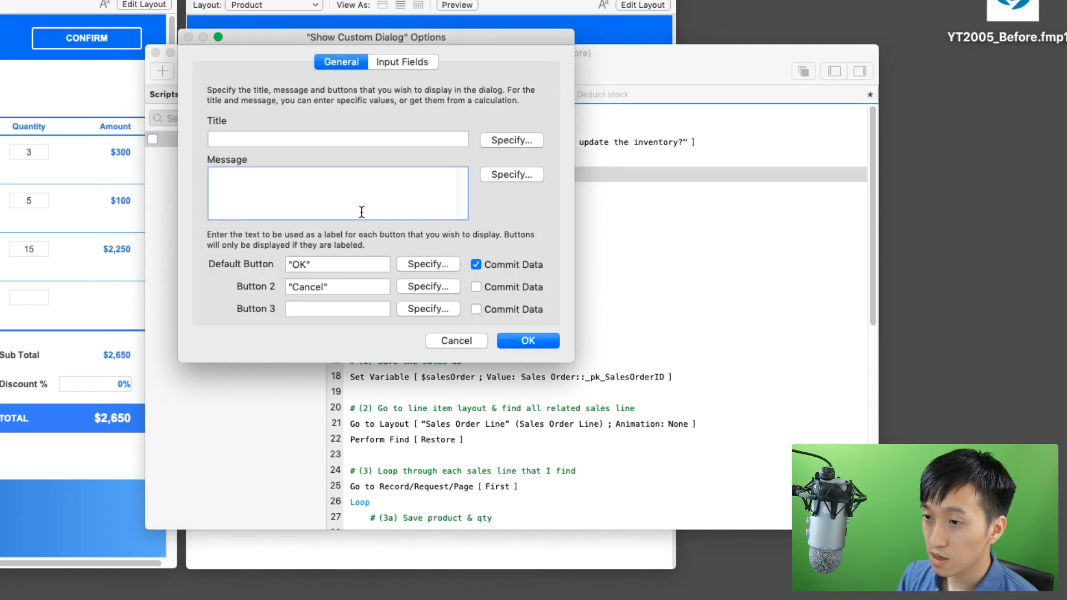
{"action": "left_click", "coordinate": [361, 212]}
{"action": "type", "text": "Sceanrio "}
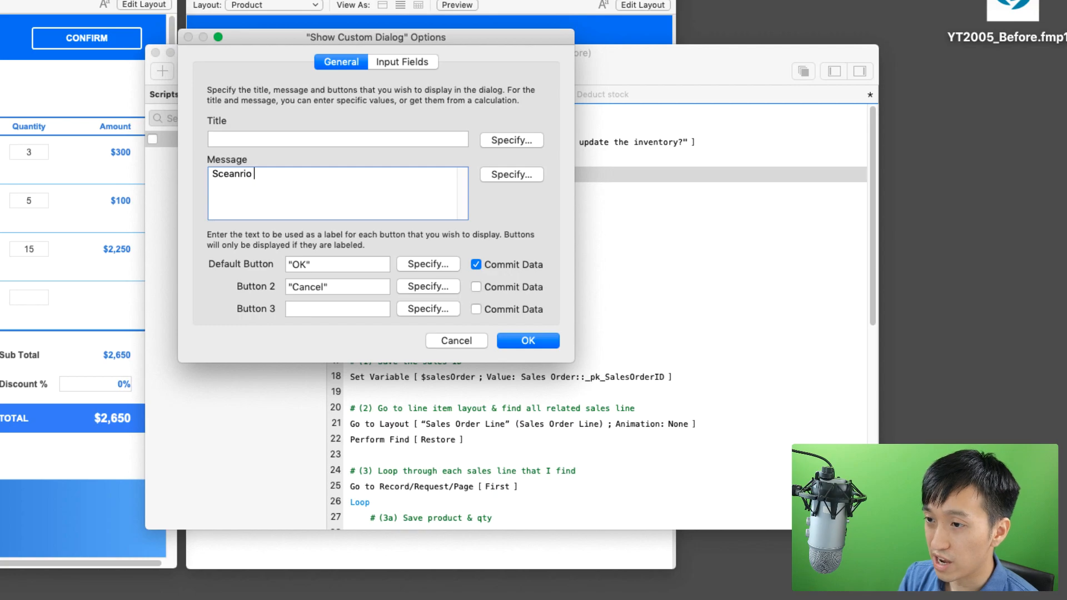
{"action": "type", "text": "A\""}
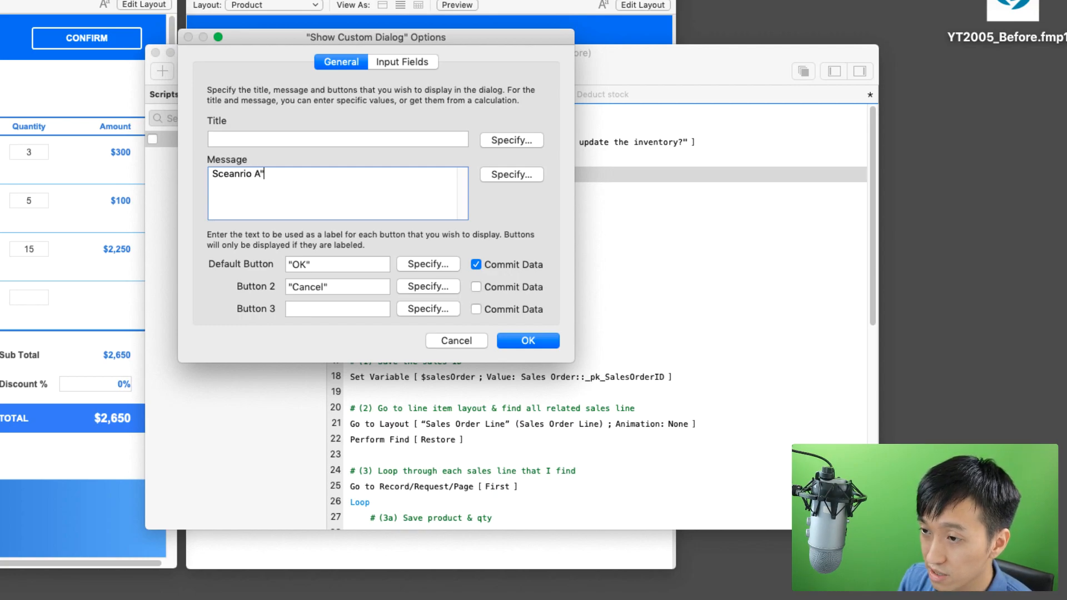
{"action": "key", "text": "Up"}
{"action": "type", "text": "\"Sceanrio"}
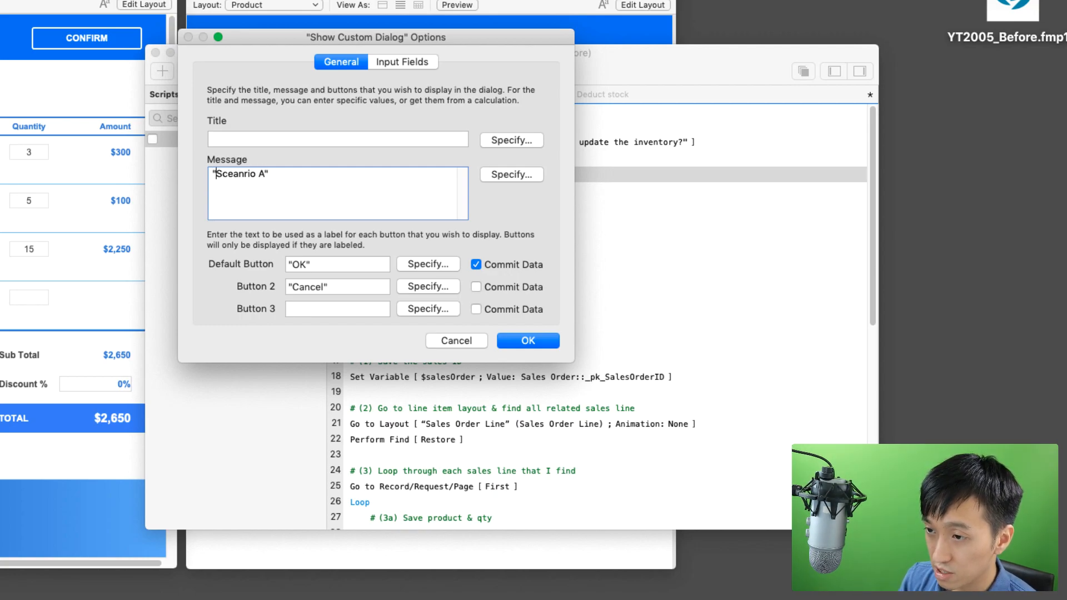
{"action": "type", "text": " A : They say "}
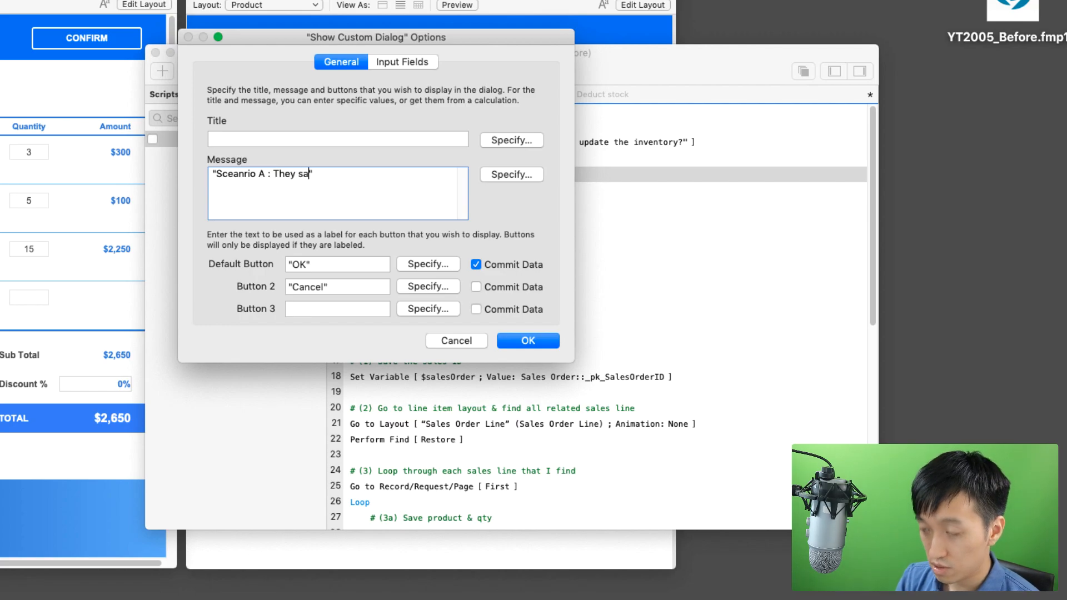
{"action": "type", "text": "no"}
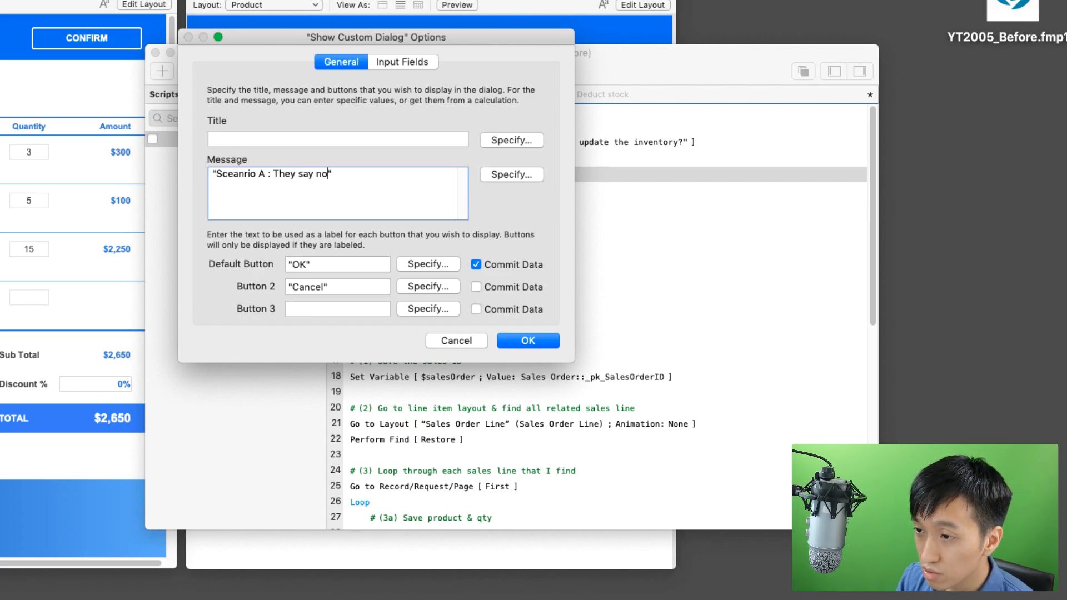
{"action": "left_click", "coordinate": [544, 342]}
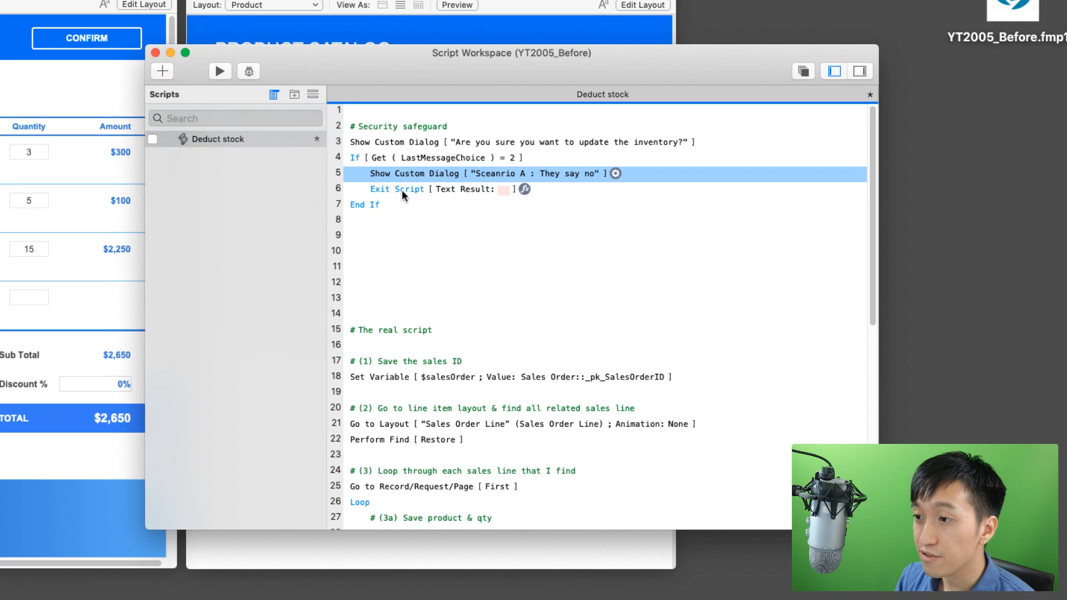
Step: Place a copy of the "Sceanrio A" custom dialog step on line 11, between End If and the real script
{"action": "left_click", "coordinate": [372, 219]}
{"action": "left_click", "coordinate": [369, 237]}
{"action": "left_click", "coordinate": [373, 268]}
{"action": "left_click", "coordinate": [400, 190]}
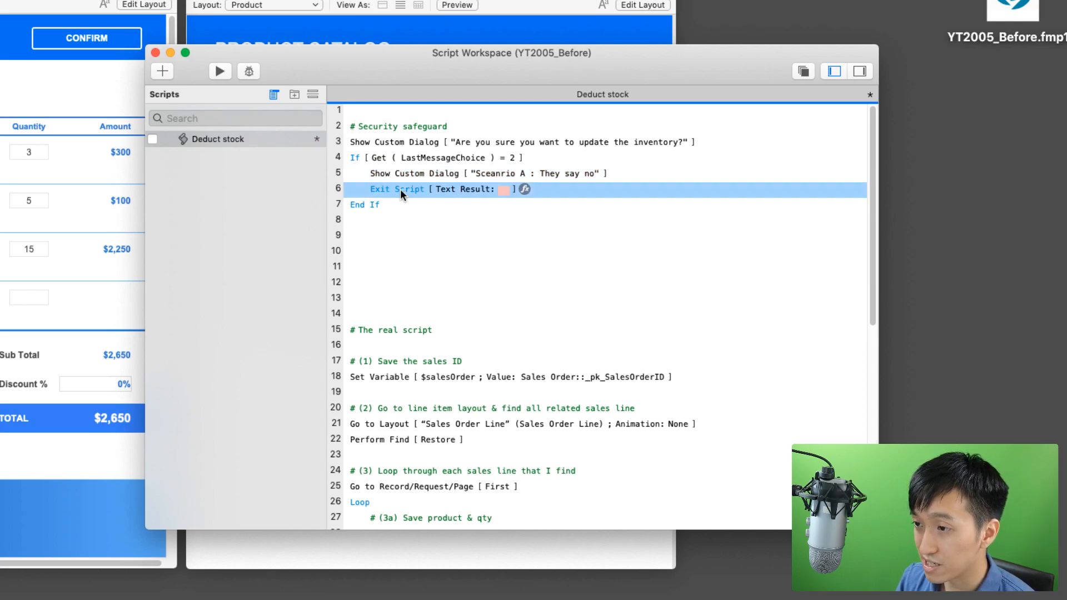
{"action": "left_click", "coordinate": [366, 249]}
{"action": "type", "text": "Show Custom Dialog [ \"Sceanrio A : They say no\" ]"}
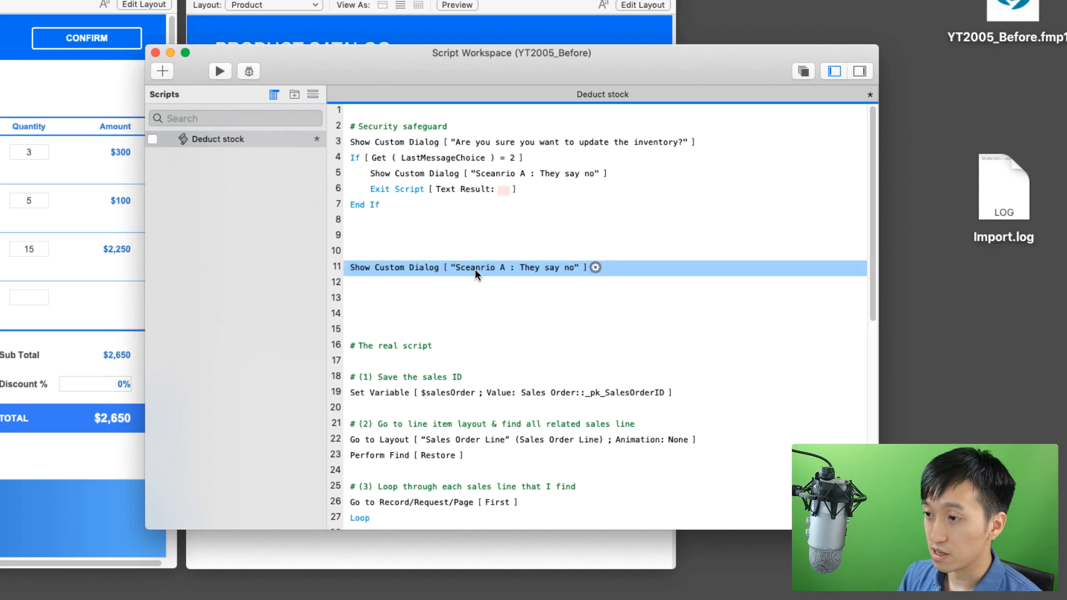
Step: Change the copied custom dialog's message to "Sceanrio B : They say yes"
{"action": "double_click", "coordinate": [475, 269]}
{"action": "left_click", "coordinate": [261, 175]}
{"action": "left_click", "coordinate": [261, 174]}
{"action": "double_click", "coordinate": [261, 174]}
{"action": "type", "text": "B"}
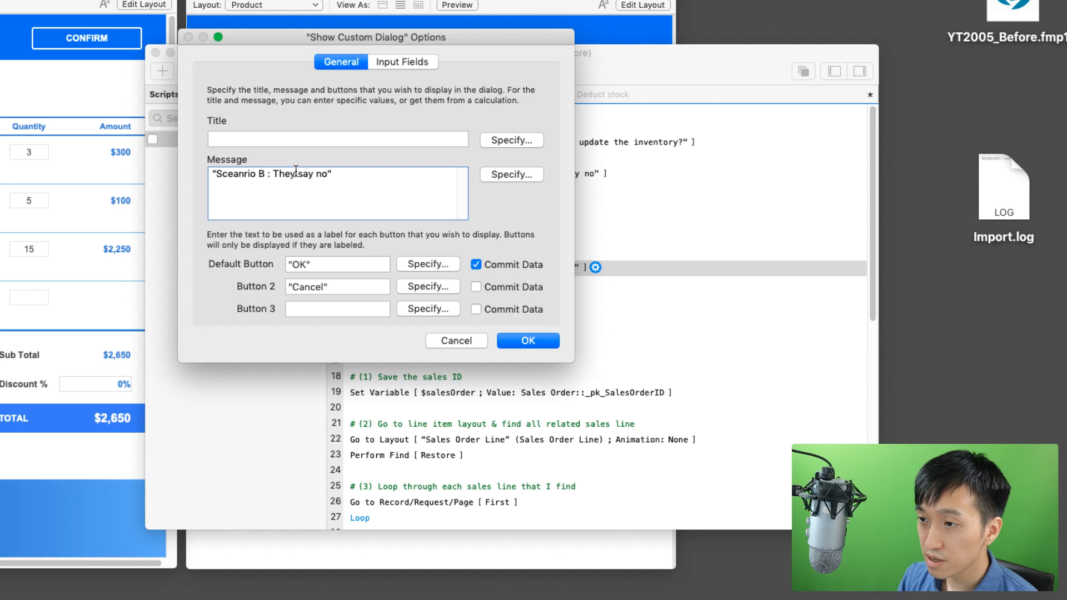
{"action": "double_click", "coordinate": [321, 173]}
{"action": "type", "text": "yes"}
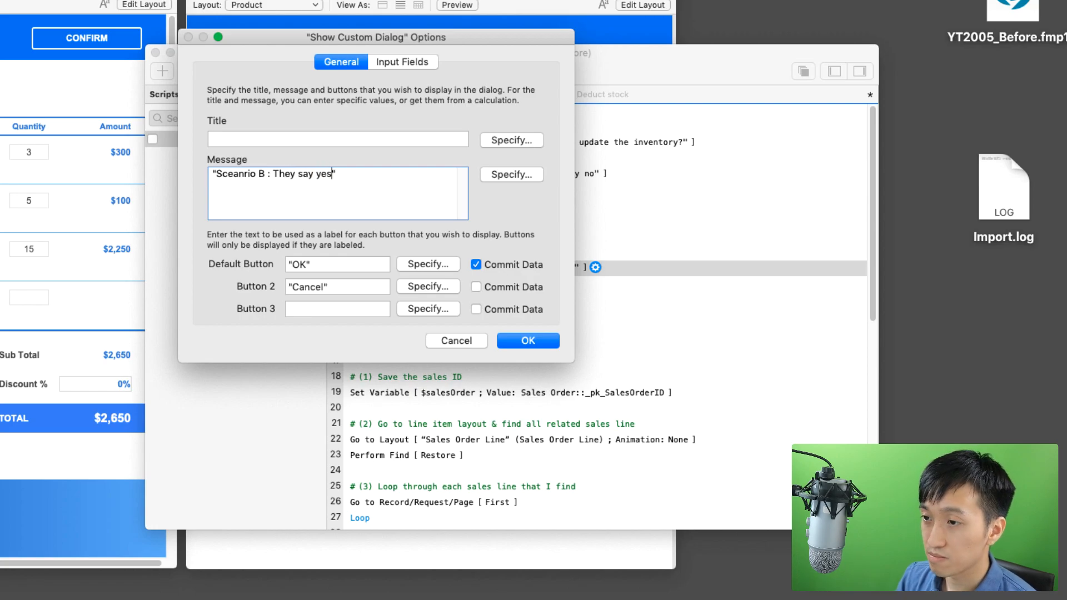
{"action": "left_click", "coordinate": [515, 336]}
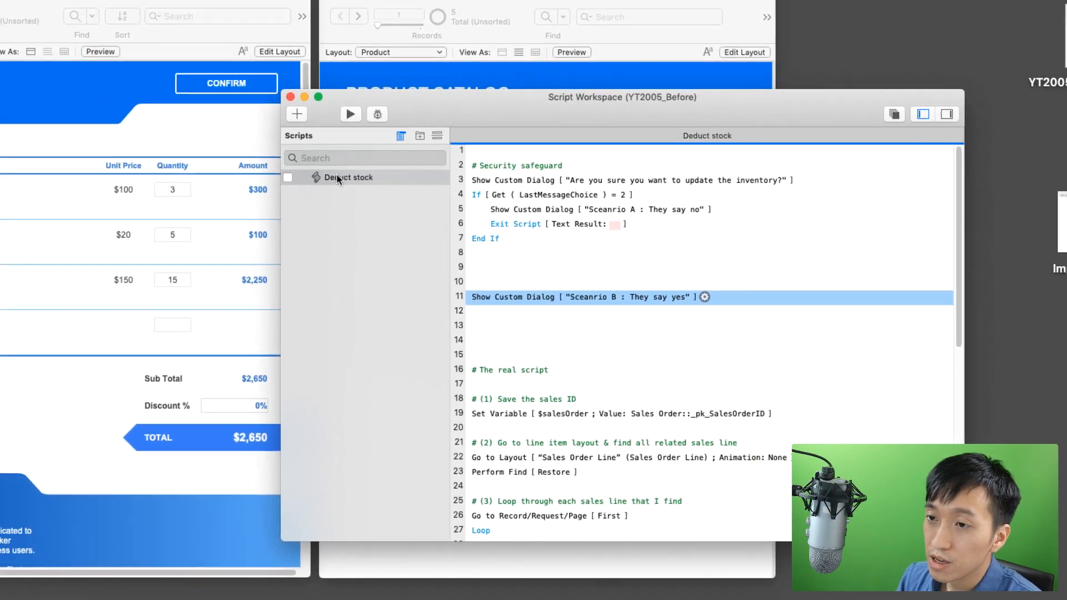
Step: Test the safeguard by confirming the sales order, cancelling the inventory update and accepting the follow-up message
{"action": "left_click", "coordinate": [86, 72]}
{"action": "left_click", "coordinate": [358, 125]}
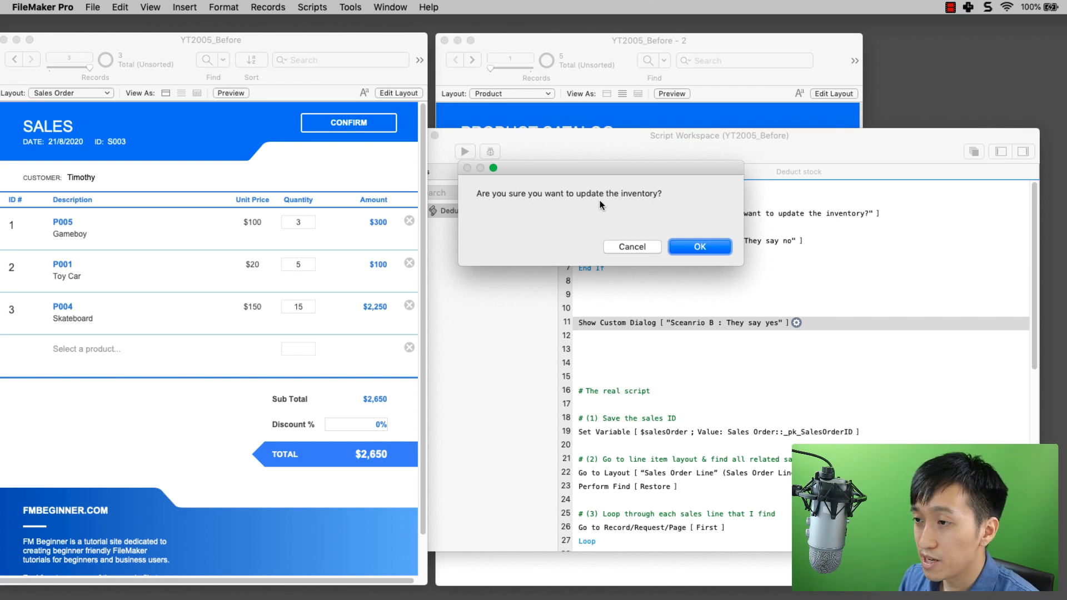
{"action": "left_click", "coordinate": [632, 247]}
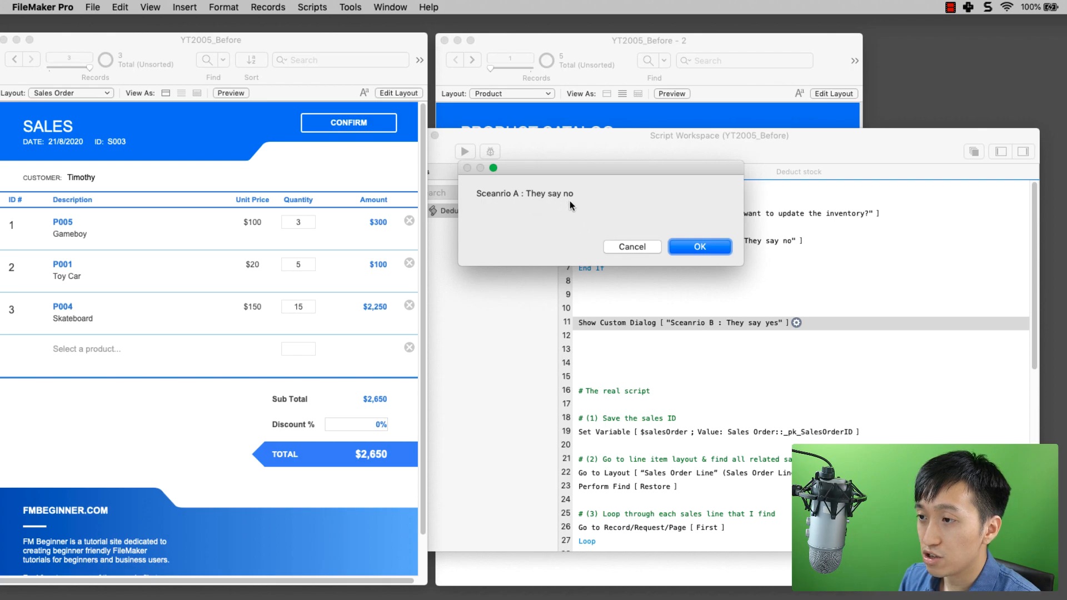
{"action": "left_click", "coordinate": [700, 246]}
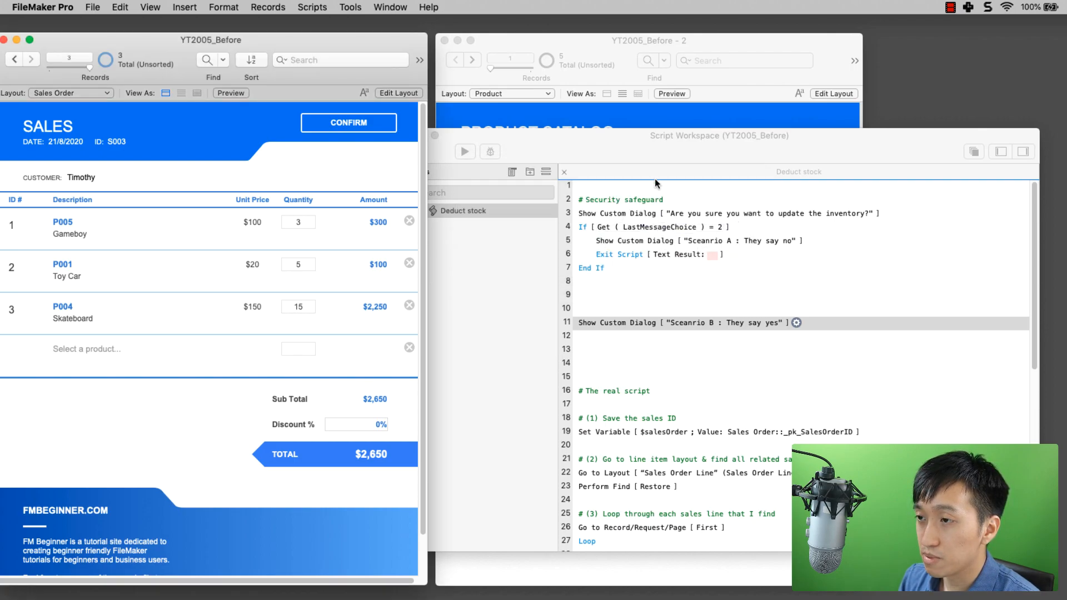
Step: Move the script window aside and set the current inventory of Toy Car, Skateboard and Gameboy to 100 in the product catalog
{"action": "left_click_drag", "start_coordinate": [656, 133], "coordinate": [722, 420]}
{"action": "left_click", "coordinate": [811, 205]}
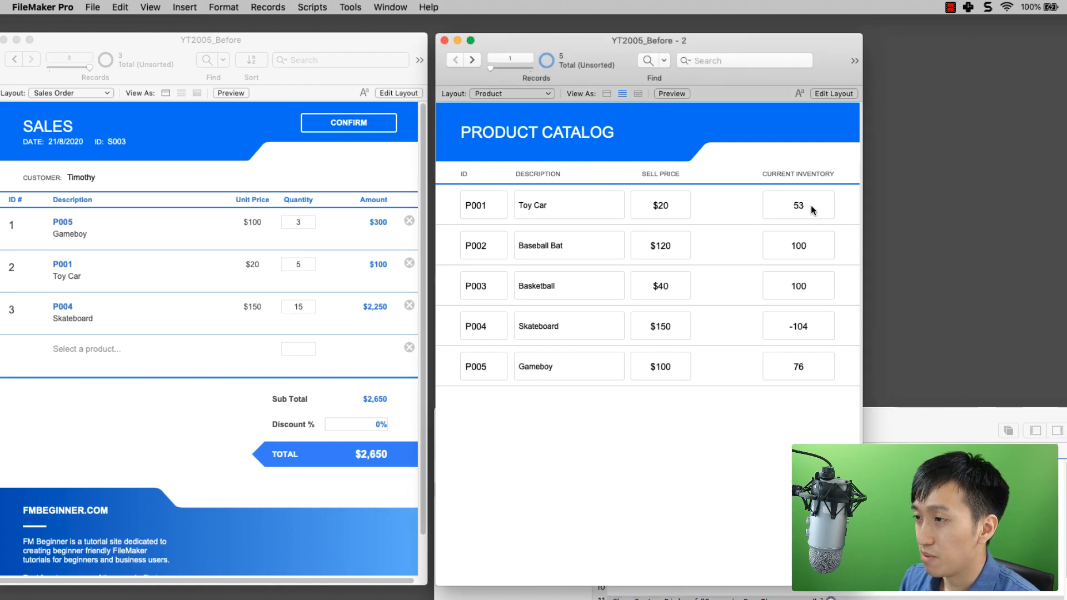
{"action": "left_click", "coordinate": [813, 205]}
{"action": "type", "text": "100"}
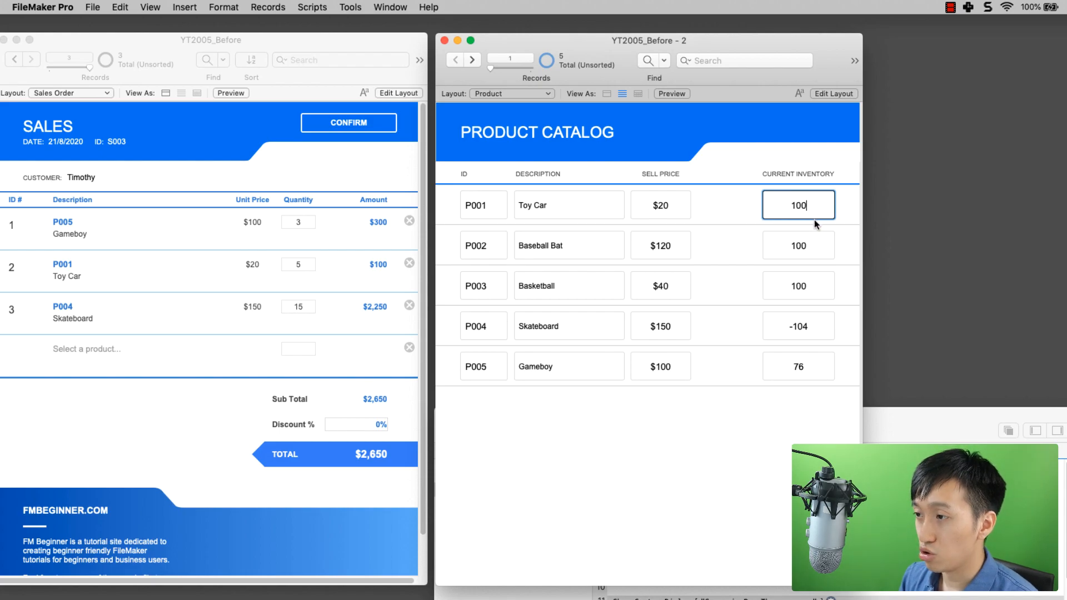
{"action": "left_click", "coordinate": [801, 326]}
{"action": "type", "text": "100"}
{"action": "left_click", "coordinate": [811, 372]}
{"action": "key", "text": "BackSpace"}
{"action": "key", "text": "BackSpace"}
{"action": "type", "text": "100"}
{"action": "left_click", "coordinate": [765, 410]}
{"action": "left_click", "coordinate": [765, 412]}
Step: Move the script window clear of the product catalog, then test the safeguard by confirming the sales order, cancelling the inventory update and accepting the follow-up message
{"action": "left_click_drag", "start_coordinate": [874, 420], "coordinate": [879, 164]}
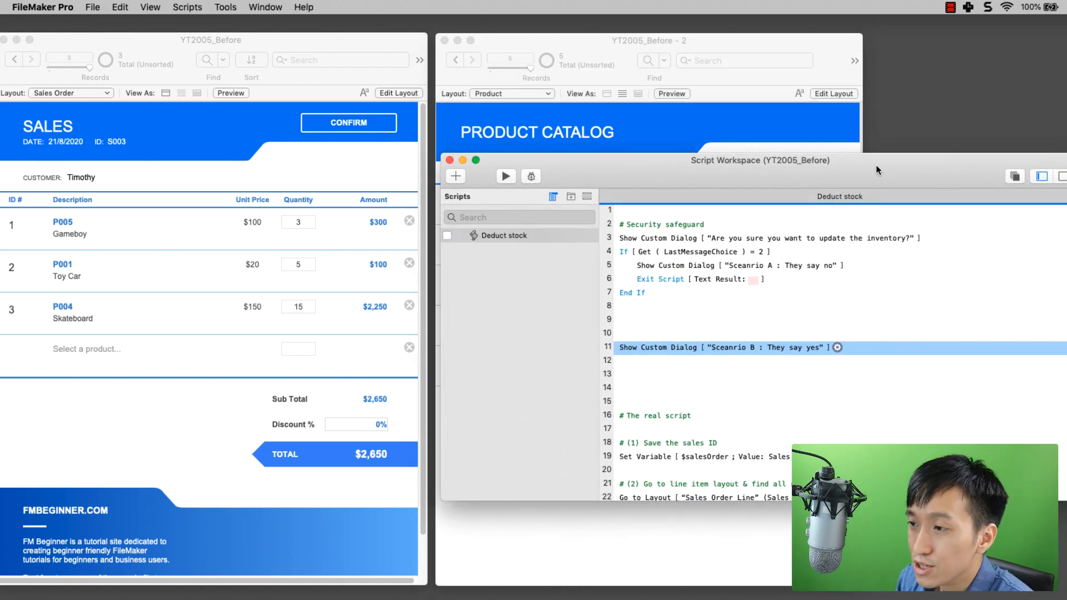
{"action": "left_click", "coordinate": [349, 124]}
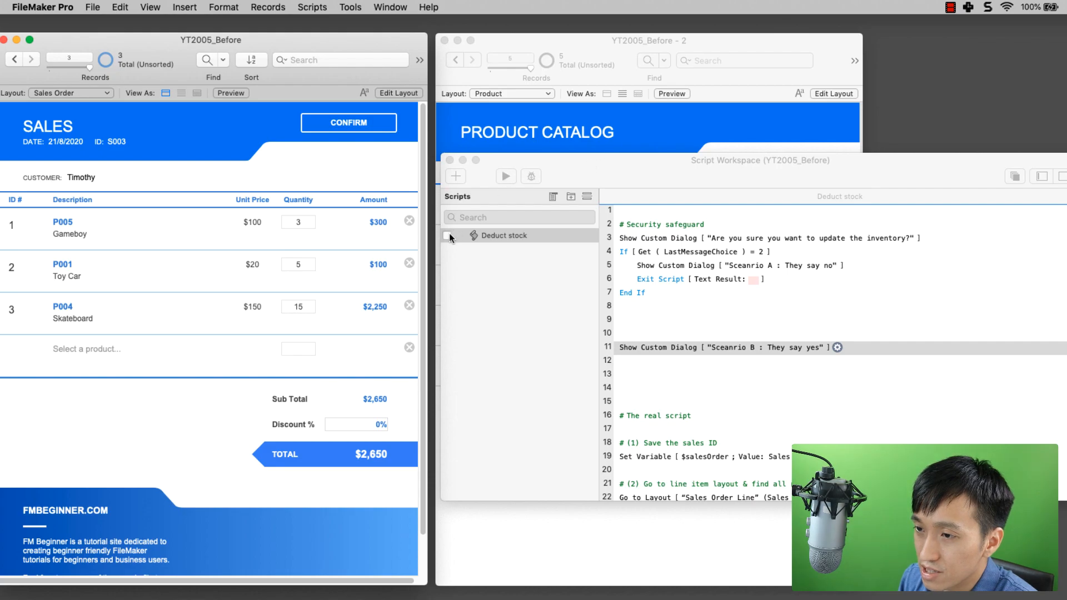
{"action": "left_click_drag", "start_coordinate": [440, 244], "coordinate": [697, 254]}
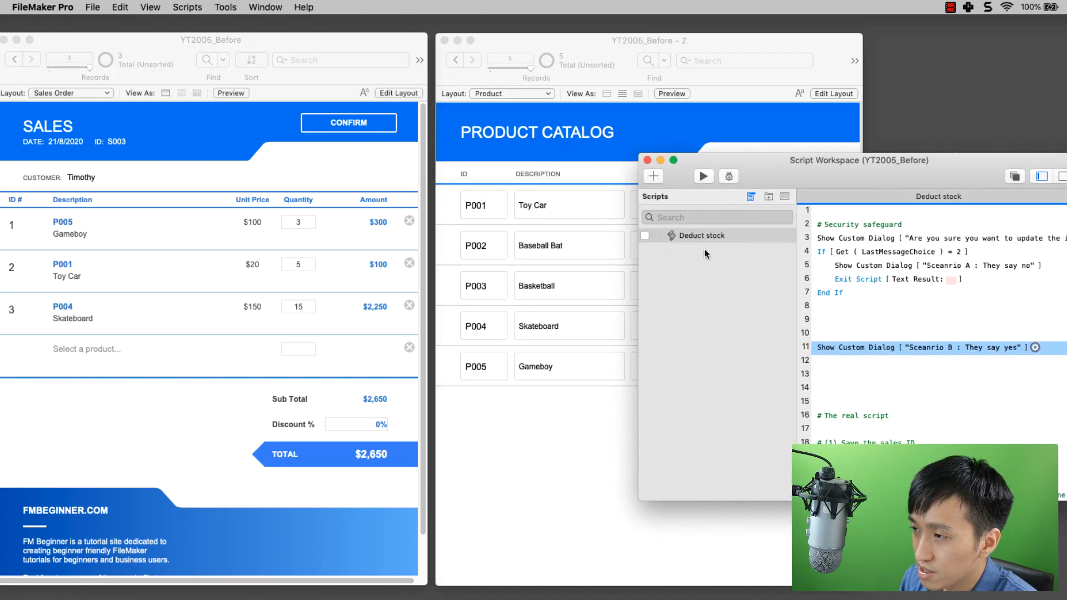
{"action": "left_click_drag", "start_coordinate": [857, 159], "coordinate": [1058, 153]}
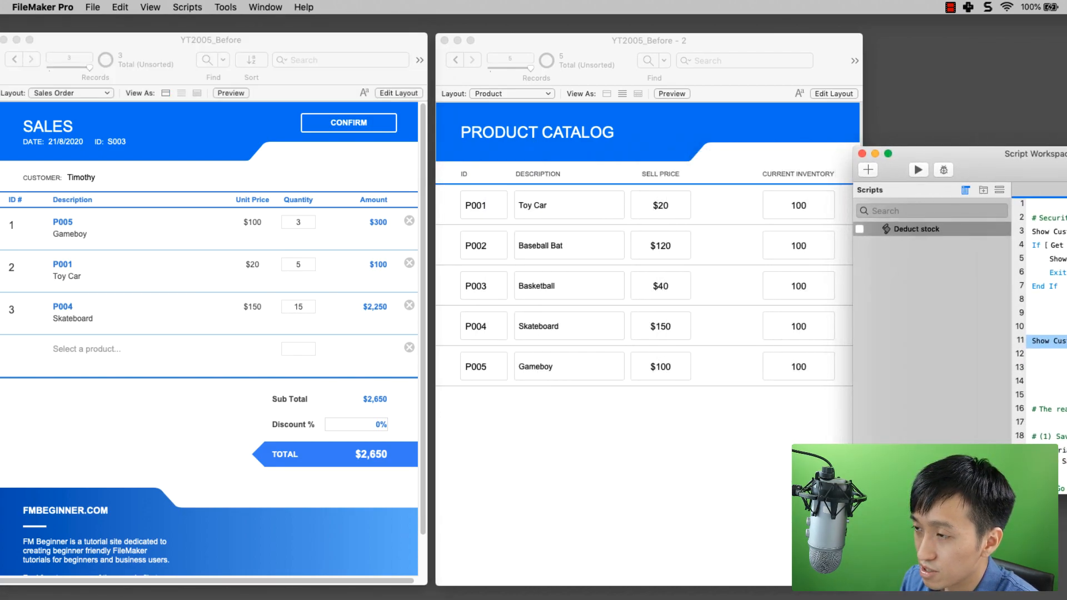
{"action": "left_click", "coordinate": [339, 125]}
{"action": "left_click", "coordinate": [343, 125]}
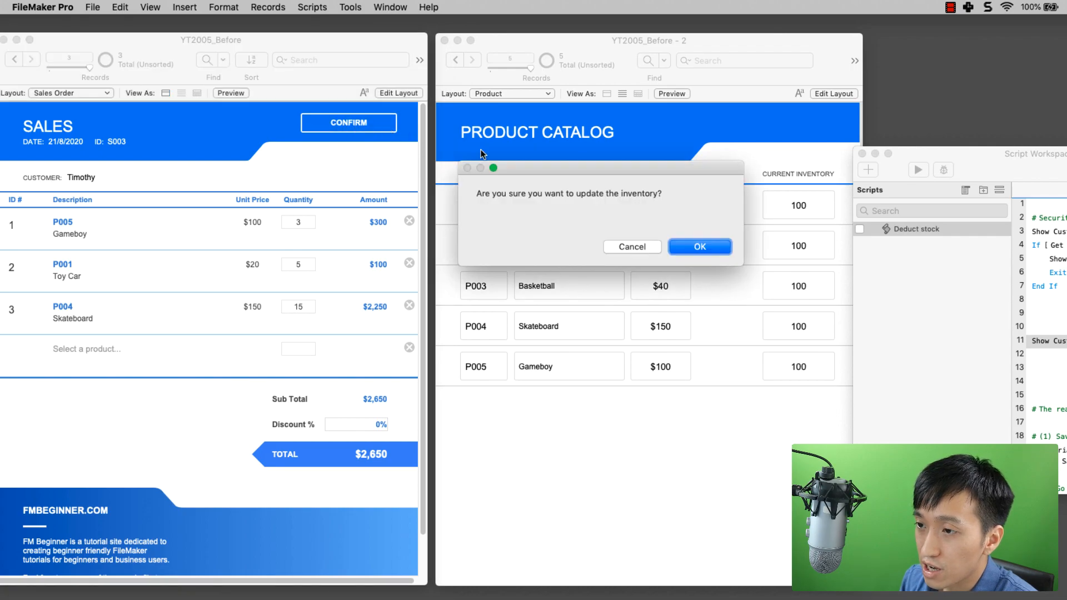
{"action": "left_click", "coordinate": [628, 247]}
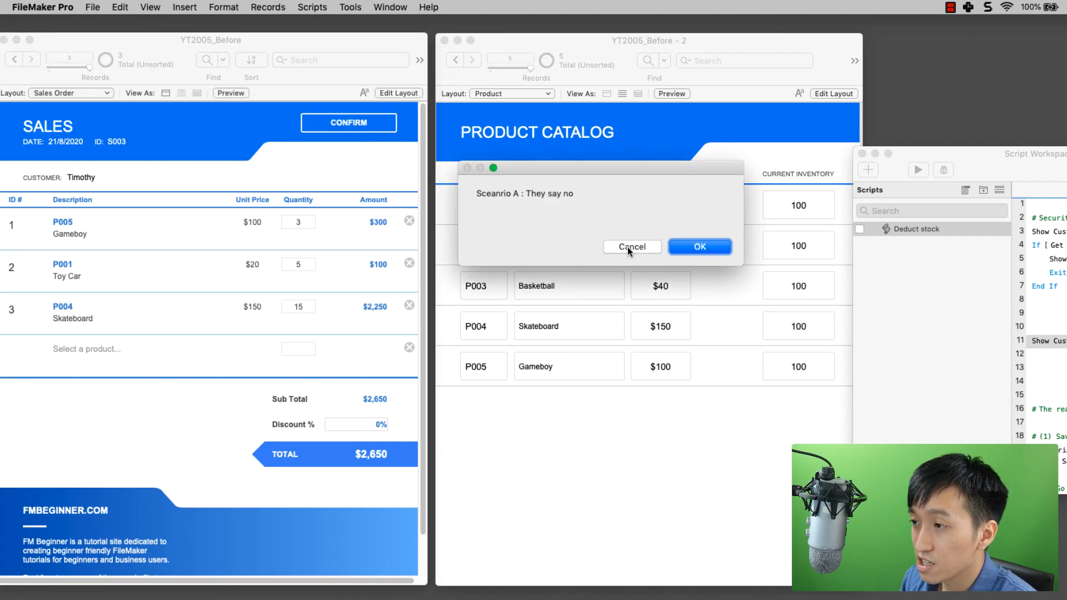
{"action": "left_click", "coordinate": [705, 249]}
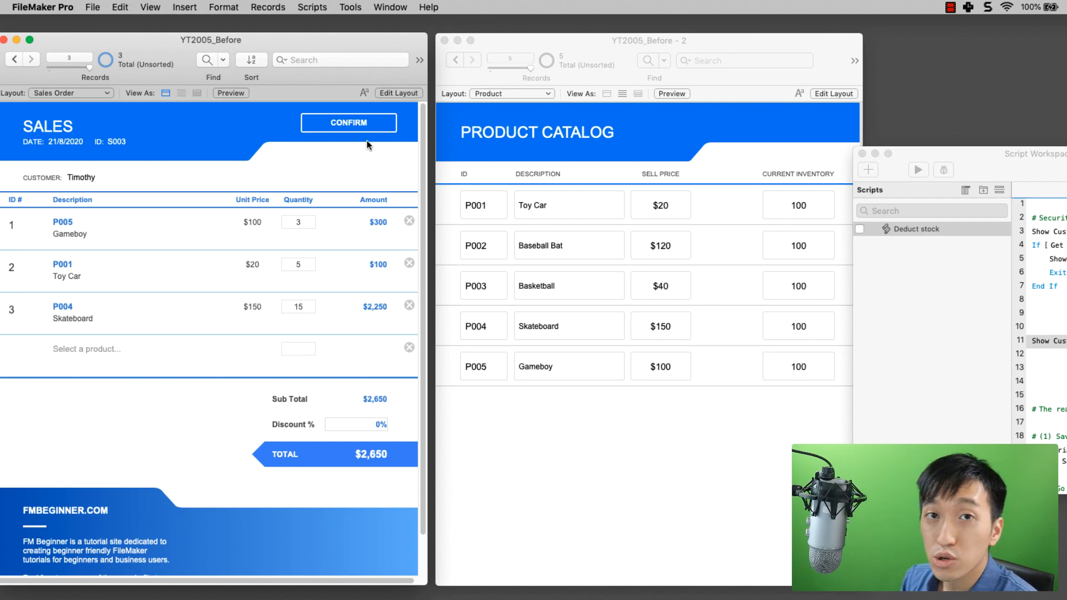
Step: Test the other scenario by confirming the sales order, approving the inventory update and accepting the follow-up message
{"action": "left_click", "coordinate": [373, 122]}
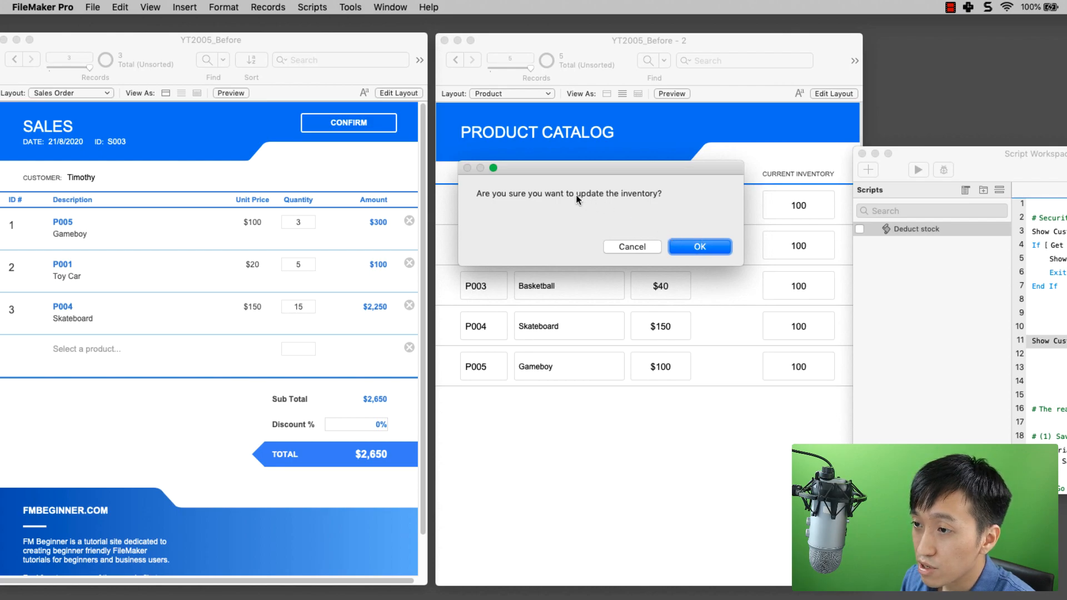
{"action": "left_click", "coordinate": [700, 247]}
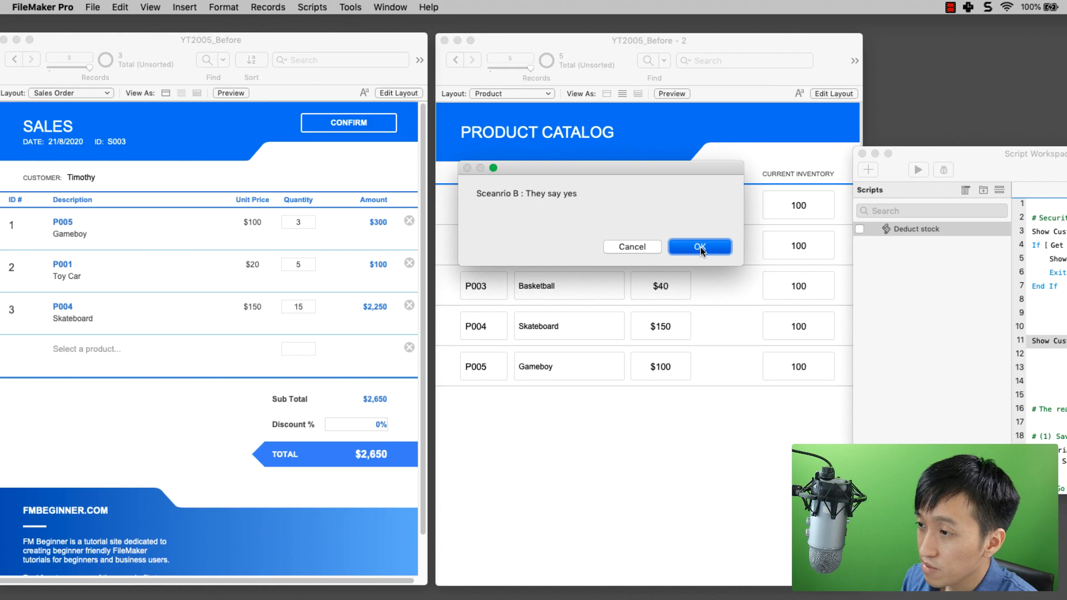
{"action": "left_click", "coordinate": [701, 247]}
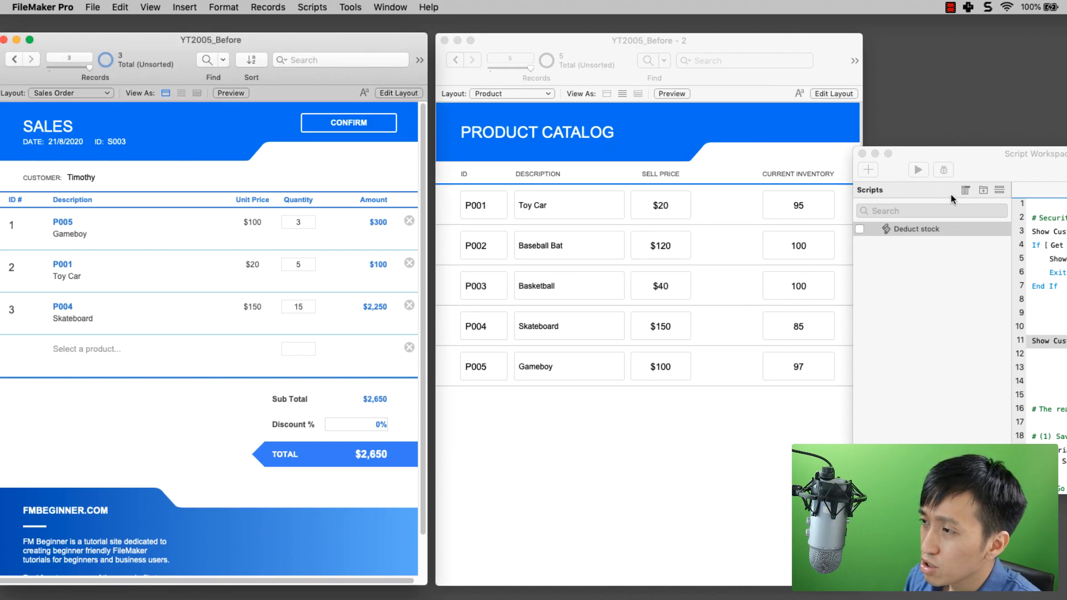
Step: Delete the "Sceanrio B" and "Sceanrio A" custom dialog steps from the Deduct stock script and save it
{"action": "left_click_drag", "start_coordinate": [970, 155], "coordinate": [486, 125]}
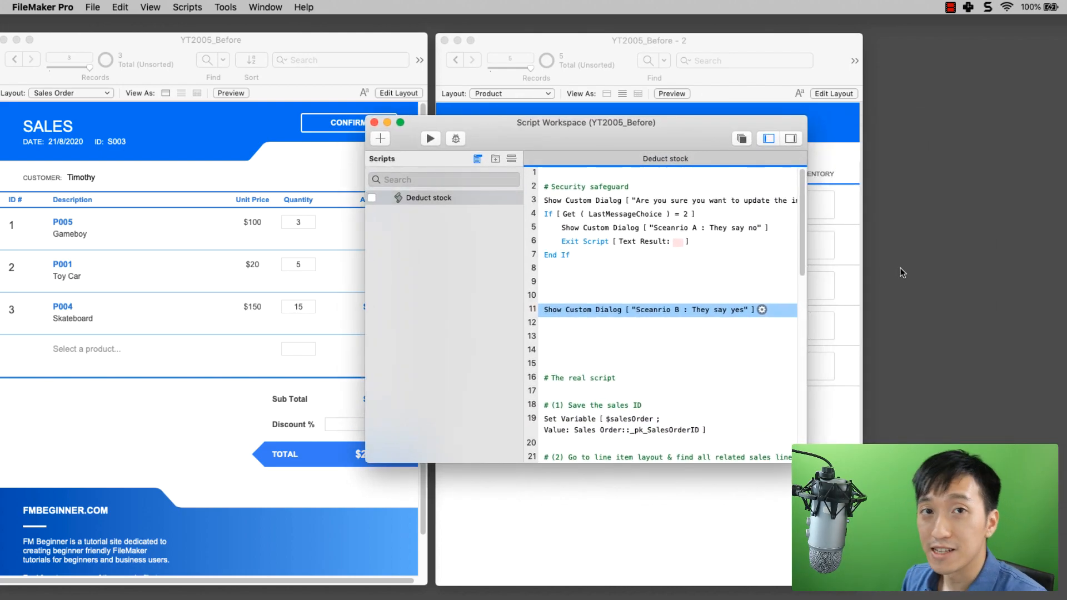
{"action": "left_click_drag", "start_coordinate": [807, 462], "coordinate": [954, 496]}
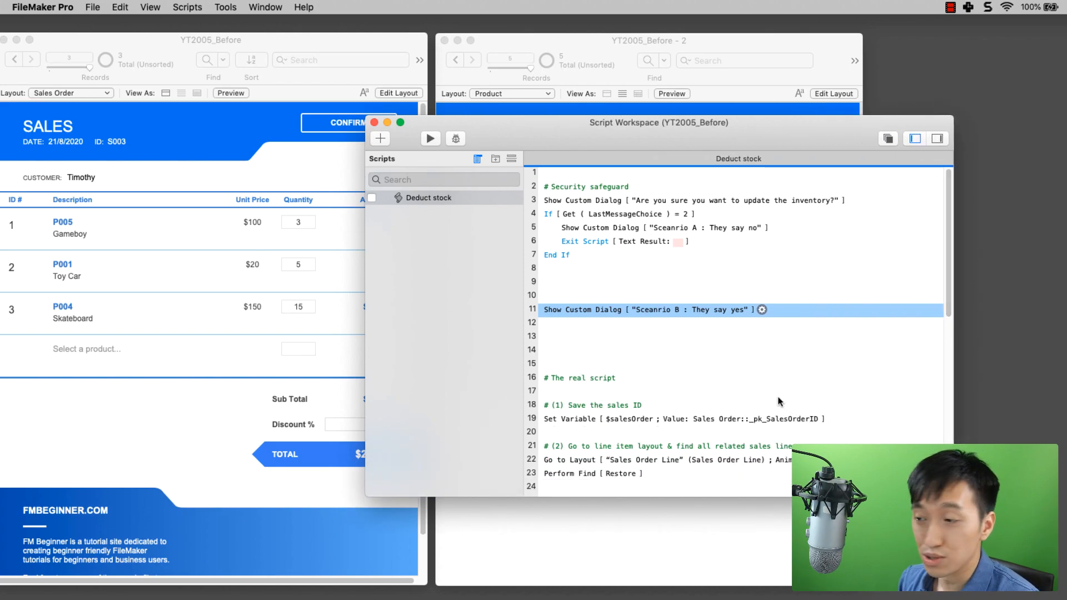
{"action": "key", "text": "Delete"}
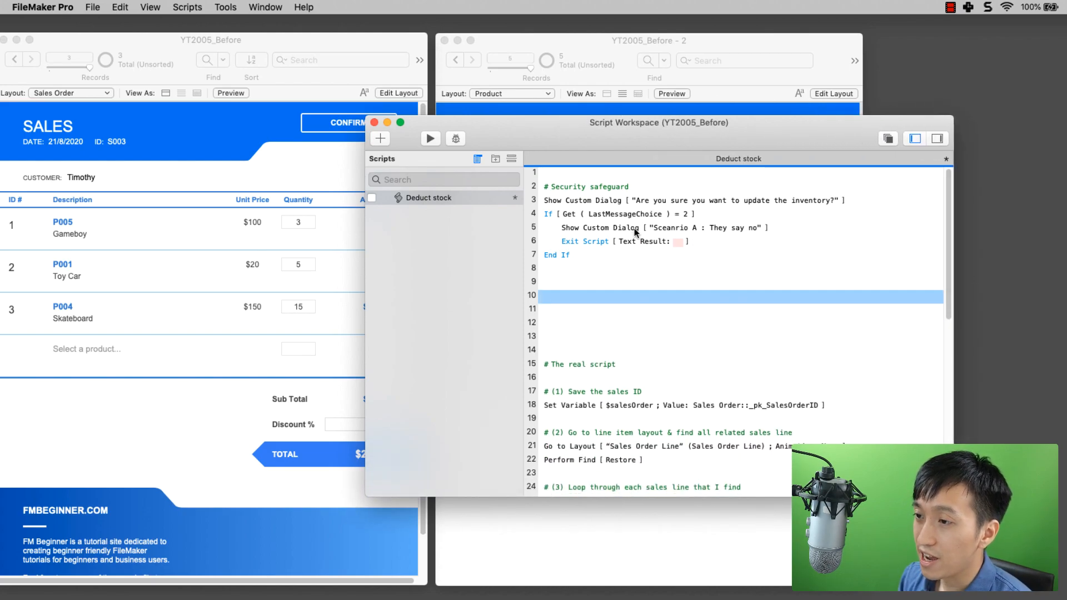
{"action": "left_click", "coordinate": [633, 228]}
{"action": "key", "text": "Delete"}
{"action": "key", "text": "super+s"}
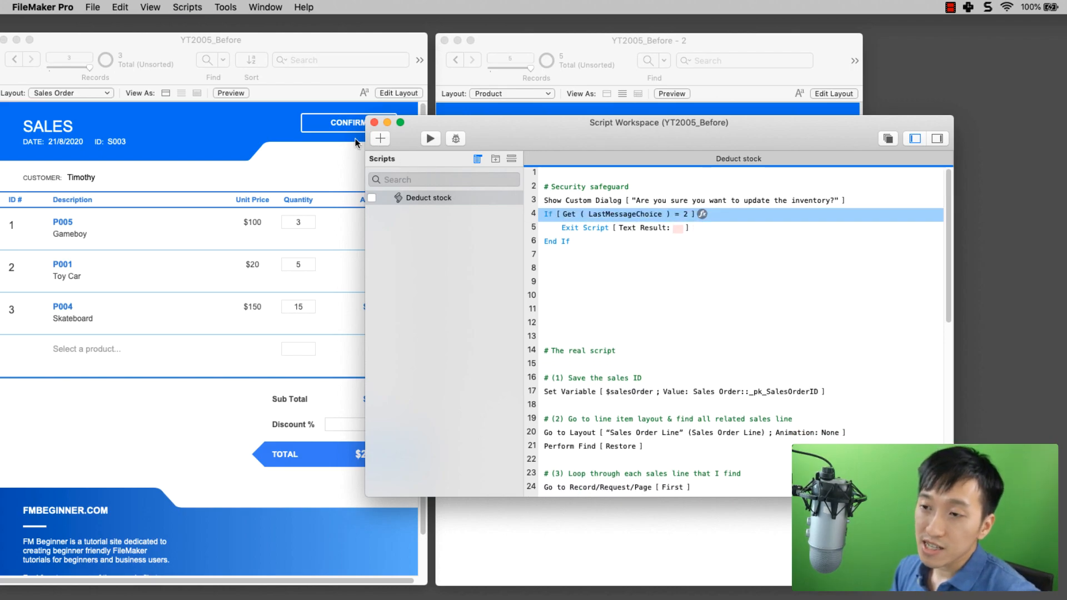
Step: Bring the sales order and product catalog windows forward, confirm the same sales order again and approve the inventory update
{"action": "left_click", "coordinate": [273, 147]}
{"action": "left_click", "coordinate": [520, 38]}
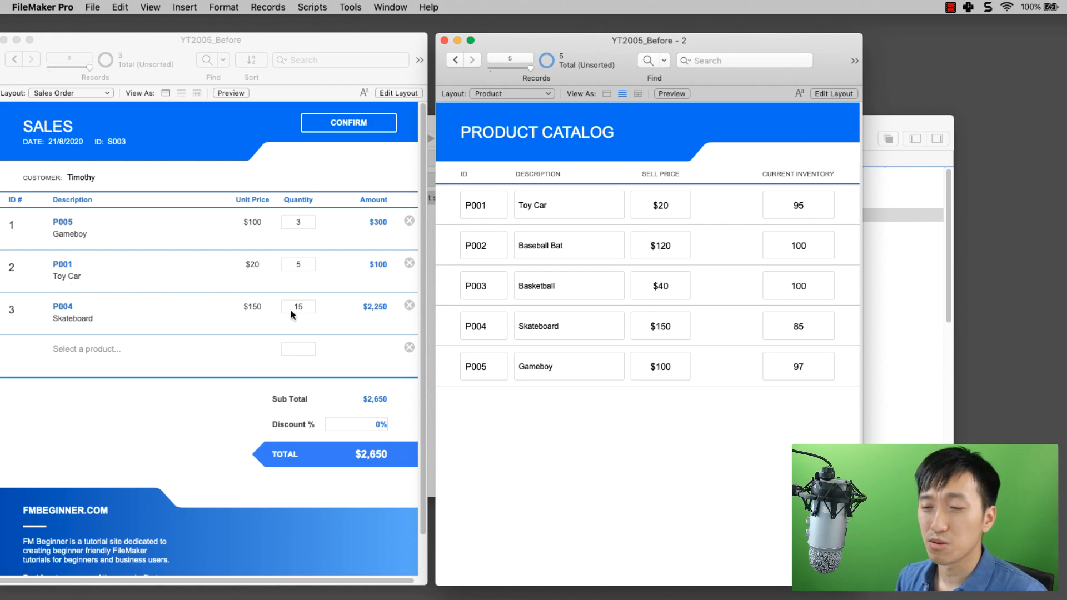
{"action": "left_click", "coordinate": [332, 129]}
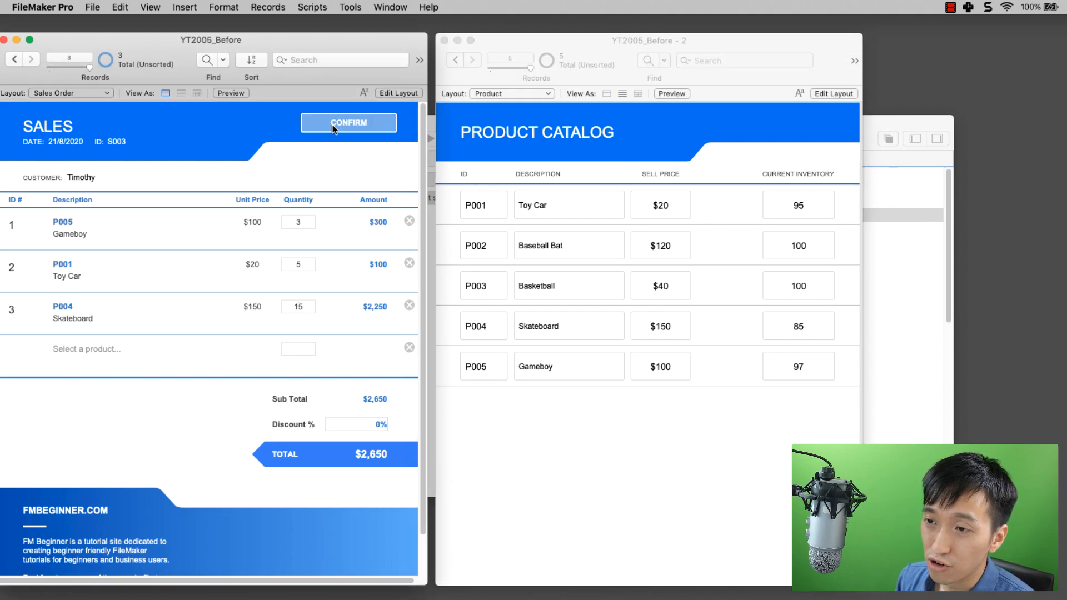
{"action": "left_click", "coordinate": [333, 125]}
{"action": "left_click", "coordinate": [690, 240]}
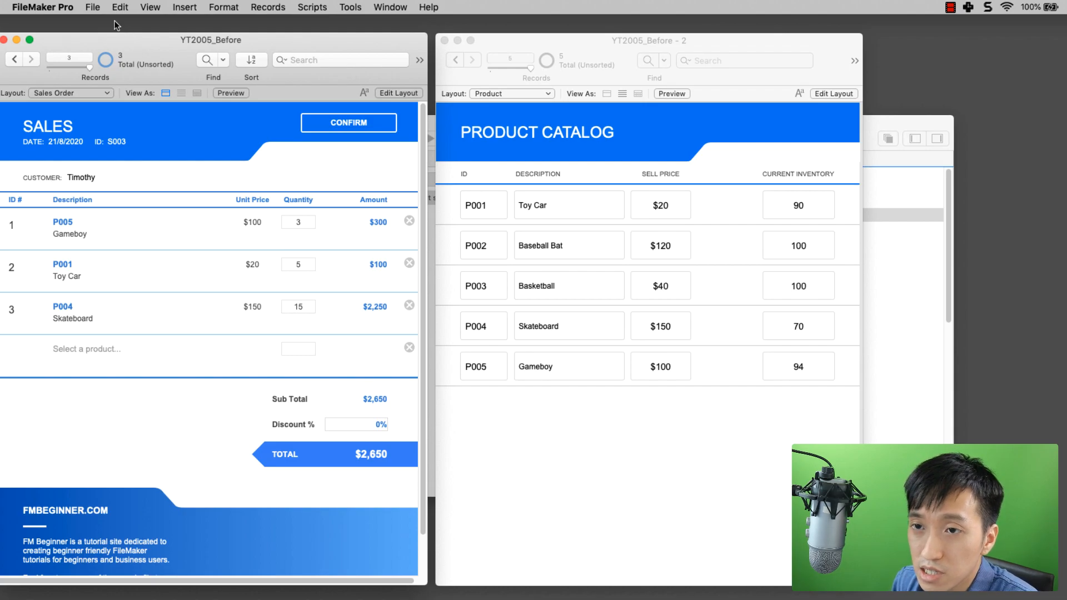
Step: Create a Number field named "Already Inventory Update" in the Sales Order table of the database
{"action": "left_click", "coordinate": [92, 6]}
{"action": "mouse_move", "coordinate": [148, 113]}
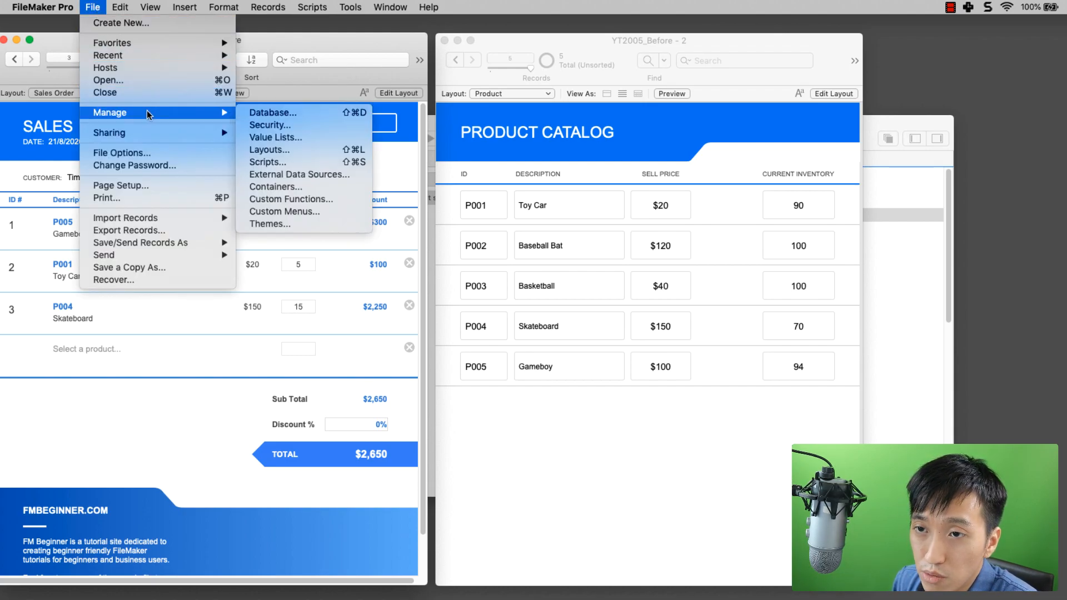
{"action": "left_click", "coordinate": [266, 114]}
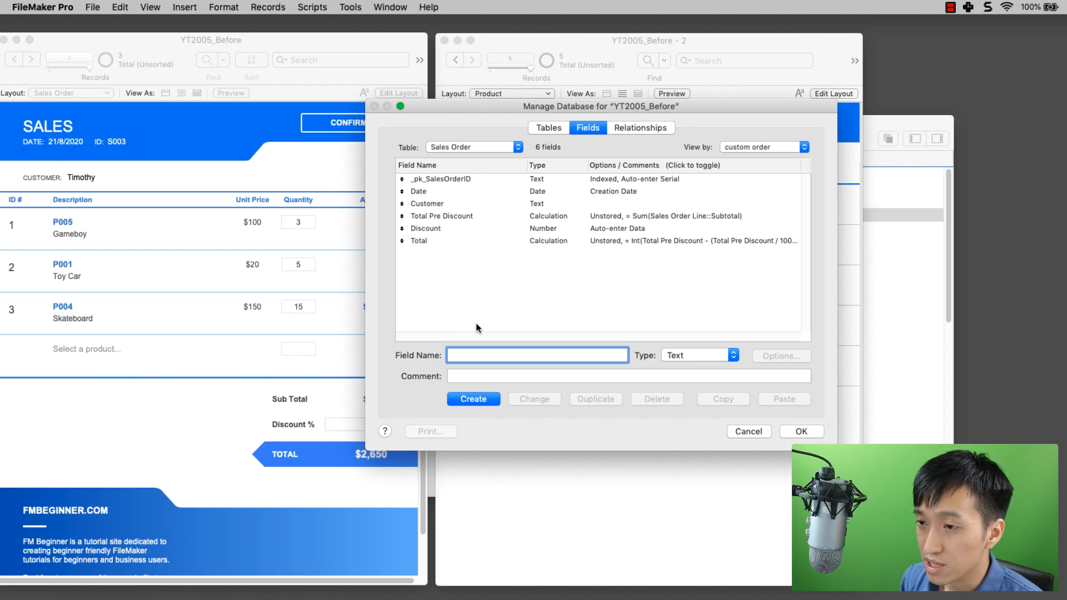
{"action": "type", "text": "Alread"}
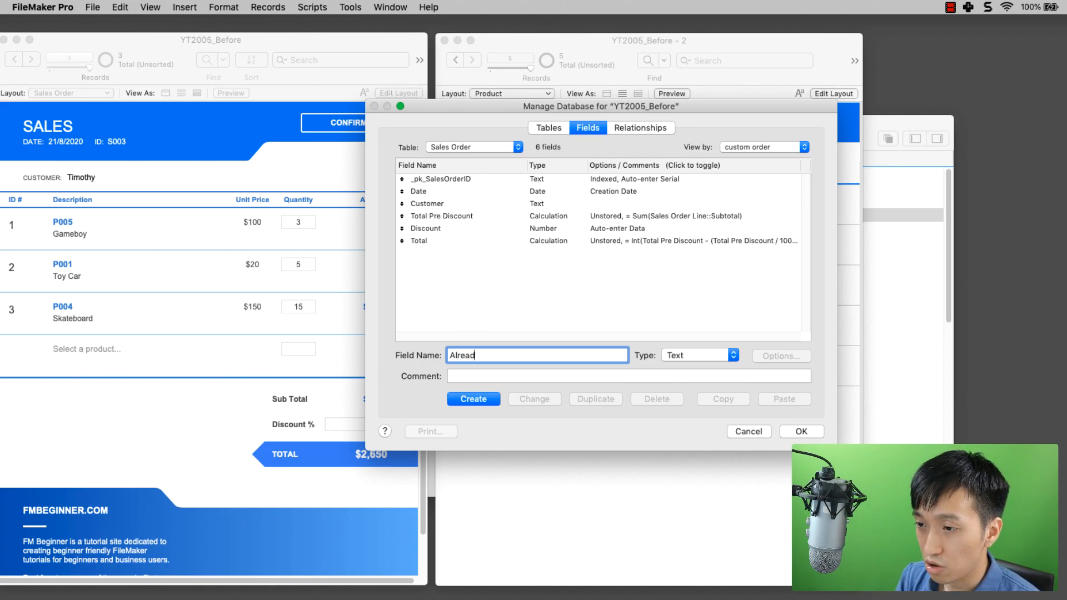
{"action": "type", "text": "y Inventory Update"}
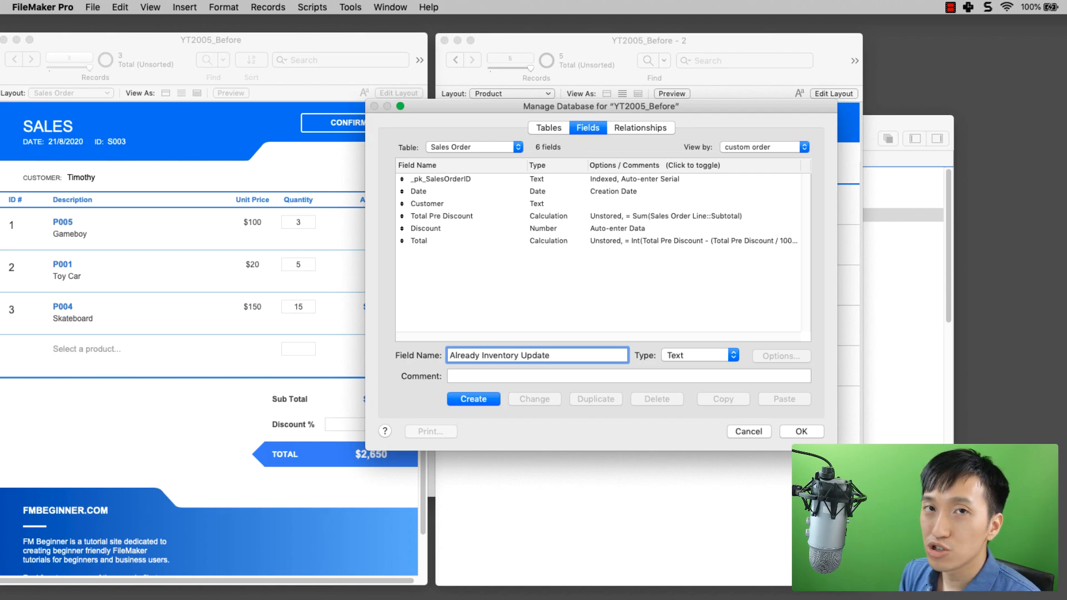
{"action": "left_click_drag", "start_coordinate": [567, 355], "coordinate": [450, 355]}
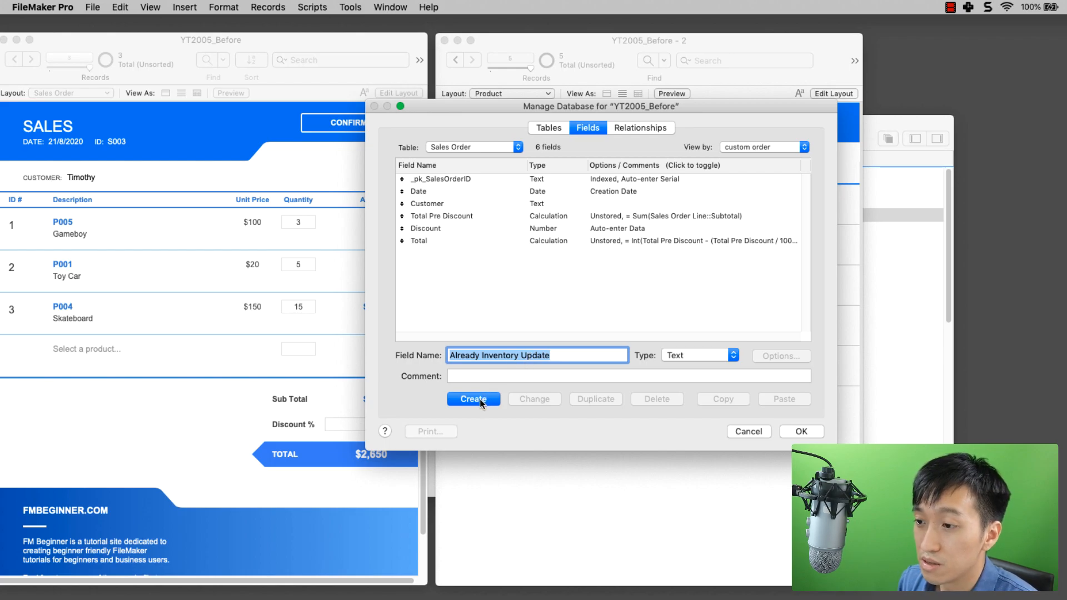
{"action": "left_click", "coordinate": [688, 355]}
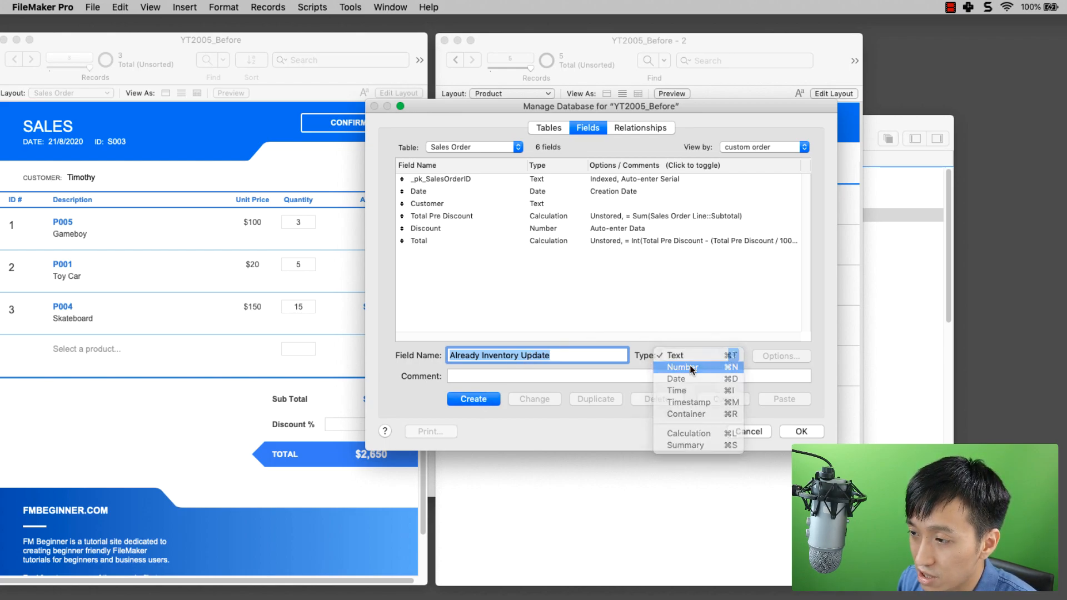
{"action": "left_click", "coordinate": [689, 366]}
{"action": "left_click", "coordinate": [489, 399]}
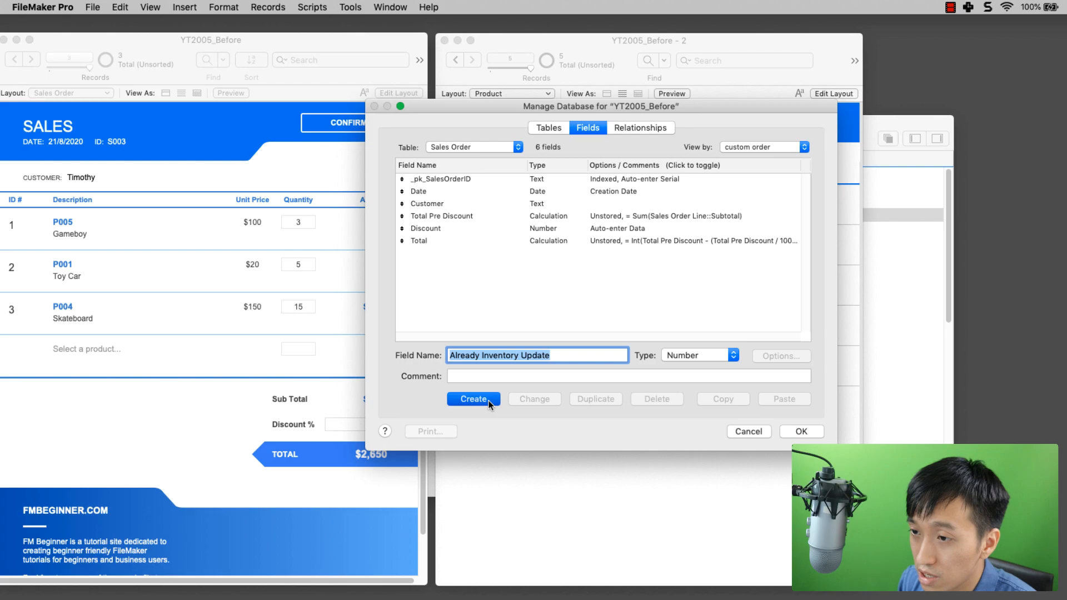
{"action": "left_click", "coordinate": [804, 431]}
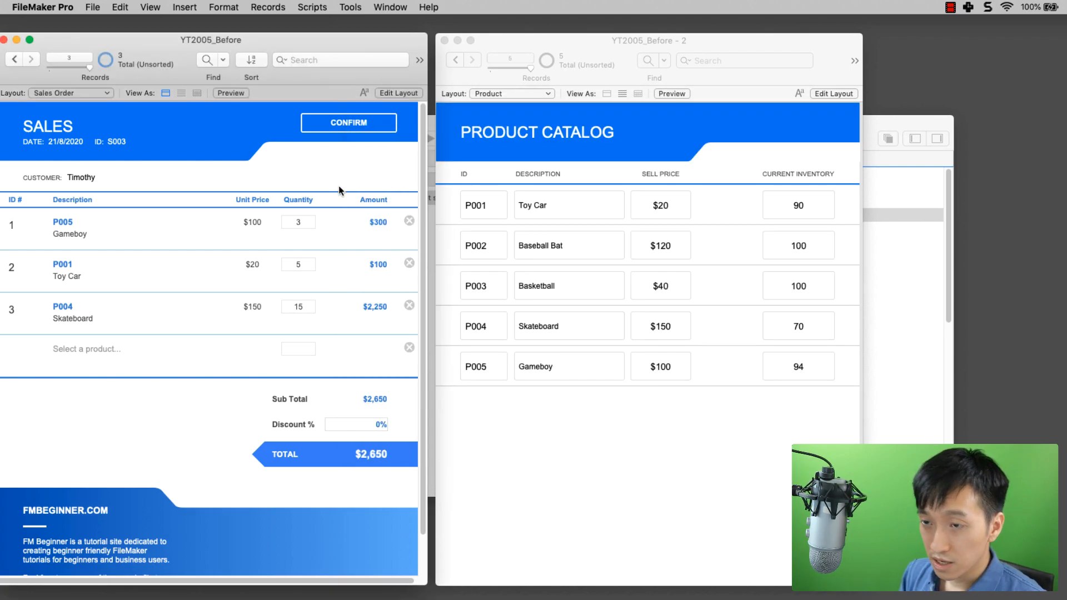
Step: Place the Already Inventory Update field with its label in the Sales Order layout's header, beside the CONFIRM button
{"action": "key", "text": "super+l"}
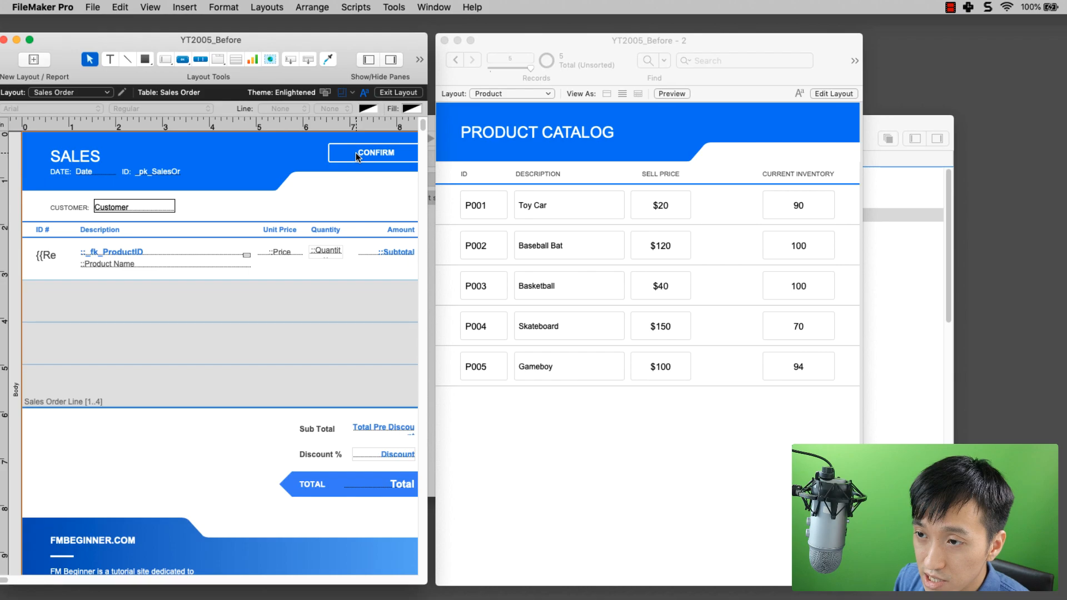
{"action": "left_click", "coordinate": [165, 60]}
{"action": "mouse_move", "coordinate": [225, 143]}
{"action": "left_mouse_down"}
{"action": "mouse_move", "coordinate": [350, 159]}
{"action": "mouse_move", "coordinate": [305, 159]}
{"action": "left_mouse_up"}
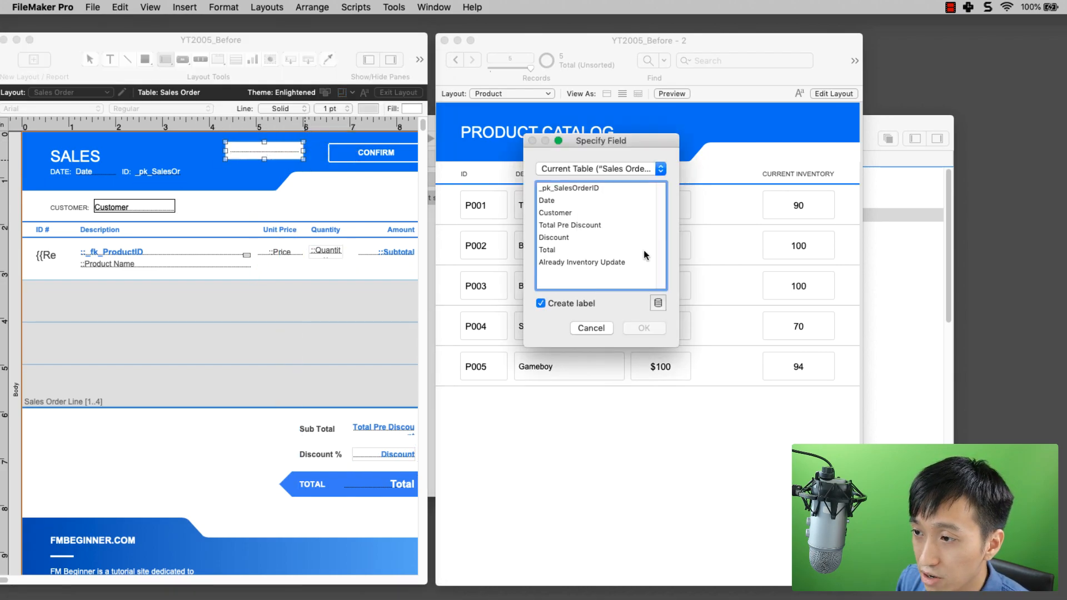
{"action": "double_click", "coordinate": [605, 264]}
Step: Give the Already Inventory Update label a white line and white fill, then return the layout to Browse mode
{"action": "left_click", "coordinate": [188, 147]}
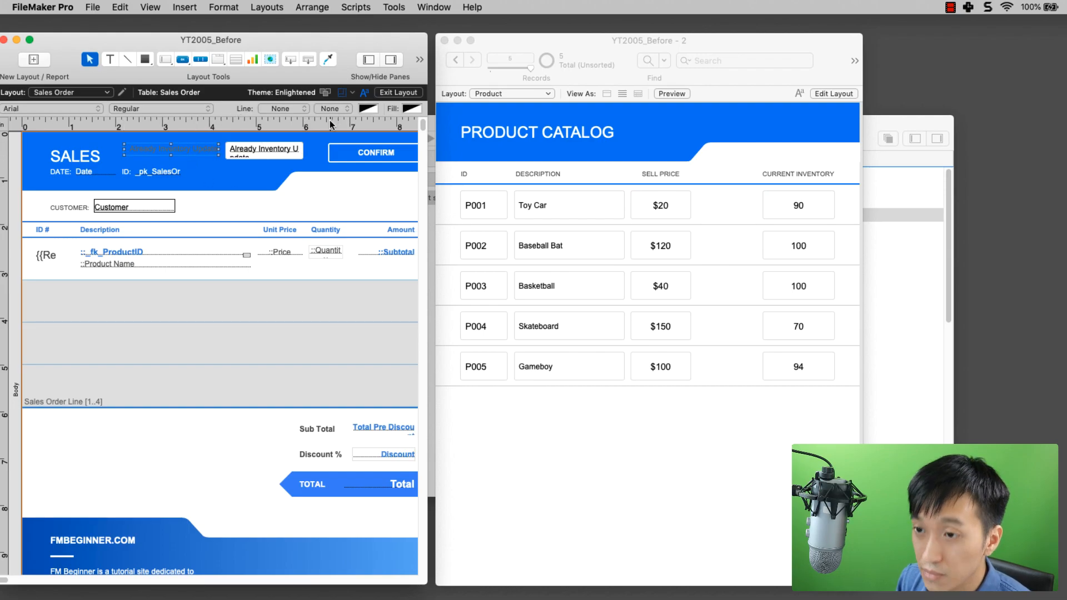
{"action": "left_click", "coordinate": [369, 109]}
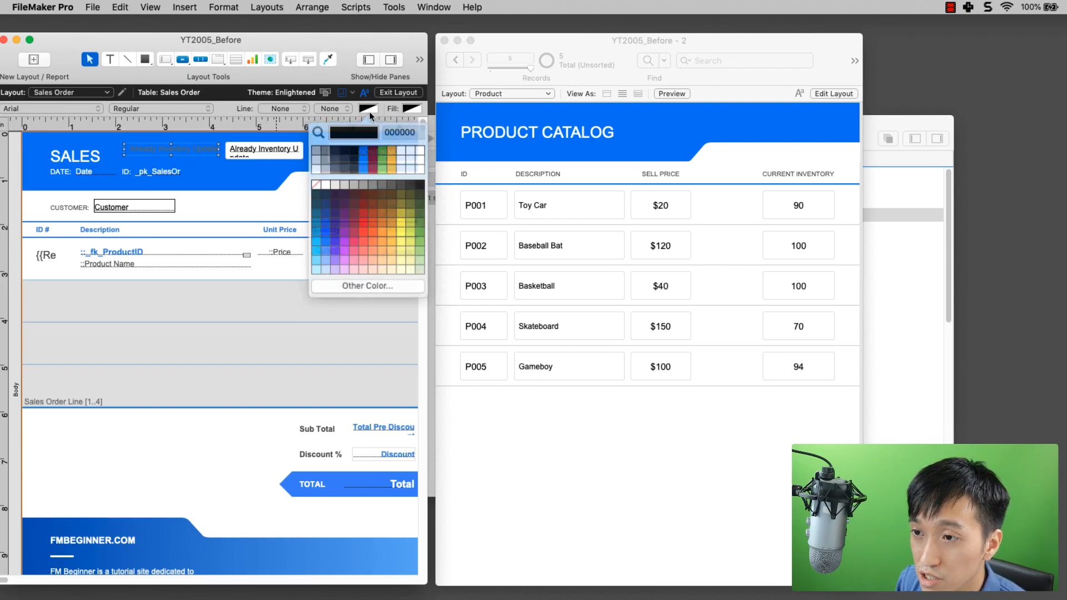
{"action": "left_click", "coordinate": [329, 182]}
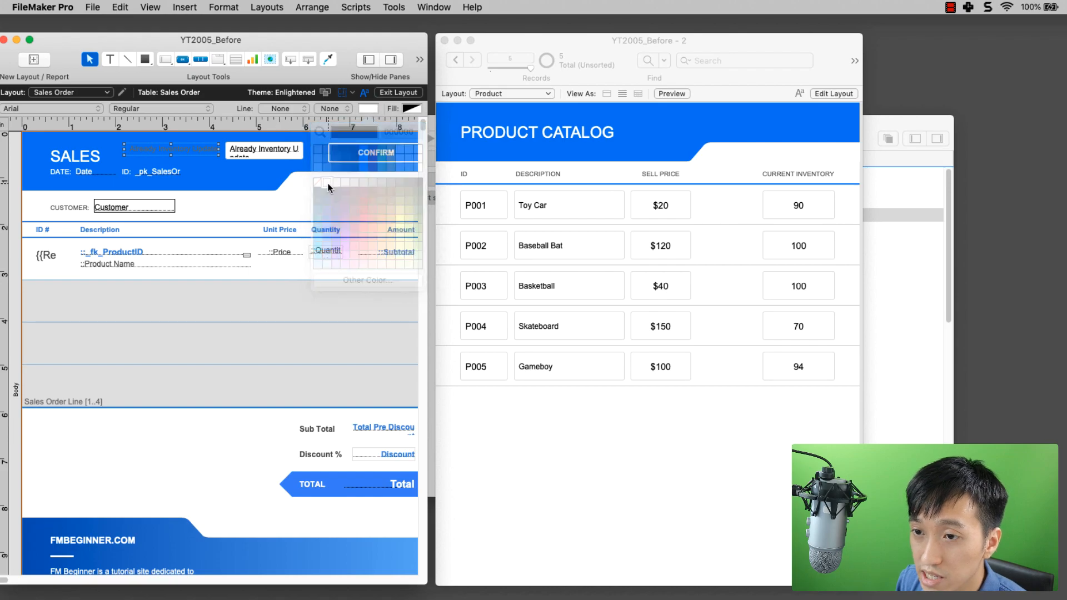
{"action": "left_click", "coordinate": [413, 108]}
{"action": "left_click", "coordinate": [372, 182]}
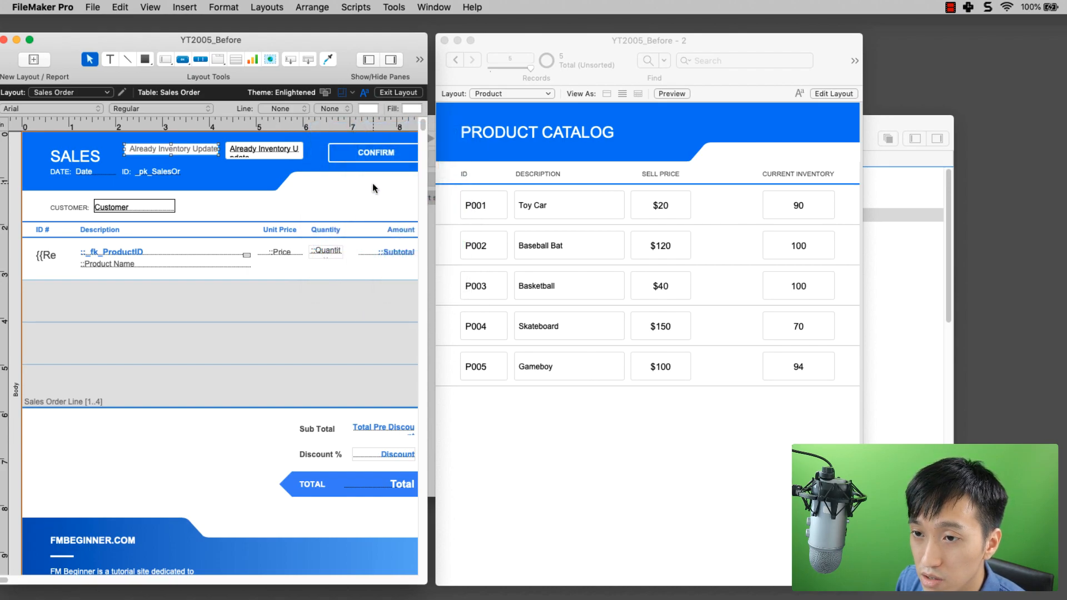
{"action": "left_click", "coordinate": [310, 187]}
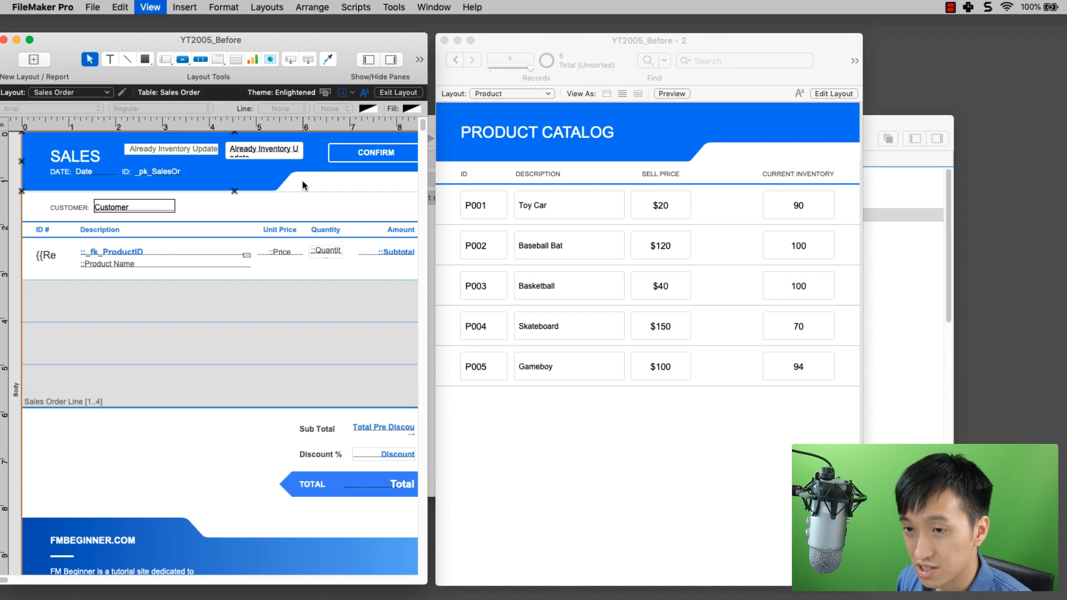
{"action": "key", "text": "super+b"}
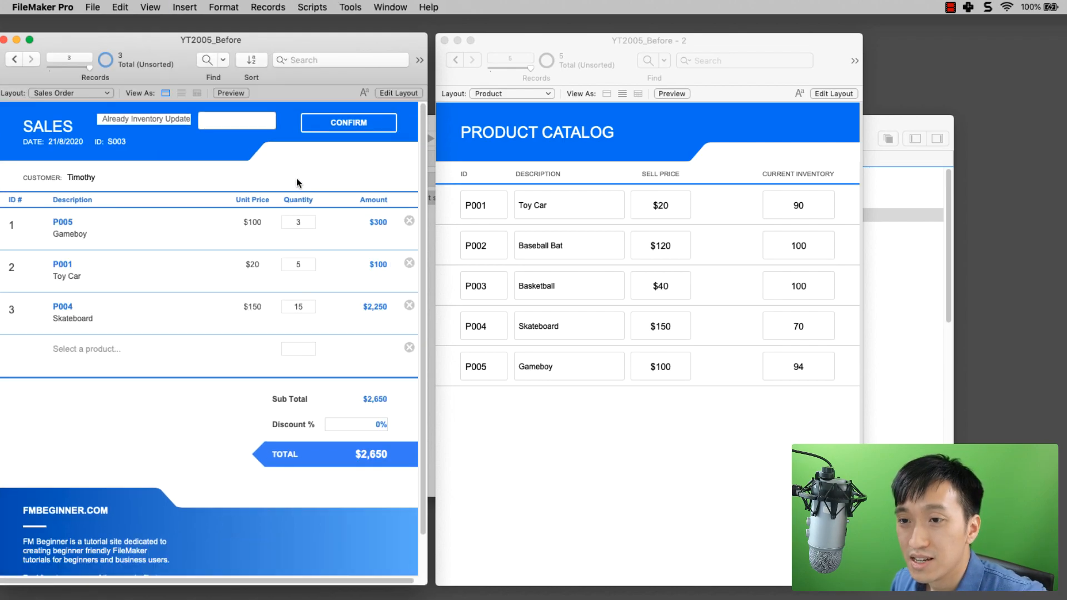
{"action": "left_click", "coordinate": [233, 121]}
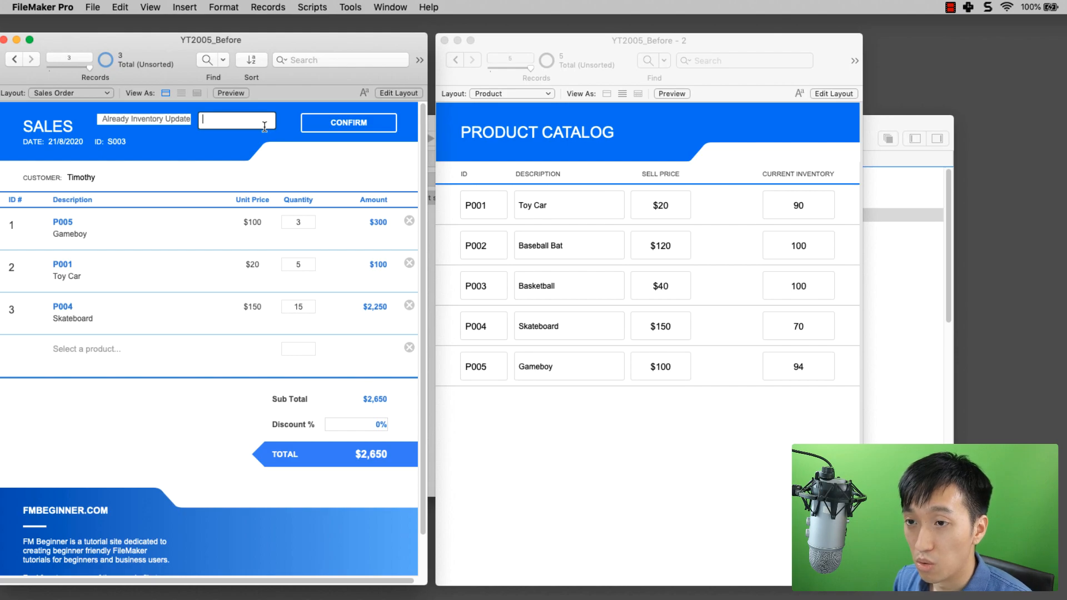
{"action": "type", "text": "1"}
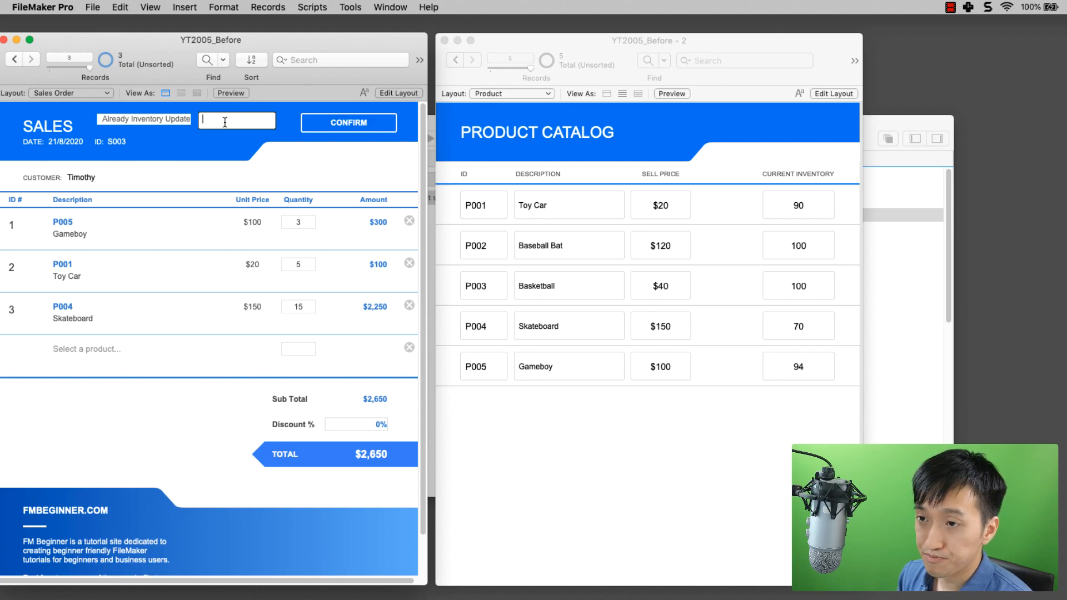
{"action": "left_click", "coordinate": [261, 156]}
Step: Bring the Deduct stock script forward and insert a Set Field step after the final Go to Layout "Sales Order" step
{"action": "left_click", "coordinate": [882, 219]}
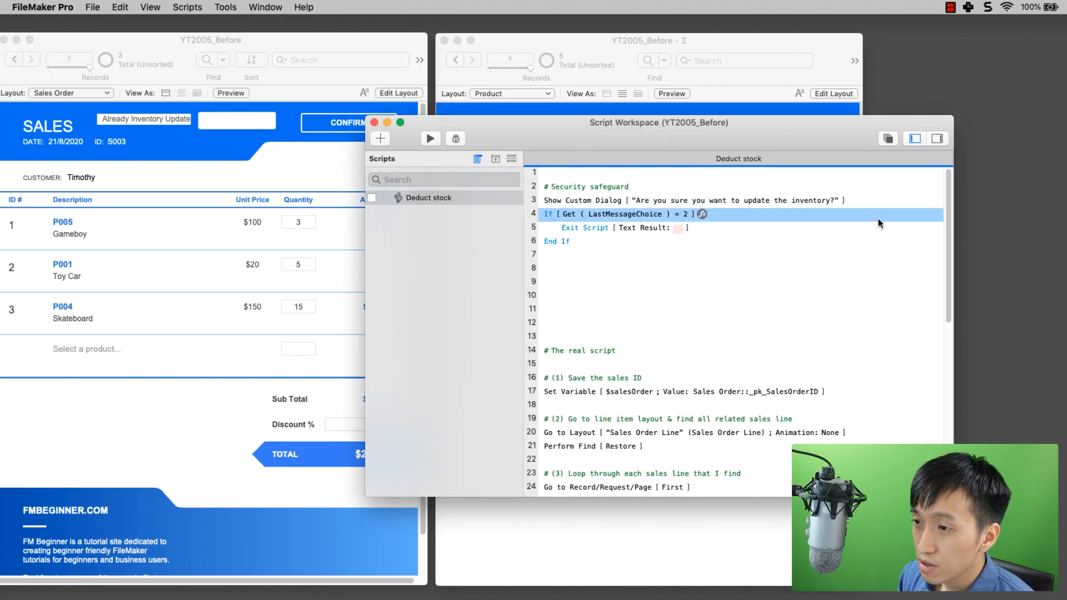
{"action": "left_click_drag", "start_coordinate": [688, 125], "coordinate": [792, 81]}
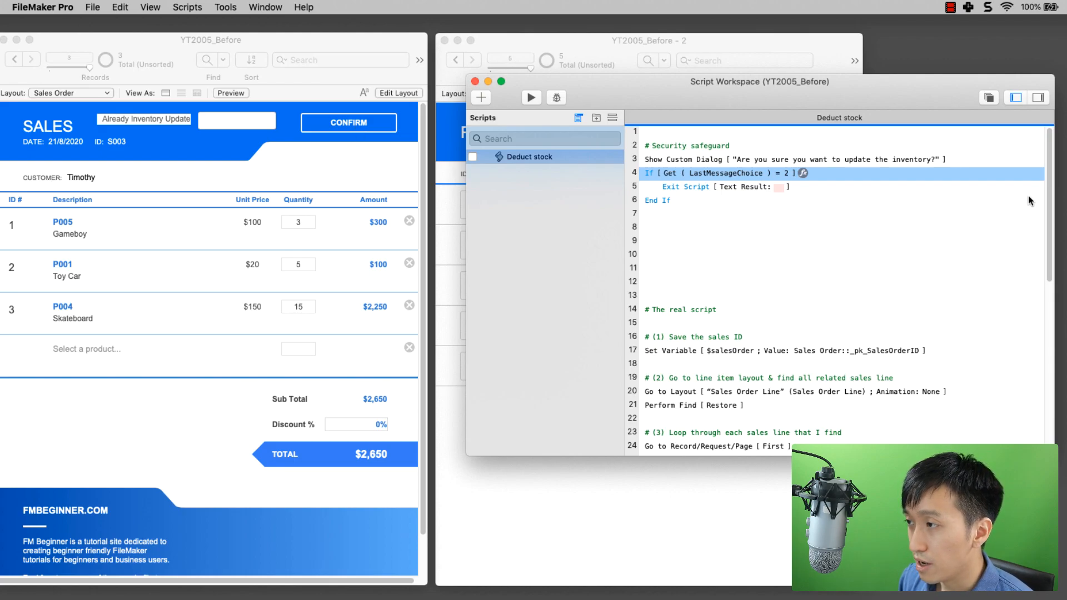
{"action": "scroll", "coordinate": [1049, 202], "scroll_direction": "down", "scroll_amount": 2}
{"action": "scroll", "coordinate": [1049, 203], "scroll_direction": "down", "scroll_amount": 5}
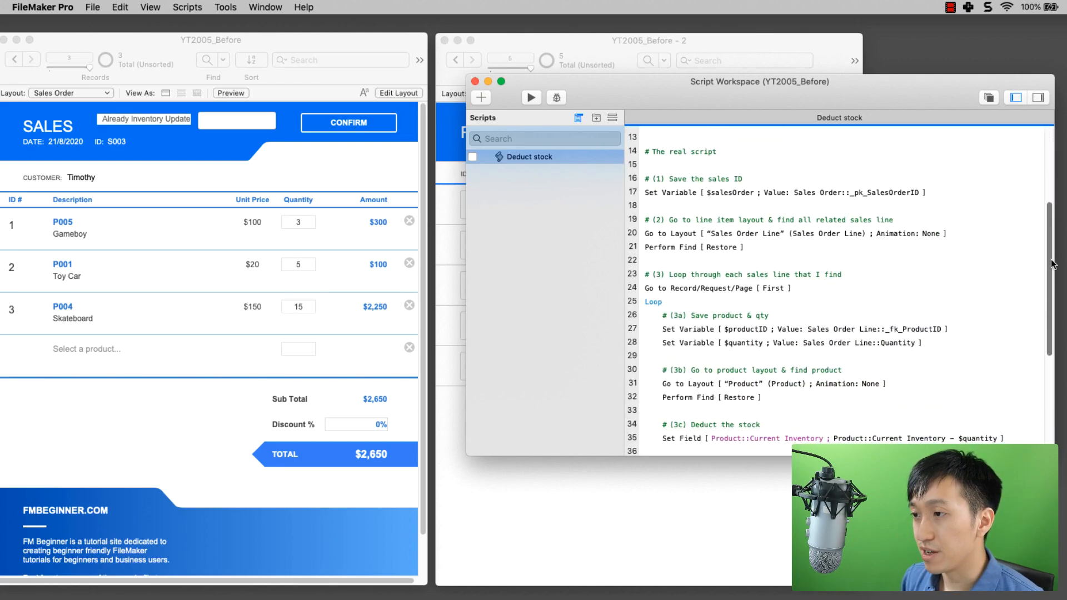
{"action": "left_click", "coordinate": [696, 151]}
{"action": "scroll", "coordinate": [712, 186], "scroll_direction": "down", "scroll_amount": 7}
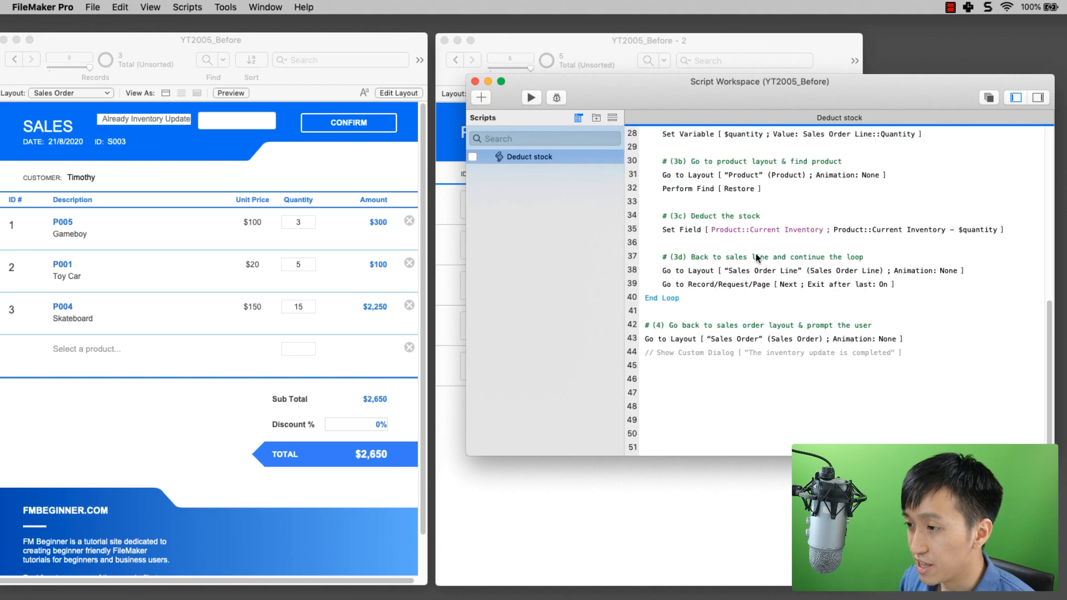
{"action": "left_click", "coordinate": [699, 301], "text": "shift"}
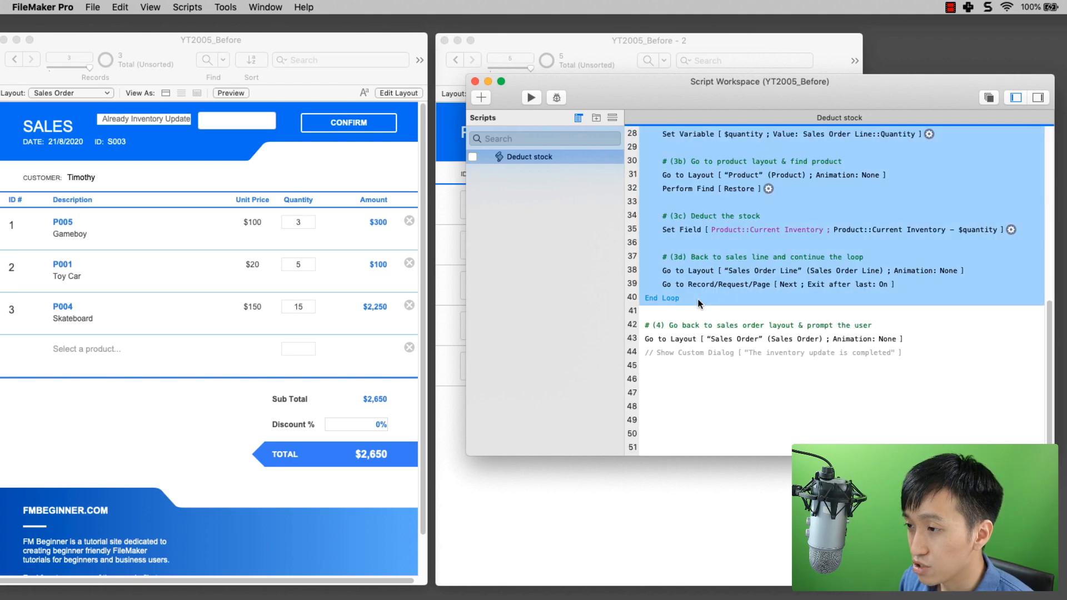
{"action": "left_click", "coordinate": [694, 340]}
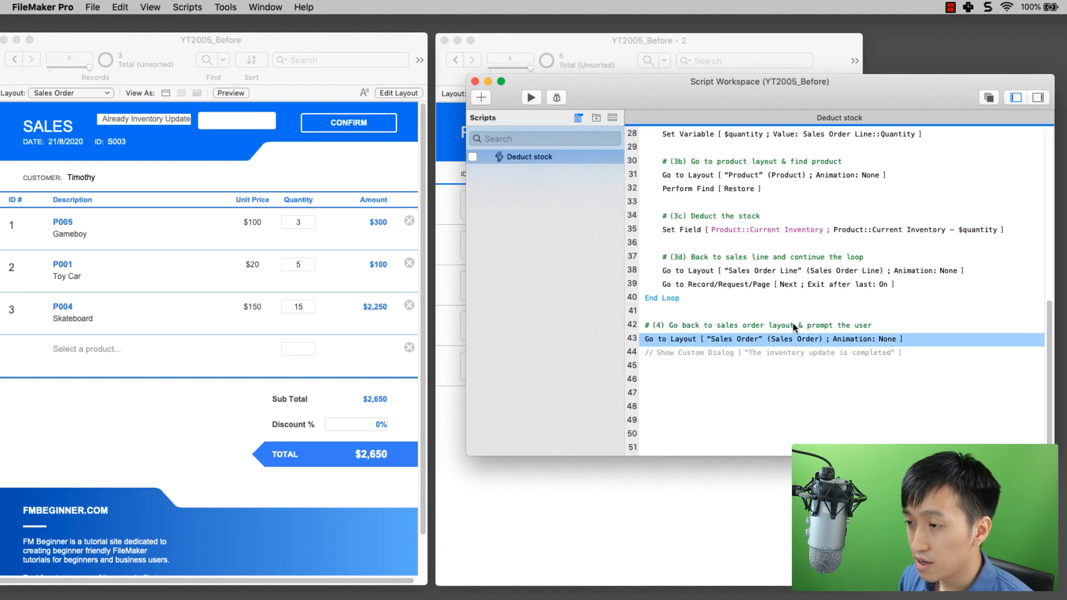
{"action": "key", "text": "Return"}
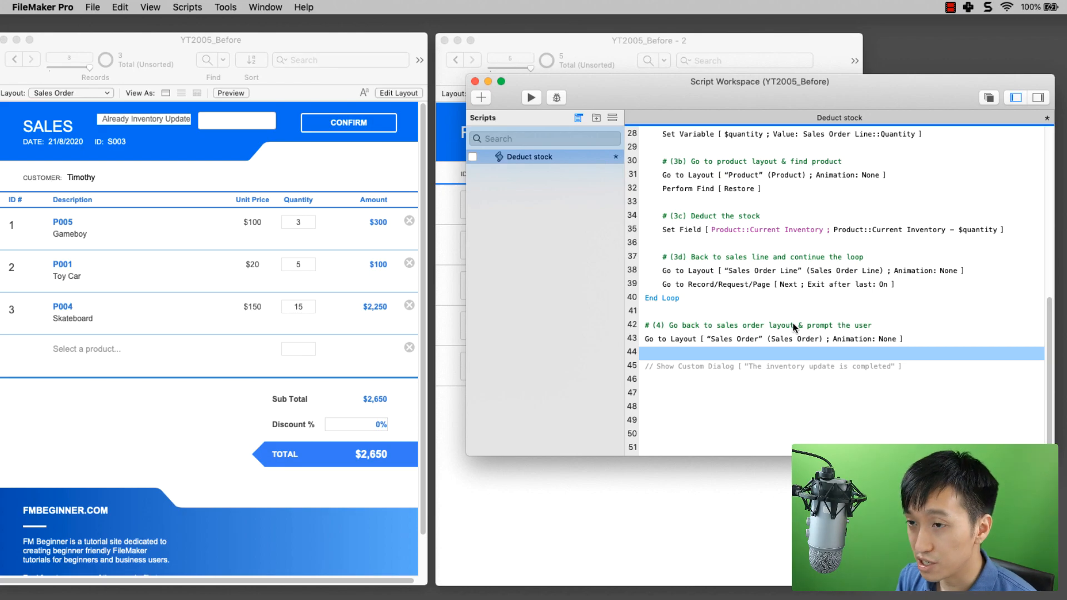
{"action": "type", "text": "sf"}
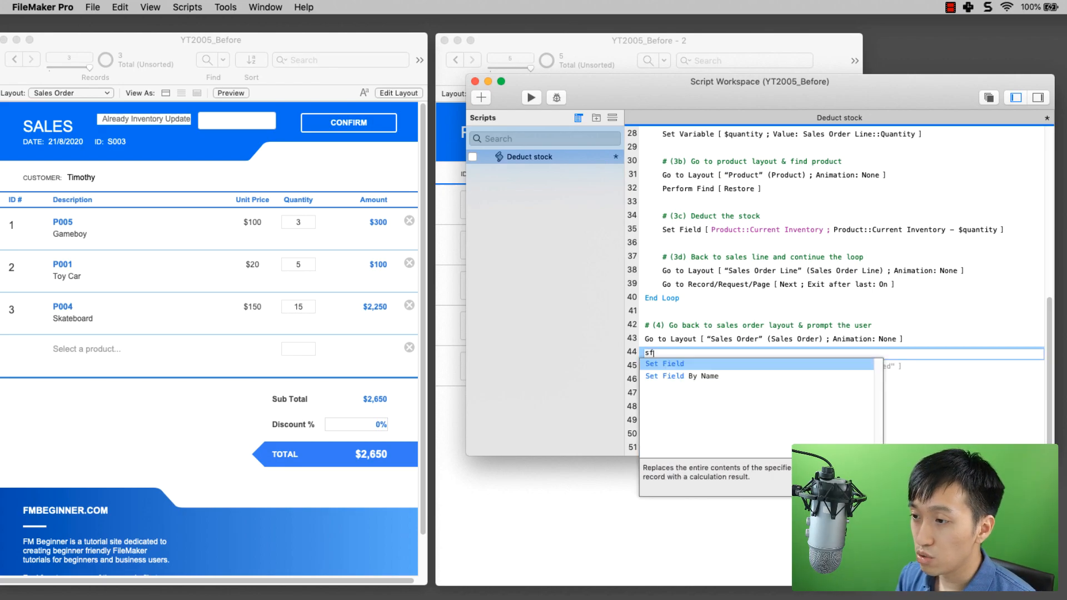
{"action": "key", "text": "Return"}
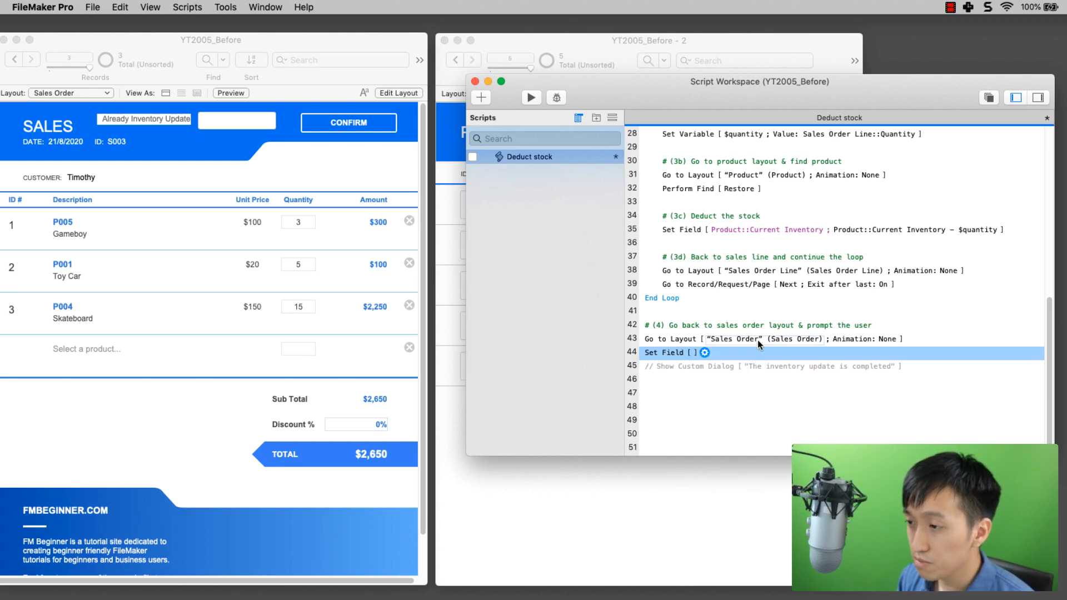
Step: Target the new Set Field step at Sales Order::Already Inventory Update with a calculated result of 1, and save the script
{"action": "left_click", "coordinate": [704, 353]}
{"action": "left_click", "coordinate": [749, 380]}
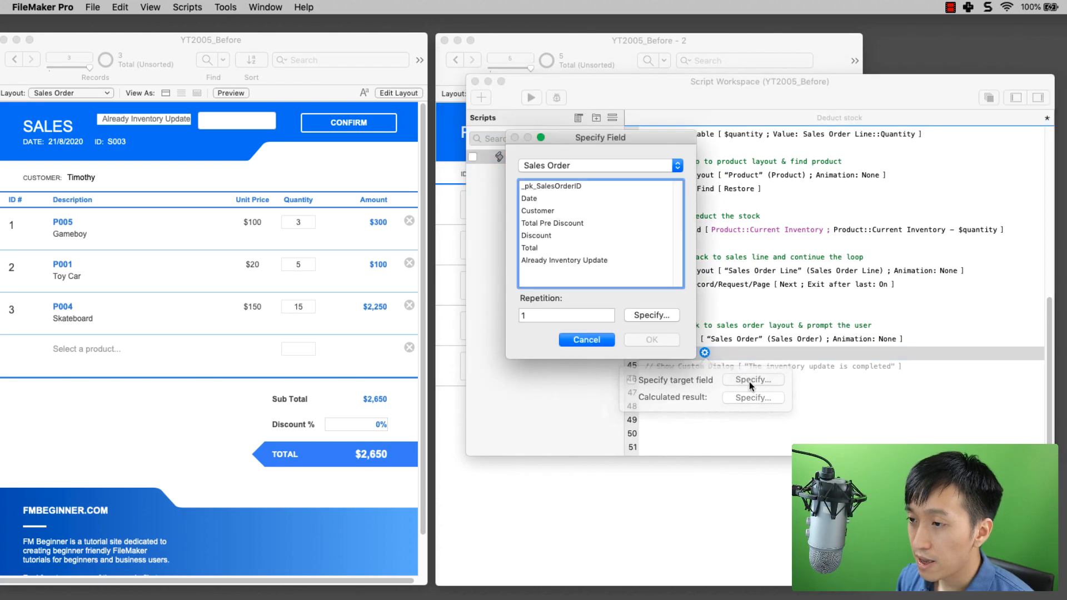
{"action": "double_click", "coordinate": [575, 261]}
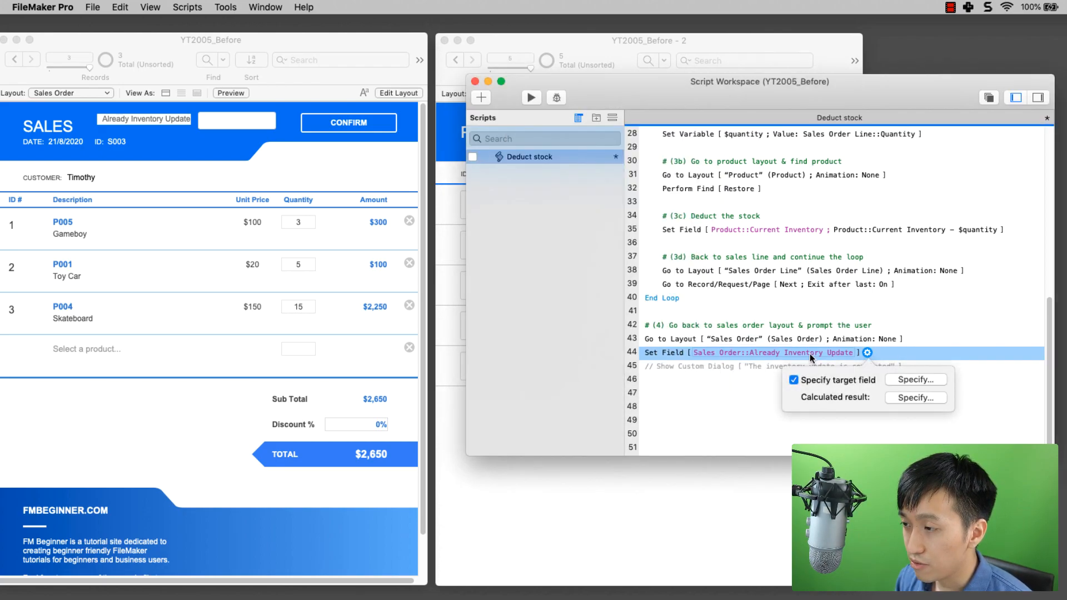
{"action": "left_click", "coordinate": [908, 399]}
{"action": "type", "text": "1"}
{"action": "left_click", "coordinate": [849, 397]}
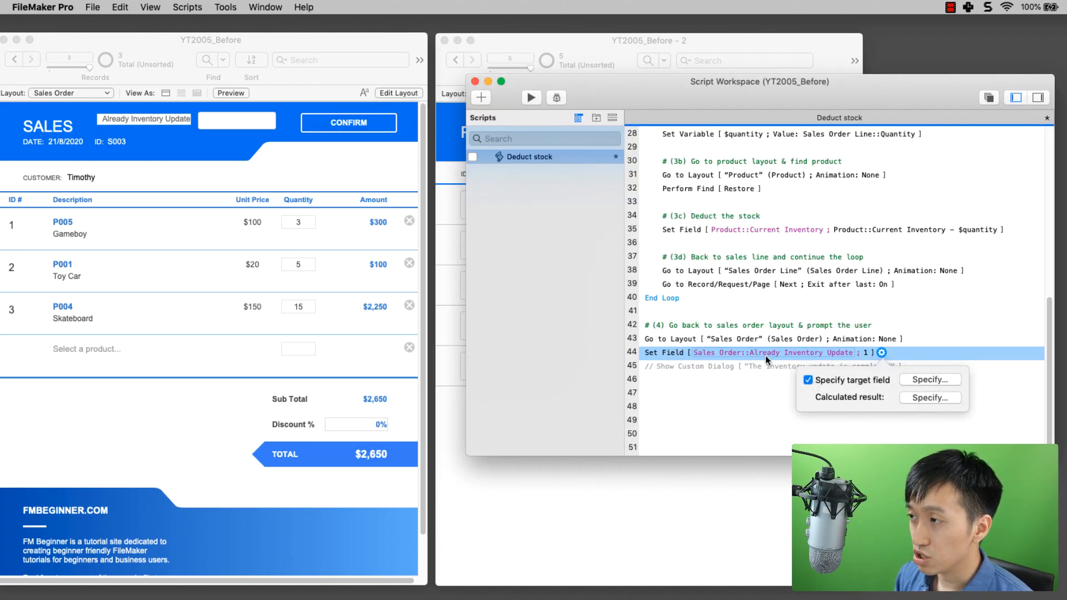
{"action": "key", "text": "super+s"}
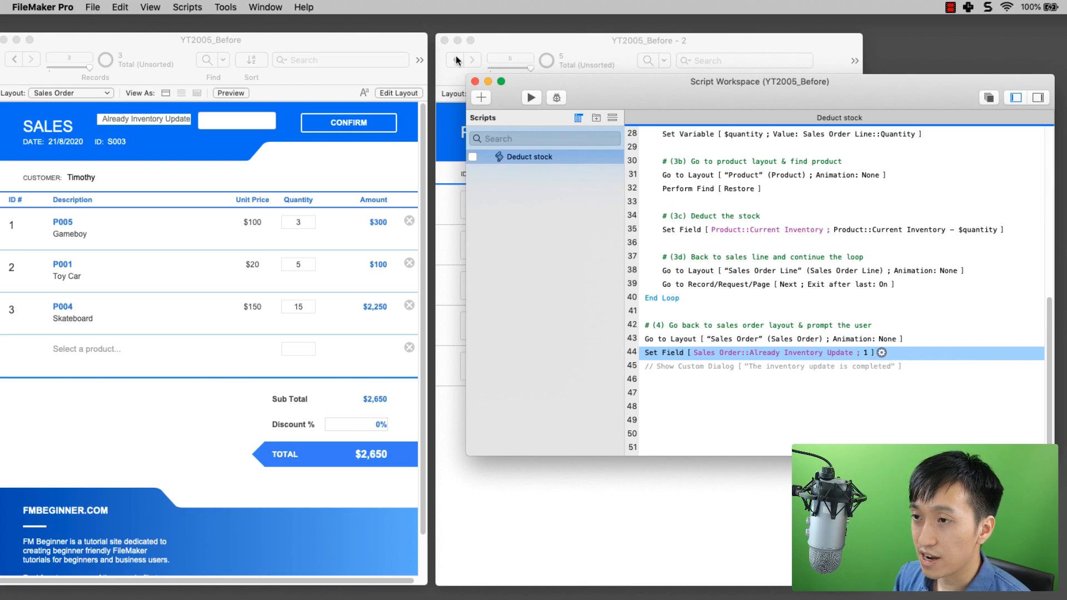
Step: Minimize the script window, confirm the open sales order and approve the inventory update to test the Already Inventory Update field
{"action": "left_click", "coordinate": [488, 82]}
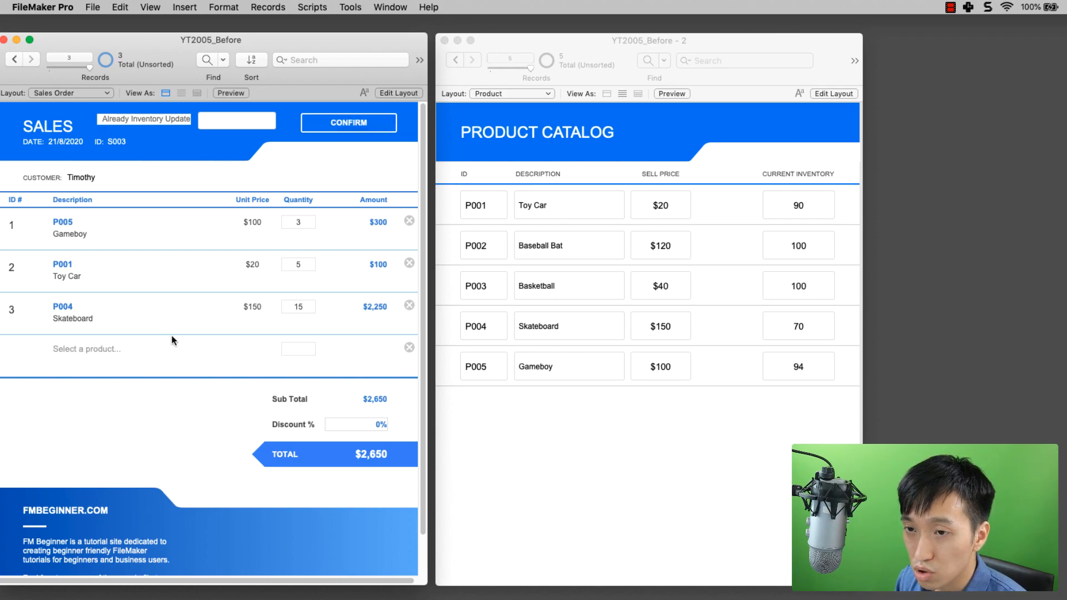
{"action": "left_click", "coordinate": [356, 127]}
{"action": "left_click", "coordinate": [700, 246]}
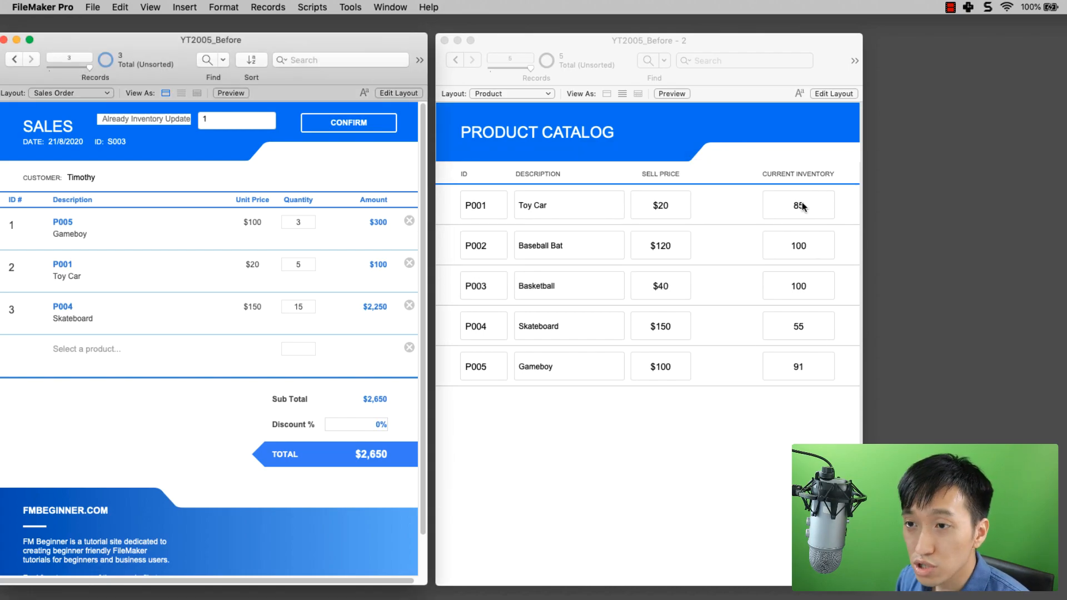
{"action": "left_click", "coordinate": [220, 120]}
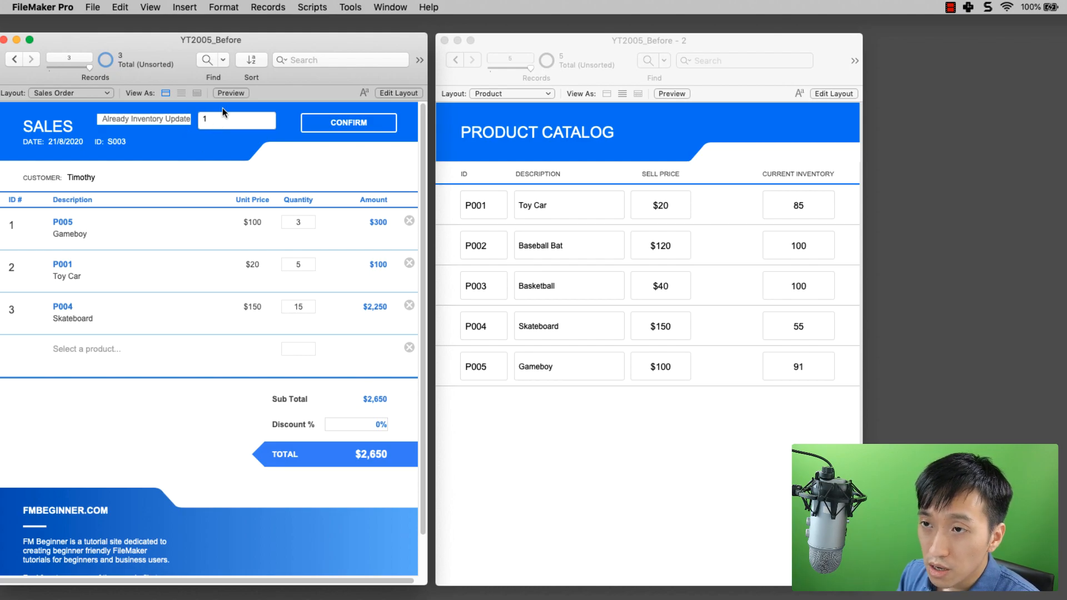
Step: Reopen the Deduct stock script and add the comment "If the already update inventory field is = 1, we stop the script" below the cancel check
{"action": "left_click", "coordinate": [312, 7]}
{"action": "left_click", "coordinate": [307, 20]}
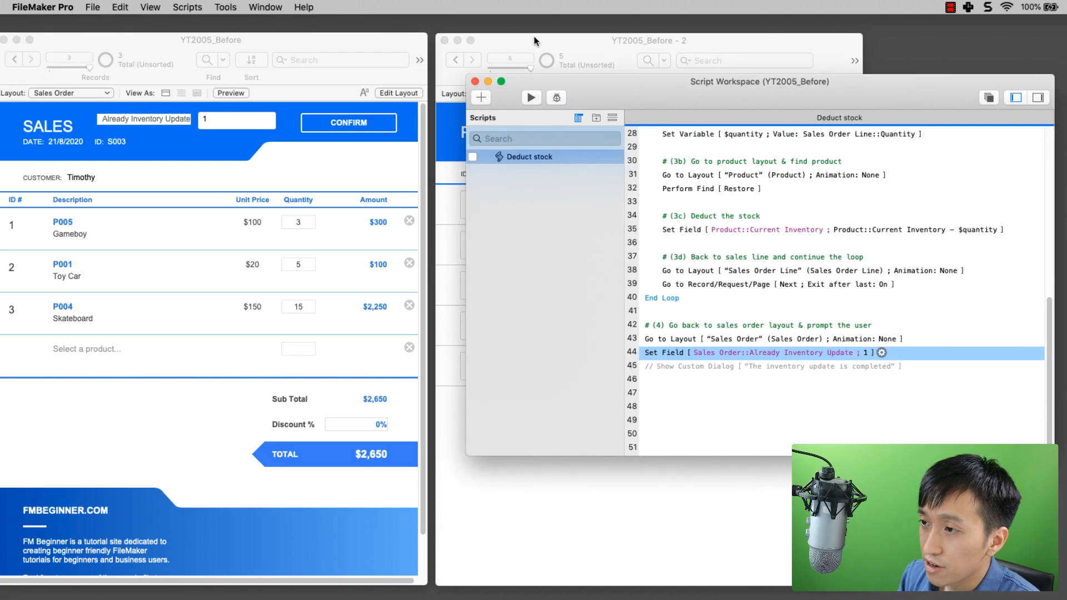
{"action": "scroll", "coordinate": [725, 179], "scroll_direction": "up", "scroll_amount": 10}
{"action": "left_click_drag", "start_coordinate": [710, 84], "coordinate": [636, 93]}
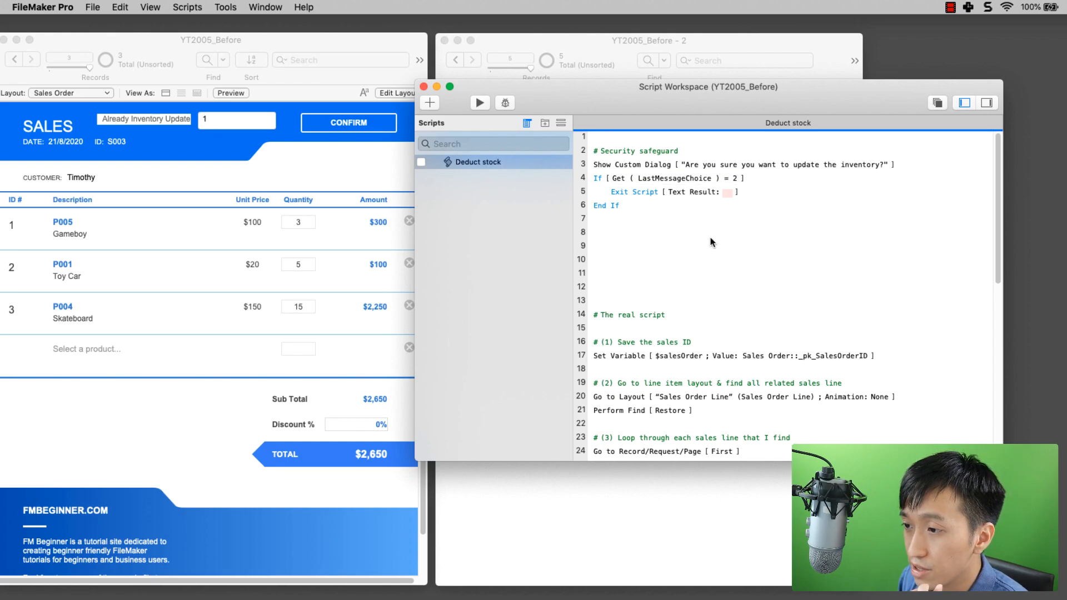
{"action": "left_click", "coordinate": [634, 231]}
{"action": "type", "text": "#If the "}
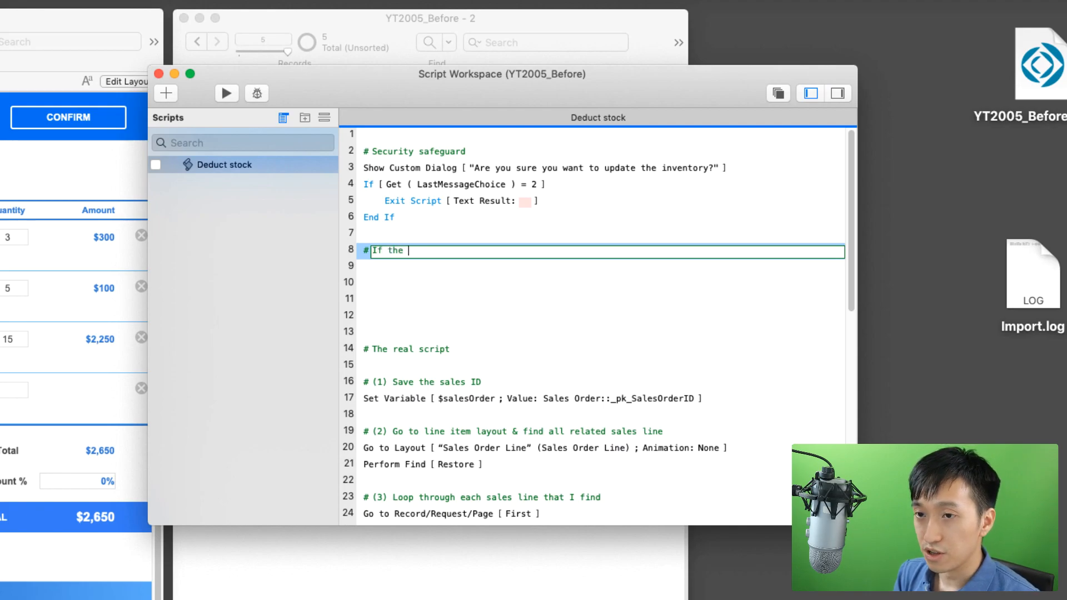
{"action": "type", "text": "already update "}
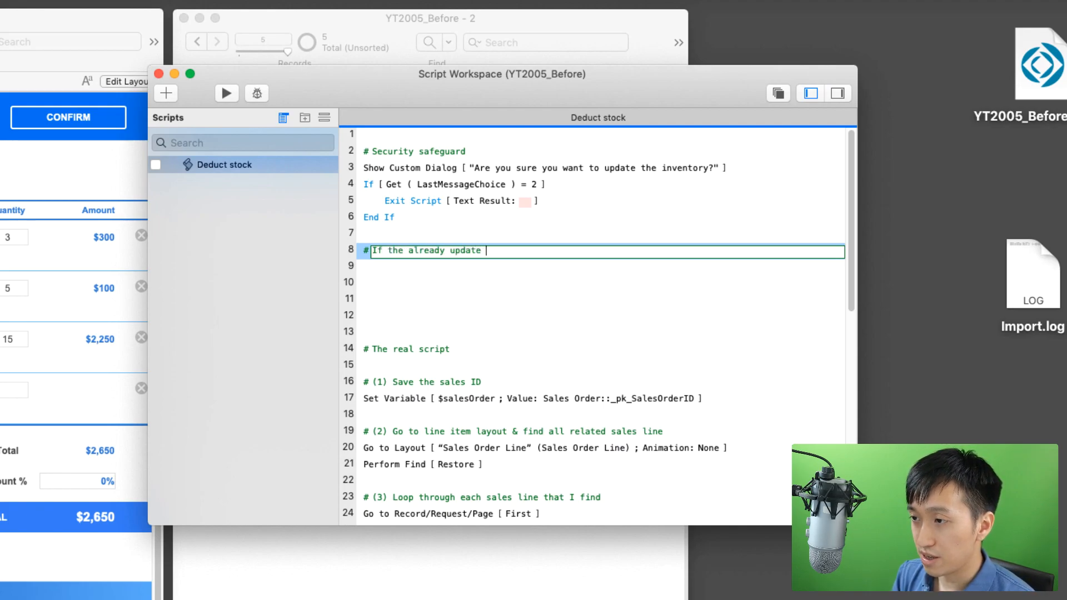
{"action": "type", "text": "inventory field is = 1"}
{"action": "key", "text": "Return"}
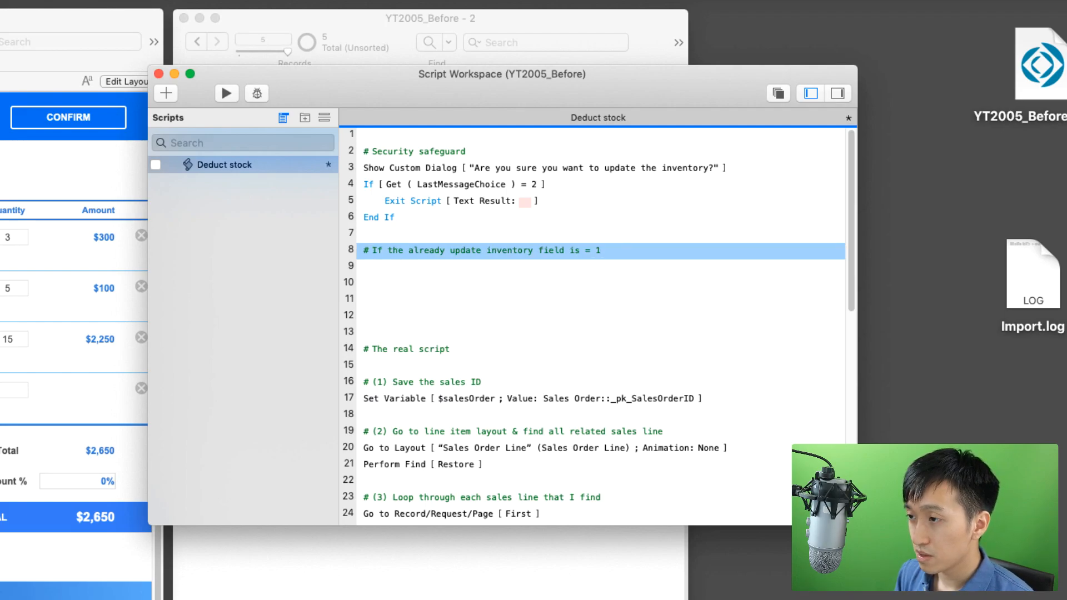
{"action": "left_click", "coordinate": [631, 245]}
{"action": "type", "text": ", we stop the script"}
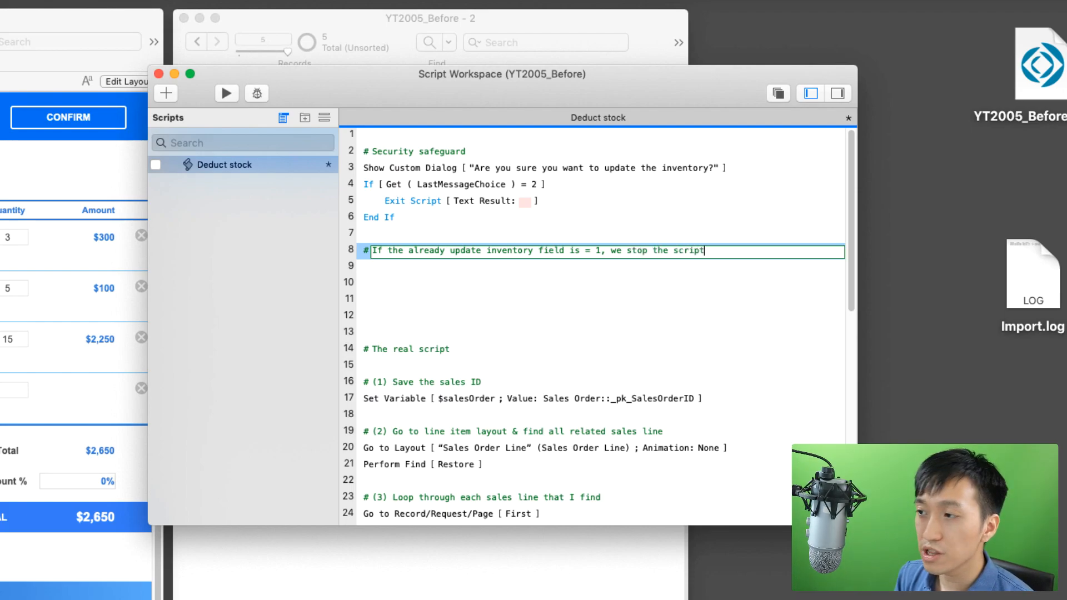
{"action": "key", "text": "Return"}
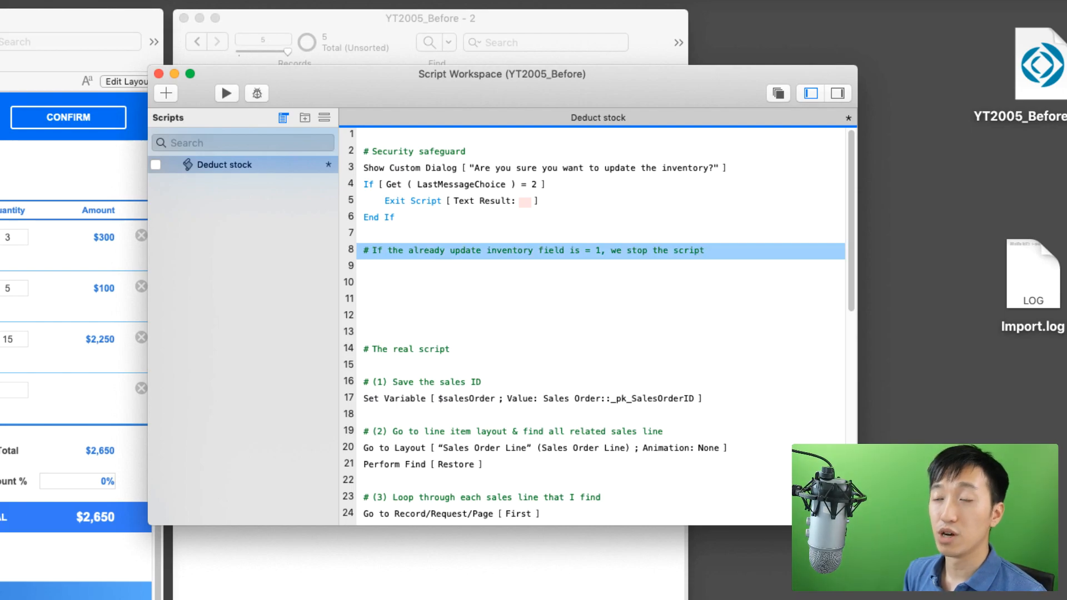
Step: Add an If step below the new comment with the condition Sales Order::Already Inventory Update = 1
{"action": "key", "text": "Return"}
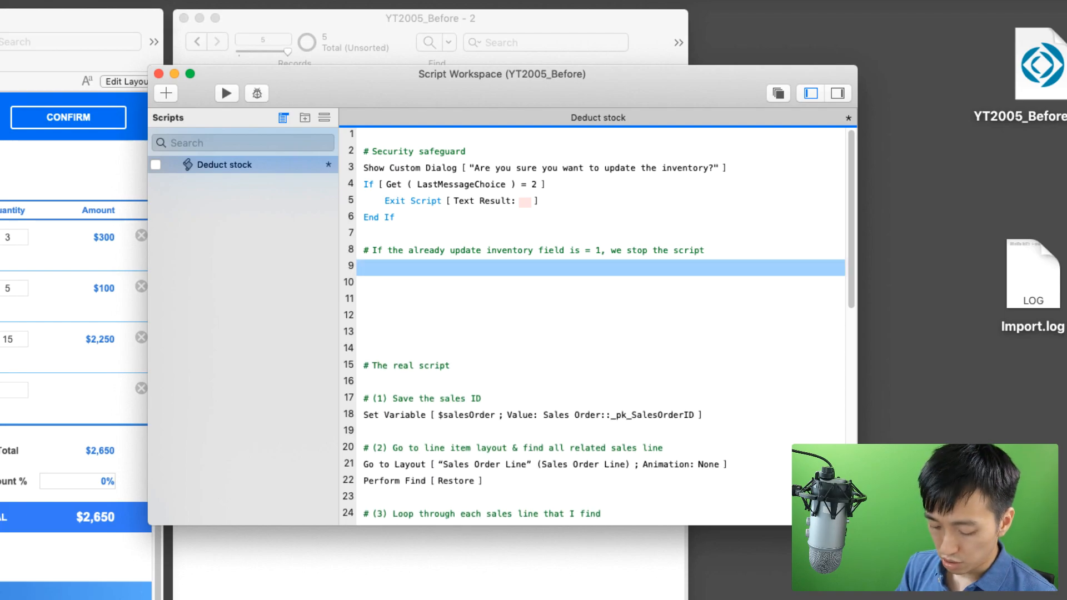
{"action": "type", "text": "if"}
{"action": "key", "text": "Return"}
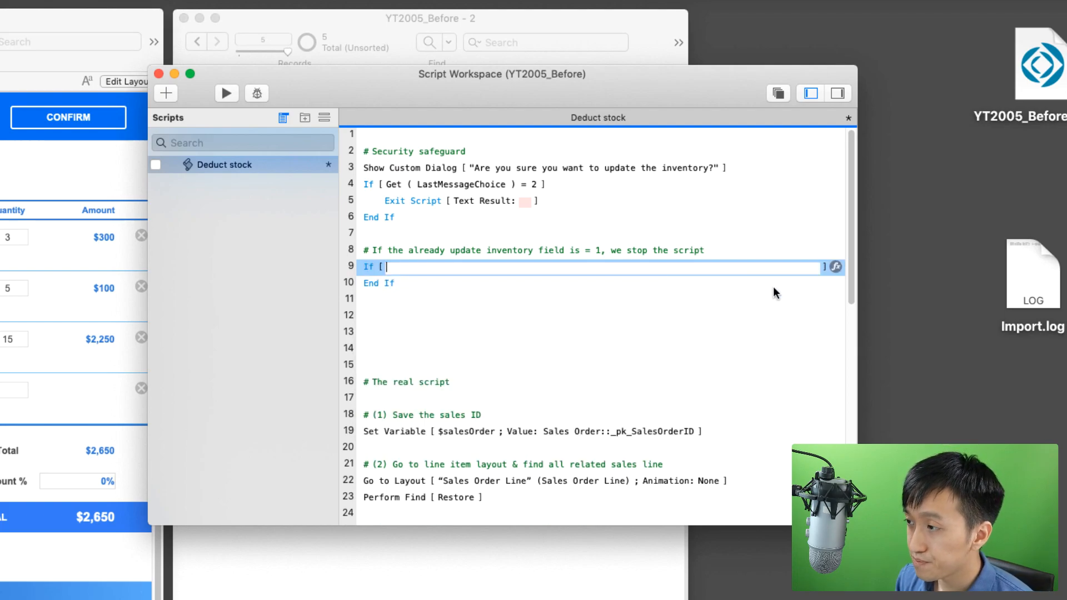
{"action": "left_click", "coordinate": [836, 266]}
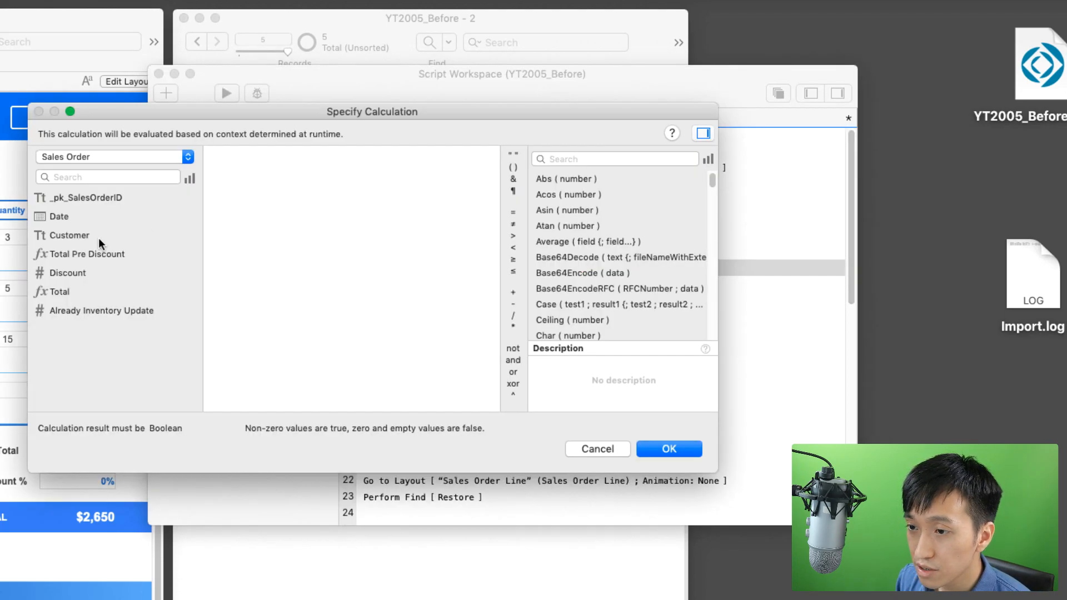
{"action": "double_click", "coordinate": [114, 311]}
{"action": "type", "text": "= 1"}
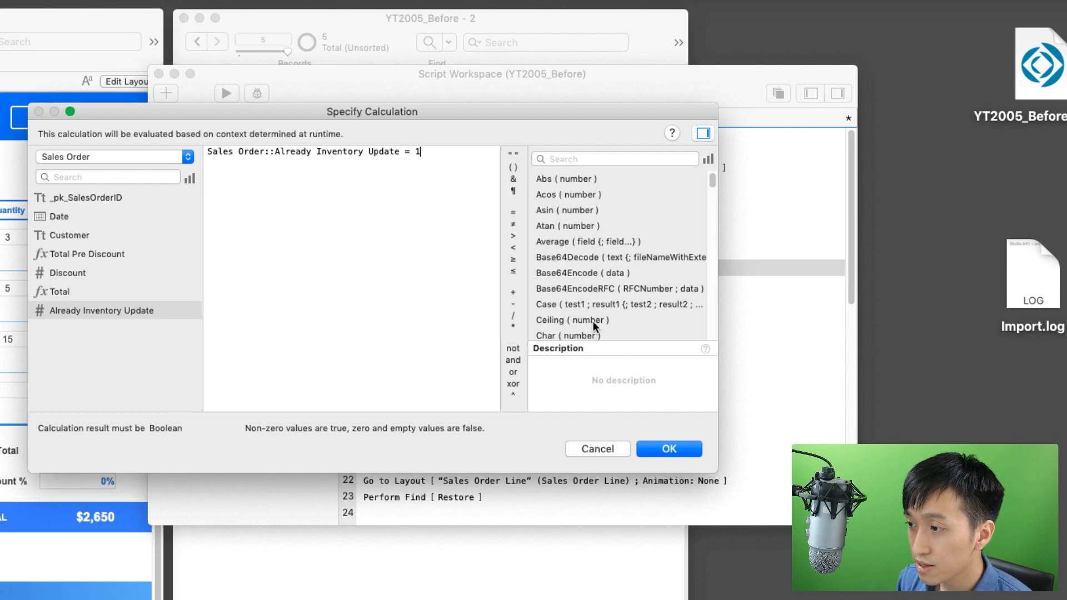
{"action": "left_click", "coordinate": [660, 445]}
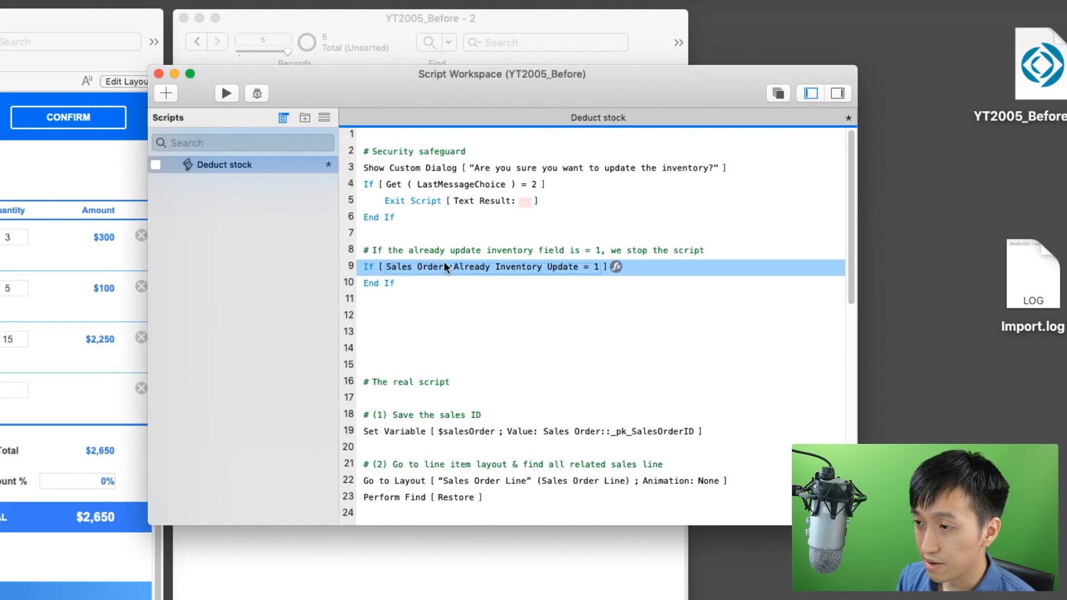
Step: Add an Exit Script step inside the Already Inventory Update If block
{"action": "type", "text": "exi"}
{"action": "key", "text": "Return"}
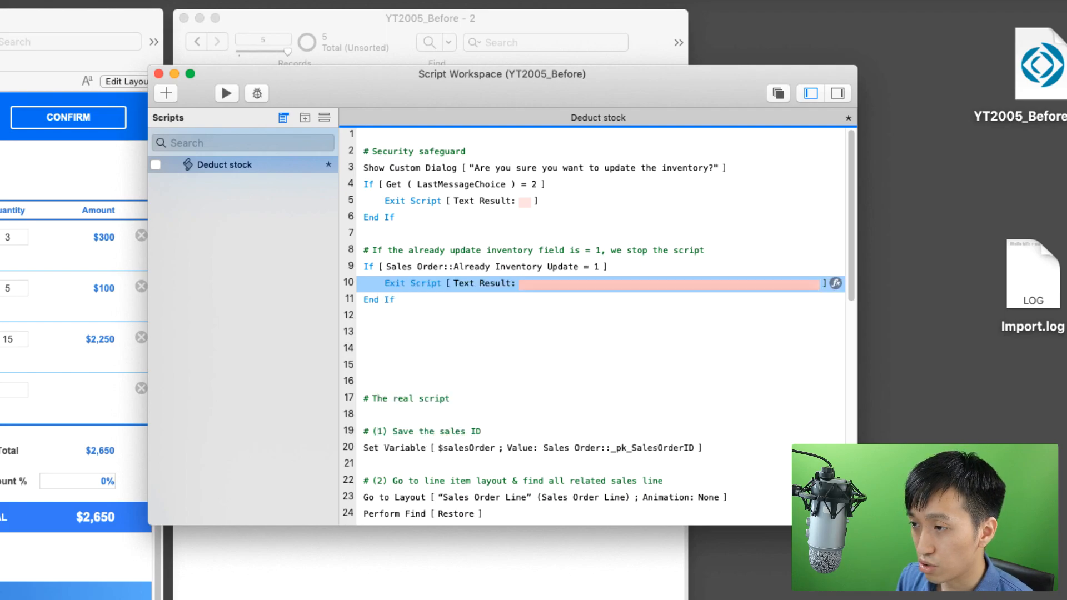
{"action": "left_click", "coordinate": [367, 267]}
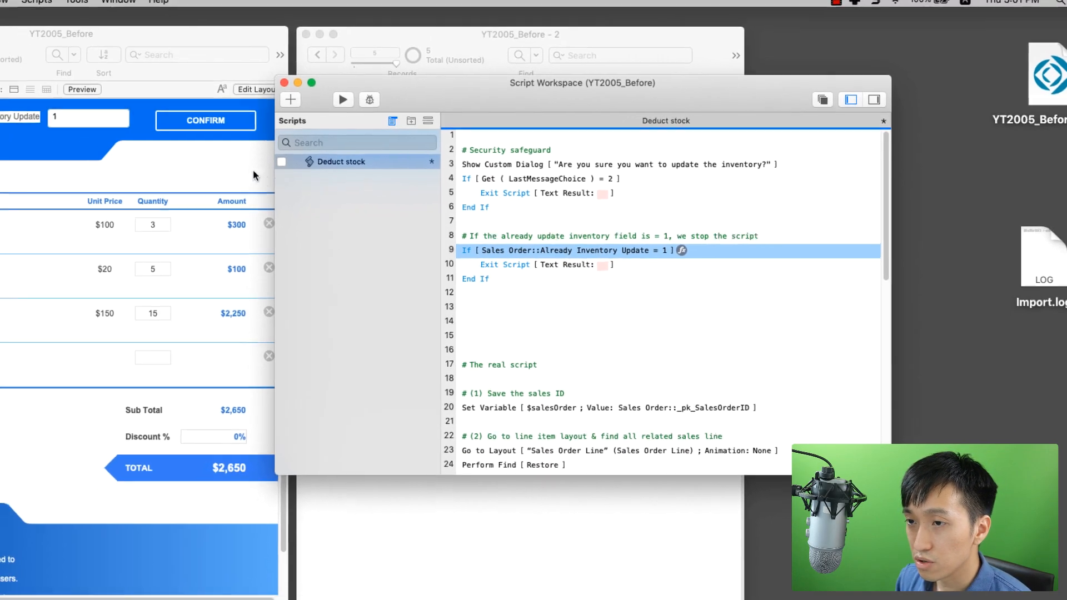
Step: Bring the sales order and product catalog windows forward, confirm the already updated order again and approve the inventory update
{"action": "left_click", "coordinate": [76, 125]}
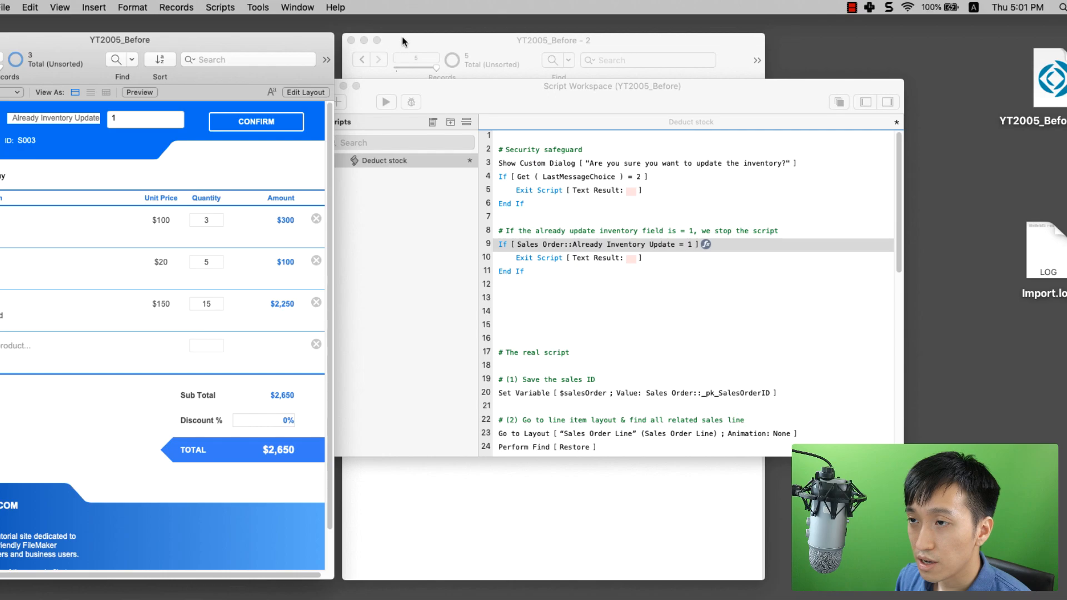
{"action": "left_click", "coordinate": [401, 38]}
{"action": "left_click", "coordinate": [256, 121]}
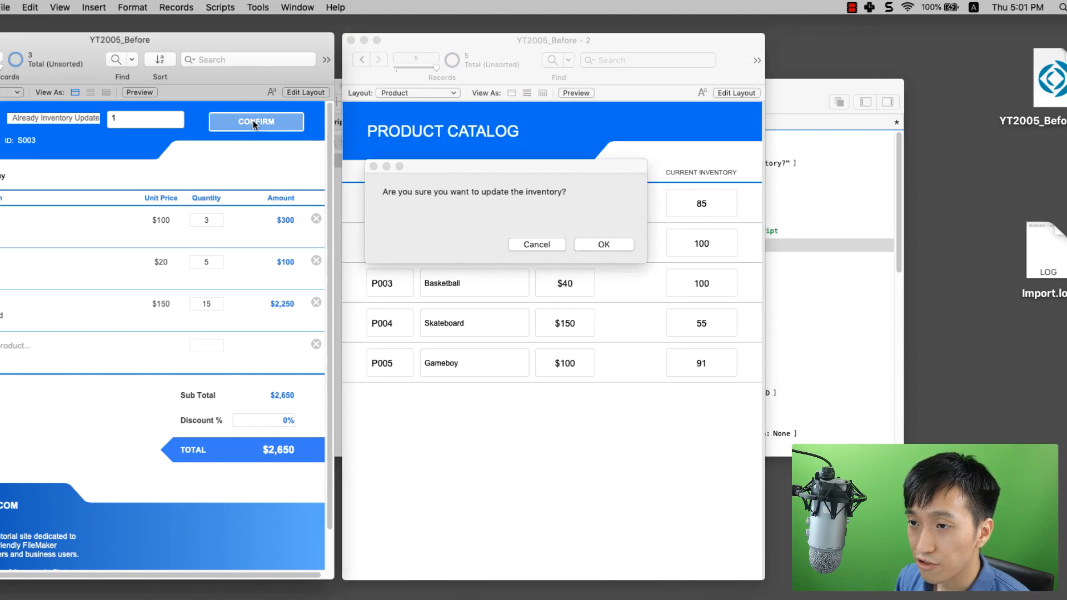
{"action": "left_click", "coordinate": [603, 245]}
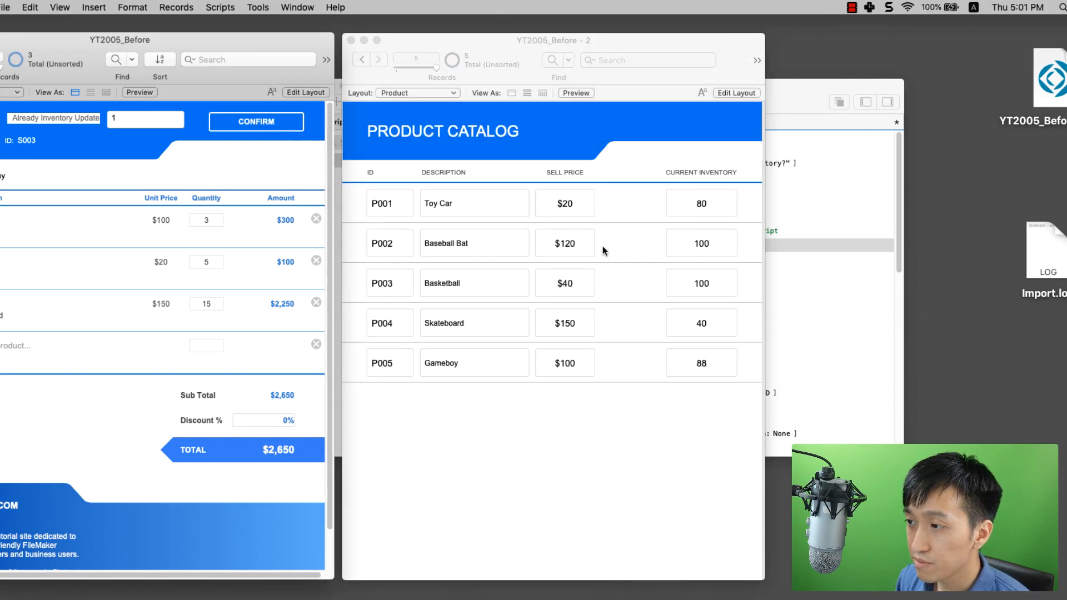
Step: Save the Deduct stock script, then confirm the already updated sales order again and approve the inventory update
{"action": "left_click", "coordinate": [787, 253]}
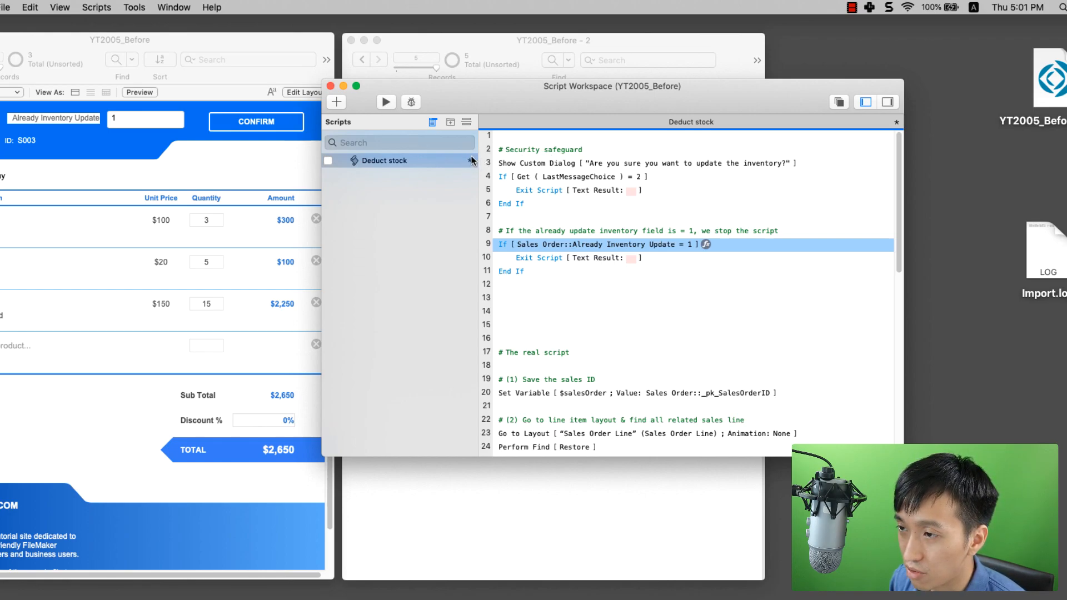
{"action": "key", "text": "super+s"}
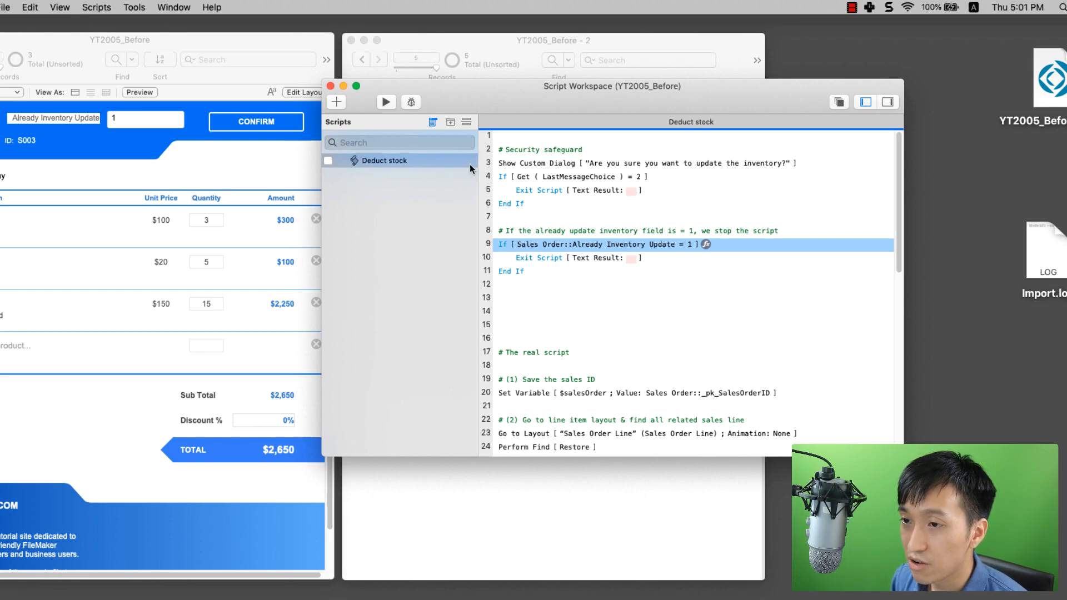
{"action": "left_click", "coordinate": [266, 163]}
{"action": "left_click", "coordinate": [419, 38]}
{"action": "left_click", "coordinate": [262, 124]}
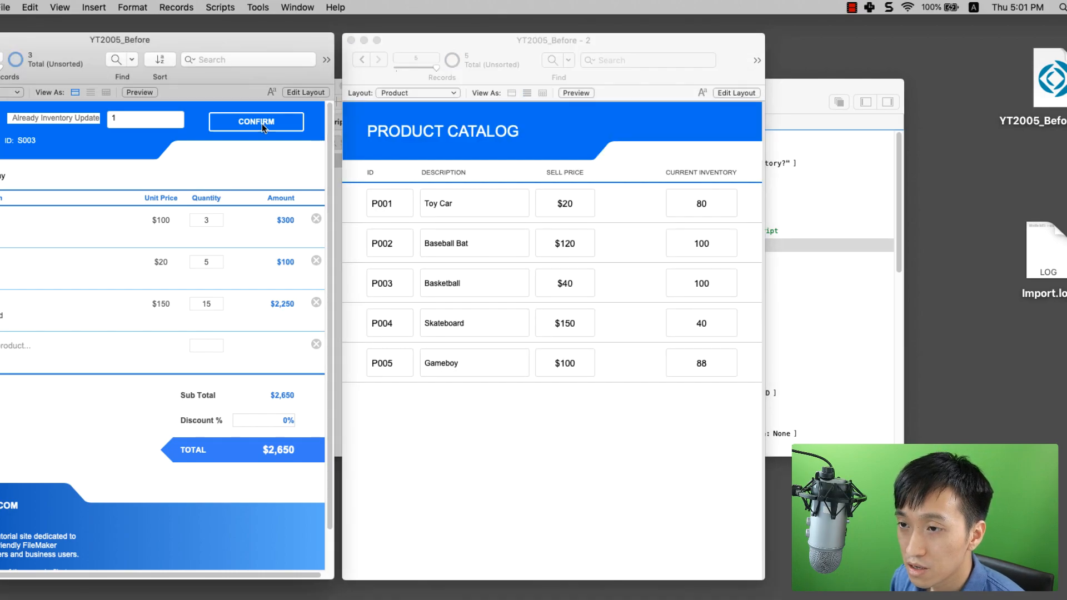
{"action": "left_click", "coordinate": [260, 126]}
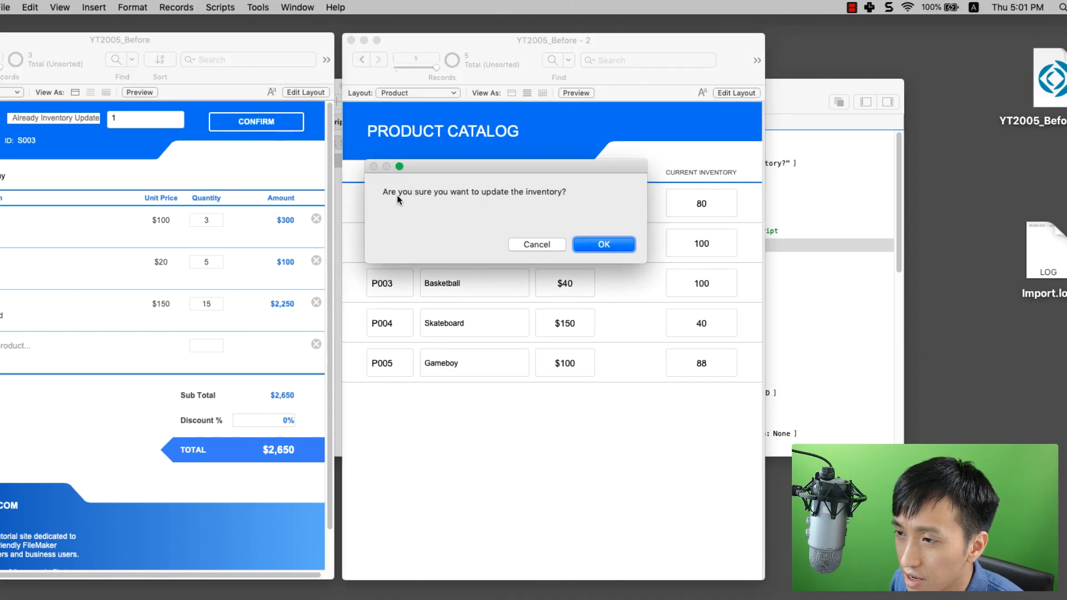
{"action": "left_click", "coordinate": [604, 246]}
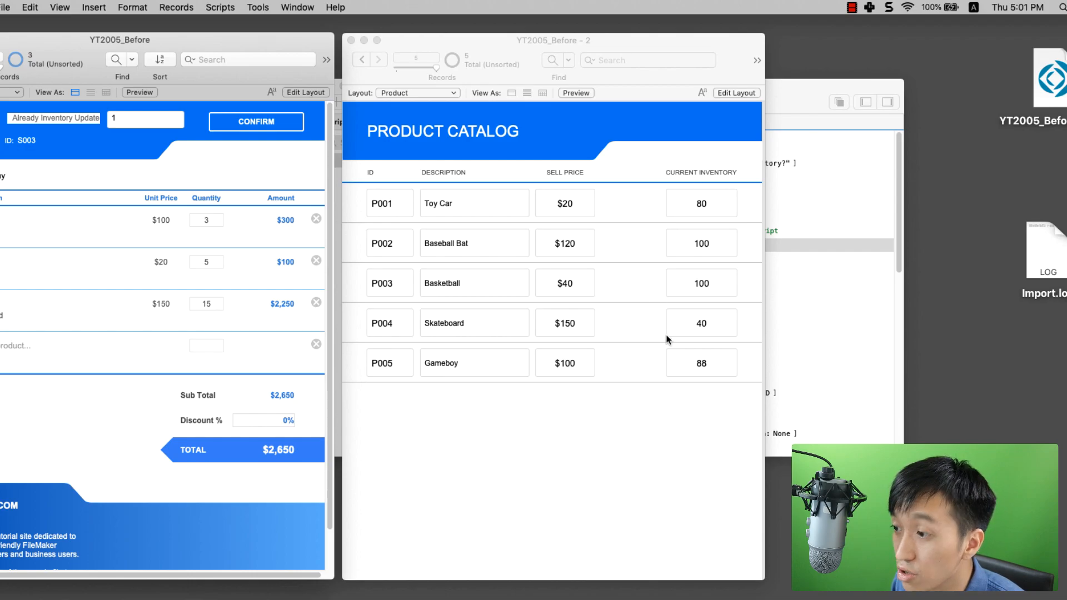
Step: Add a Show Custom Dialog step above the Exit Script step in the Already Inventory Update If block
{"action": "left_click", "coordinate": [833, 220]}
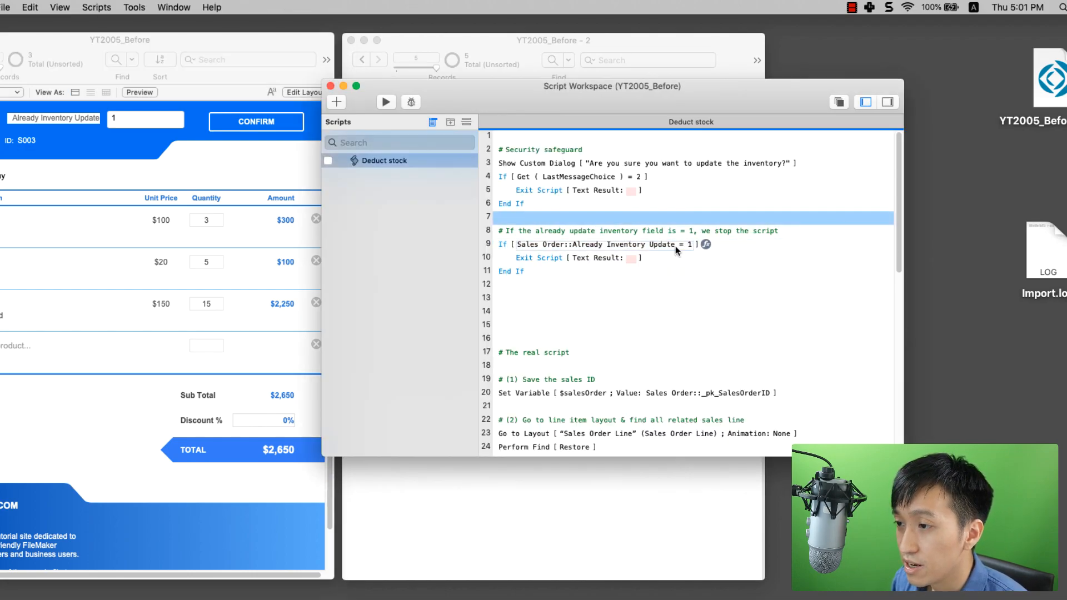
{"action": "left_click", "coordinate": [509, 246]}
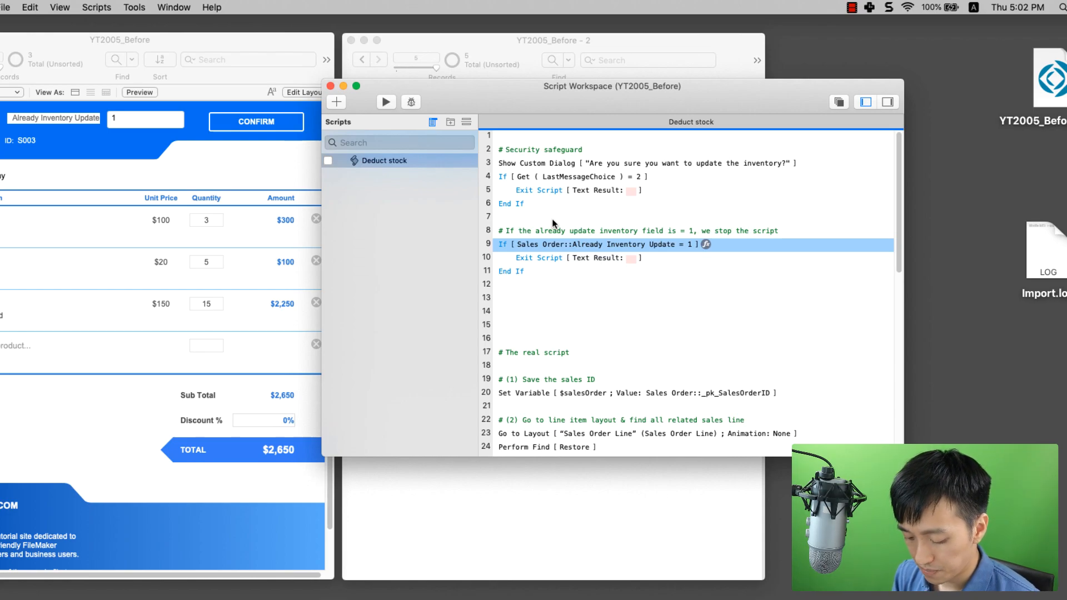
{"action": "key", "text": "Return"}
{"action": "type", "text": "sho"}
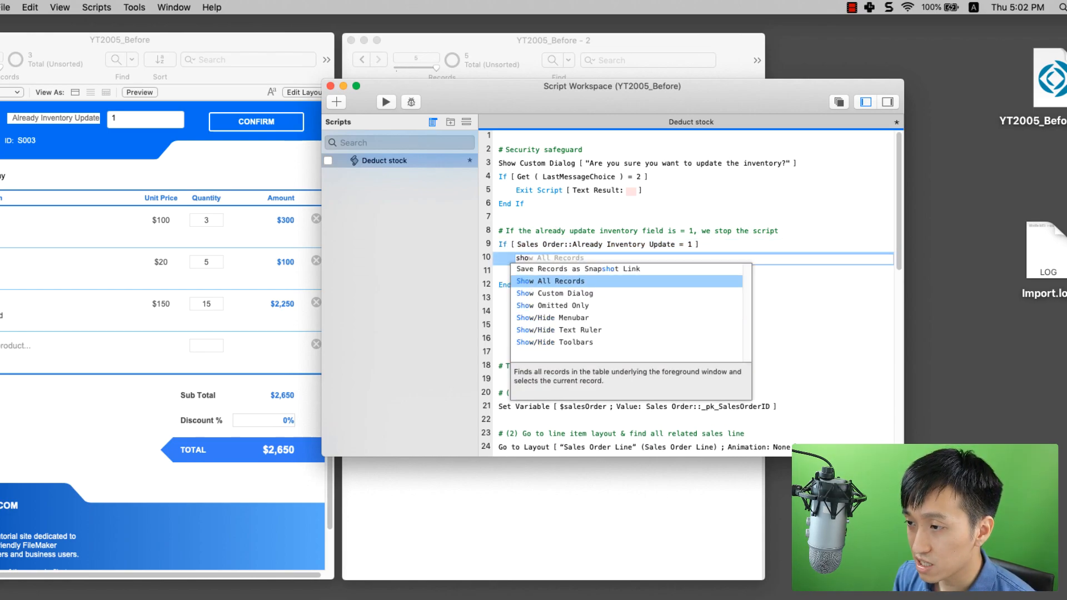
{"action": "key", "text": "Down"}
{"action": "key", "text": "Return"}
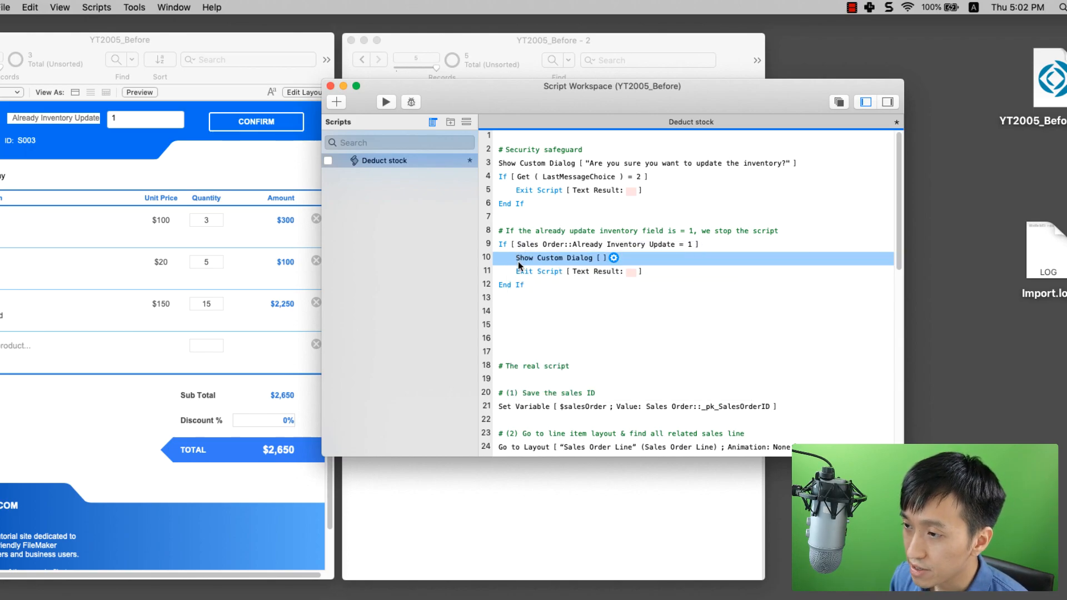
Step: Set the new custom dialog's message to "FAIL : This sales order is already updated before"
{"action": "left_click", "coordinate": [614, 257]}
{"action": "left_click", "coordinate": [490, 255]}
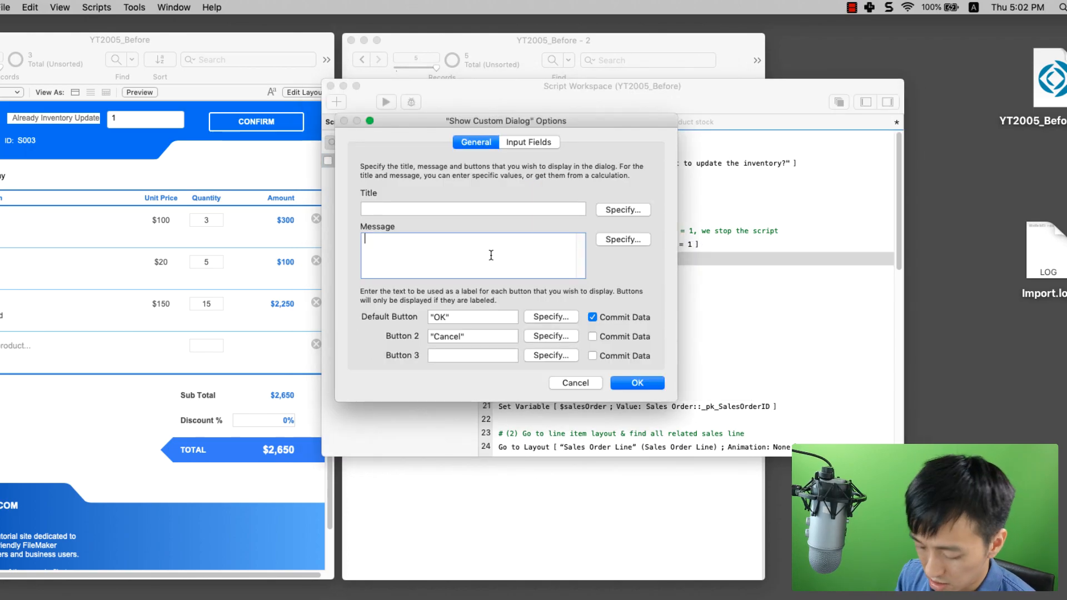
{"action": "type", "text": "\"\""}
{"action": "key", "text": "Left"}
{"action": "type", "text": "FAIL"}
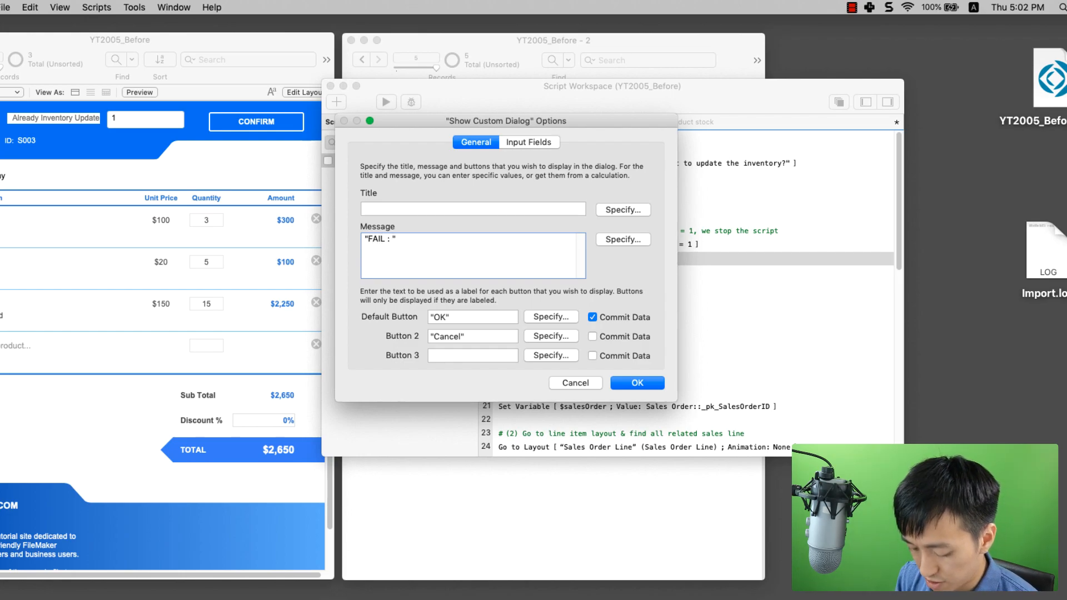
{"action": "type", "text": ": This sales order"}
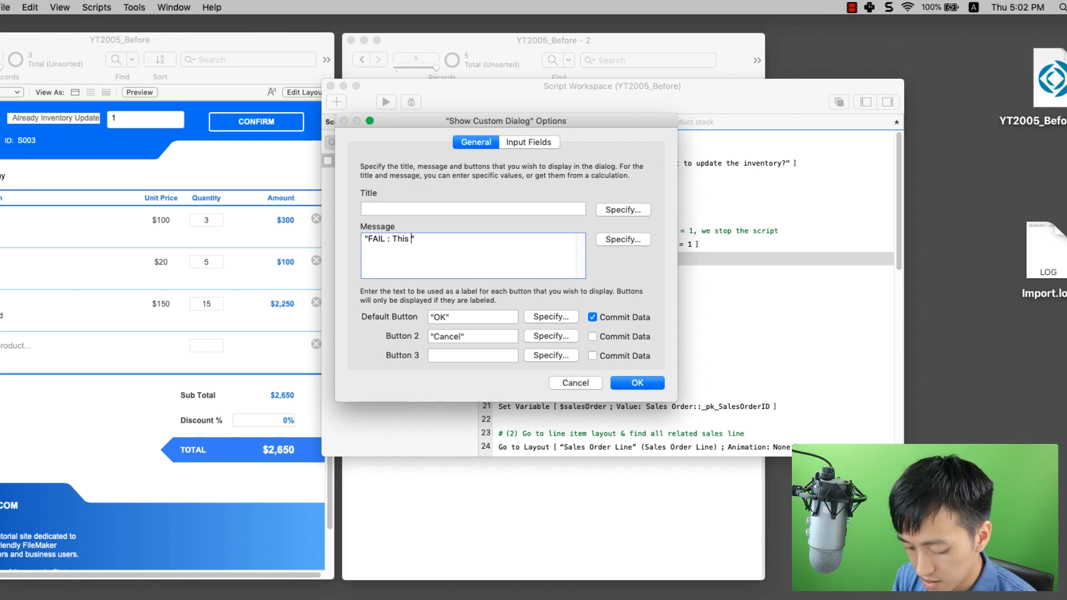
{"action": "type", "text": " is already upda"}
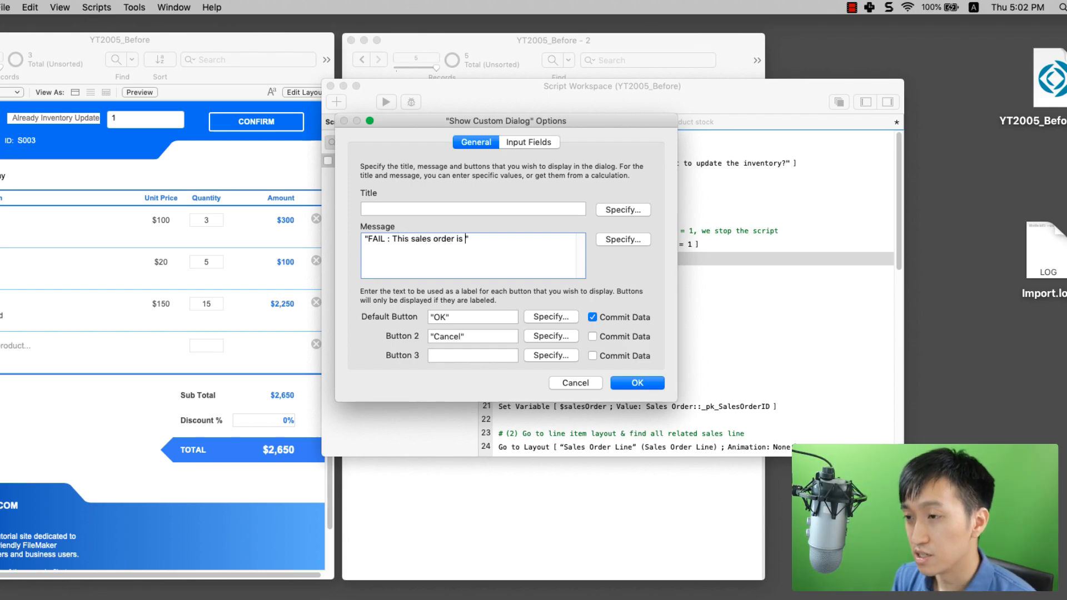
{"action": "type", "text": "ted before"}
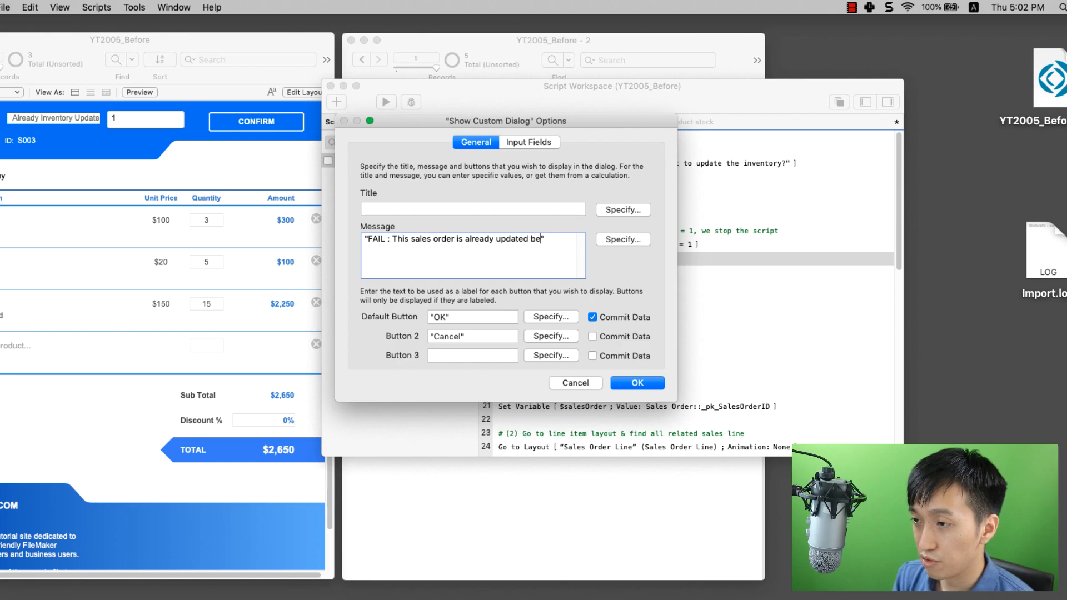
Step: Remove the Cancel label from the failure dialog's Button 2 and accept the dialog options
{"action": "left_click", "coordinate": [468, 336]}
{"action": "triple_click", "coordinate": [468, 336]}
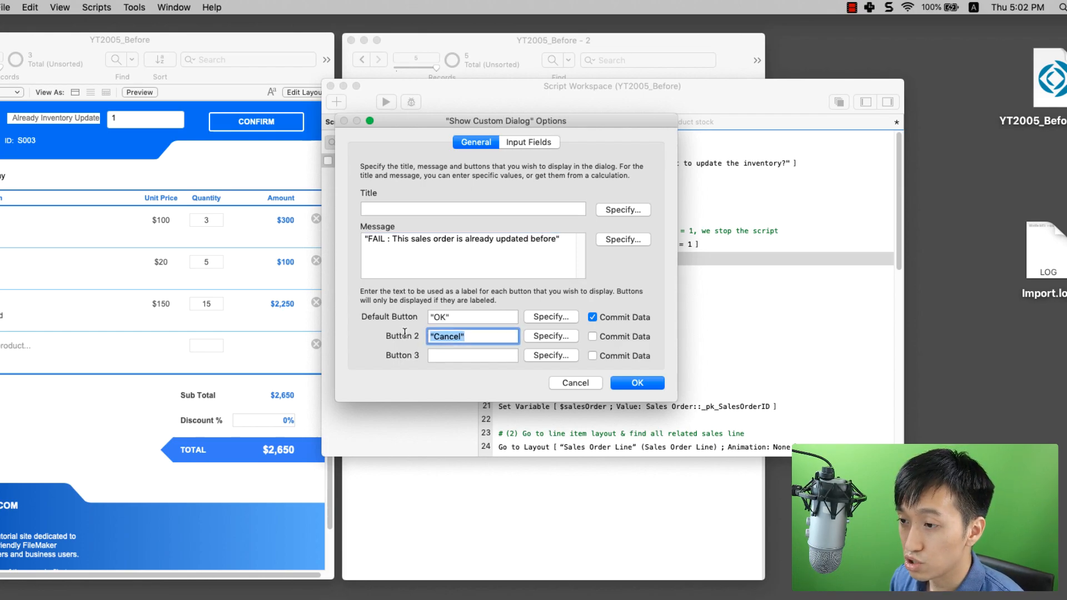
{"action": "key", "text": "BackSpace"}
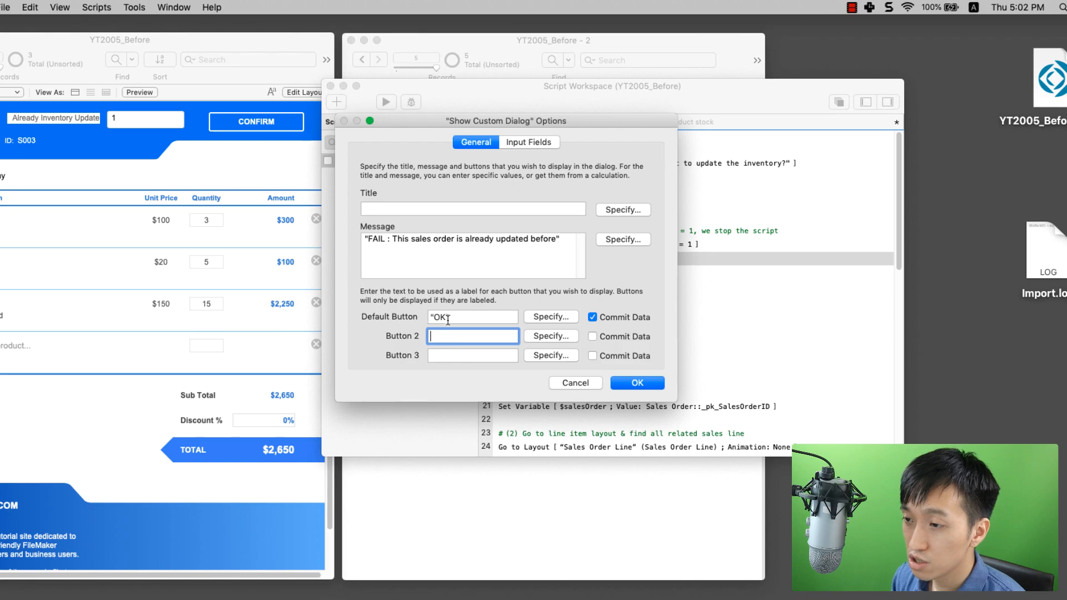
{"action": "left_click", "coordinate": [648, 387]}
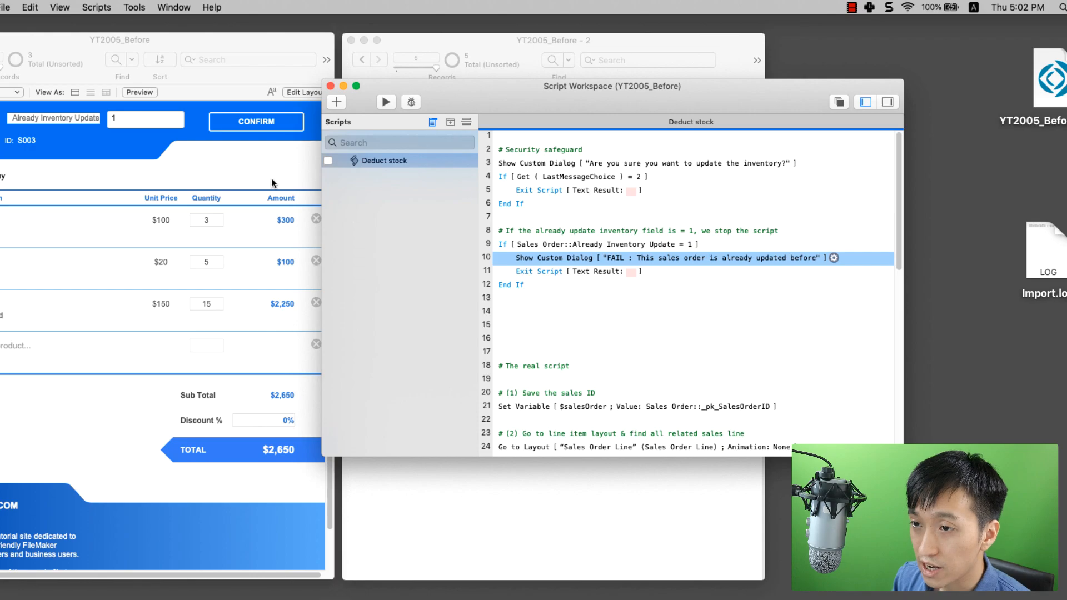
Step: Test the flagged order twice by confirming it, approving the inventory update and dismissing the failure dialog
{"action": "left_click", "coordinate": [305, 200]}
{"action": "left_click", "coordinate": [254, 126]}
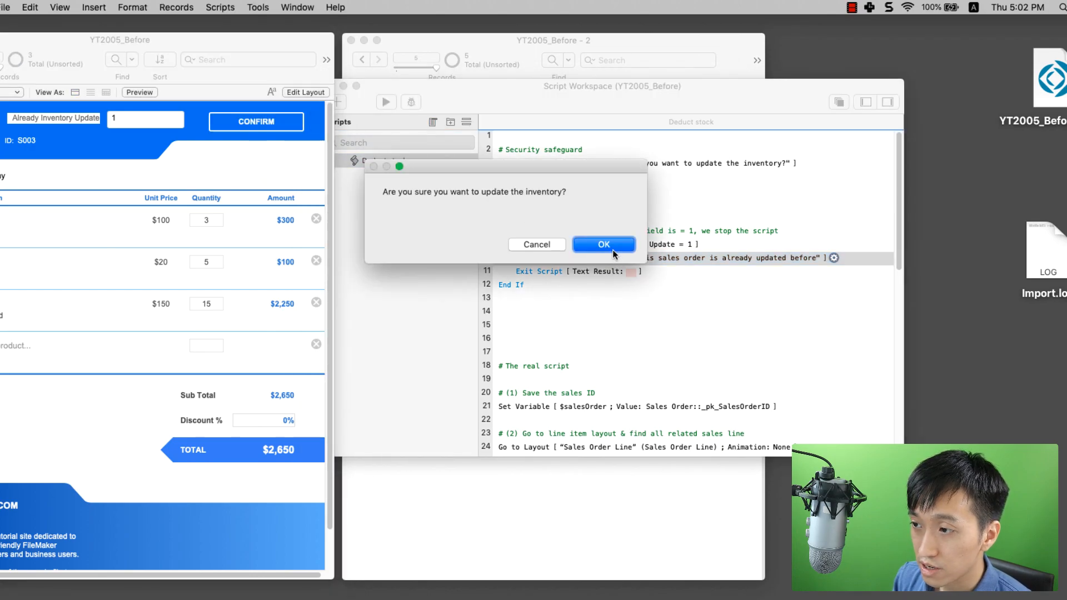
{"action": "left_click", "coordinate": [613, 249]}
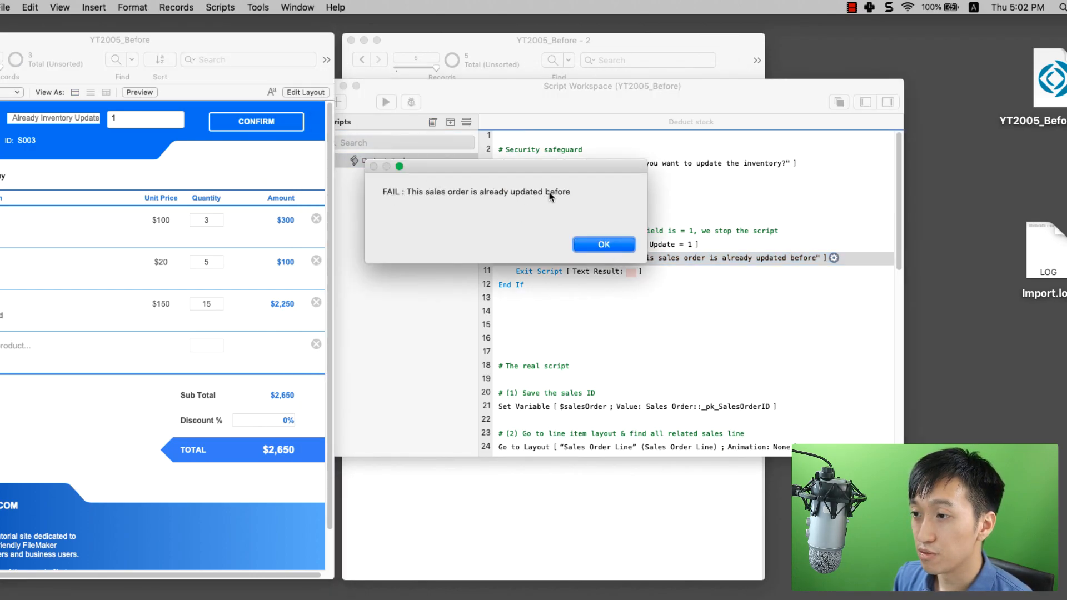
{"action": "left_click", "coordinate": [604, 245]}
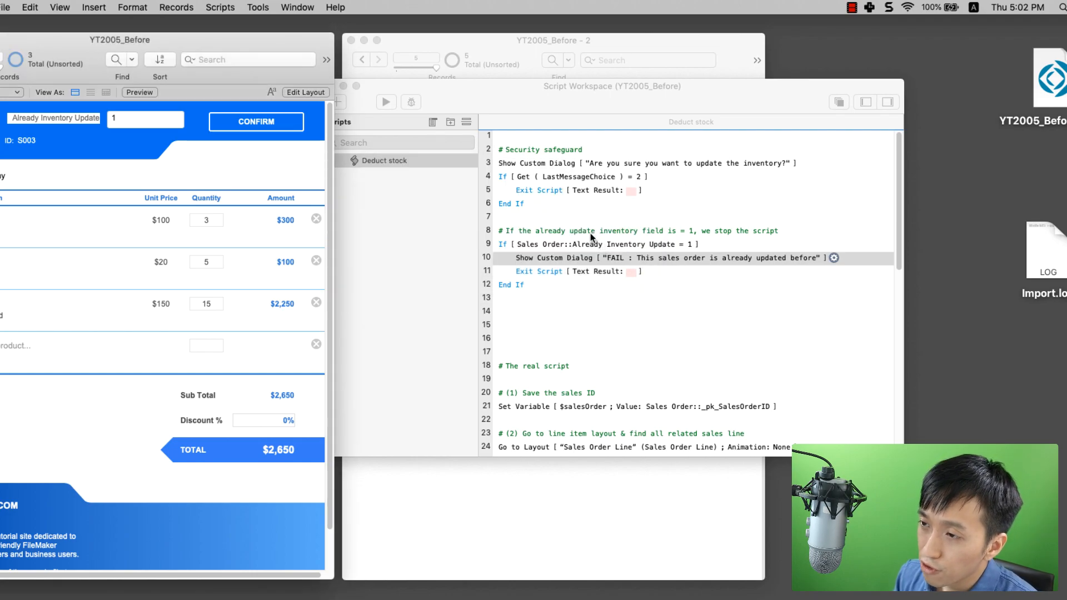
{"action": "left_click", "coordinate": [582, 209]}
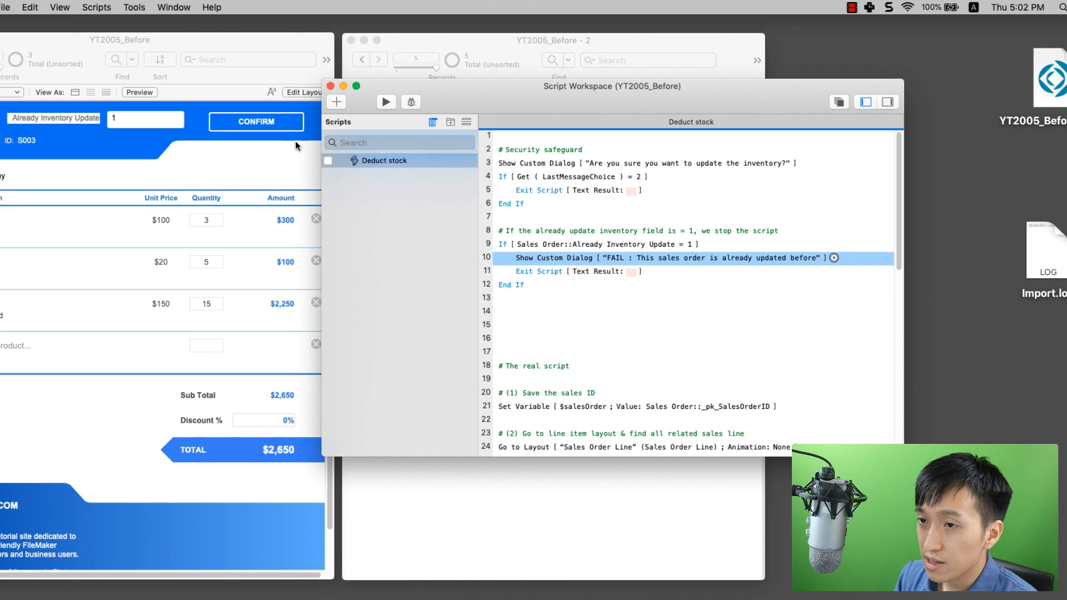
{"action": "left_click", "coordinate": [275, 143]}
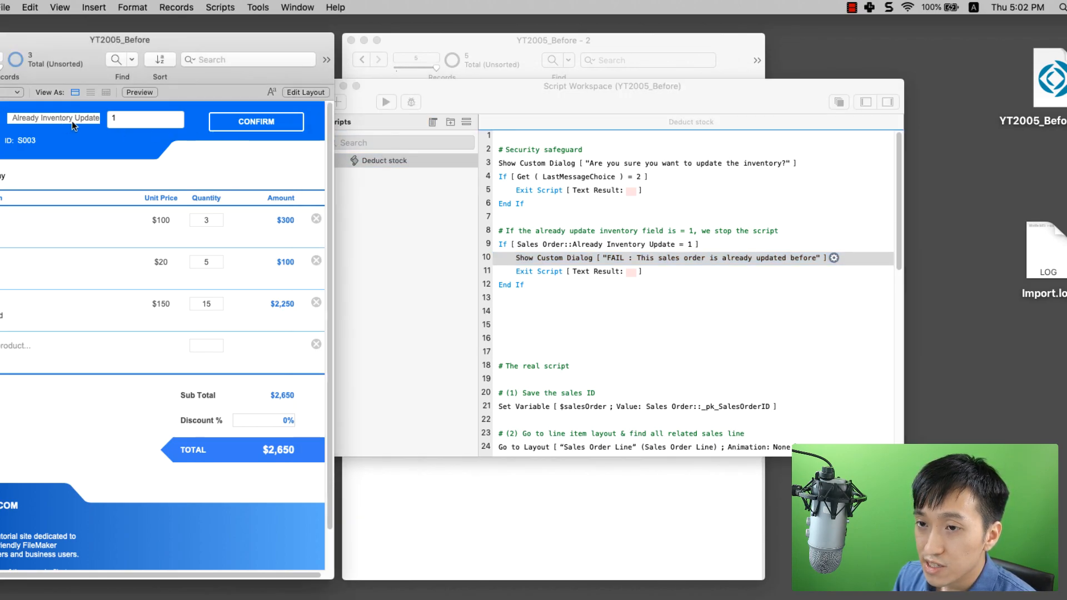
{"action": "left_click", "coordinate": [228, 127]}
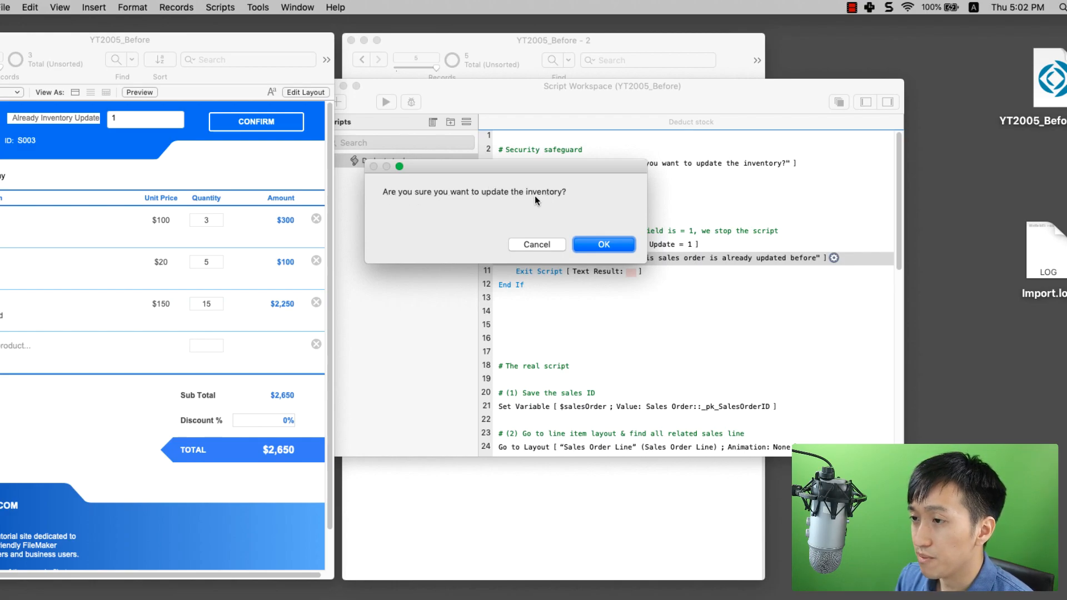
{"action": "left_click", "coordinate": [595, 242]}
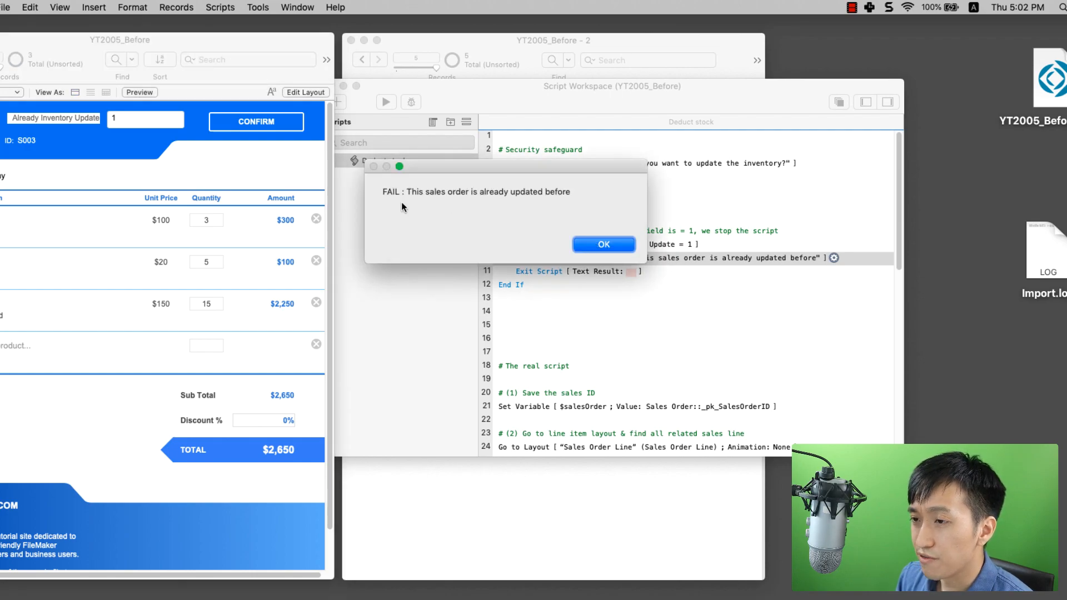
{"action": "left_click", "coordinate": [597, 245]}
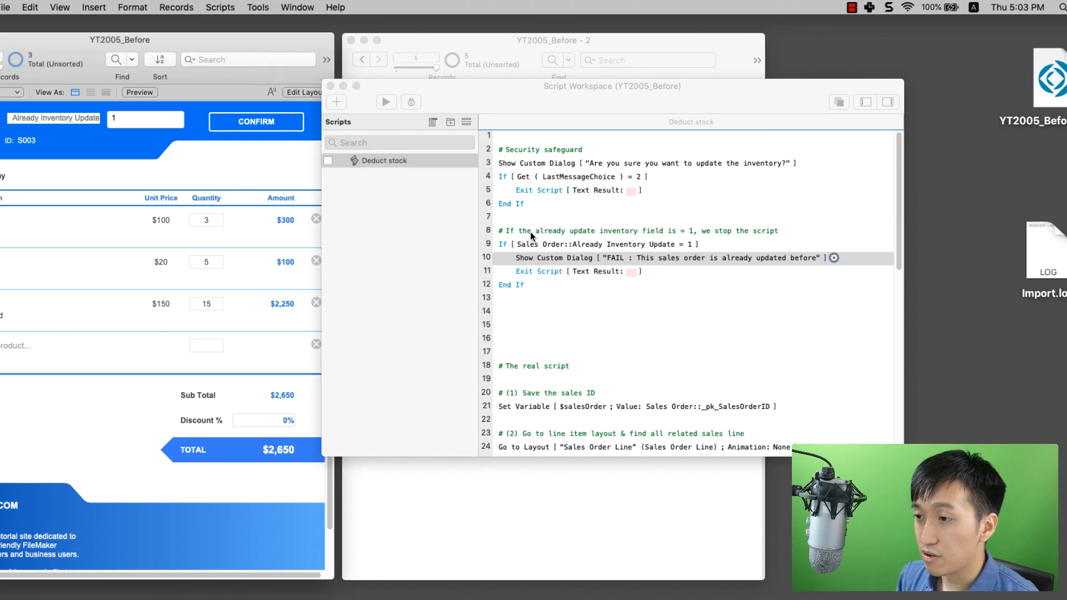
Step: Move the Already Inventory Update comment and If block above the Security safeguard section, with a blank line between them
{"action": "left_click", "coordinate": [530, 231]}
{"action": "left_click", "coordinate": [530, 286], "text": "shift"}
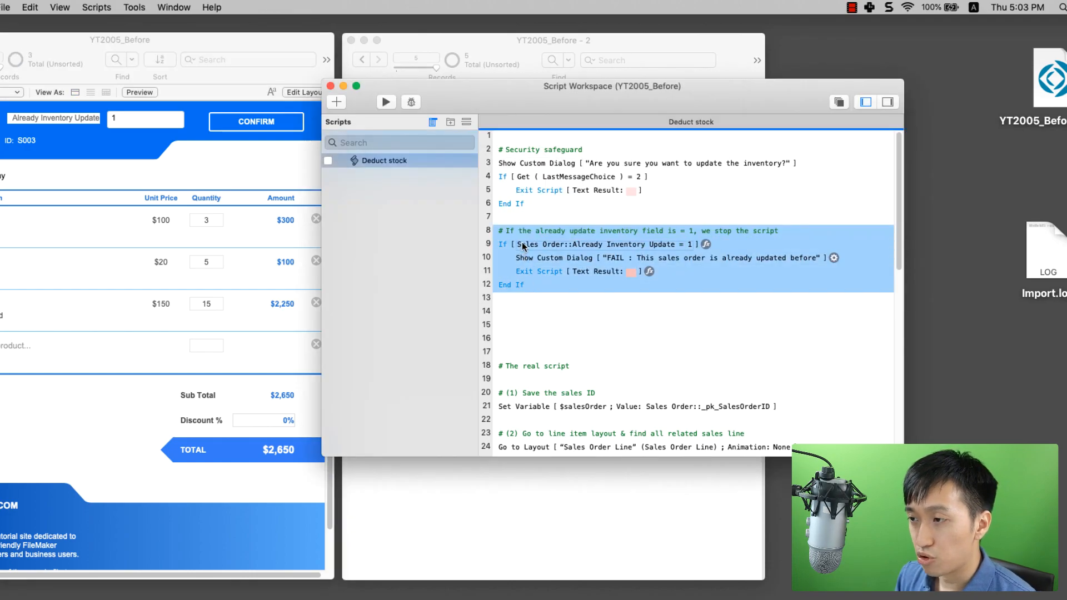
{"action": "left_click_drag", "start_coordinate": [556, 233], "coordinate": [561, 144]}
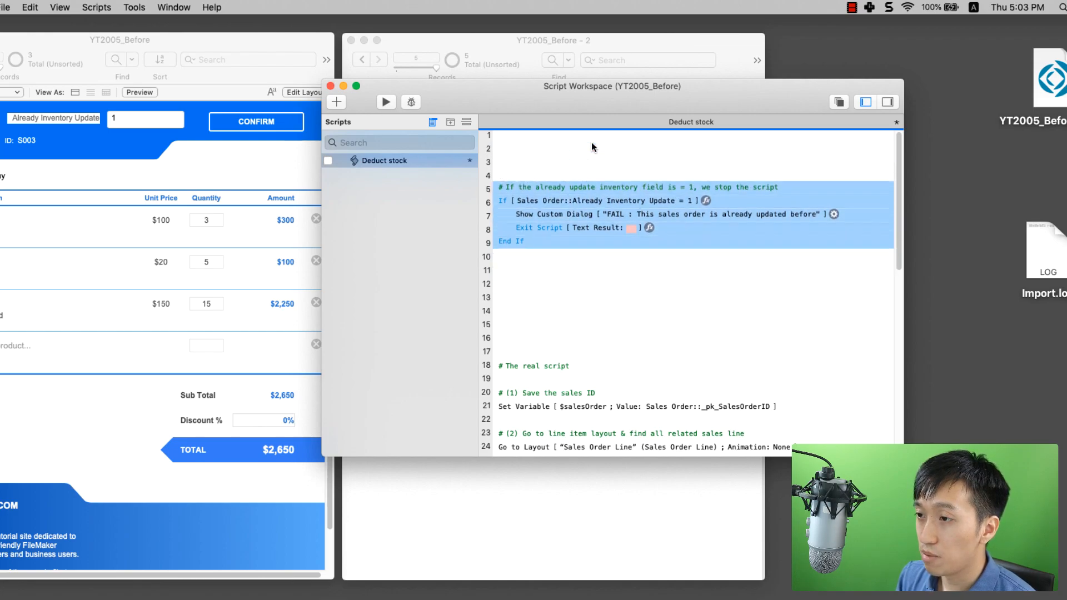
{"action": "left_click", "coordinate": [571, 295]}
{"action": "left_click", "coordinate": [541, 204]}
{"action": "key", "text": "Return"}
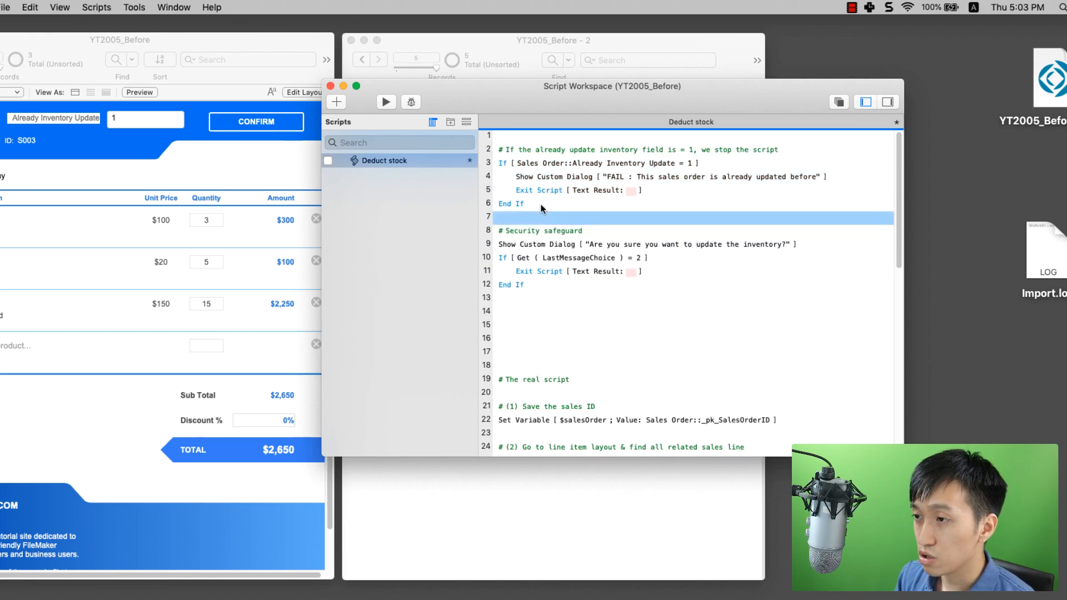
{"action": "left_click", "coordinate": [542, 204]}
{"action": "left_click", "coordinate": [549, 150], "text": "shift"}
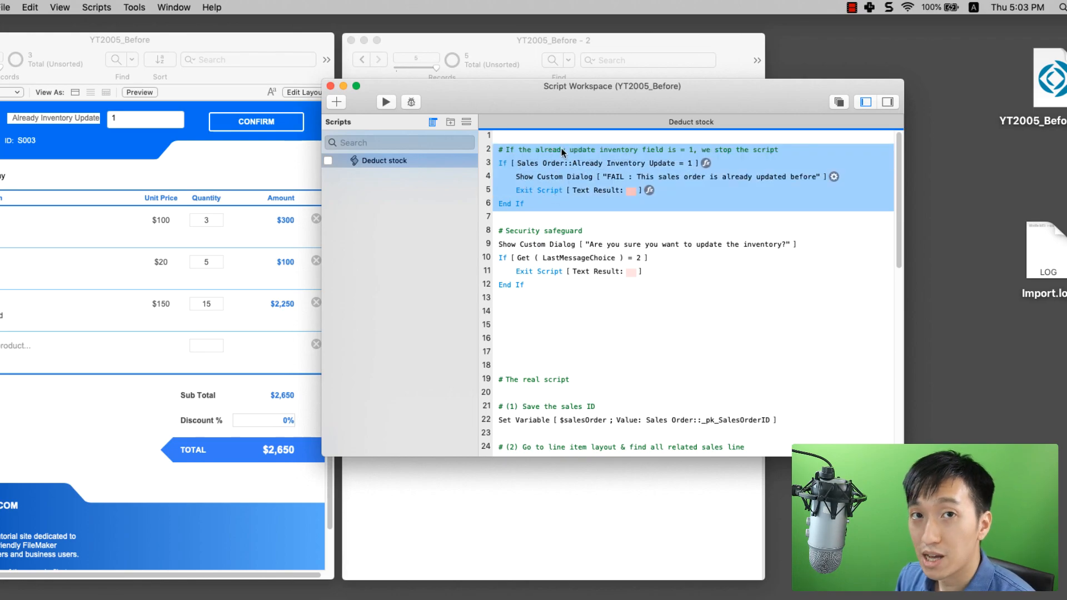
{"action": "left_click", "coordinate": [540, 231]}
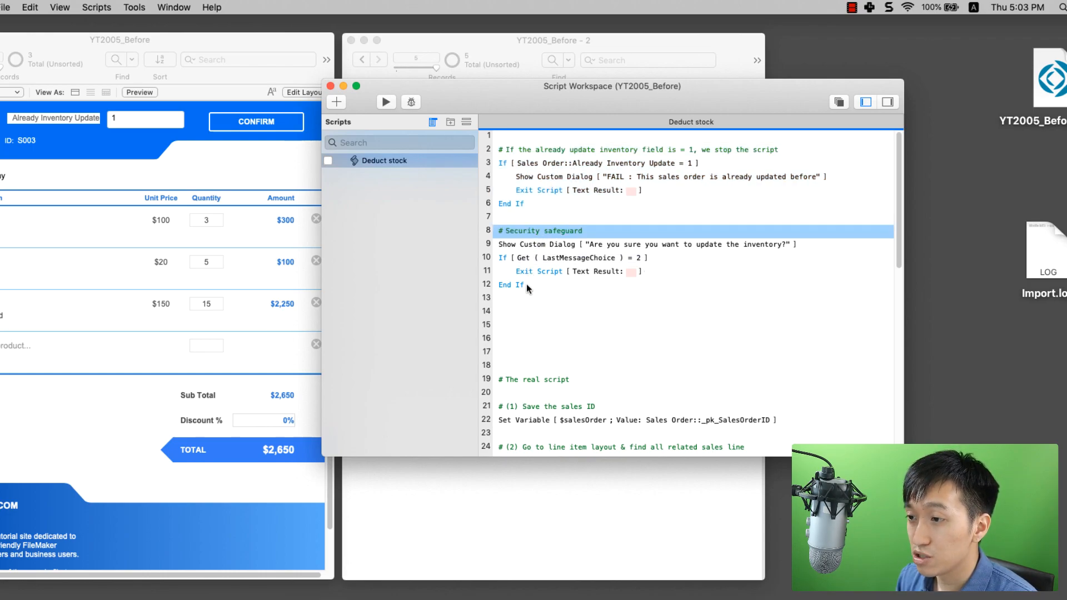
Step: Confirm the flagged sales order with the reordered script and dismiss the failure dialog
{"action": "left_click", "coordinate": [259, 152]}
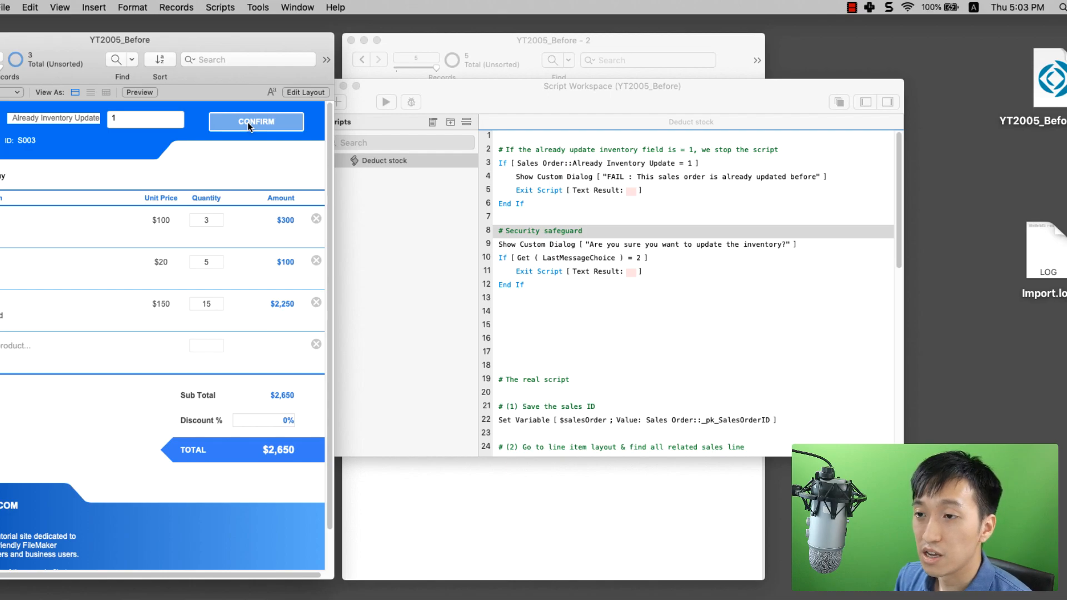
{"action": "left_click", "coordinate": [248, 127]}
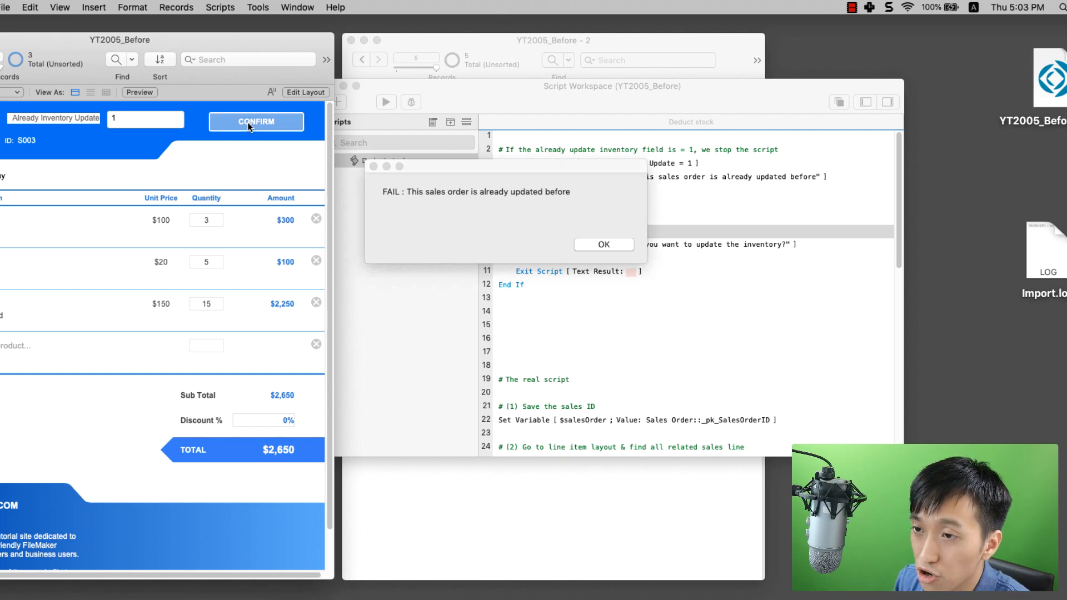
{"action": "left_click", "coordinate": [592, 244]}
Step: Clear the order's Already Inventory Update field, confirm the order, cancel the inventory update and return to the script
{"action": "left_click", "coordinate": [136, 116]}
{"action": "key", "text": "BackSpace"}
{"action": "left_click", "coordinate": [278, 120]}
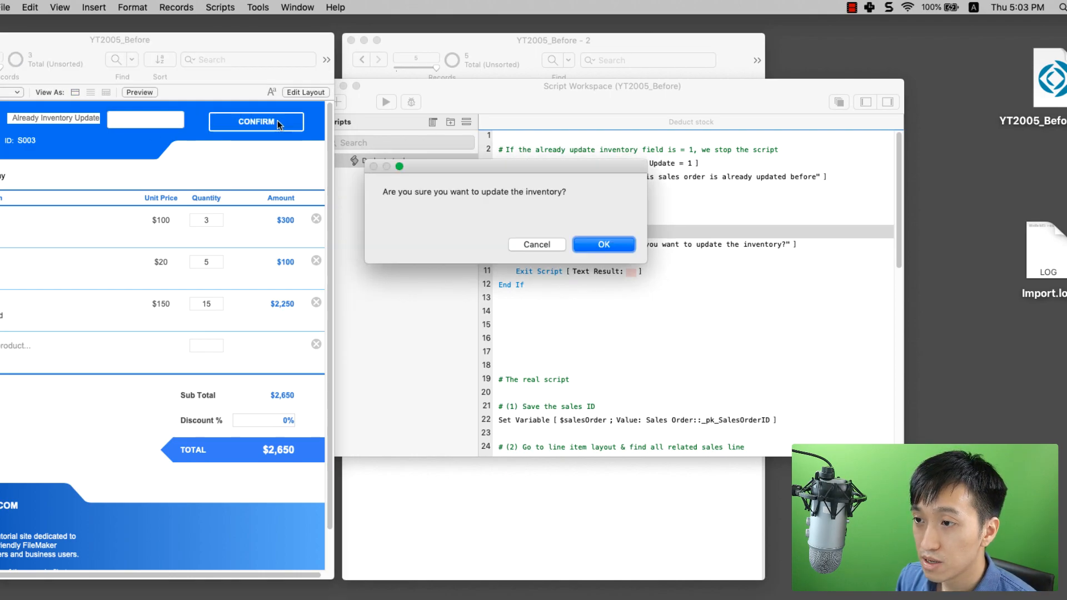
{"action": "left_click", "coordinate": [539, 245]}
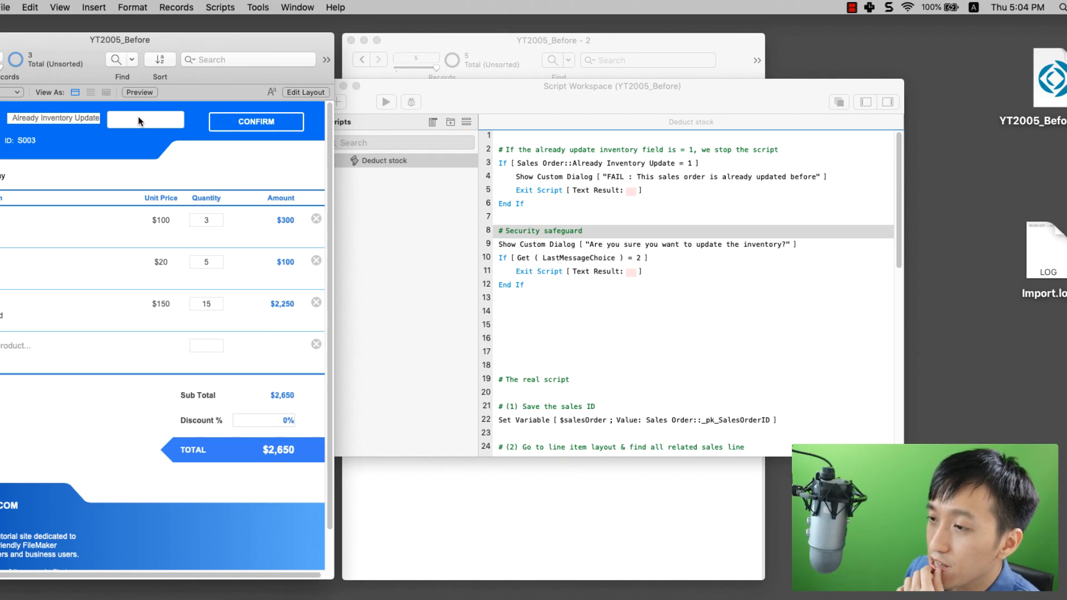
{"action": "left_click", "coordinate": [542, 285]}
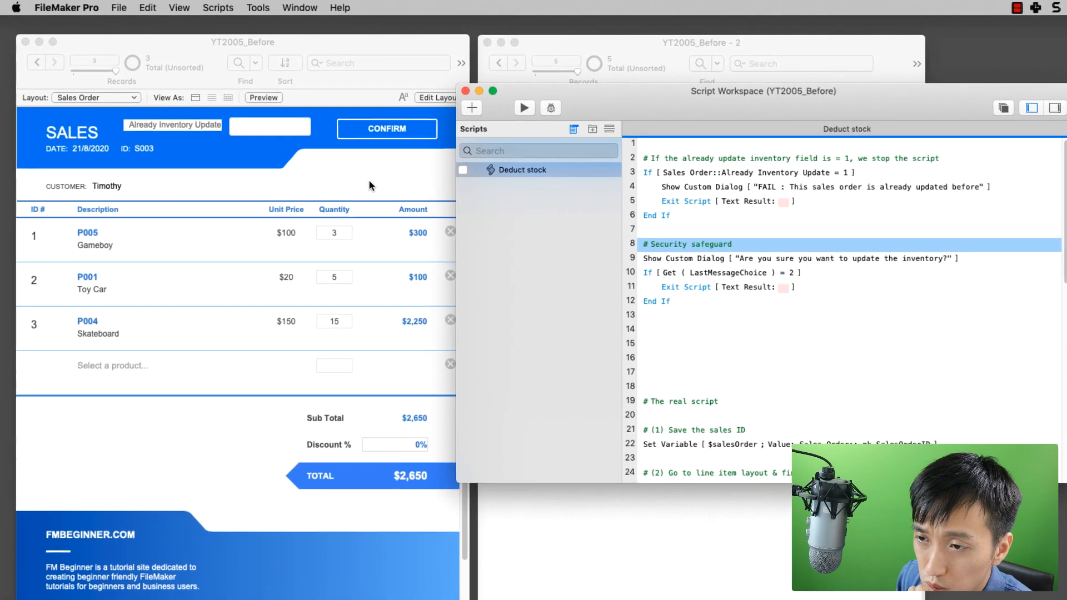
Step: Set the Gameboy's current inventory to 0 in the product catalog
{"action": "left_click", "coordinate": [240, 172]}
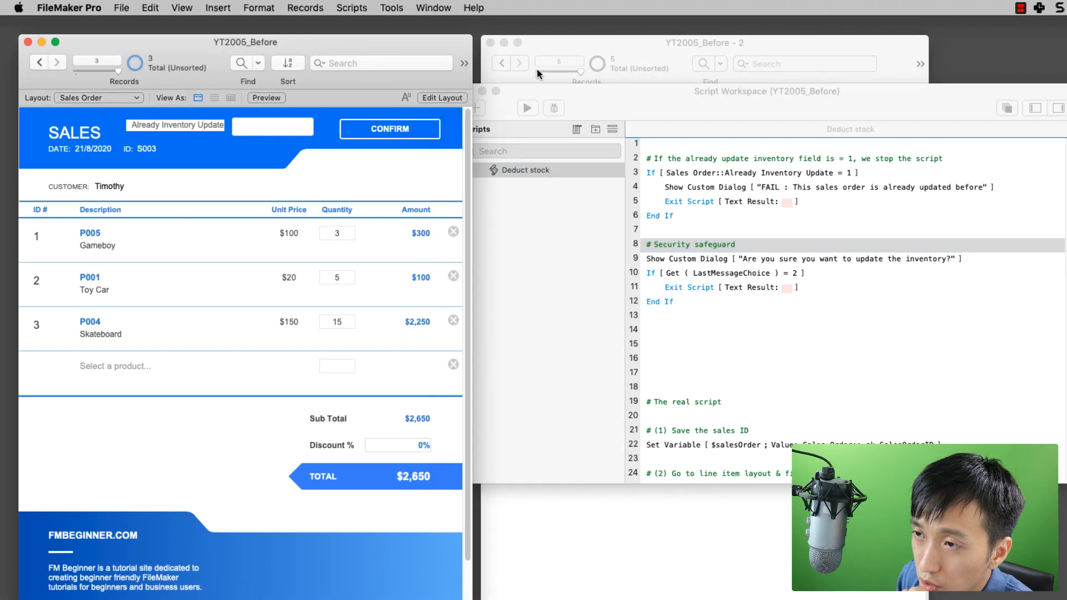
{"action": "left_click", "coordinate": [573, 44]}
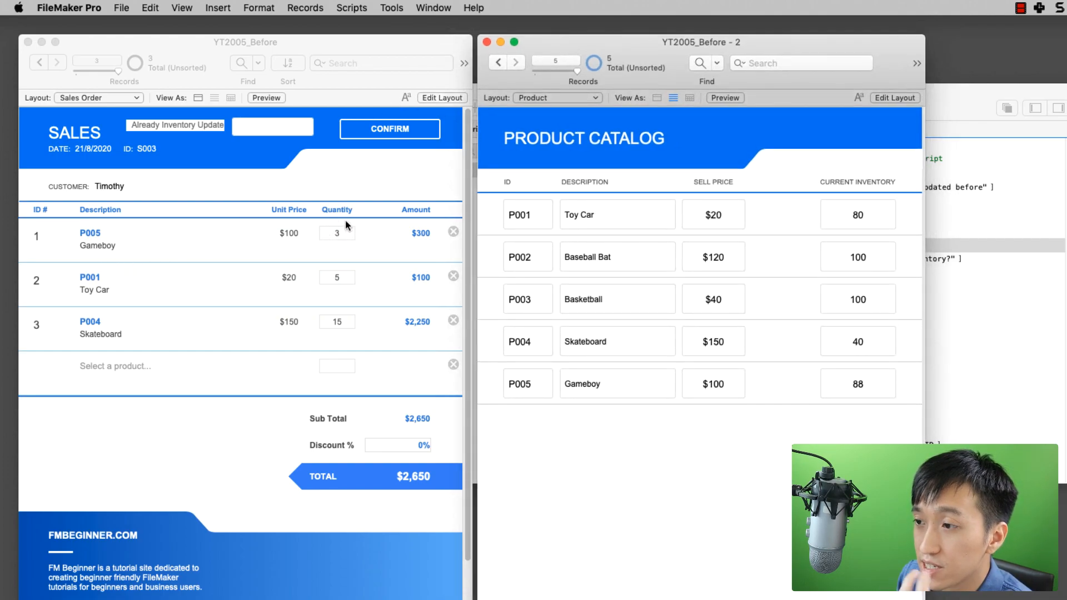
{"action": "left_click", "coordinate": [868, 392]}
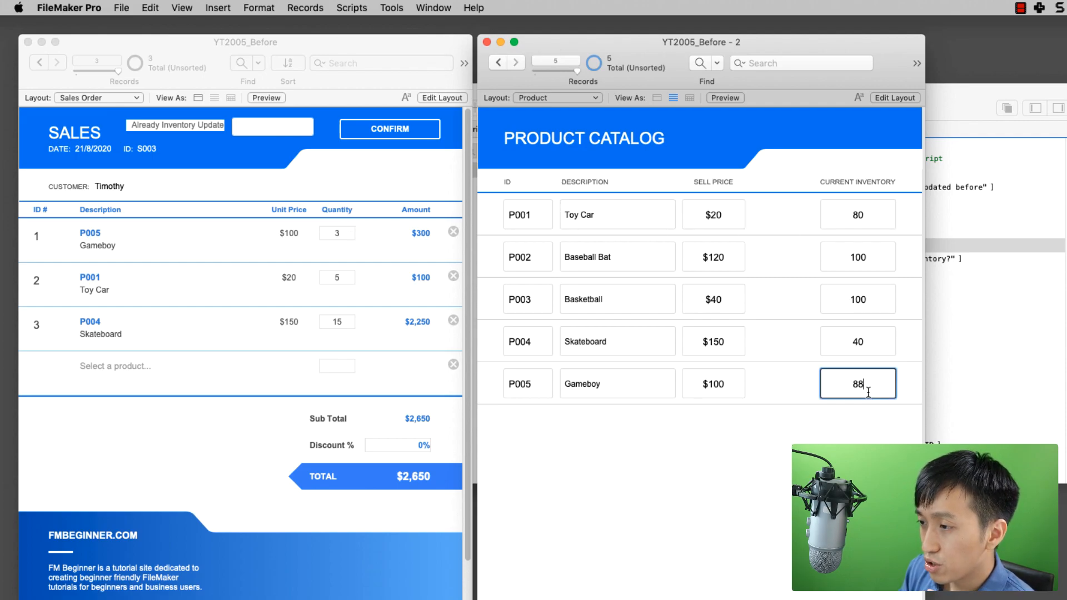
{"action": "double_click", "coordinate": [867, 389]}
{"action": "type", "text": "0"}
{"action": "left_click", "coordinate": [856, 432]}
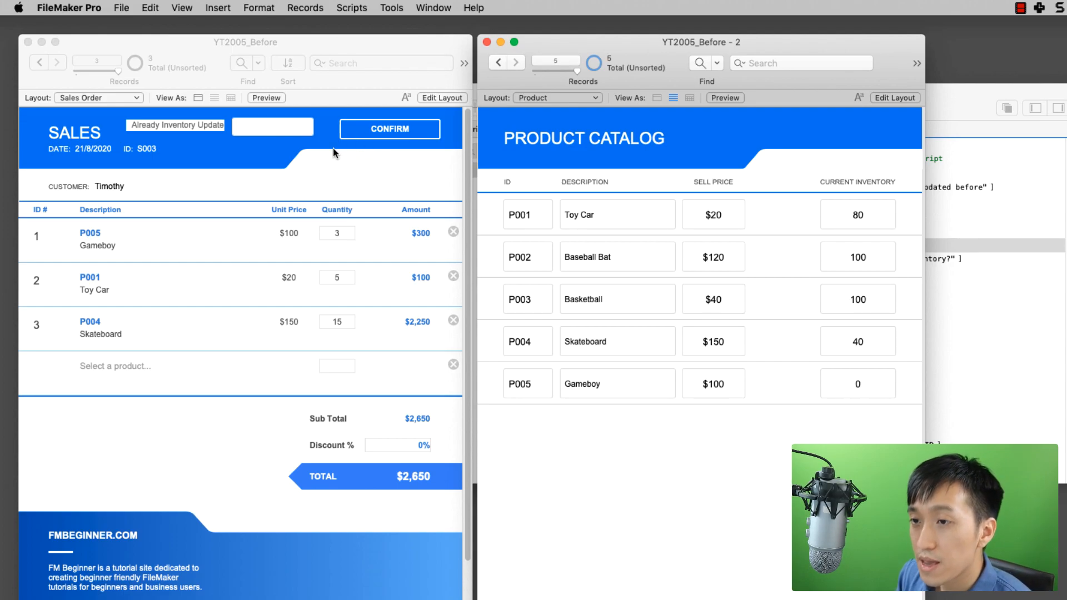
Step: Confirm sales order S003 and approve the inventory update
{"action": "left_click", "coordinate": [382, 130]}
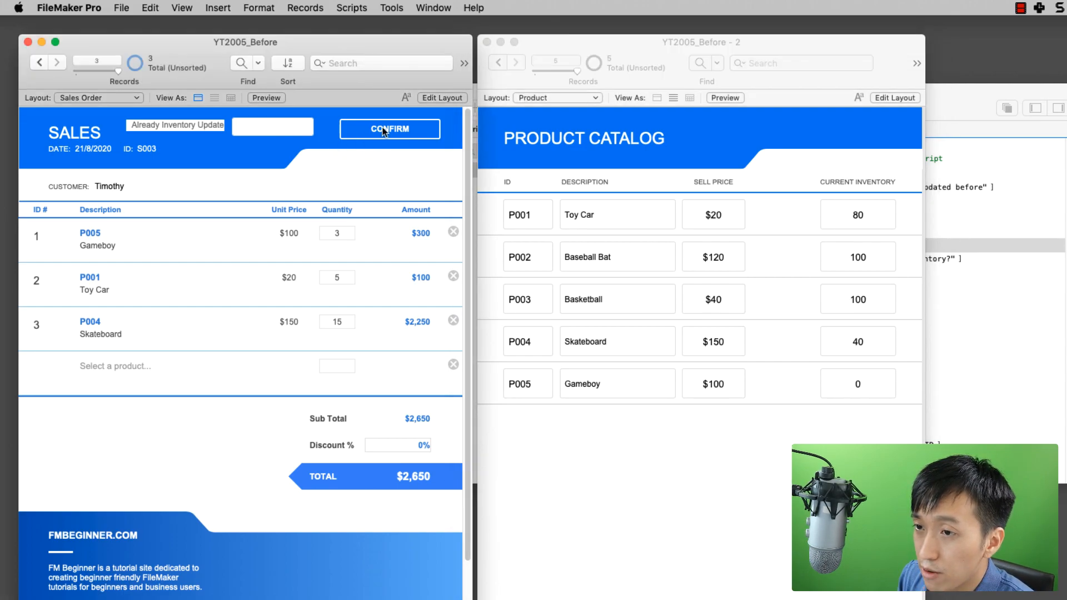
{"action": "left_click", "coordinate": [383, 130]}
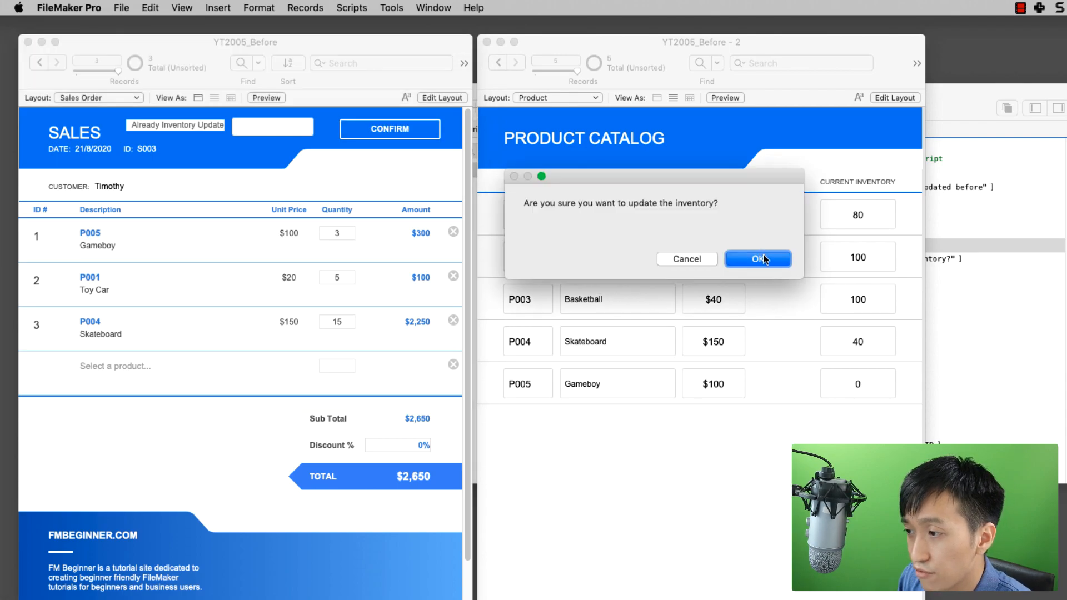
{"action": "left_click", "coordinate": [763, 259]}
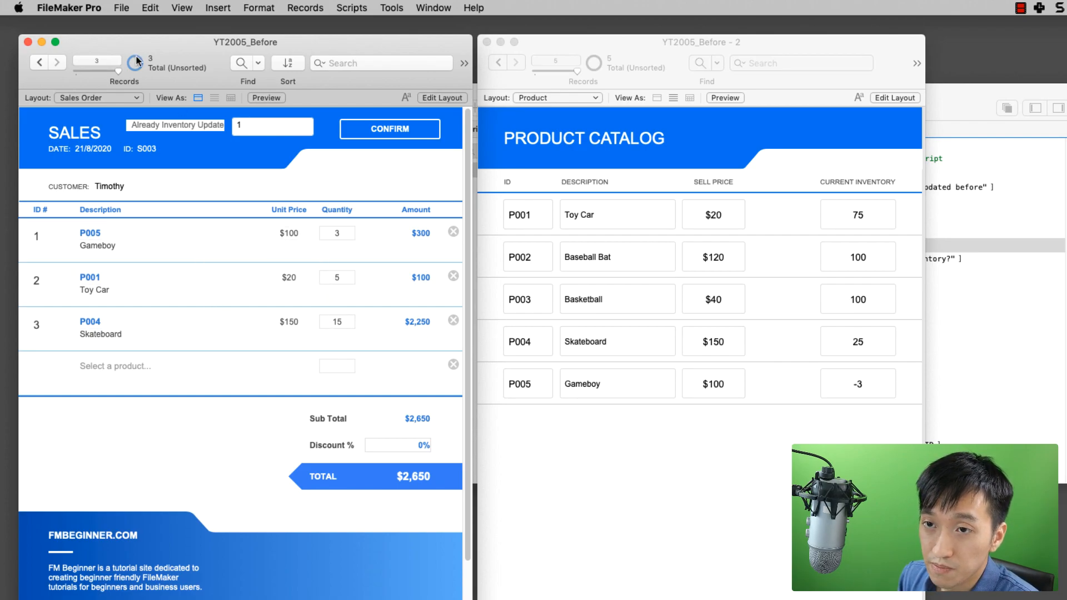
Step: Open the database definition and examine how the Sales Order, Sales Order Line and Product tables are related
{"action": "left_click", "coordinate": [122, 9]}
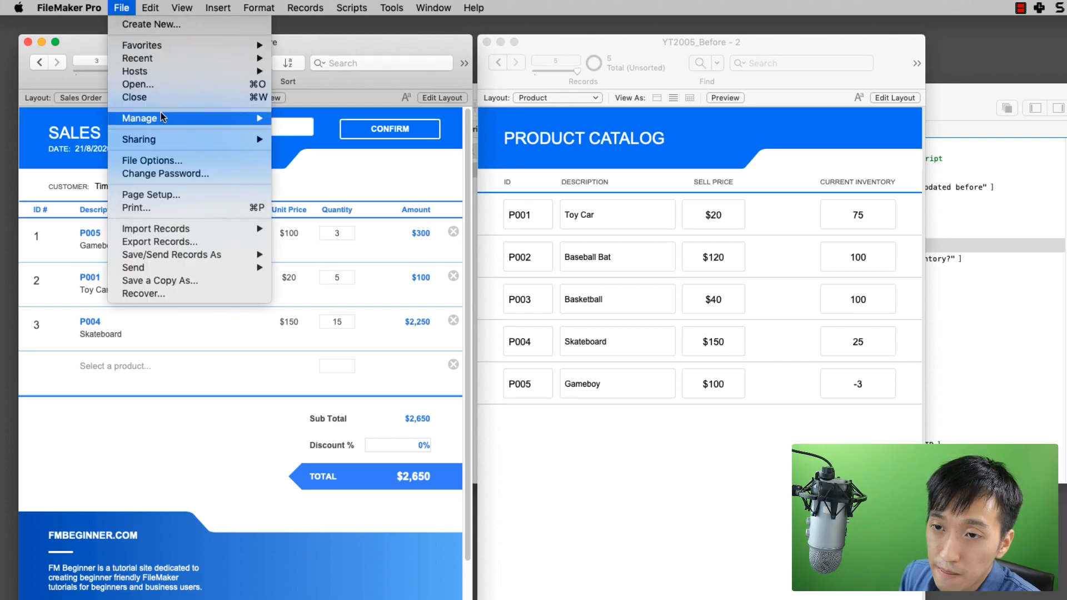
{"action": "mouse_move", "coordinate": [161, 118]}
{"action": "left_click", "coordinate": [300, 119]}
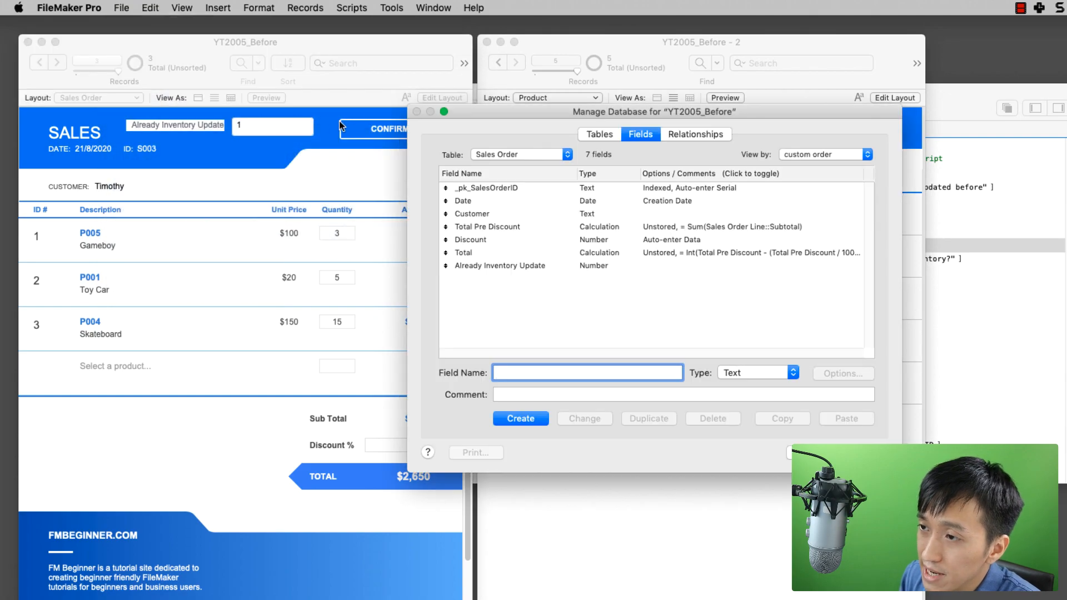
{"action": "left_click", "coordinate": [695, 135]}
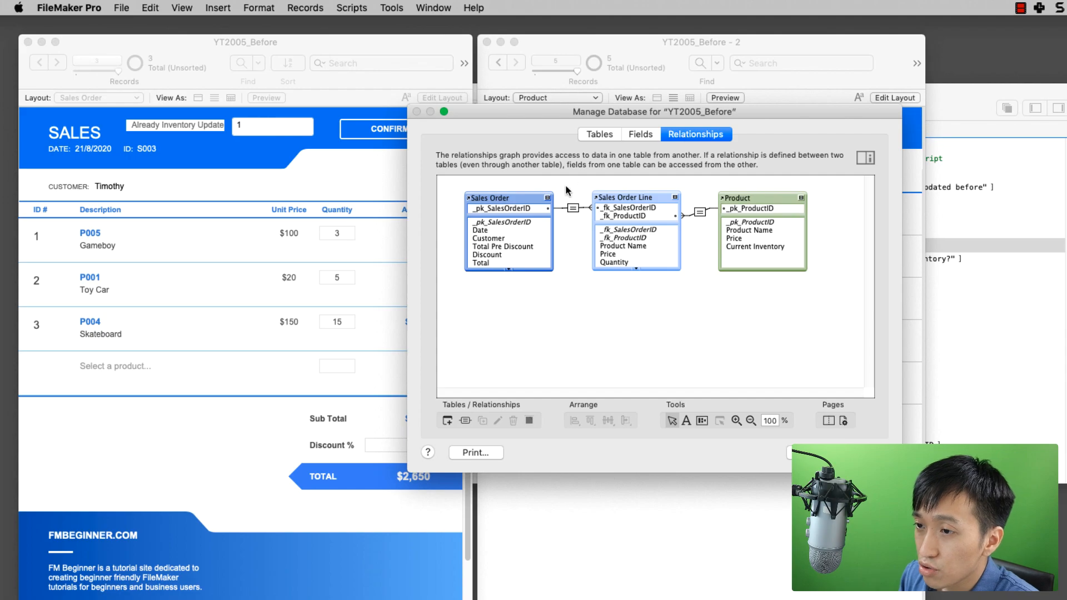
{"action": "left_click", "coordinate": [513, 197]}
{"action": "left_click", "coordinate": [623, 197]}
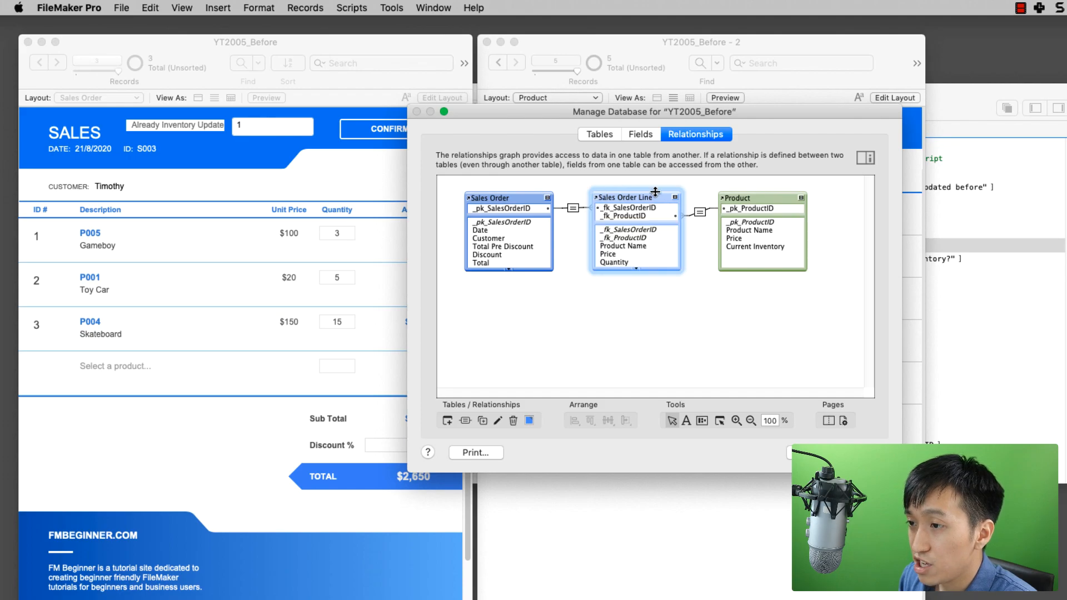
{"action": "left_click", "coordinate": [759, 197]}
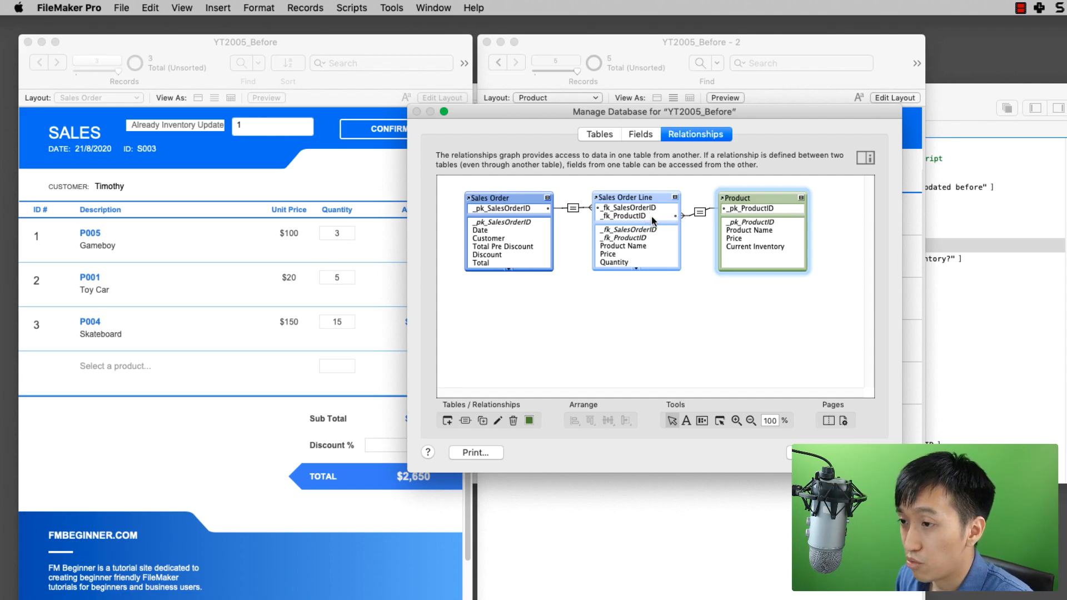
Step: Create a calculation field named Not Enough Stock in the Sales Order Line table
{"action": "left_click", "coordinate": [596, 135]}
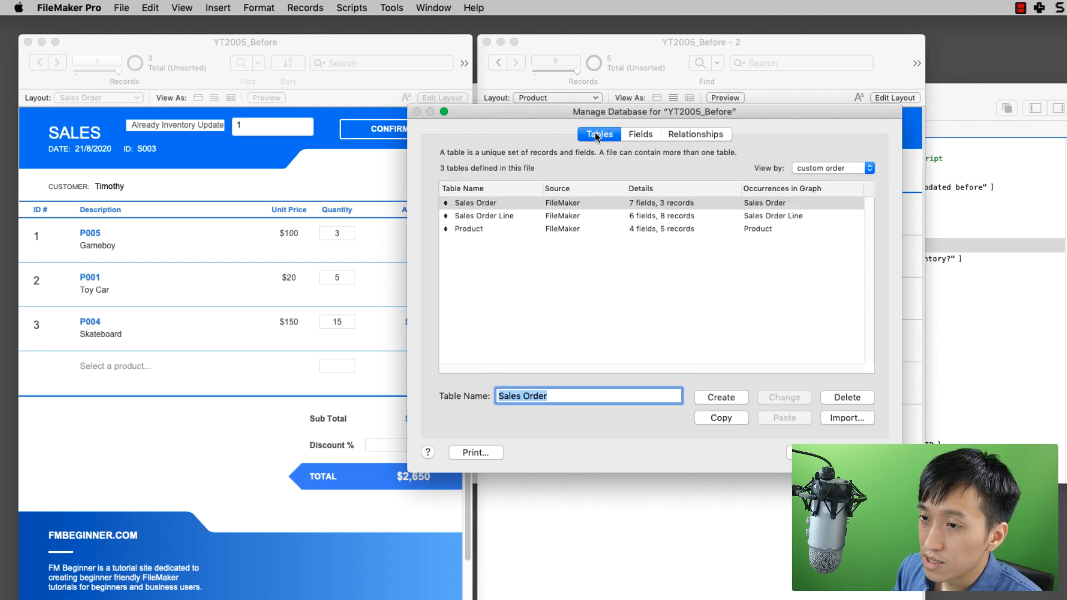
{"action": "left_click", "coordinate": [479, 216]}
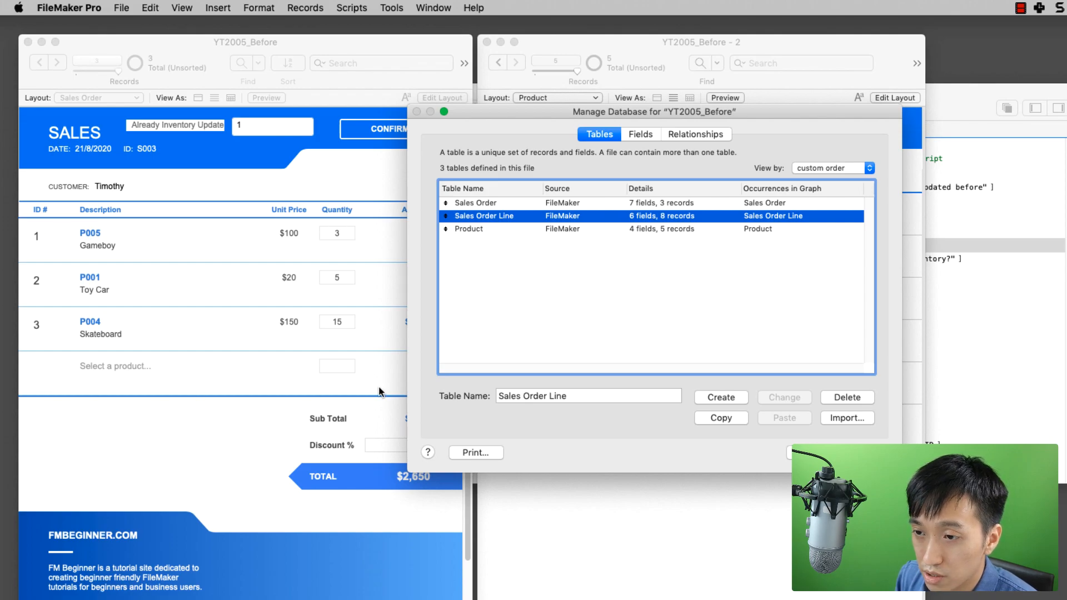
{"action": "double_click", "coordinate": [461, 217]}
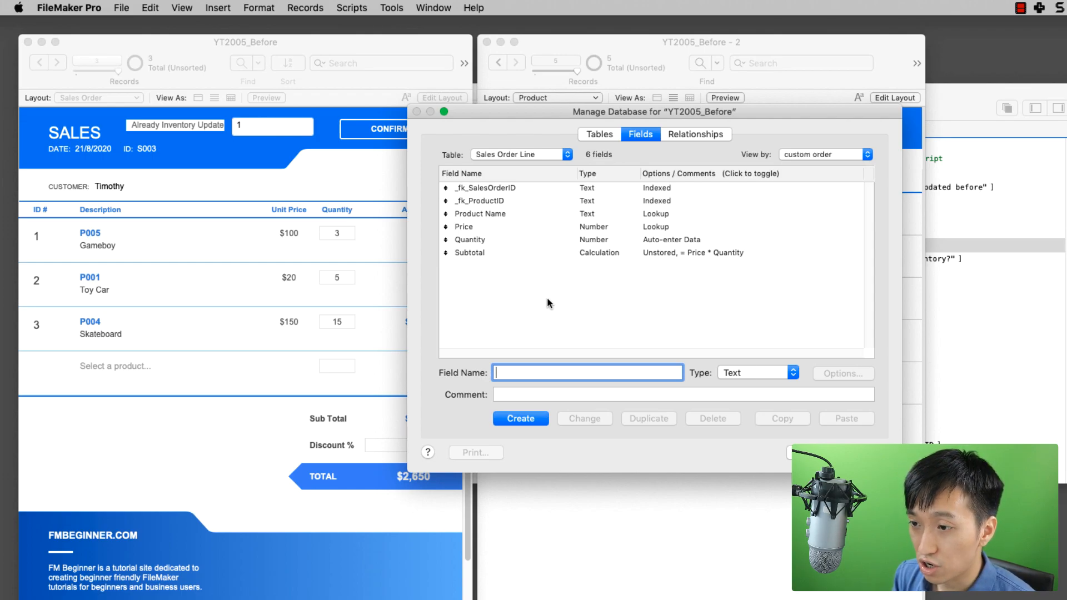
{"action": "type", "text": "No"}
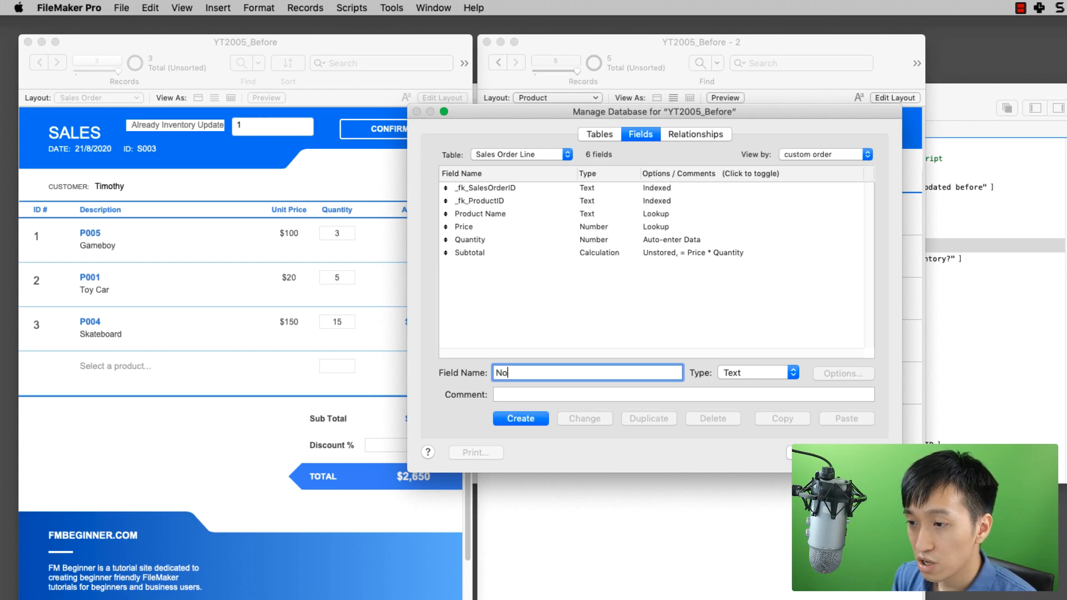
{"action": "type", "text": "t Enough Stock"}
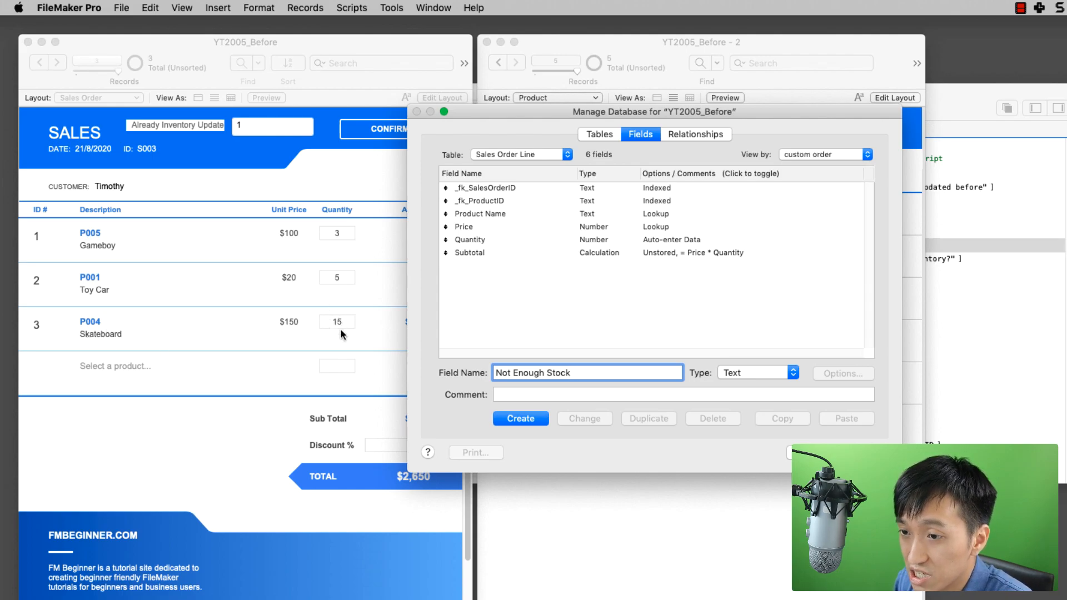
{"action": "left_click", "coordinate": [744, 374]}
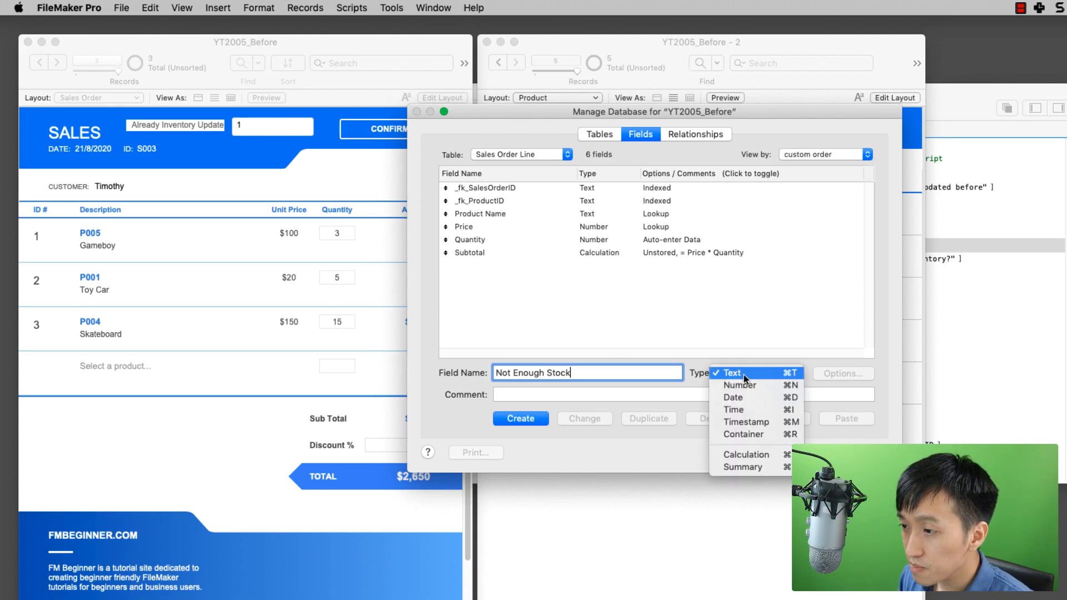
{"action": "left_click", "coordinate": [752, 456]}
{"action": "left_click", "coordinate": [534, 414]}
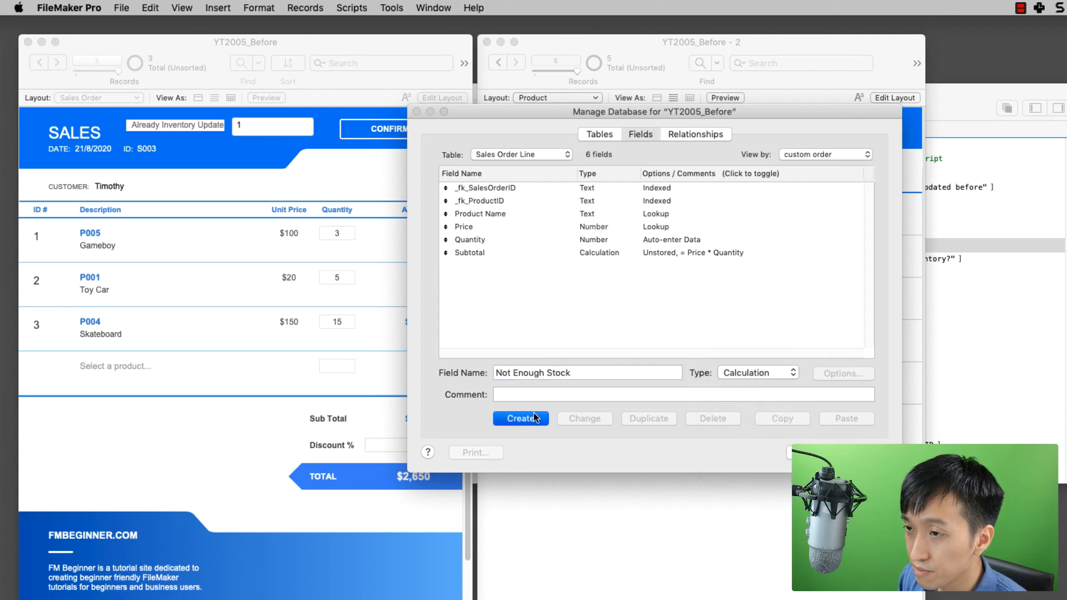
{"action": "left_click", "coordinate": [635, 288]}
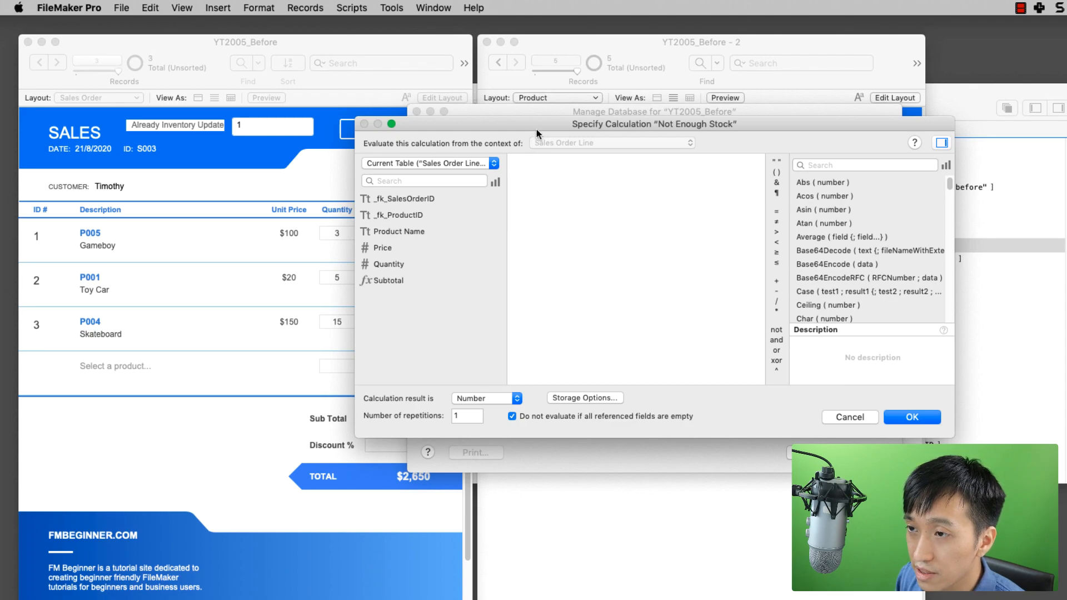
Step: Start the Not Enough Stock formula with the Quantity field and rearrange the dialogs to compare order quantities with product inventory
{"action": "left_click_drag", "start_coordinate": [539, 120], "coordinate": [543, 192]}
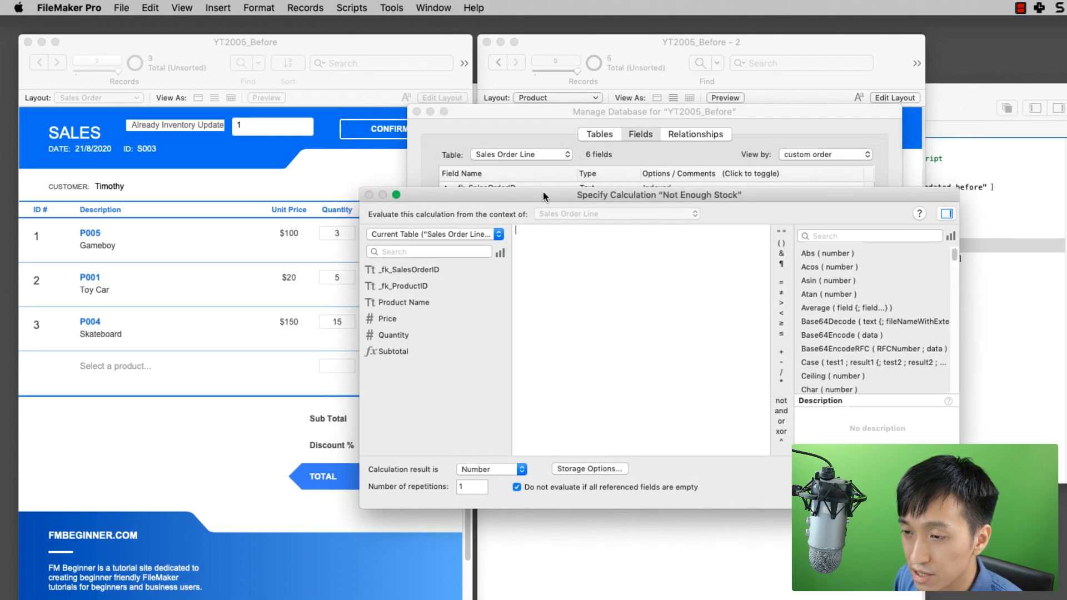
{"action": "left_click", "coordinate": [486, 233]}
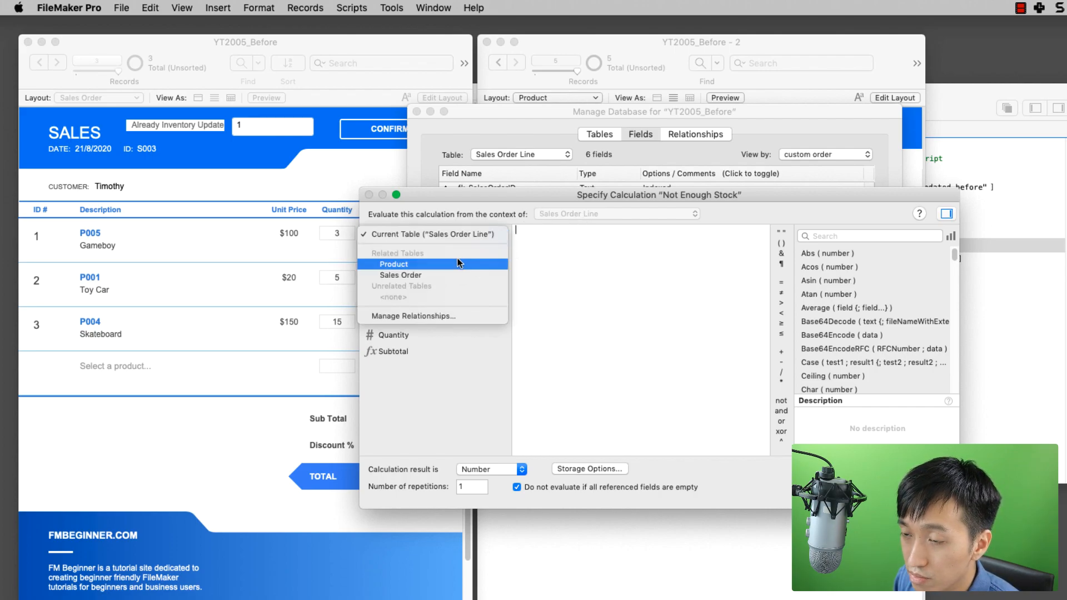
{"action": "left_click", "coordinate": [493, 235]}
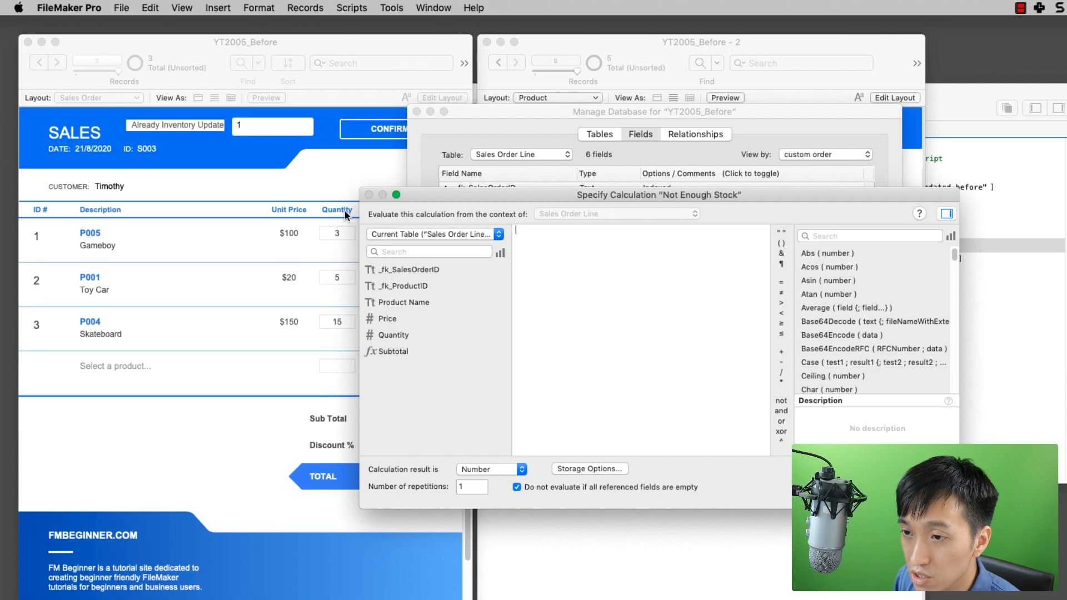
{"action": "double_click", "coordinate": [395, 332]}
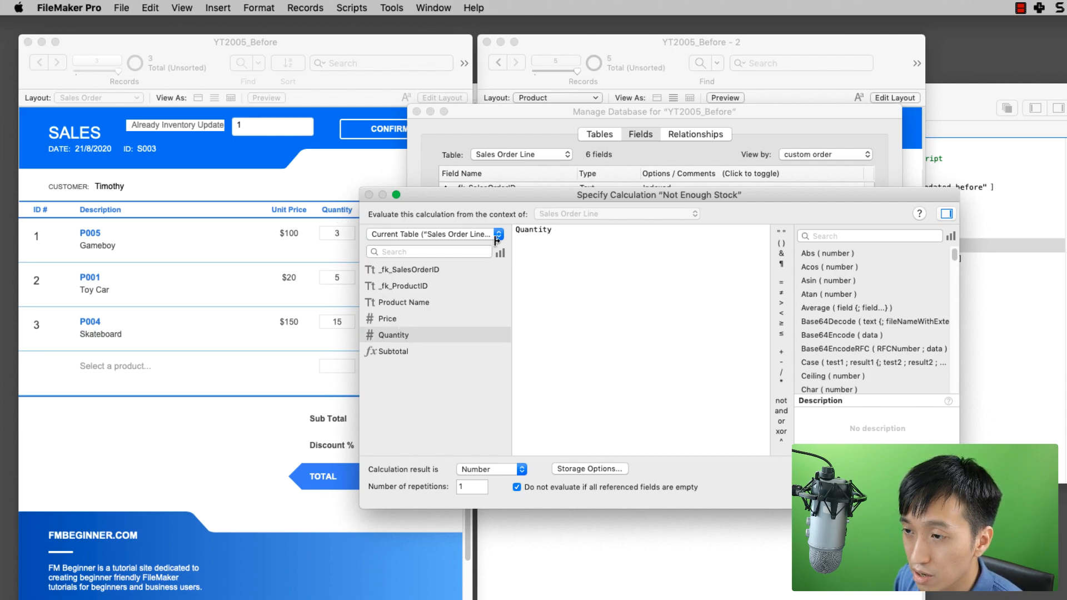
{"action": "left_click_drag", "start_coordinate": [575, 198], "coordinate": [582, 238]}
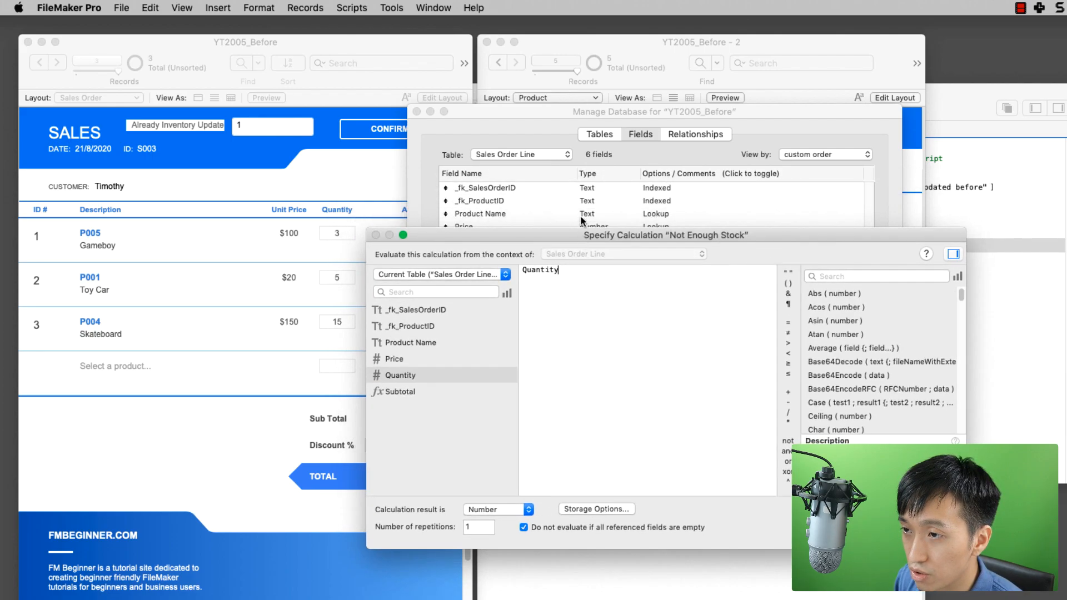
{"action": "left_click_drag", "start_coordinate": [568, 111], "coordinate": [676, 326]}
{"action": "left_click_drag", "start_coordinate": [647, 260], "coordinate": [128, 300]}
{"action": "left_click_drag", "start_coordinate": [595, 314], "coordinate": [612, 441]}
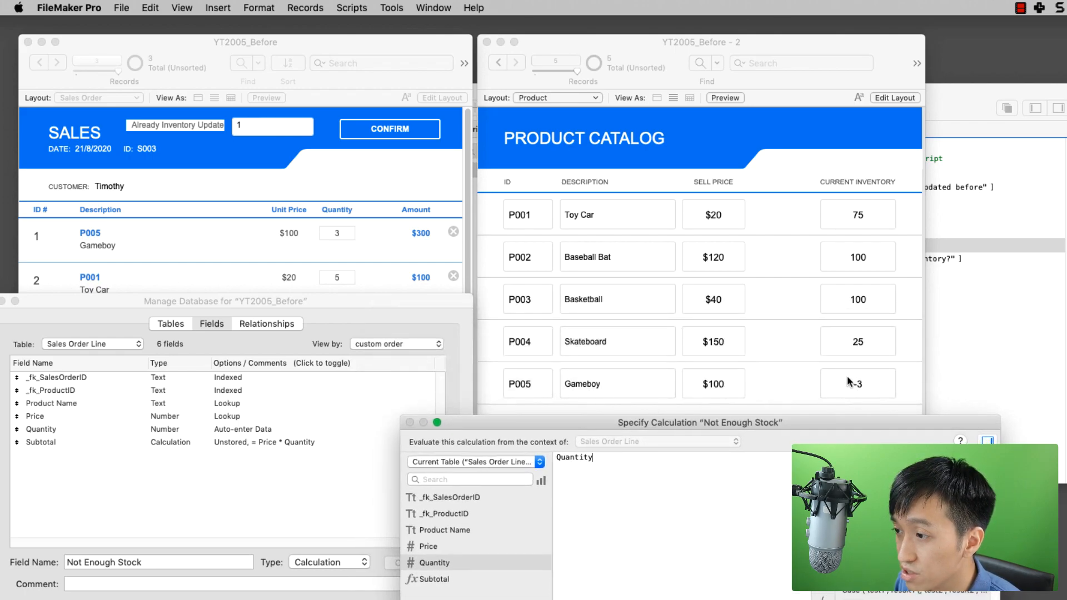
{"action": "left_click_drag", "start_coordinate": [754, 430], "coordinate": [684, 164]}
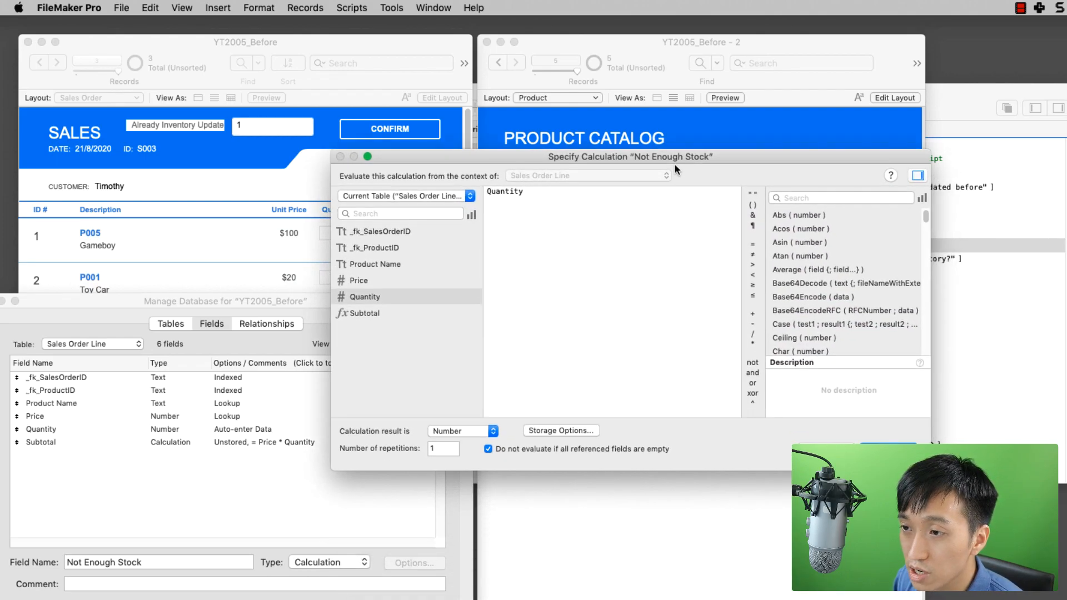
Step: Add the related Product table's Current Inventory field after Quantity in the formula
{"action": "left_click", "coordinate": [436, 197]}
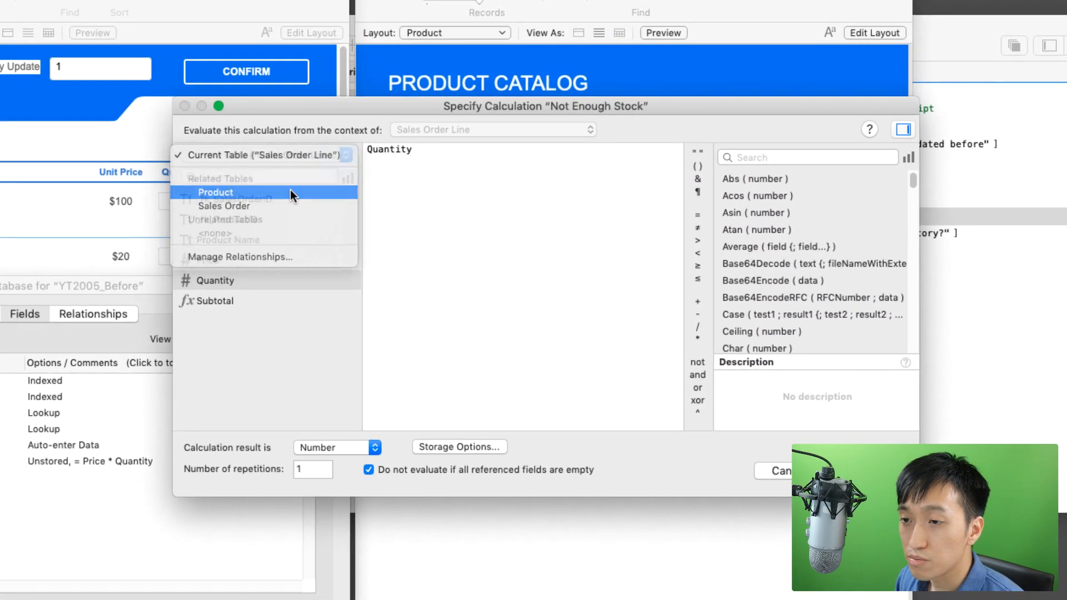
{"action": "left_click", "coordinate": [394, 226]}
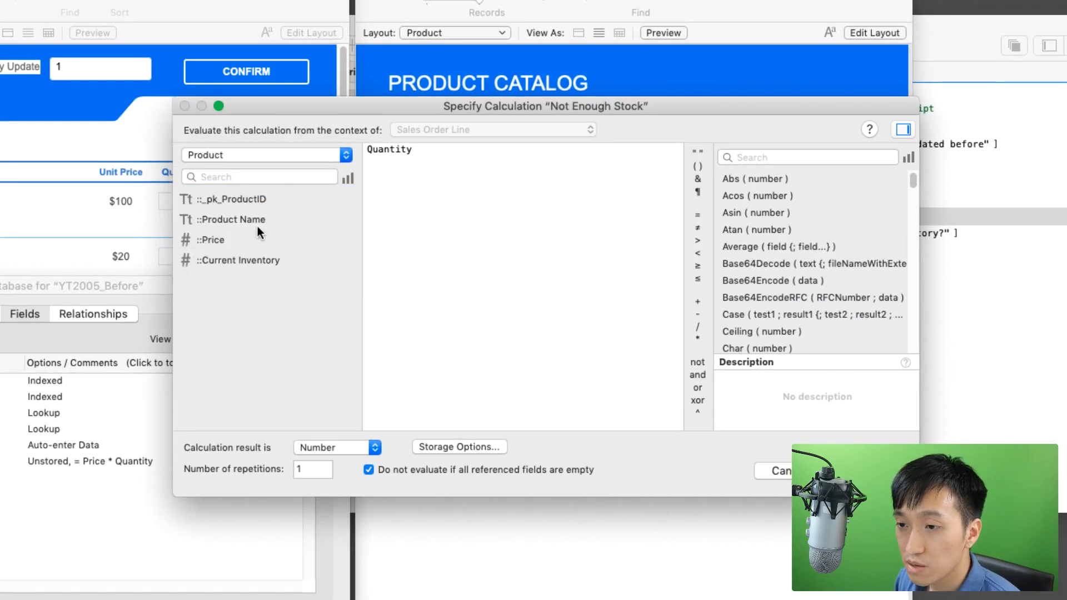
{"action": "double_click", "coordinate": [262, 260]}
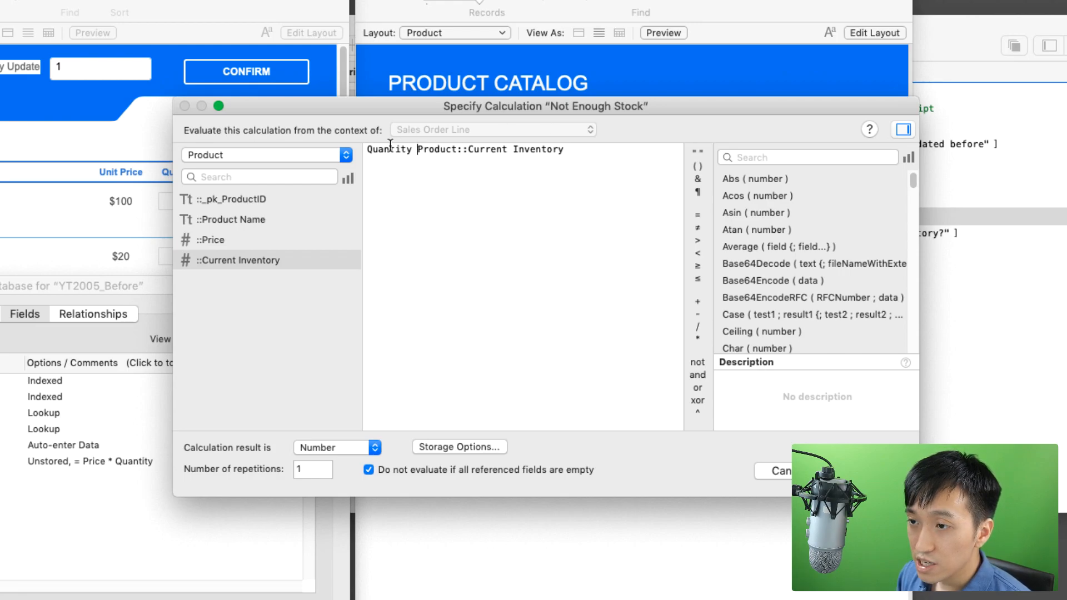
Step: Insert a greater-than operator between the two fields so the formula reads Quantity > Product::Current Inventory
{"action": "left_click_drag", "start_coordinate": [412, 149], "coordinate": [368, 149]}
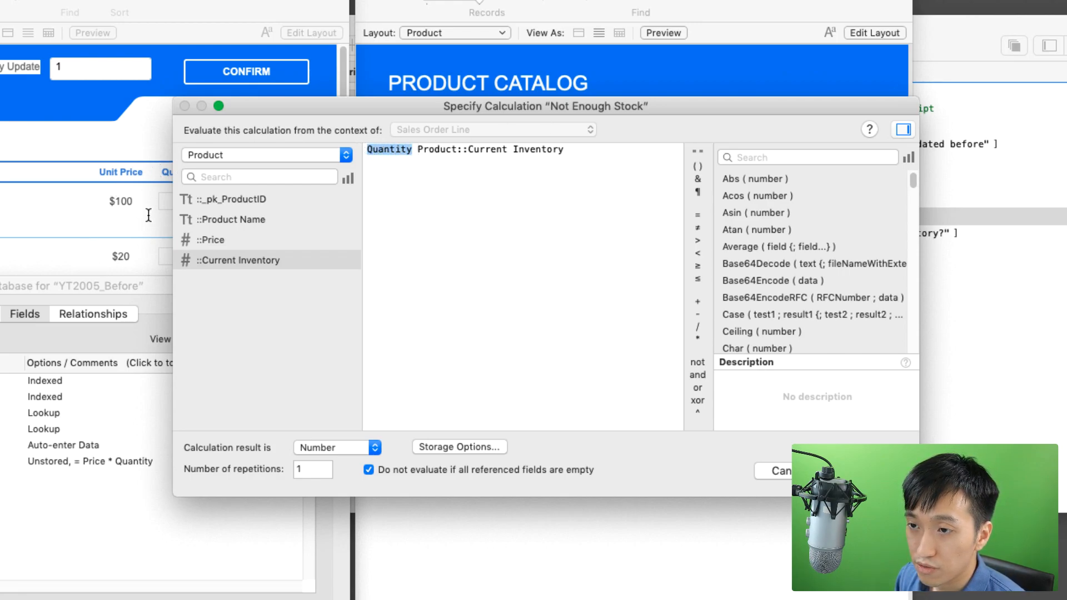
{"action": "left_click_drag", "start_coordinate": [236, 107], "coordinate": [326, 105]}
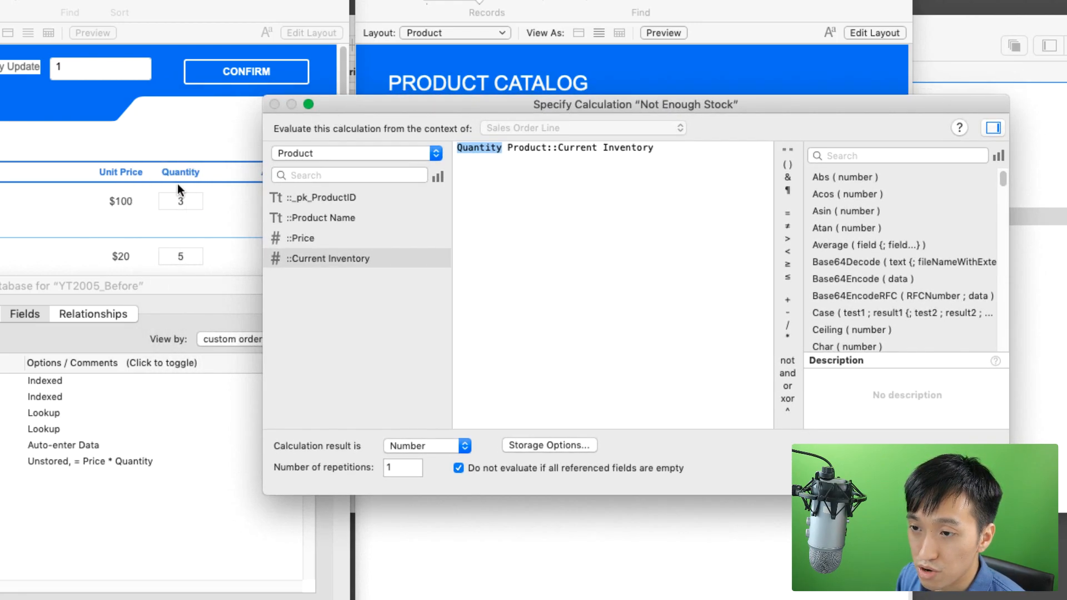
{"action": "left_click_drag", "start_coordinate": [507, 148], "coordinate": [658, 149]}
{"action": "left_click", "coordinate": [508, 148]}
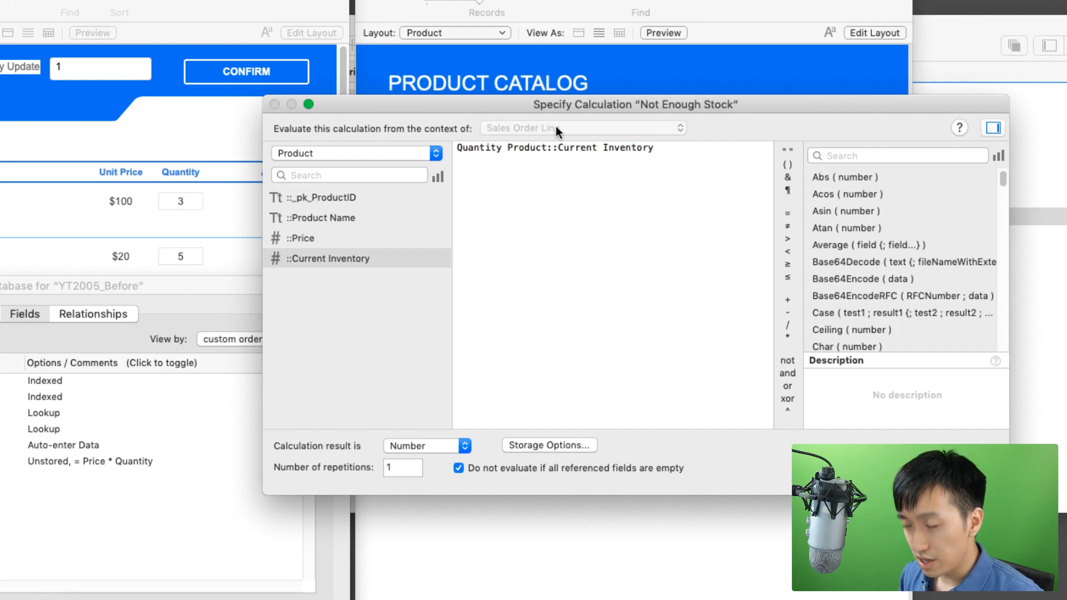
{"action": "type", "text": ">"}
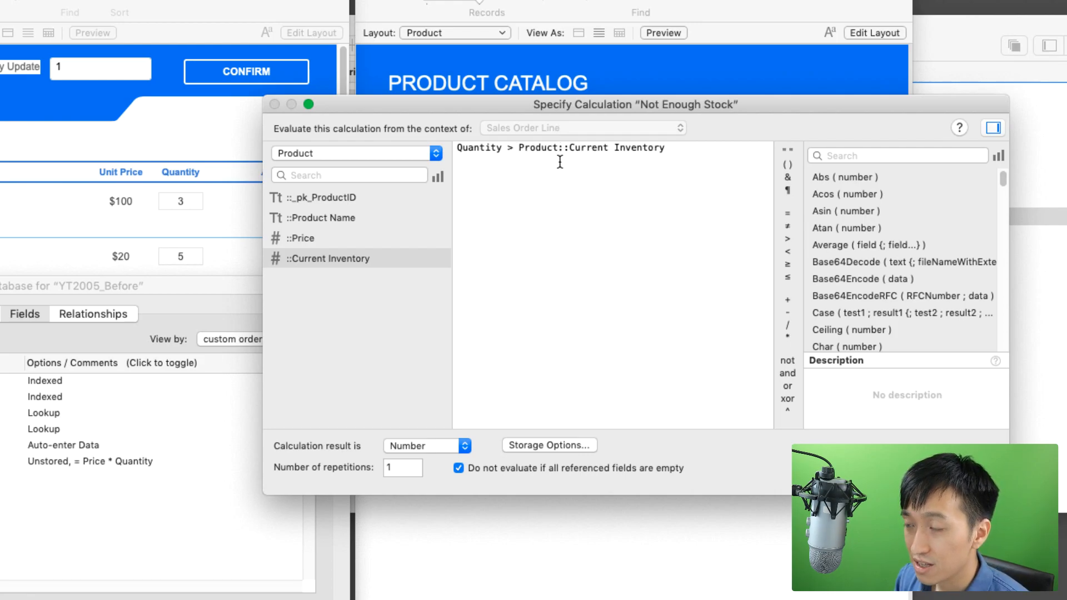
{"action": "left_click", "coordinate": [671, 149]}
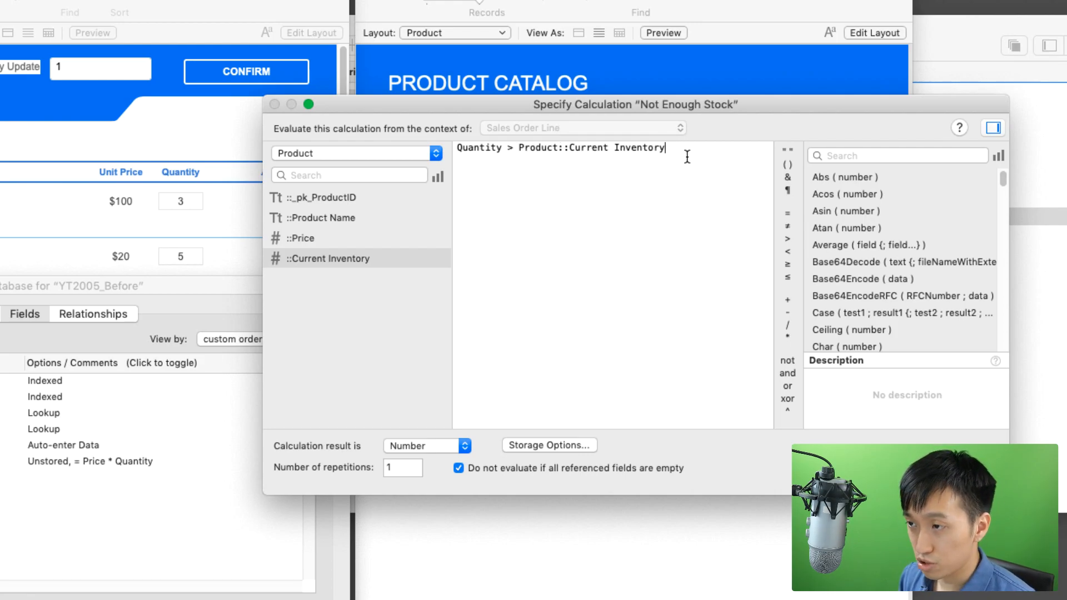
Step: Wrap the Quantity and Current Inventory comparison in an If function as its test in the Not Enough Stock formula
{"action": "type", "text": "If ( test ; result1 {; result2} )"}
{"action": "key", "text": "Return"}
{"action": "key", "text": "BackSpace"}
{"action": "key", "text": "BackSpace"}
{"action": "key", "text": "BackSpace"}
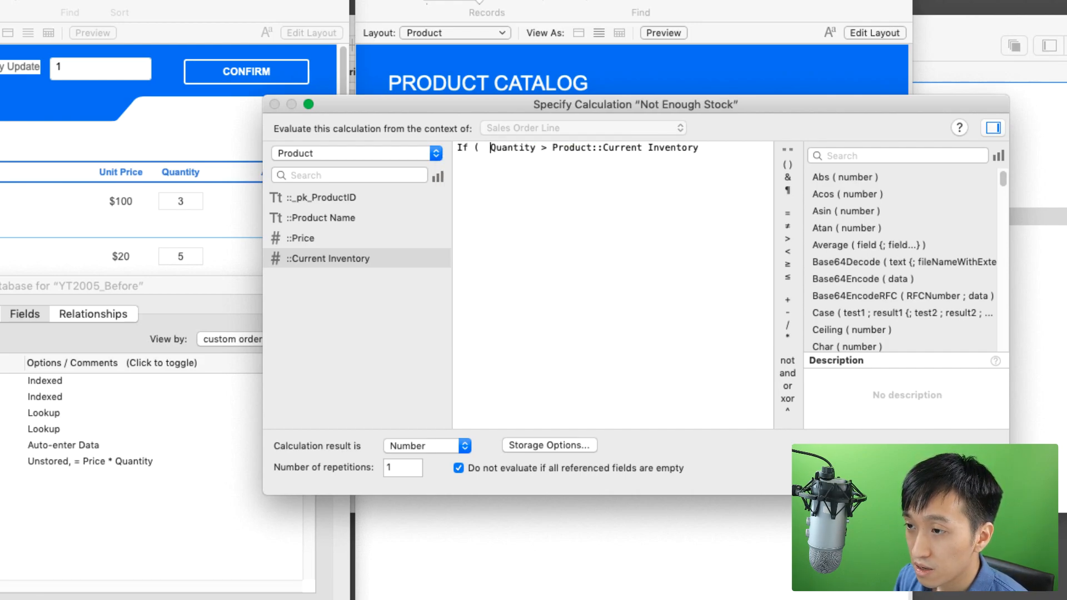
{"action": "left_click_drag", "start_coordinate": [488, 146], "coordinate": [670, 147]}
{"action": "left_click", "coordinate": [538, 146]}
{"action": "left_click", "coordinate": [695, 148]}
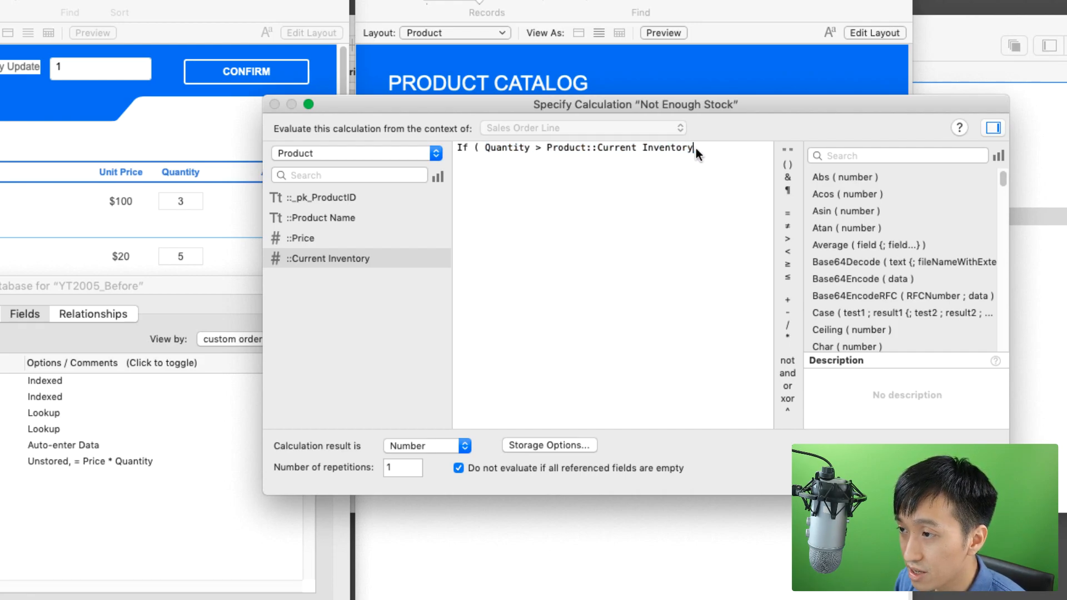
Step: Complete the If formula with result 1 when true and "" when false, and save the calculation and database changes
{"action": "type", "text": ";"}
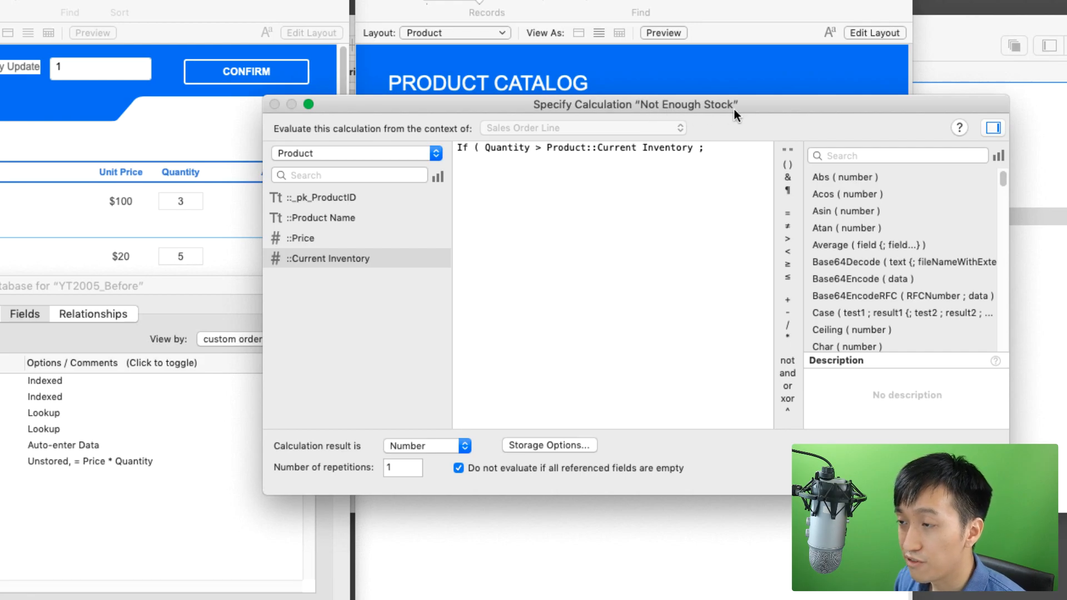
{"action": "type", "text": " 1"}
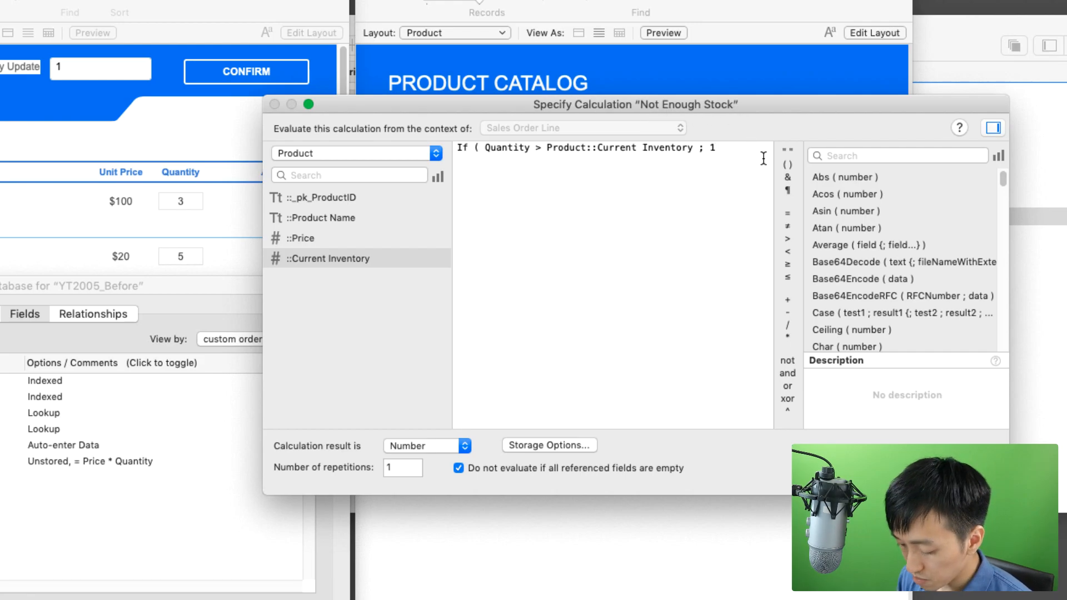
{"action": "type", "text": " ;"}
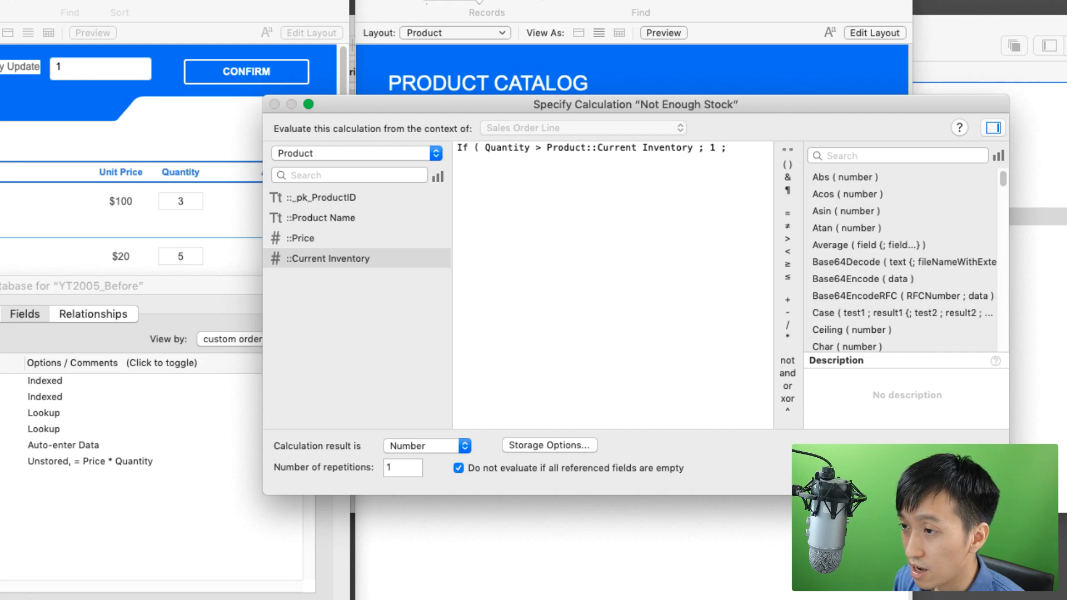
{"action": "type", "text": " \"\")"}
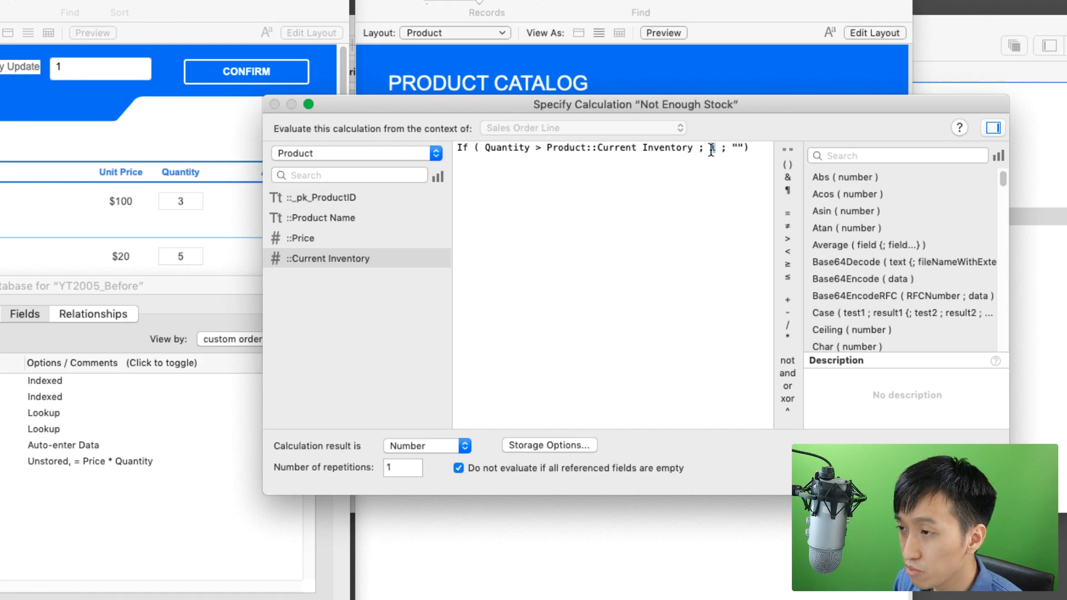
{"action": "left_click_drag", "start_coordinate": [732, 148], "coordinate": [742, 149]}
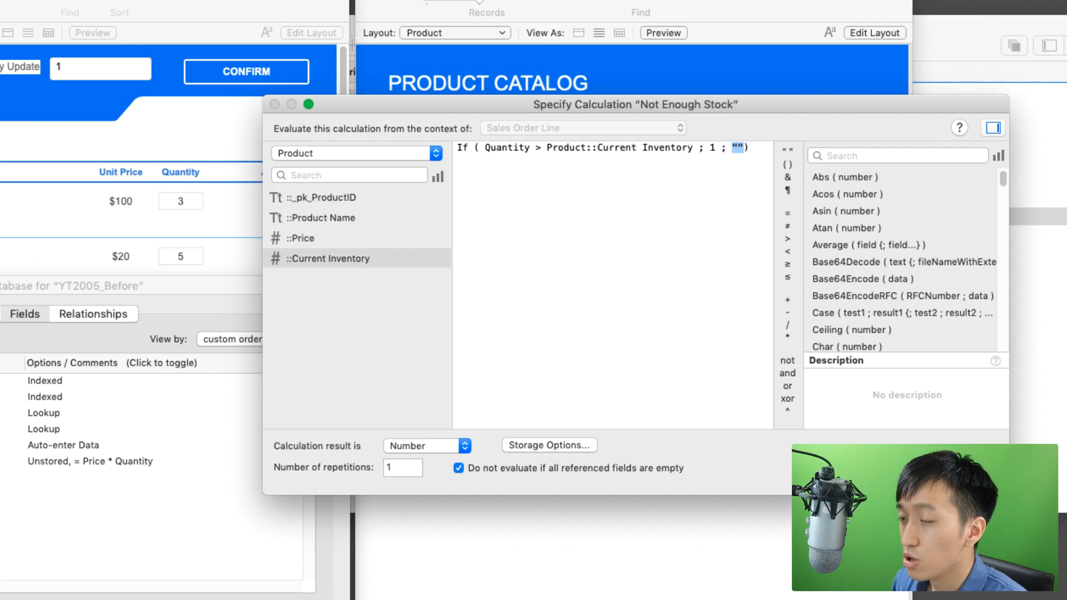
{"action": "left_click", "coordinate": [972, 475]}
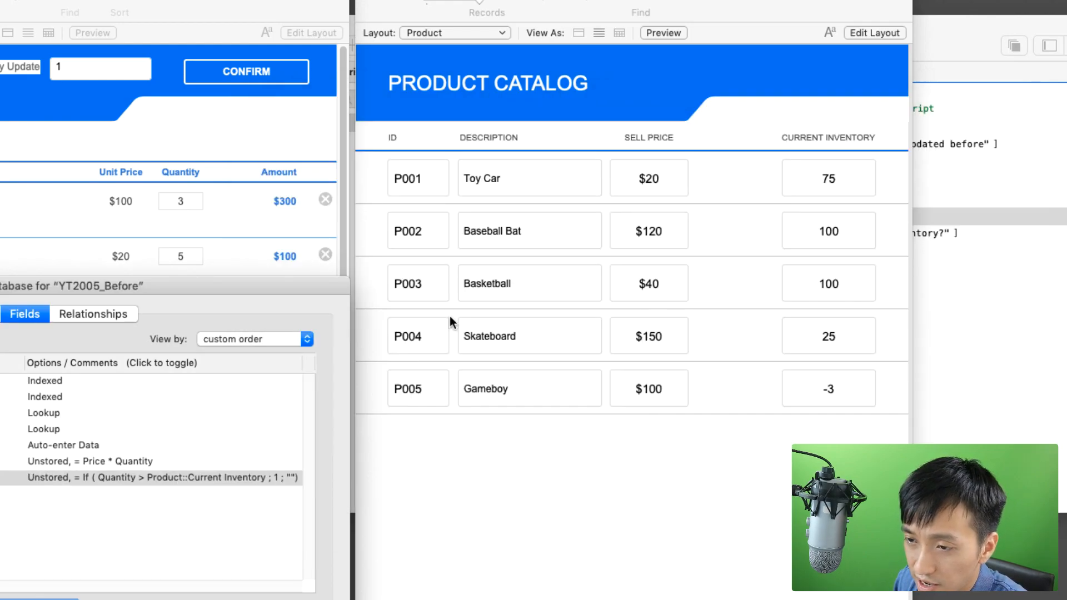
{"action": "left_click_drag", "start_coordinate": [238, 279], "coordinate": [521, 136]}
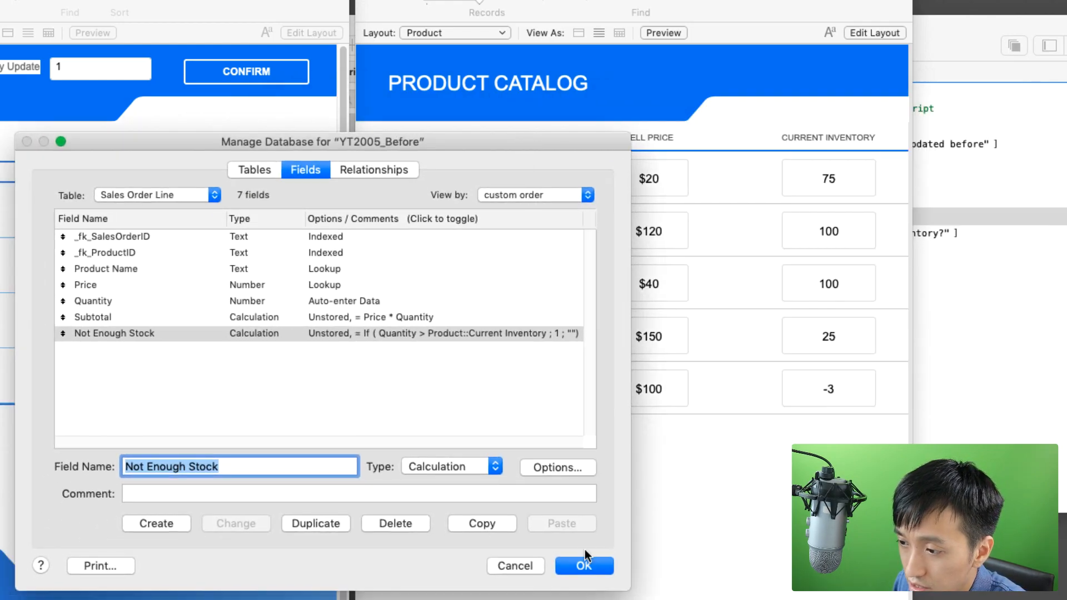
{"action": "left_click", "coordinate": [586, 564]}
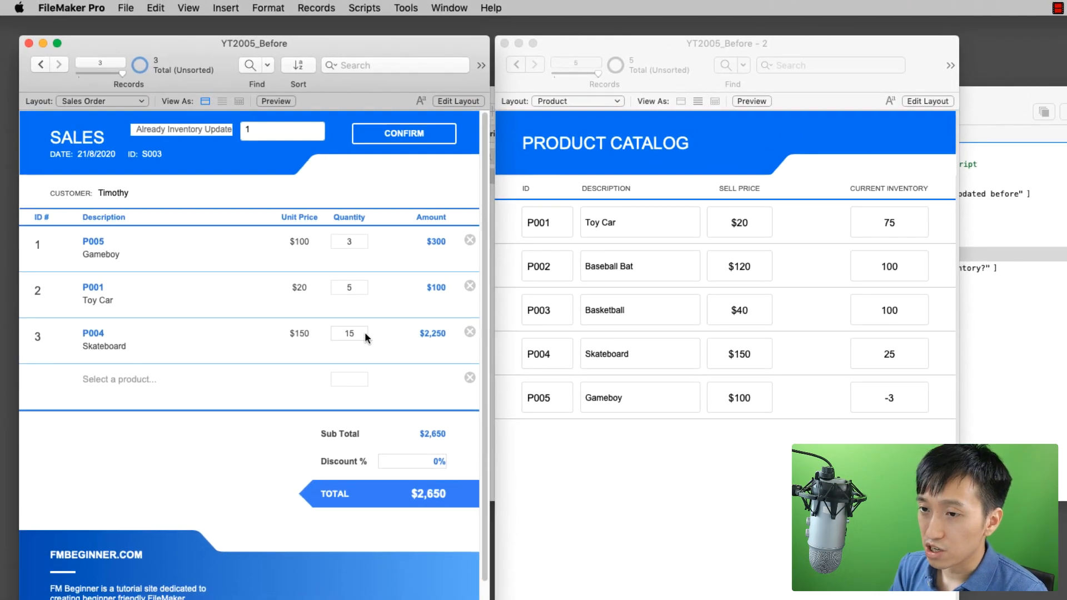
Step: On the Sales Order layout, place a copy of the Quantity field below the original and assign it to Sales Order Line's Not Enough Stock
{"action": "key", "text": "super+l"}
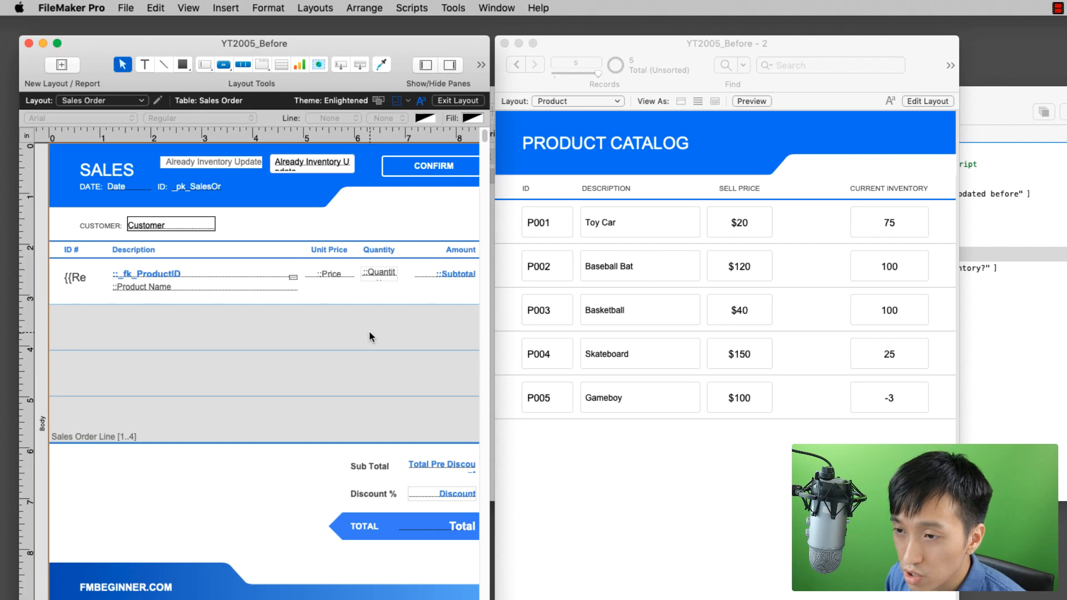
{"action": "left_click", "coordinate": [380, 272]}
{"action": "left_click", "coordinate": [384, 293]}
{"action": "key", "text": "super+v"}
{"action": "left_click_drag", "start_coordinate": [384, 294], "coordinate": [381, 297]}
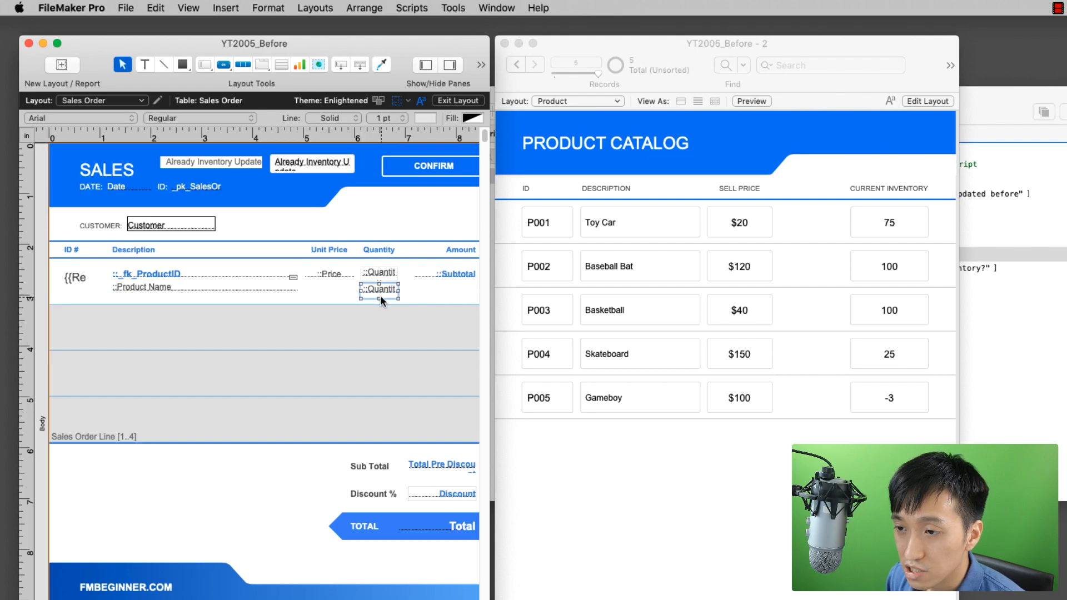
{"action": "double_click", "coordinate": [380, 295]}
{"action": "left_click", "coordinate": [645, 287]}
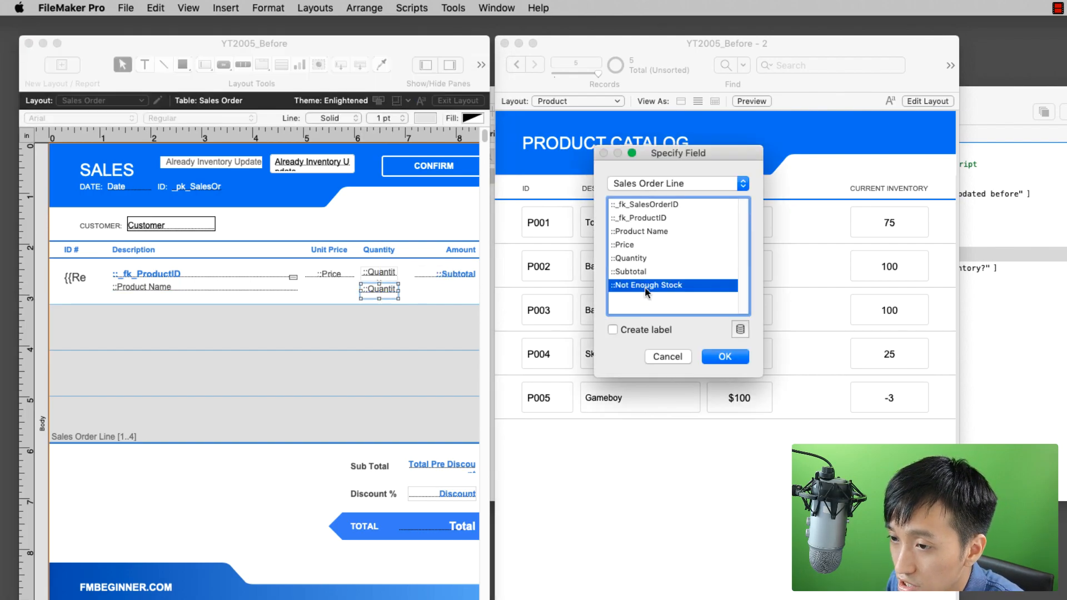
{"action": "double_click", "coordinate": [644, 287]}
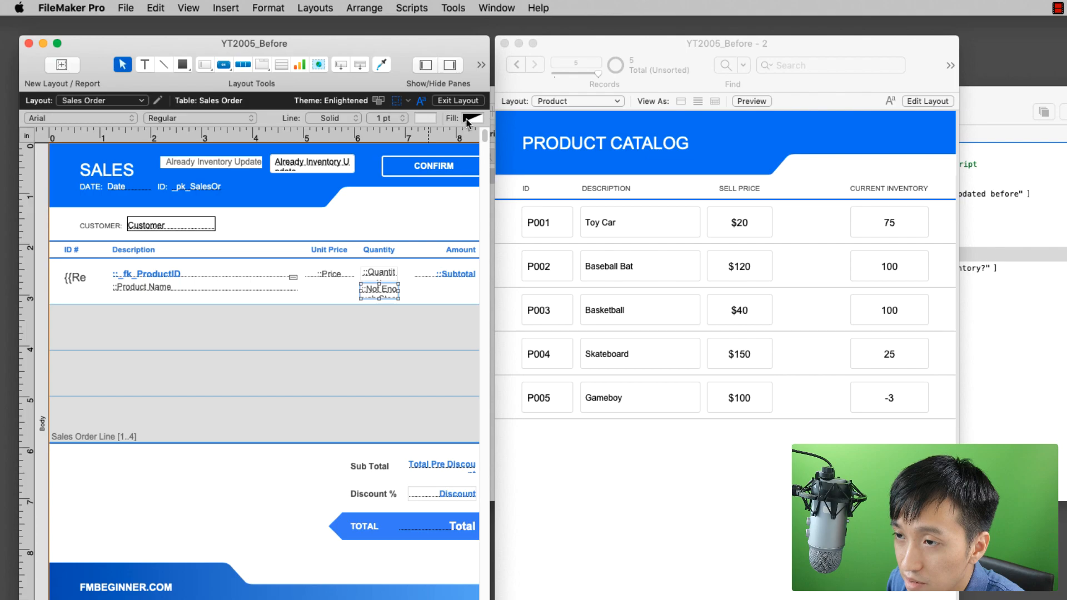
{"action": "left_click", "coordinate": [467, 119]}
{"action": "left_click", "coordinate": [425, 118]}
{"action": "left_click", "coordinate": [426, 119]}
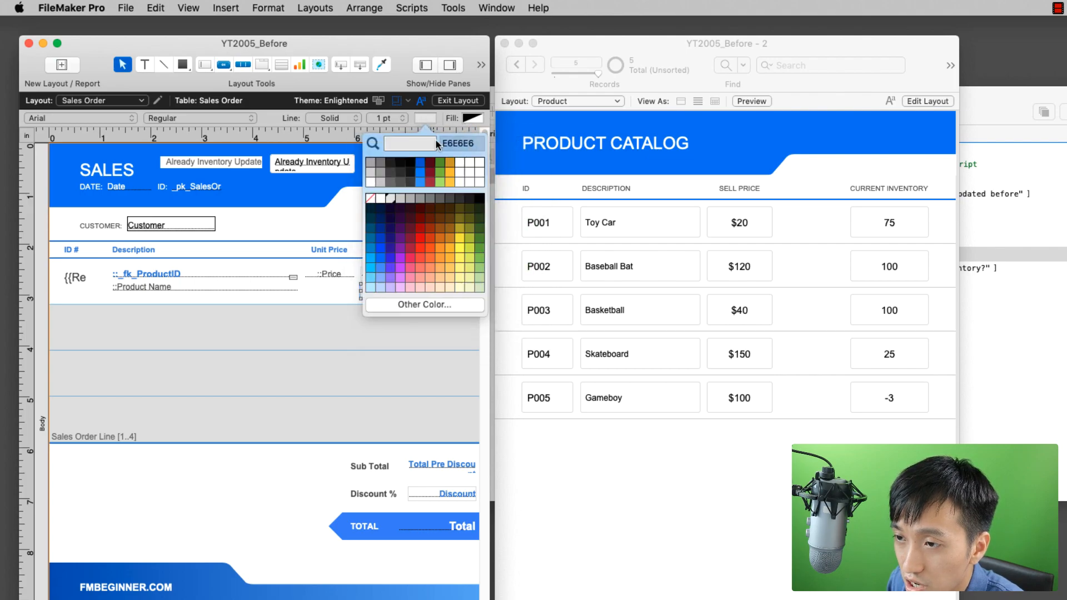
{"action": "left_click", "coordinate": [421, 237]}
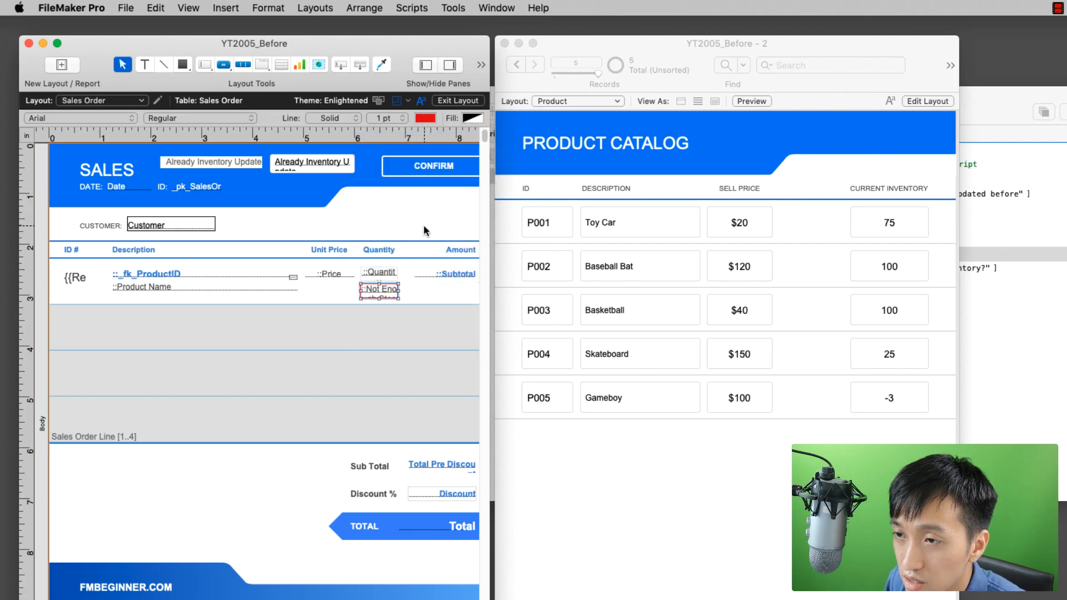
{"action": "key", "text": "super+z"}
Step: Widen the layout window, set the Not Enough Stock field's text colour to red, and return to Browse mode
{"action": "left_click_drag", "start_coordinate": [492, 181], "coordinate": [600, 181]}
{"action": "left_click", "coordinate": [315, 117]}
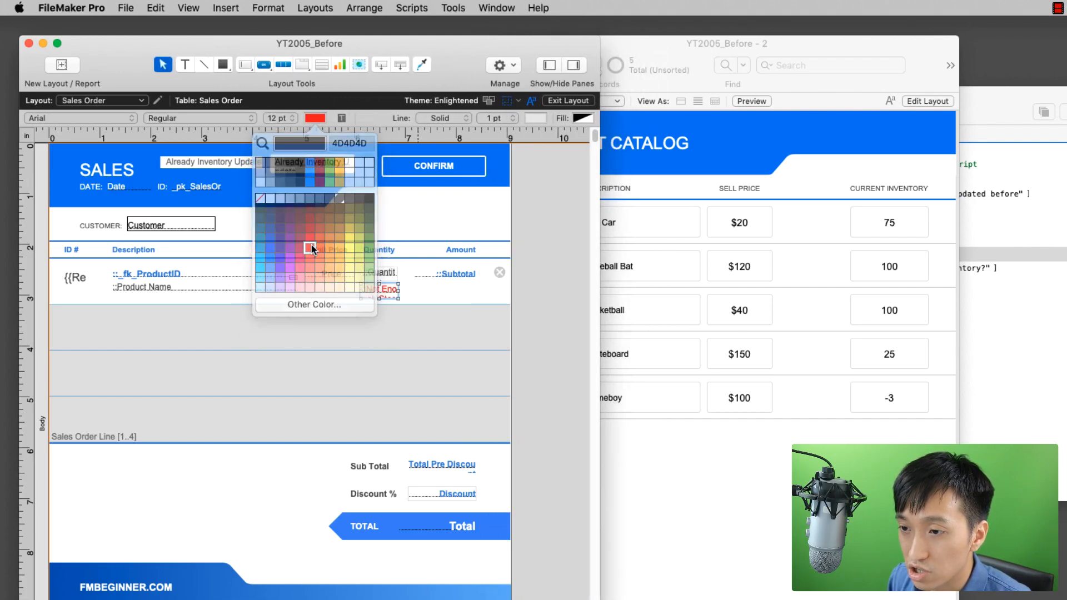
{"action": "left_click", "coordinate": [312, 246]}
{"action": "left_click", "coordinate": [444, 288]}
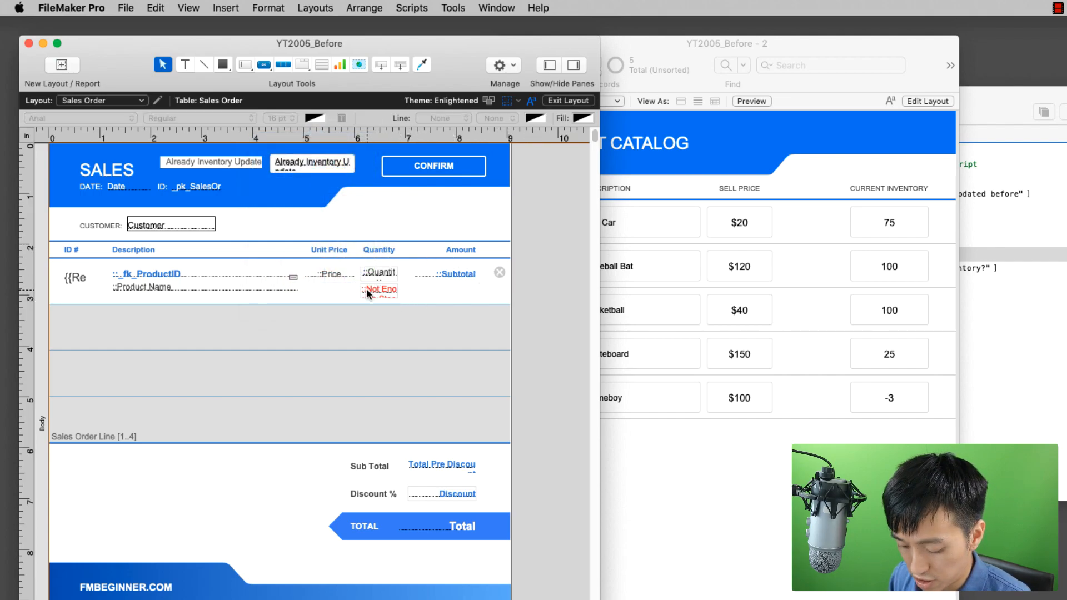
{"action": "key", "text": "super+b"}
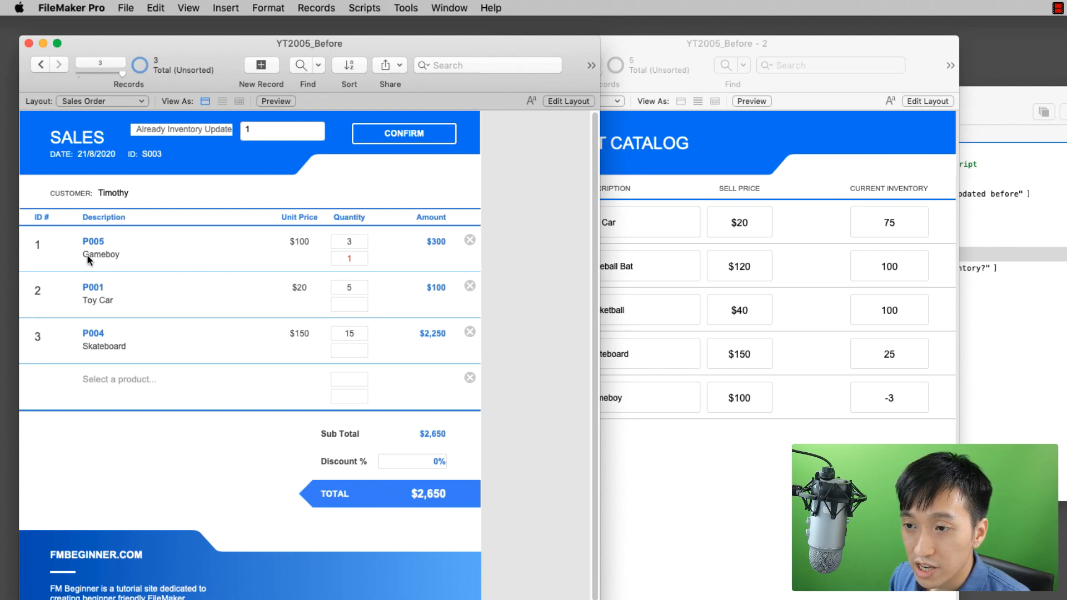
Step: Set the Toy Car's current inventory to 4 in the Product Catalog and check the Not Enough Stock flag on each order line
{"action": "left_click", "coordinate": [341, 240]}
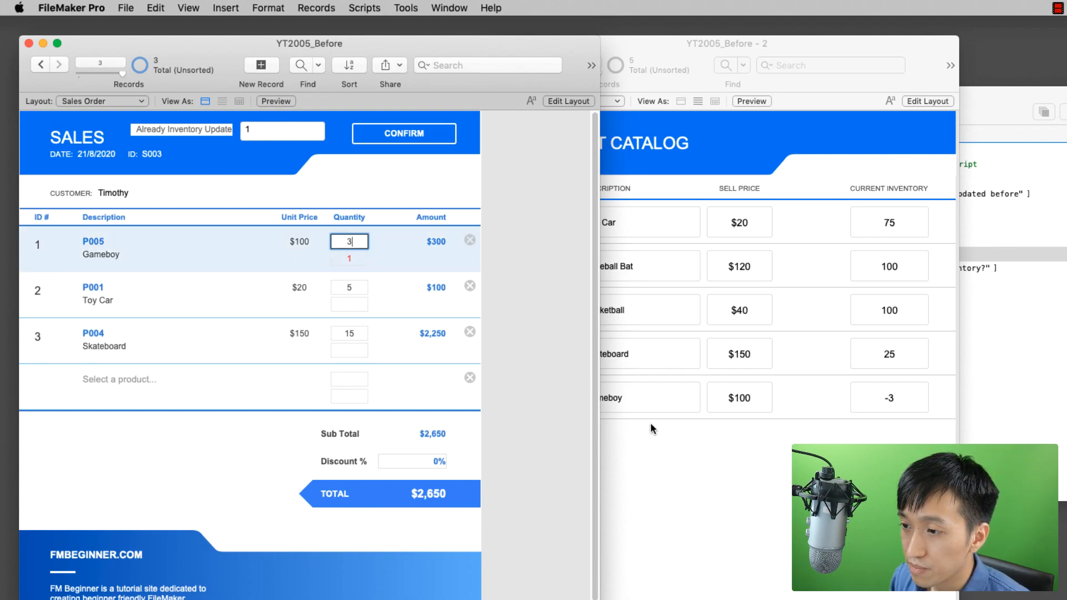
{"action": "left_click", "coordinate": [661, 432]}
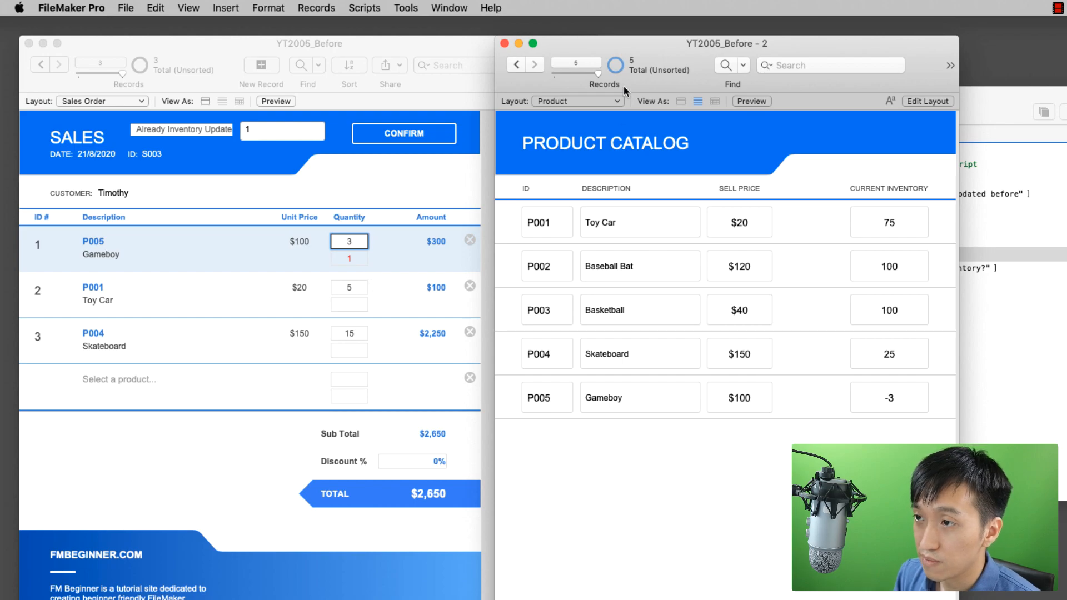
{"action": "left_click_drag", "start_coordinate": [628, 44], "coordinate": [744, 42]}
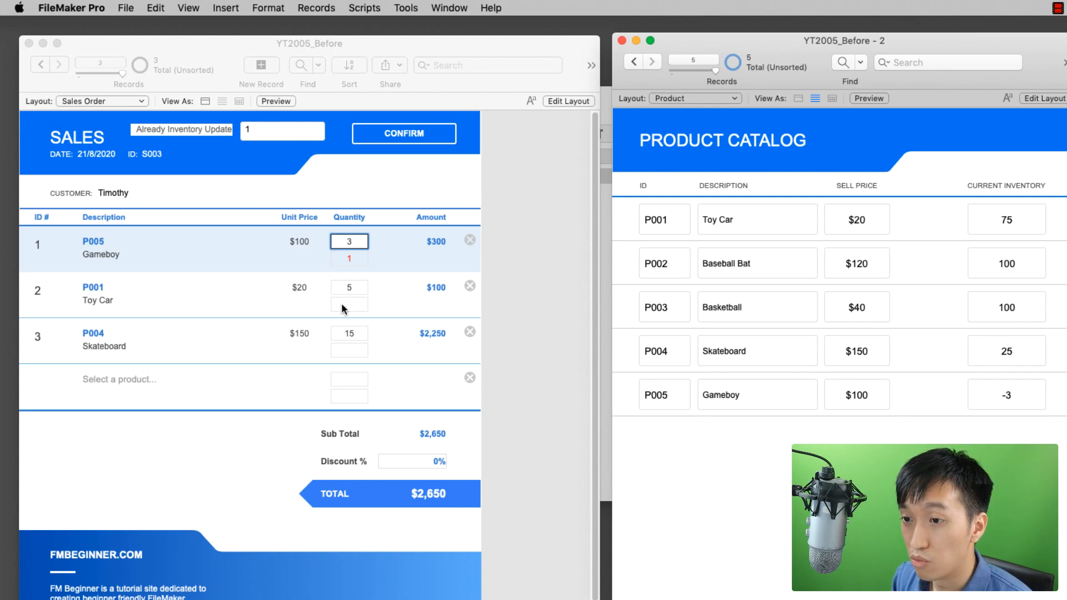
{"action": "left_click", "coordinate": [987, 219]}
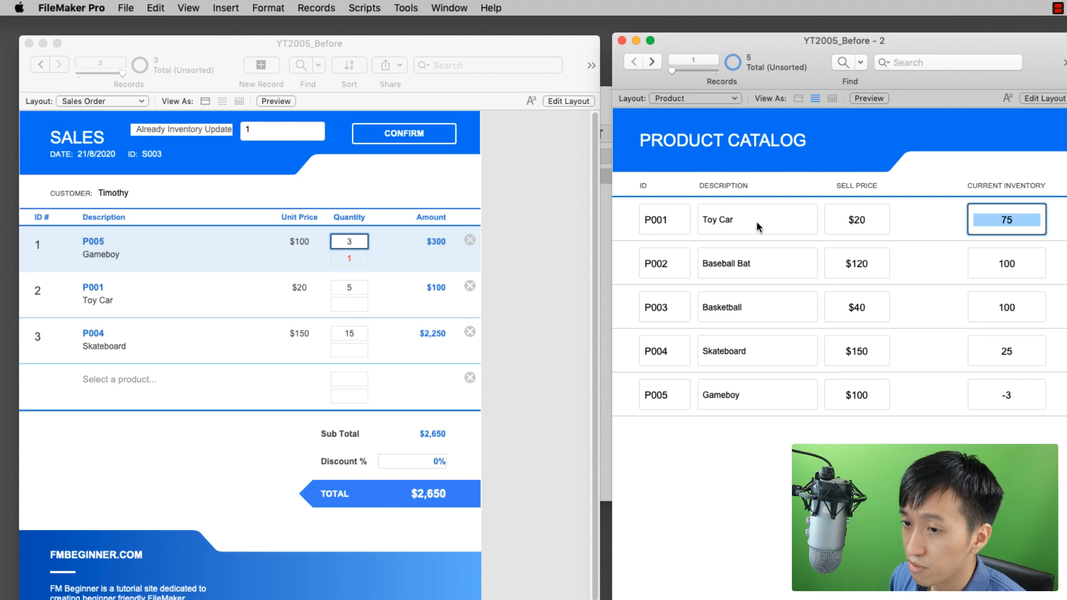
{"action": "type", "text": "4"}
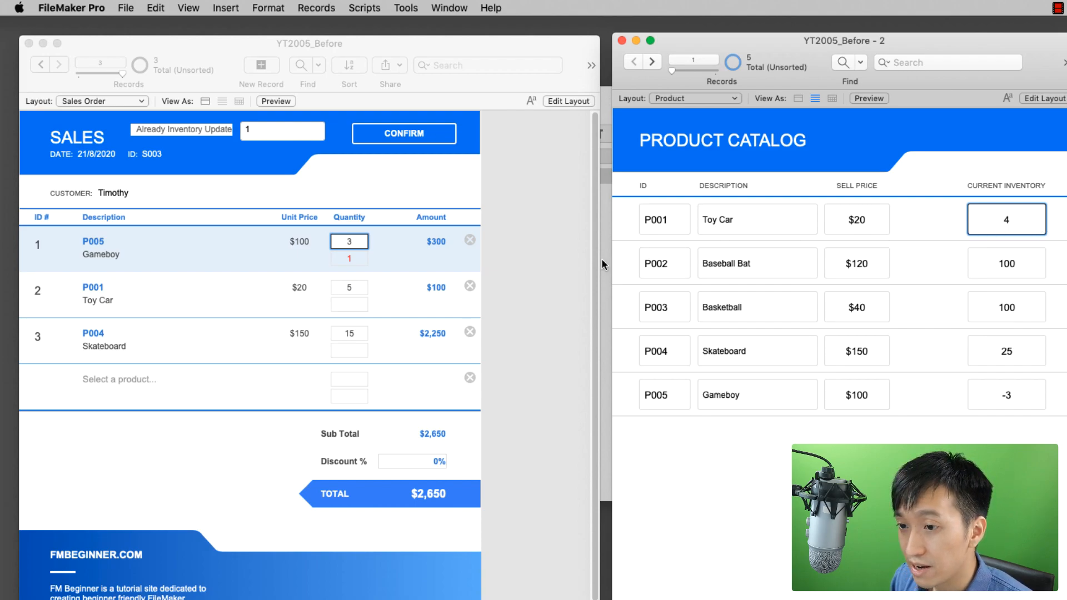
{"action": "left_click", "coordinate": [924, 161]}
{"action": "left_click", "coordinate": [508, 180]}
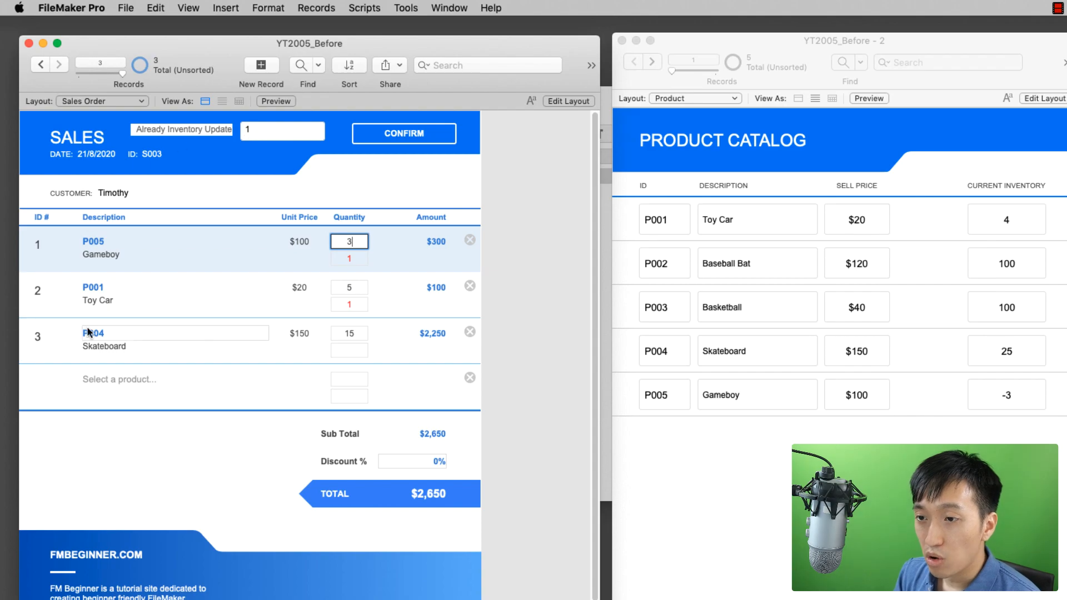
{"action": "left_click", "coordinate": [355, 256]}
{"action": "left_click", "coordinate": [349, 304]}
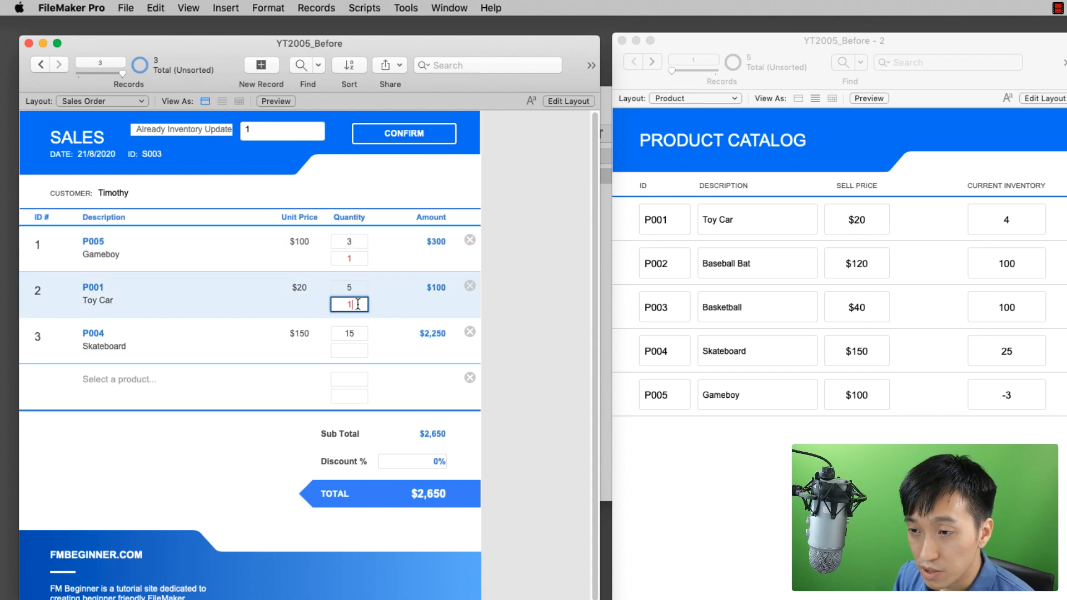
{"action": "left_click", "coordinate": [350, 351]}
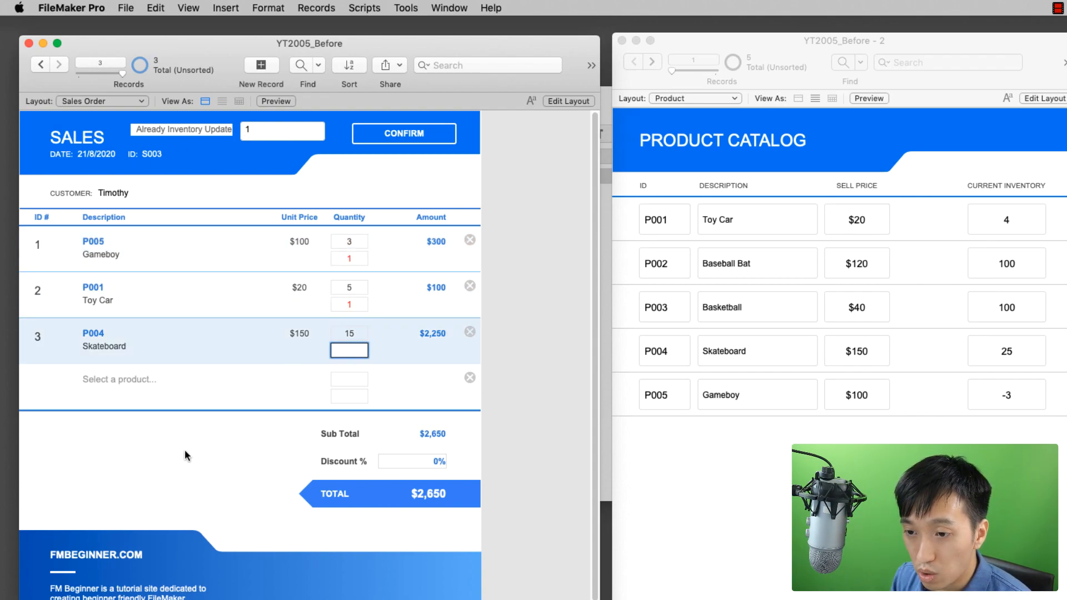
Step: Open the Sales Order table's field definitions and enter "Have Line Item Without Stock" as the name of a new field
{"action": "left_click", "coordinate": [123, 7]}
{"action": "mouse_move", "coordinate": [166, 122]}
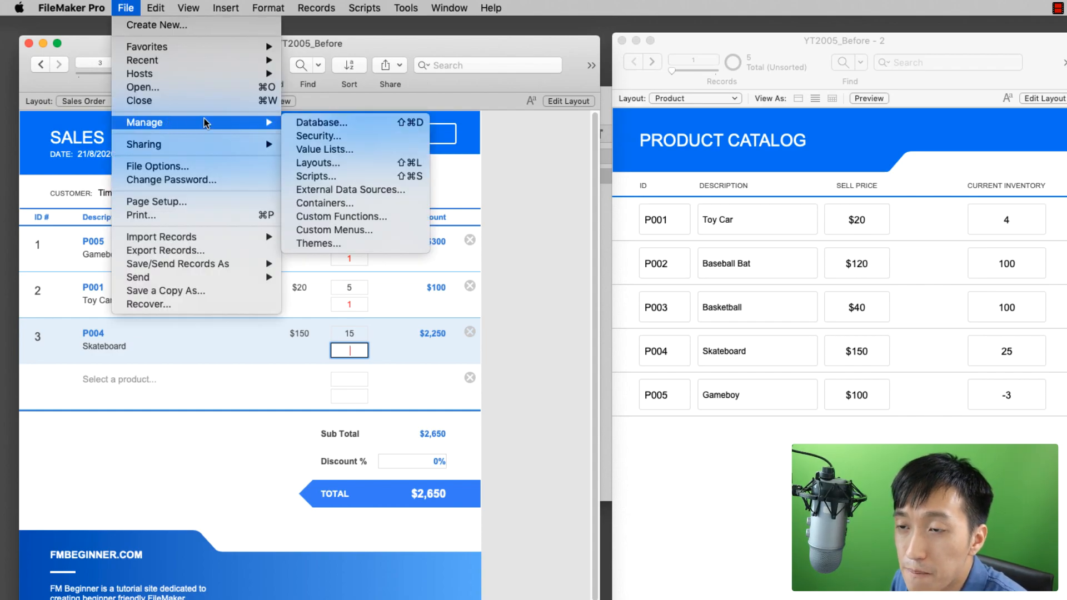
{"action": "left_click", "coordinate": [322, 125]}
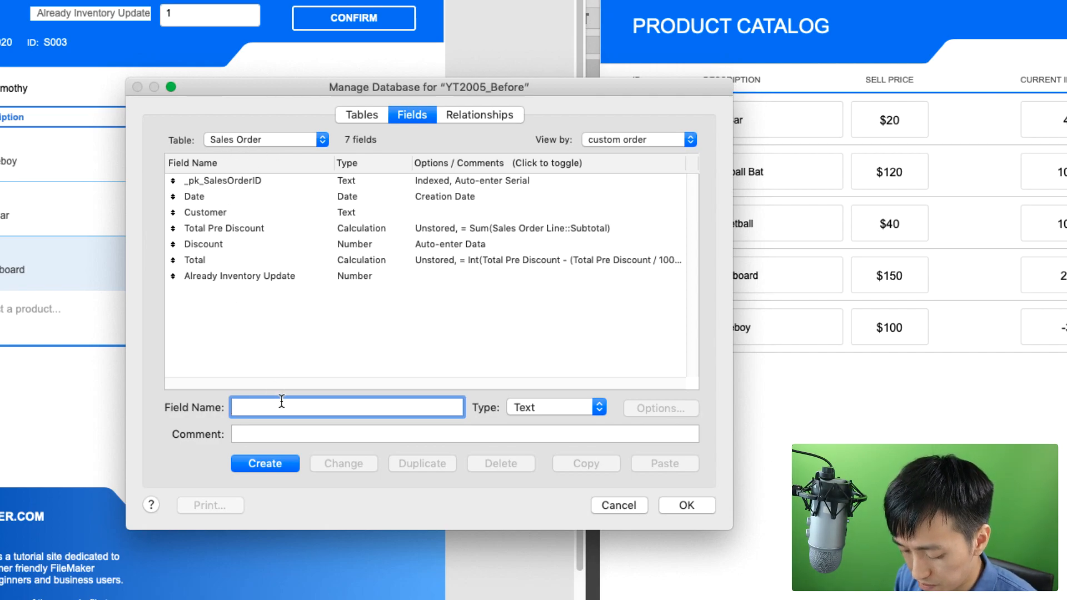
{"action": "type", "text": "If A"}
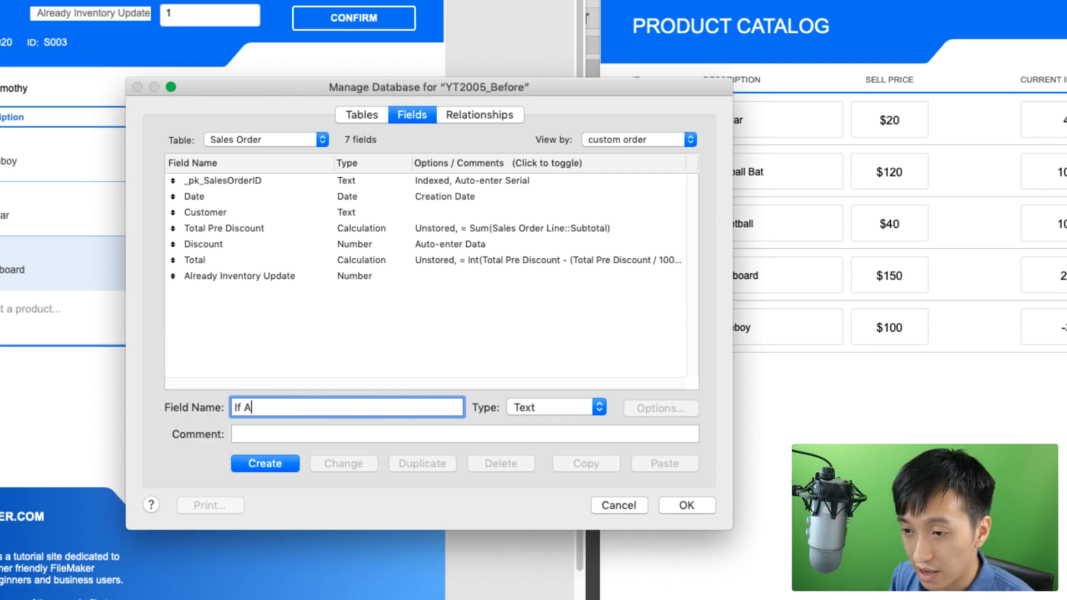
{"action": "key", "text": "BackSpace"}
{"action": "key", "text": "BackSpace"}
{"action": "key", "text": "BackSpace"}
{"action": "key", "text": "BackSpace"}
{"action": "type", "text": "On"}
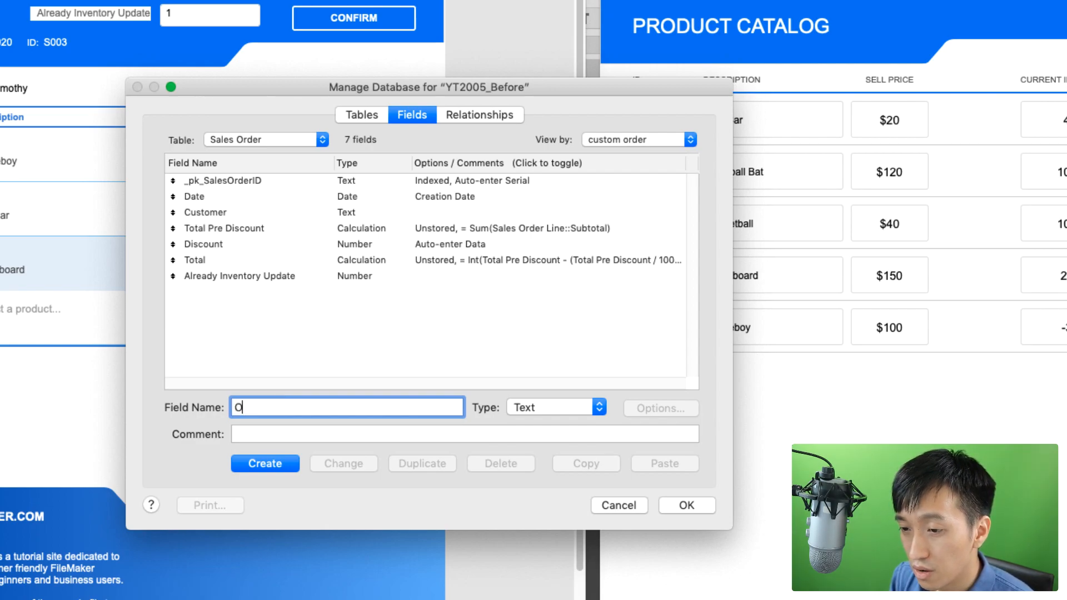
{"action": "key", "text": "BackSpace"}
{"action": "type", "text": "Have Line Item Without Stock"}
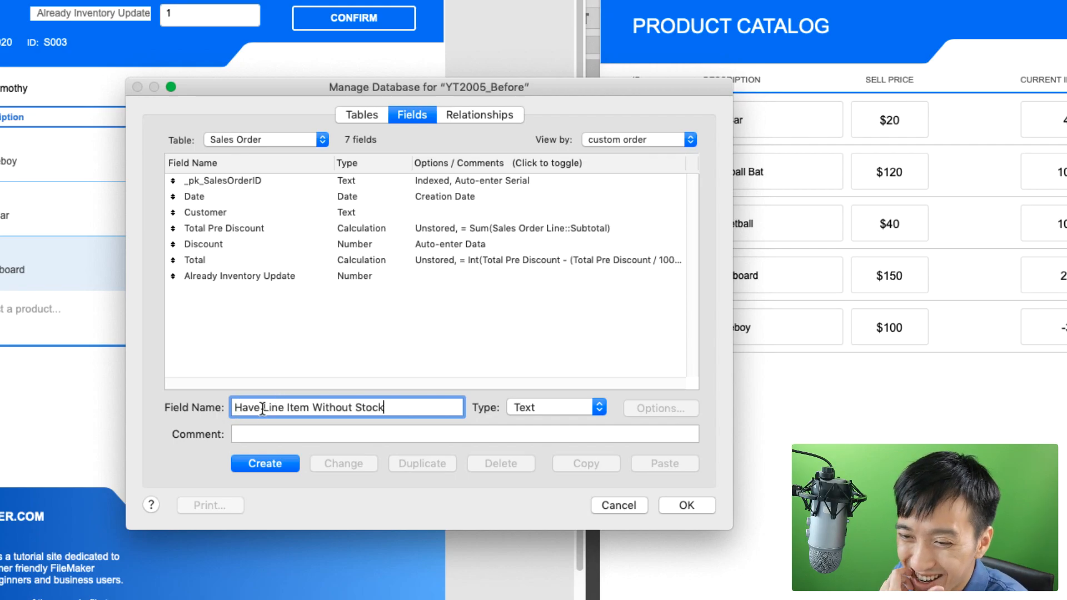
Step: Change the new field's name to "Line Items Without Stock", choose the Calculation type, and create the field
{"action": "left_click", "coordinate": [545, 408]}
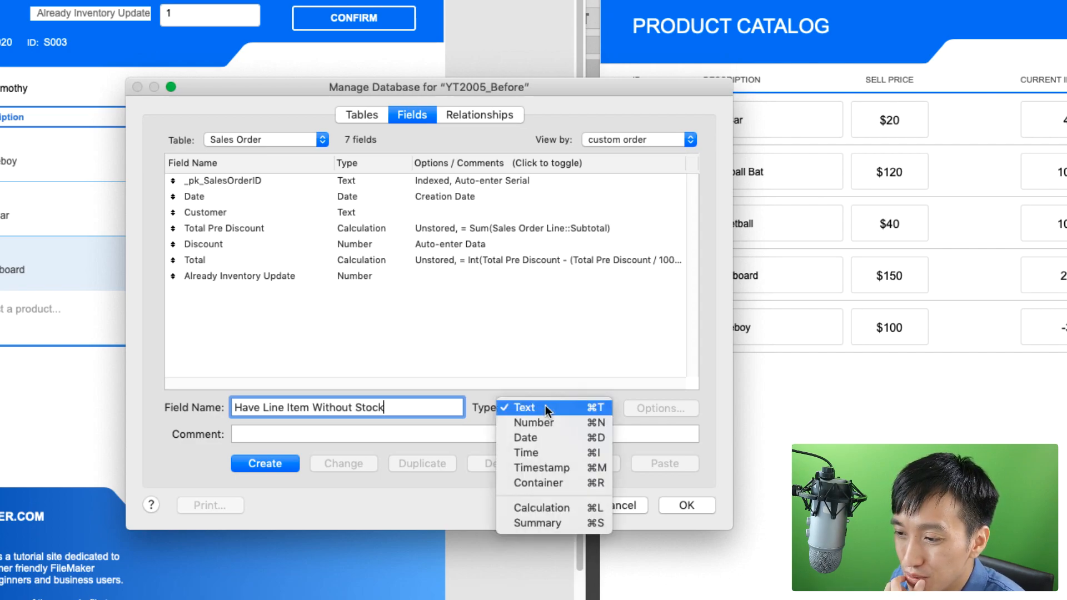
{"action": "left_click", "coordinate": [545, 406]}
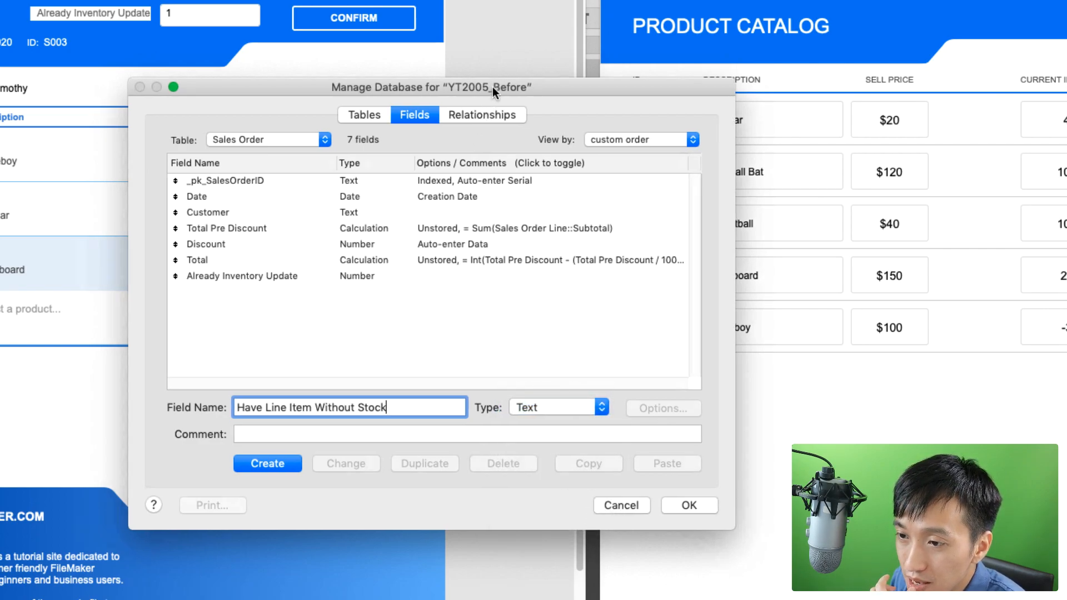
{"action": "left_click_drag", "start_coordinate": [492, 87], "coordinate": [709, 72]}
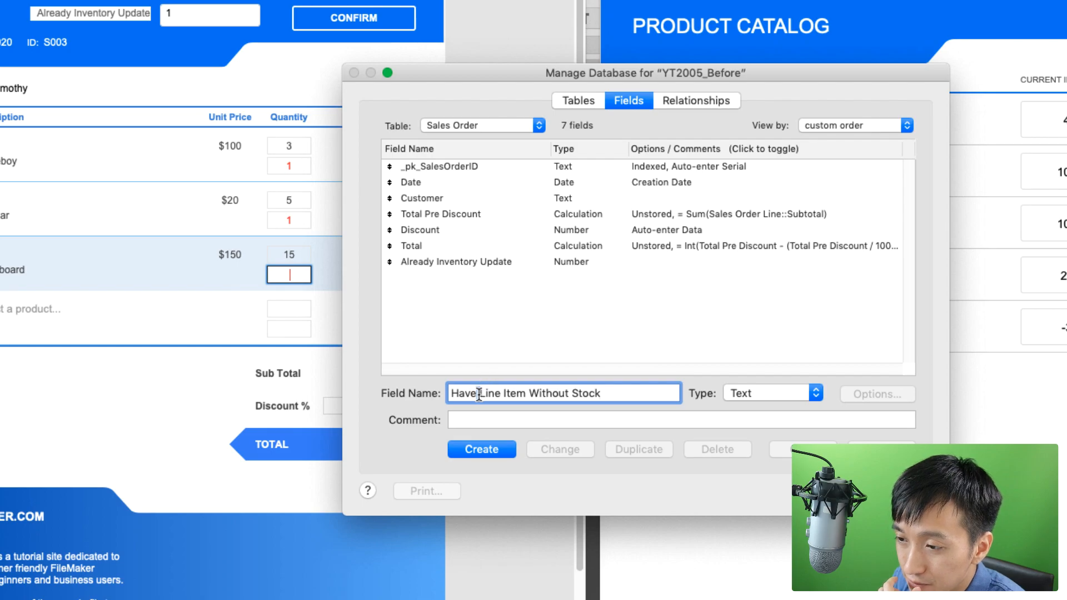
{"action": "left_click_drag", "start_coordinate": [480, 393], "coordinate": [437, 393]}
{"action": "key", "text": "BackSpace"}
{"action": "left_click", "coordinate": [498, 399]}
{"action": "type", "text": "s"}
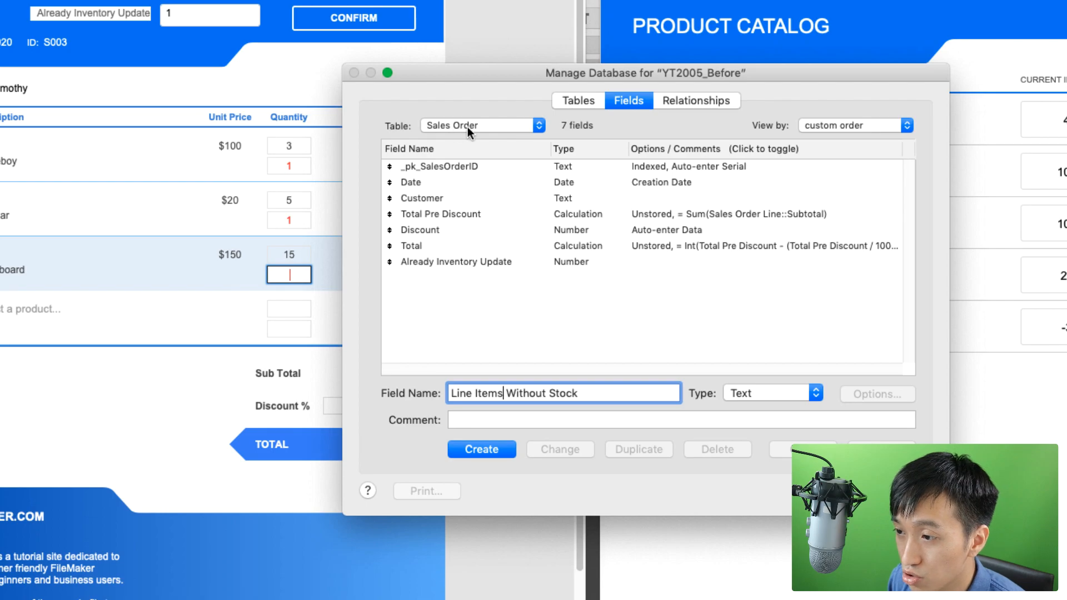
{"action": "left_click", "coordinate": [772, 392]}
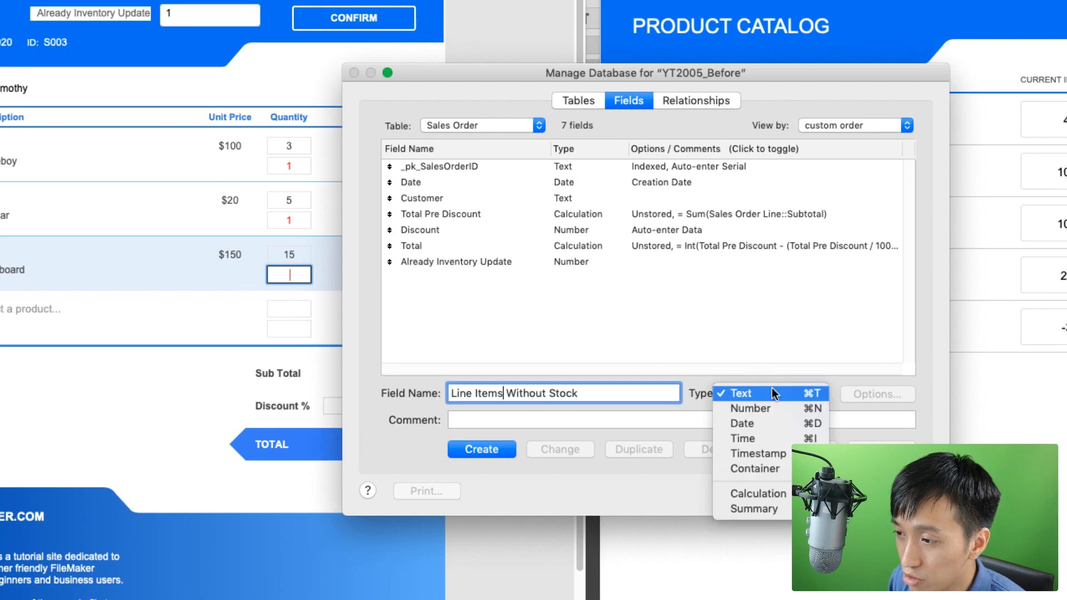
{"action": "left_click", "coordinate": [755, 491]}
{"action": "left_click", "coordinate": [478, 449]}
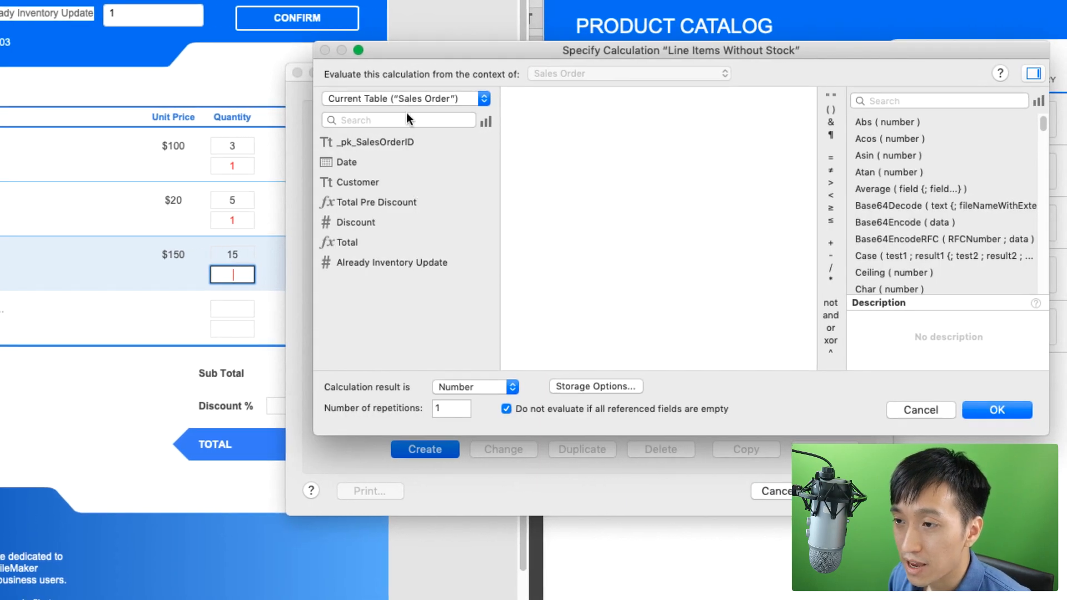
Step: Define the calculation as the Sum of Sales Order Line's Not Enough Stock field, and save the calculation and database changes
{"action": "left_click", "coordinate": [409, 99]}
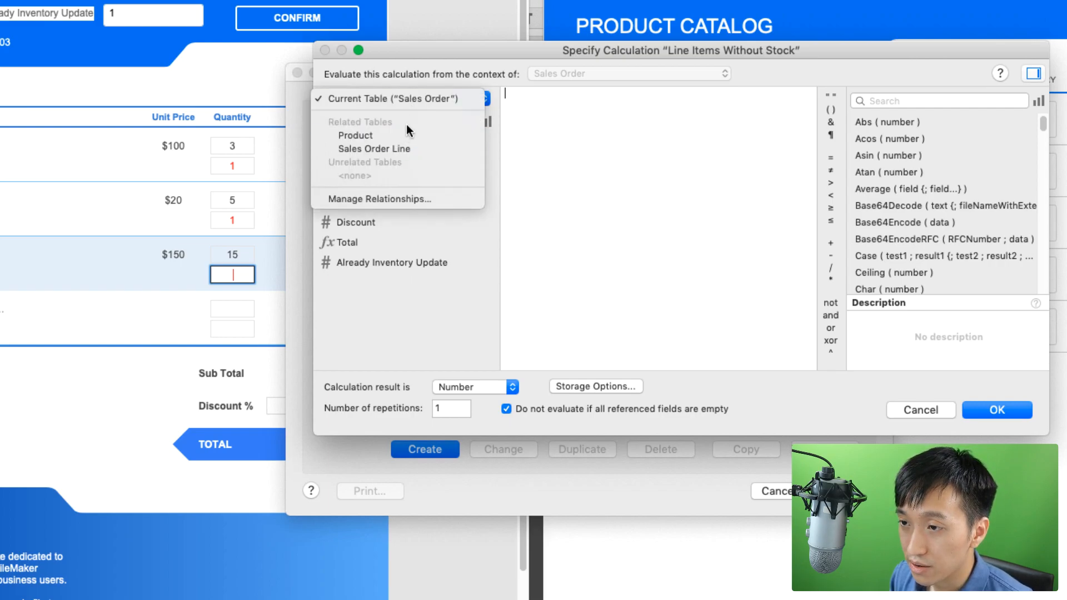
{"action": "left_click", "coordinate": [418, 99]}
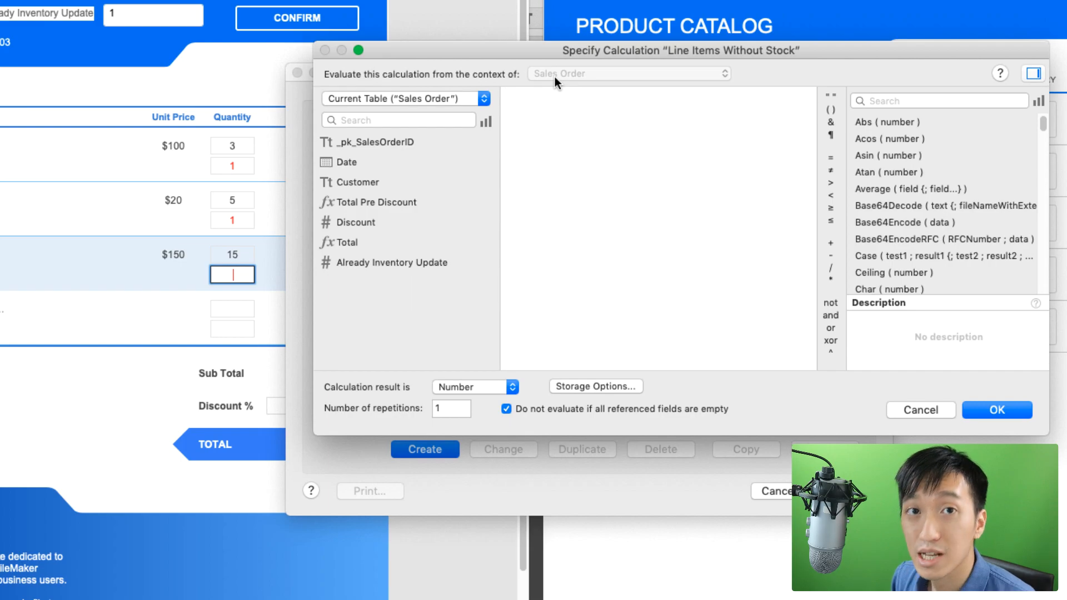
{"action": "left_click", "coordinate": [481, 99]}
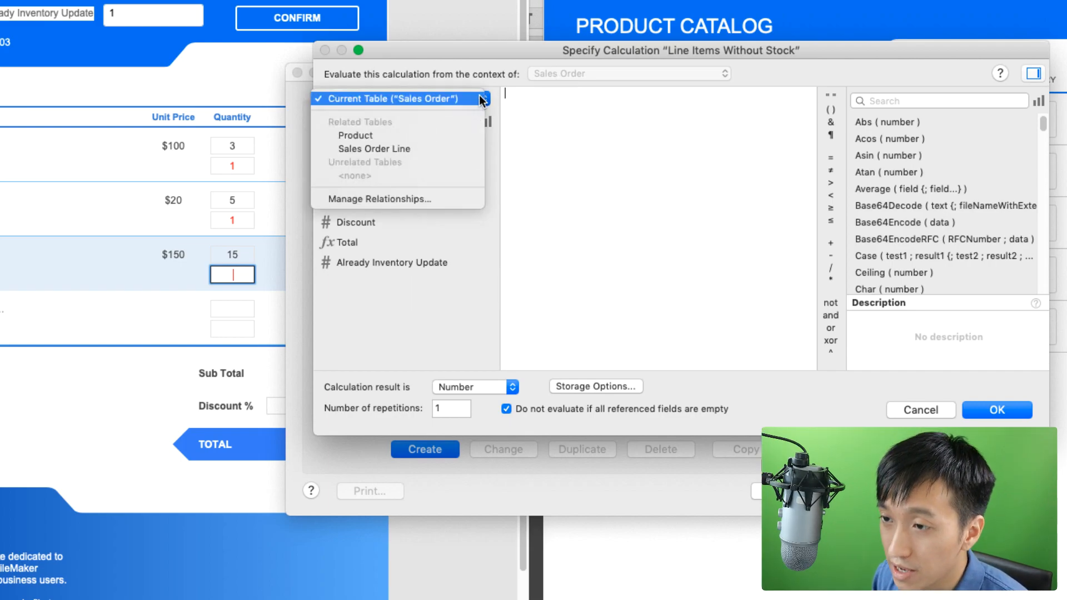
{"action": "left_click", "coordinate": [449, 147]}
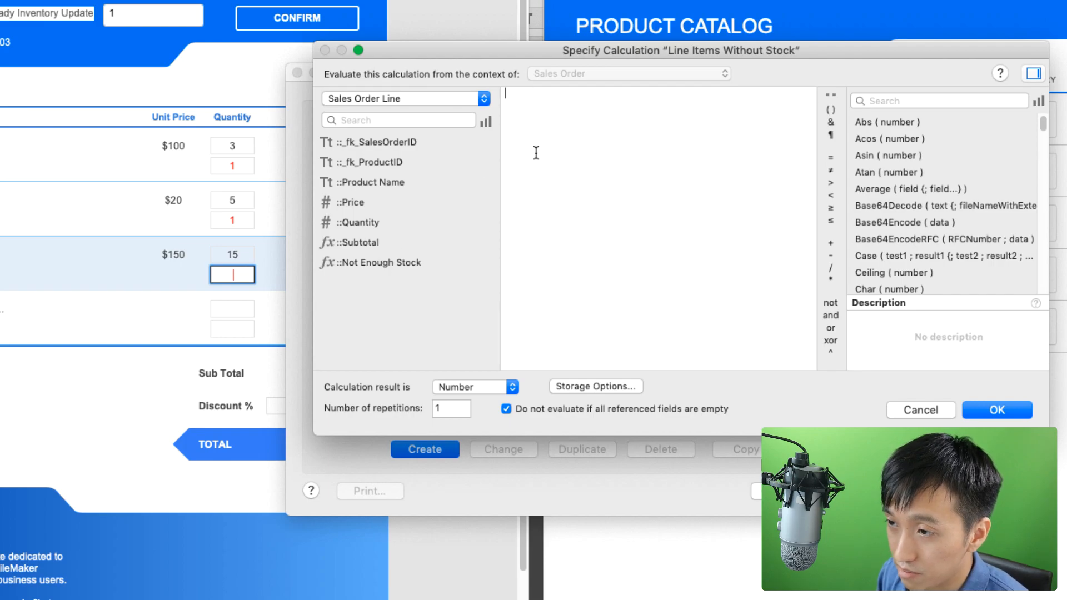
{"action": "type", "text": "sum"}
{"action": "key", "text": "Return"}
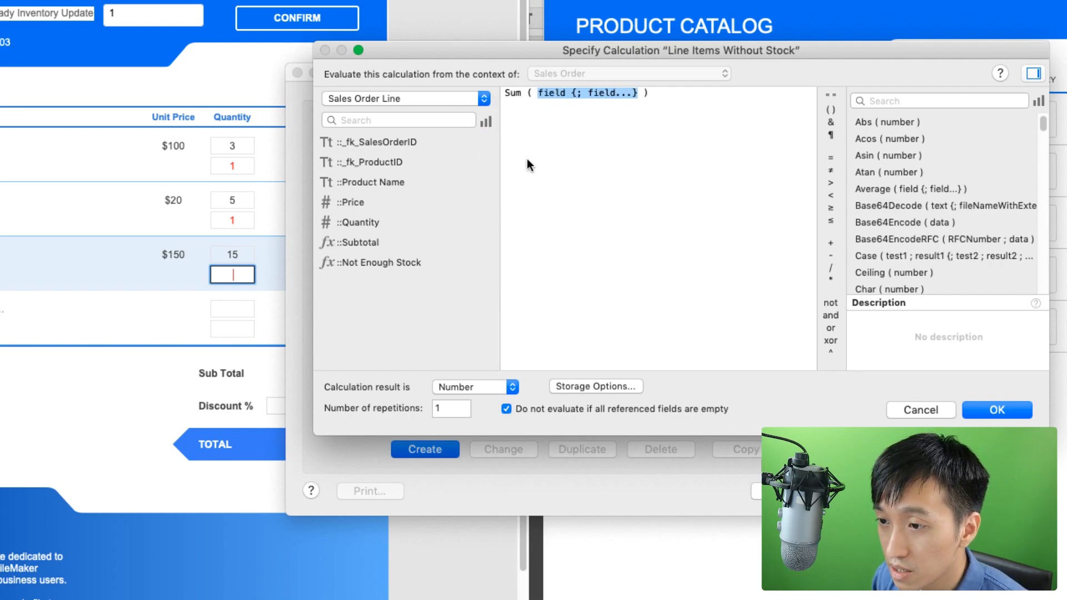
{"action": "left_click", "coordinate": [409, 262]}
{"action": "double_click", "coordinate": [429, 261]}
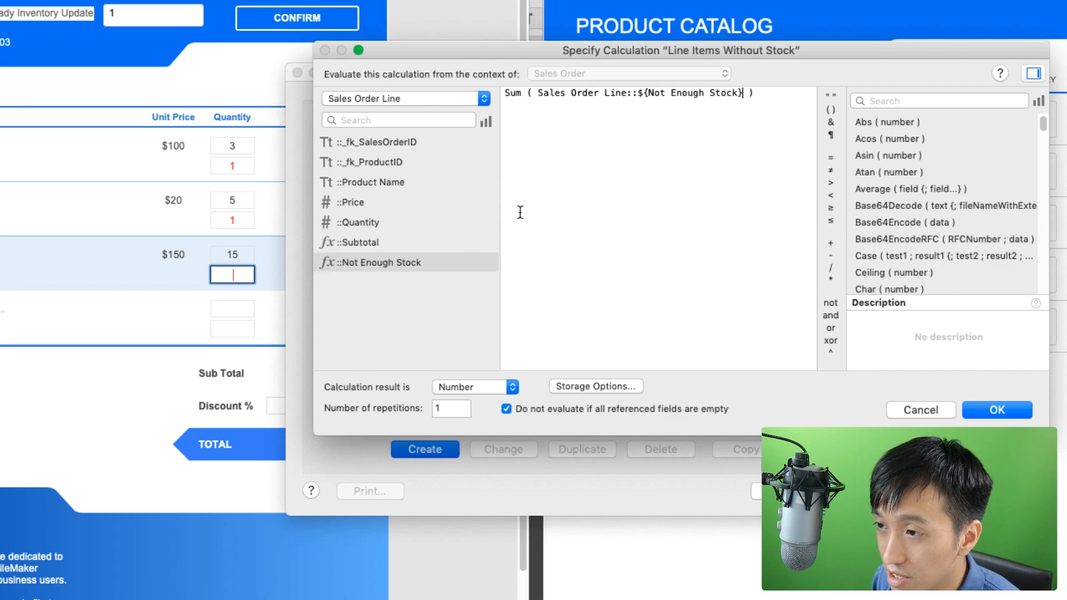
{"action": "left_click_drag", "start_coordinate": [743, 92], "coordinate": [540, 88]}
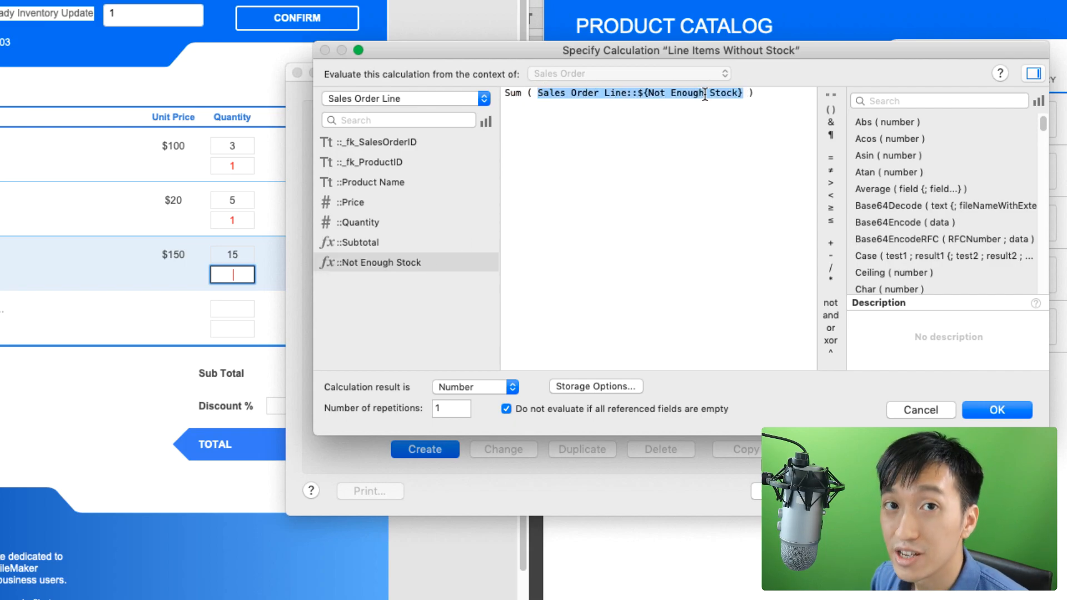
{"action": "left_click", "coordinate": [1000, 411]}
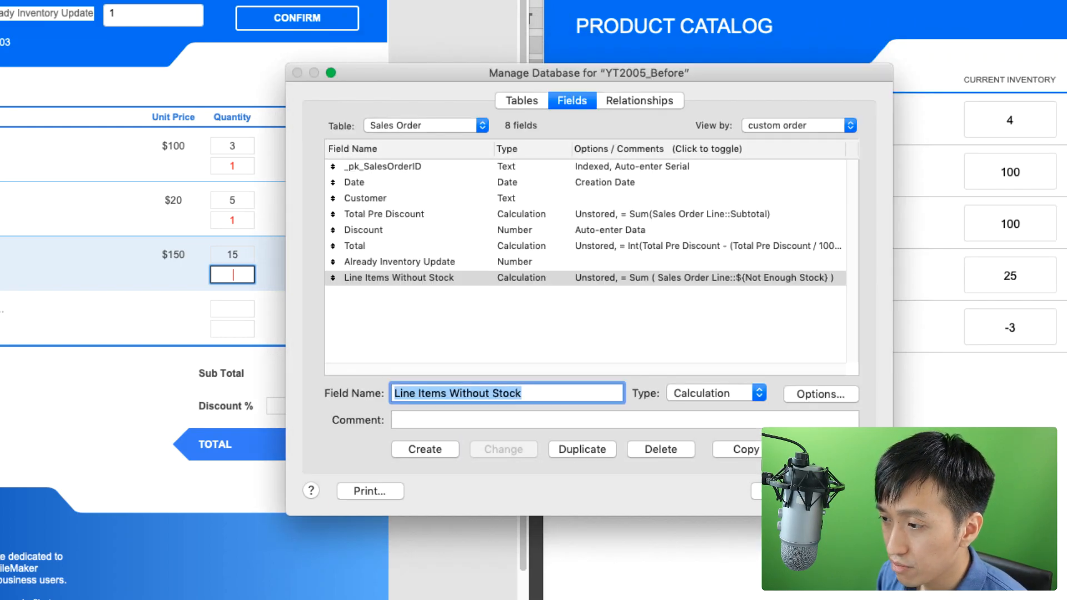
{"action": "left_click", "coordinate": [846, 491]}
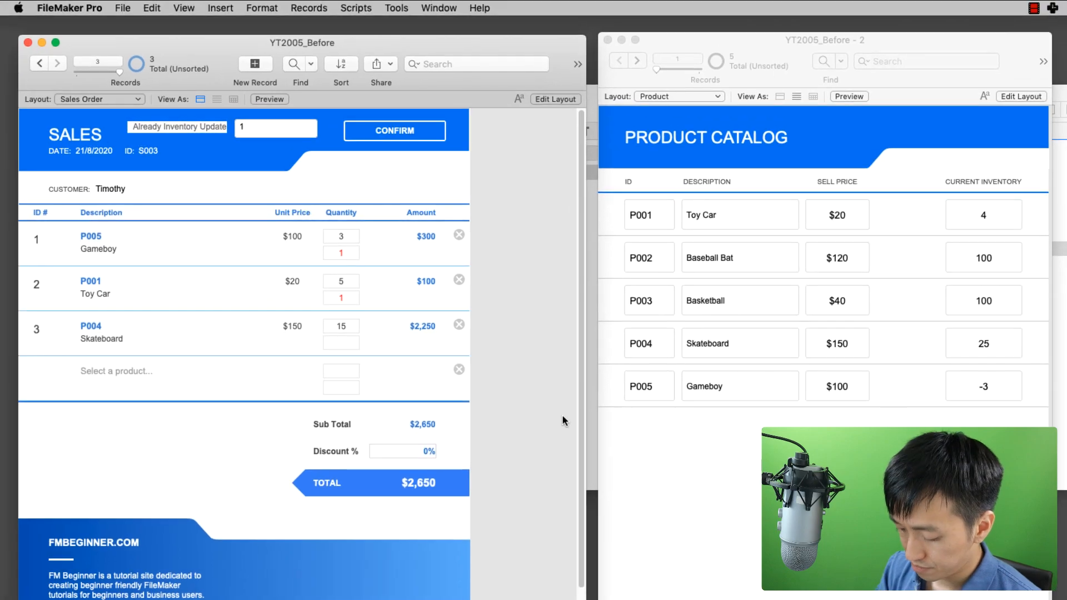
Step: In Layout mode, paste a copy of the Not Enough Stock field into the blank area below the portal and enlarge it
{"action": "key", "text": "super+l"}
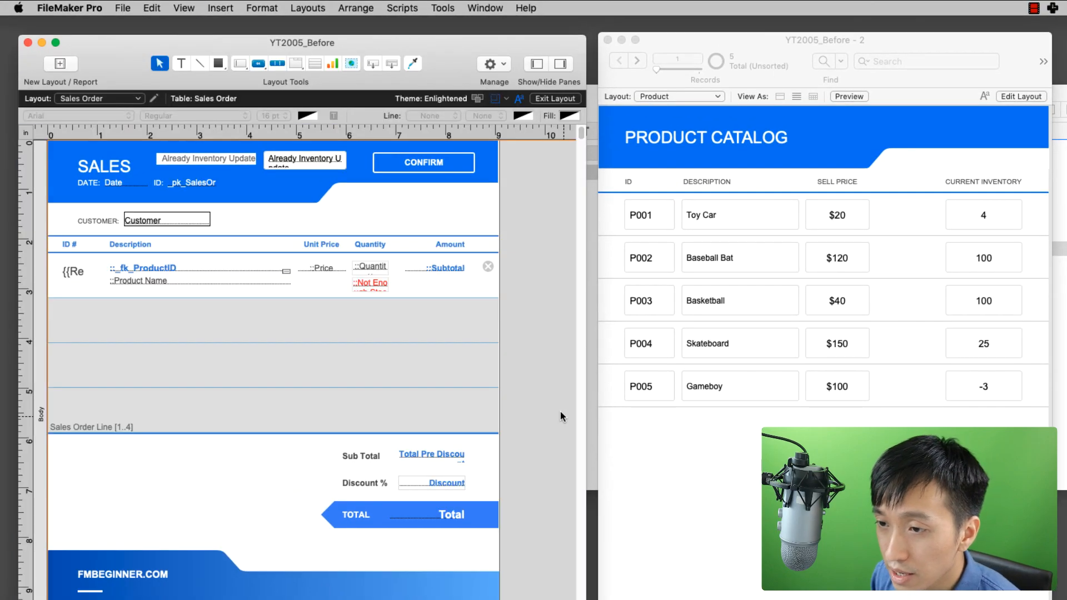
{"action": "left_click", "coordinate": [376, 286]}
{"action": "key", "text": "super+c"}
{"action": "left_click", "coordinate": [234, 452]}
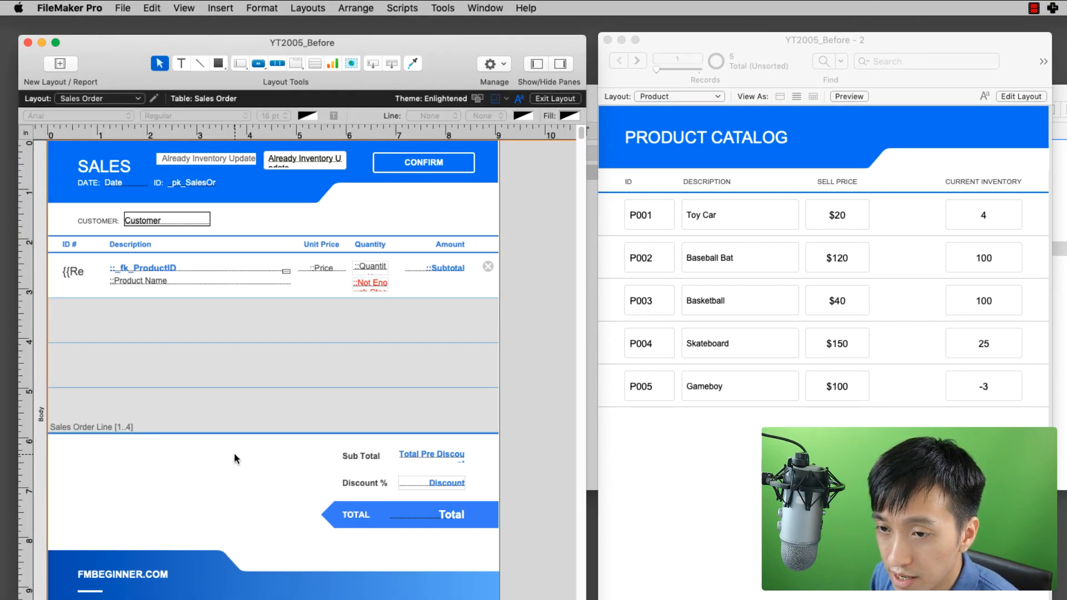
{"action": "key", "text": "super+v"}
{"action": "left_click_drag", "start_coordinate": [230, 456], "coordinate": [276, 467]}
Step: Reassign the pasted field to Sales Order's Line Items Without Stock and return to Browse mode
{"action": "double_click", "coordinate": [259, 463]}
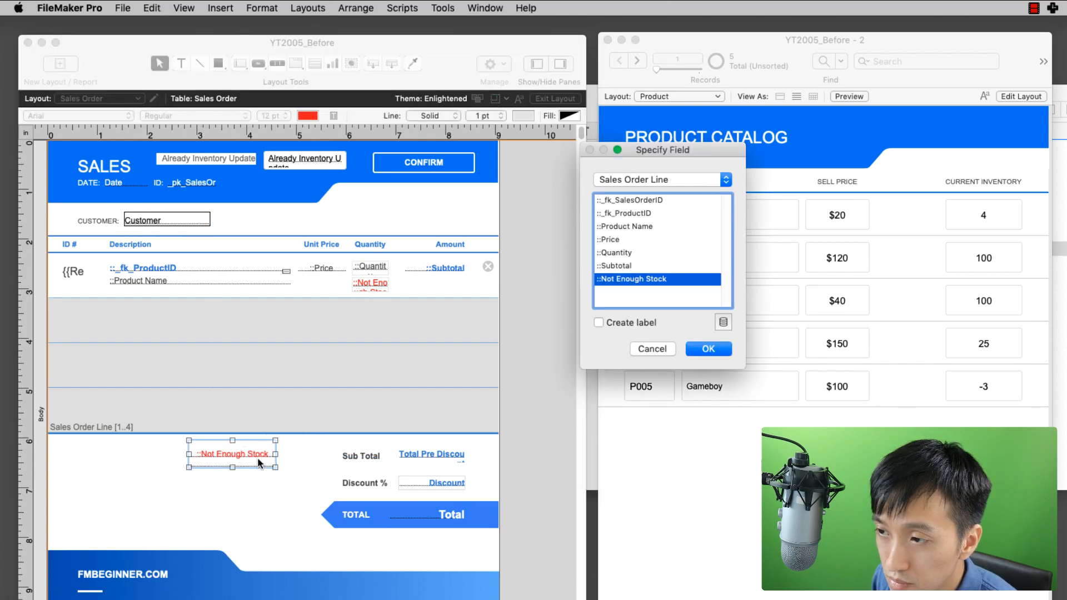
{"action": "left_click", "coordinate": [674, 177]}
{"action": "left_click", "coordinate": [665, 134]}
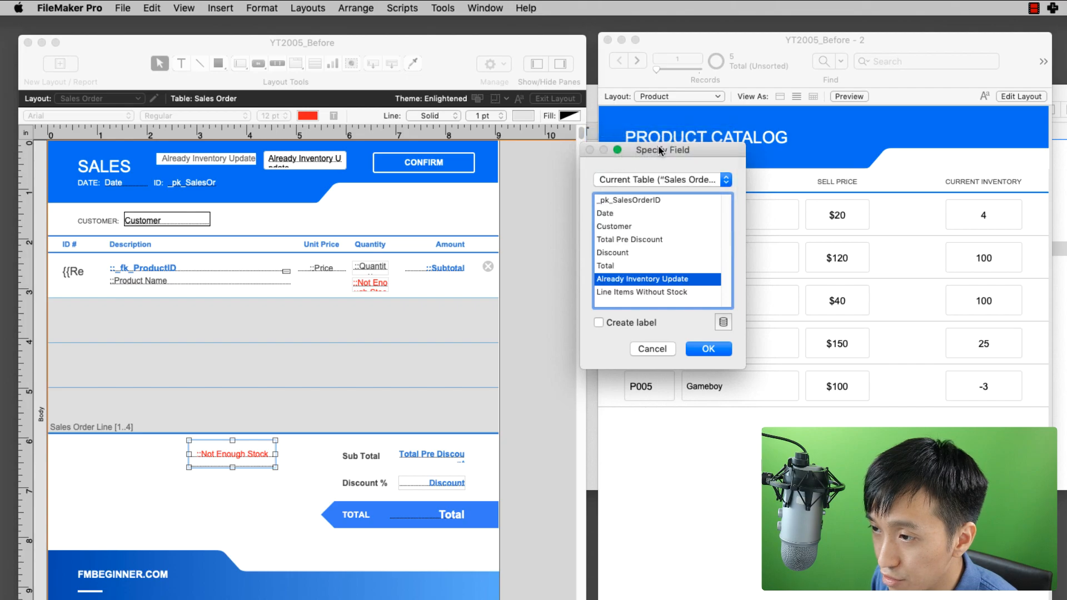
{"action": "double_click", "coordinate": [635, 292]}
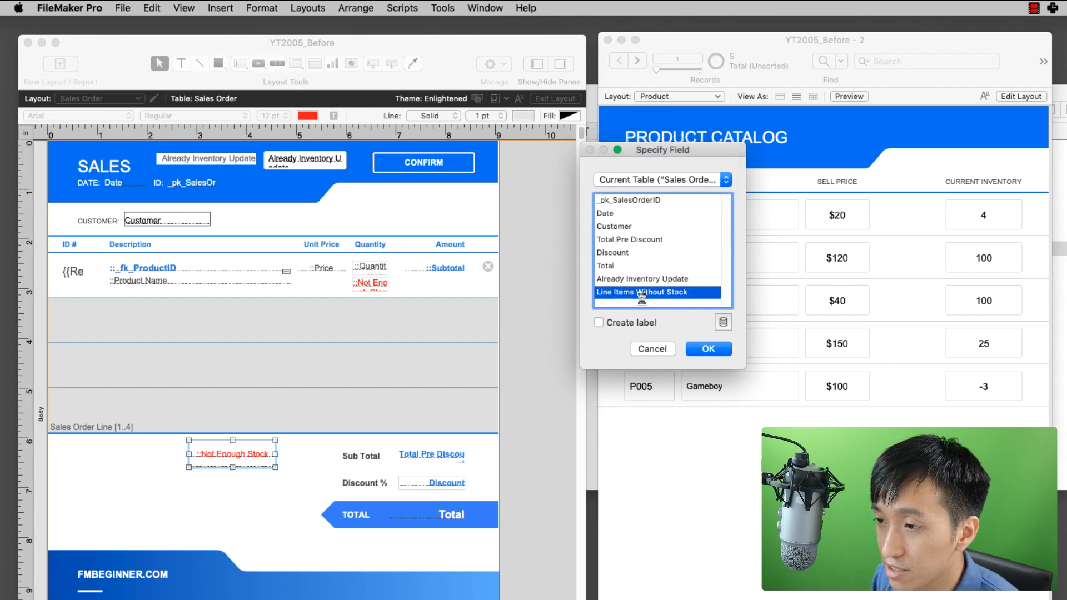
{"action": "key", "text": "super+b"}
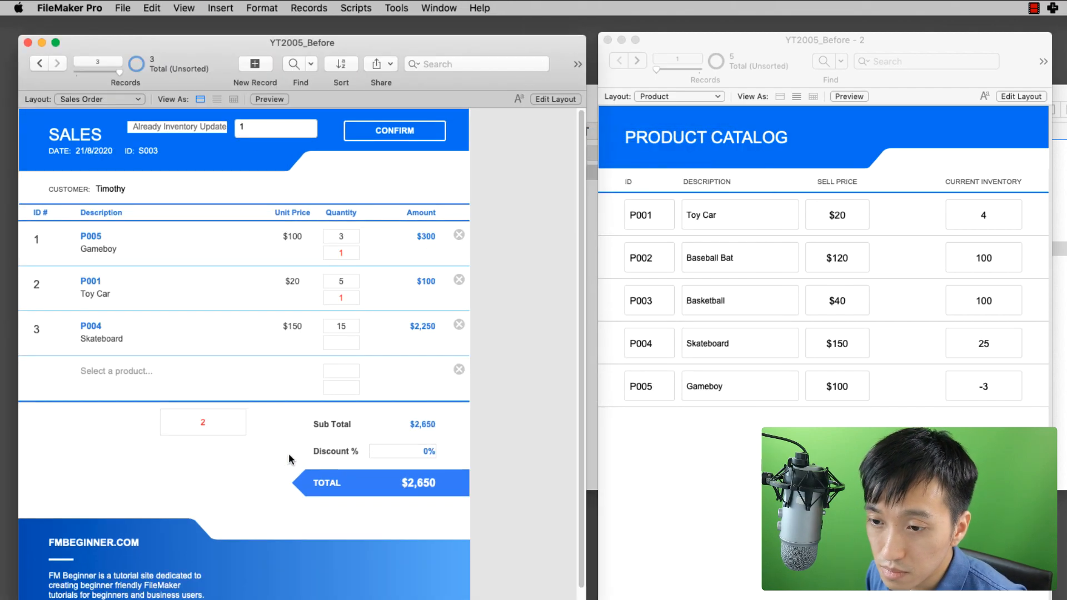
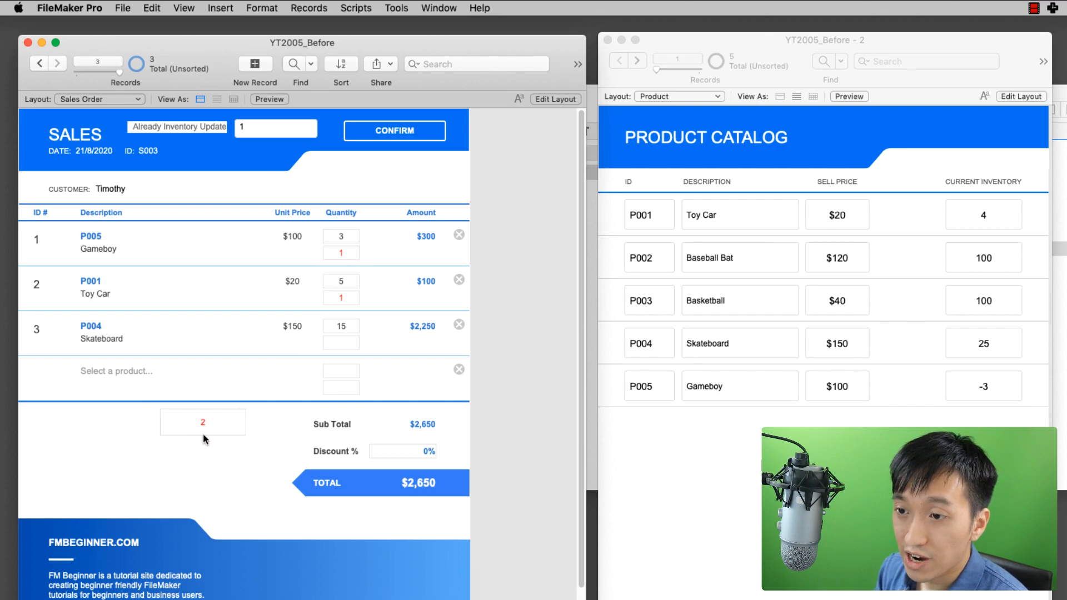
Step: Open the Deduct stock script in Script Workspace and insert blank lines between the already-updated check and the Security safeguard section
{"action": "left_click", "coordinate": [358, 8]}
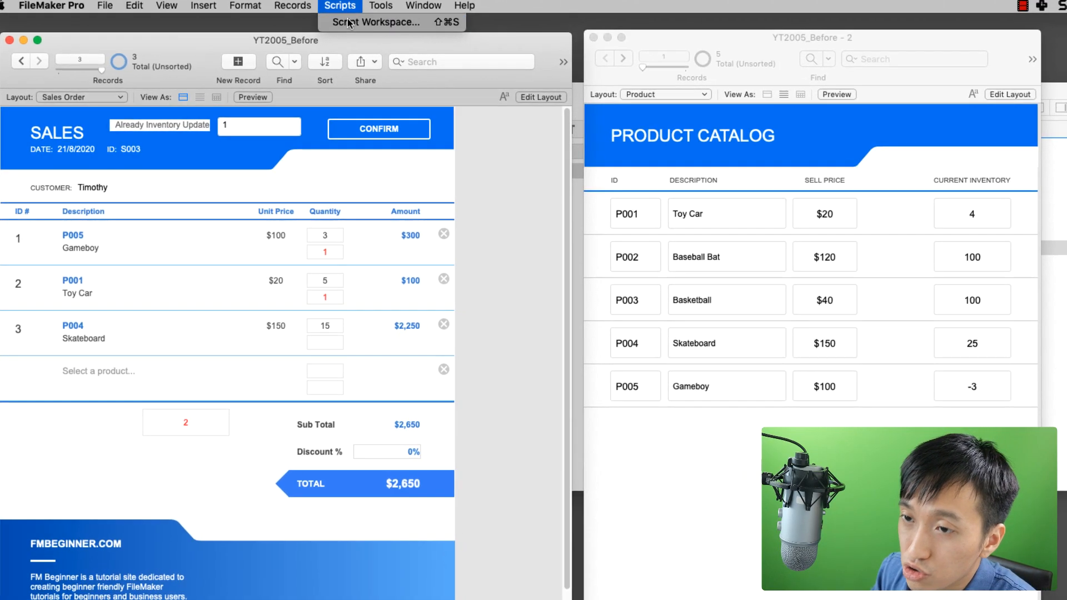
{"action": "left_click", "coordinate": [349, 22]}
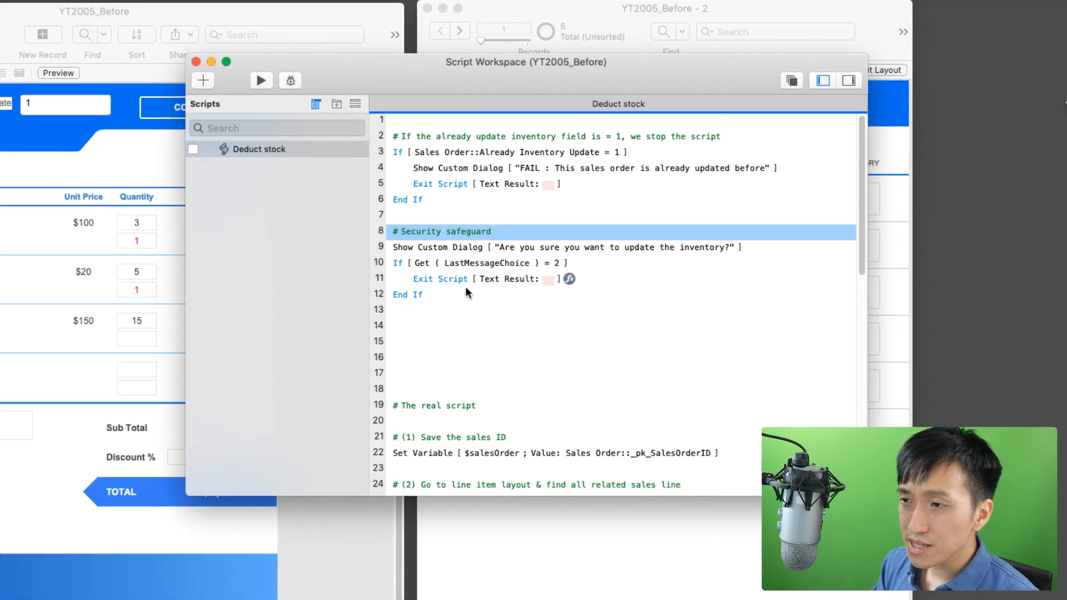
{"action": "left_click", "coordinate": [448, 201]}
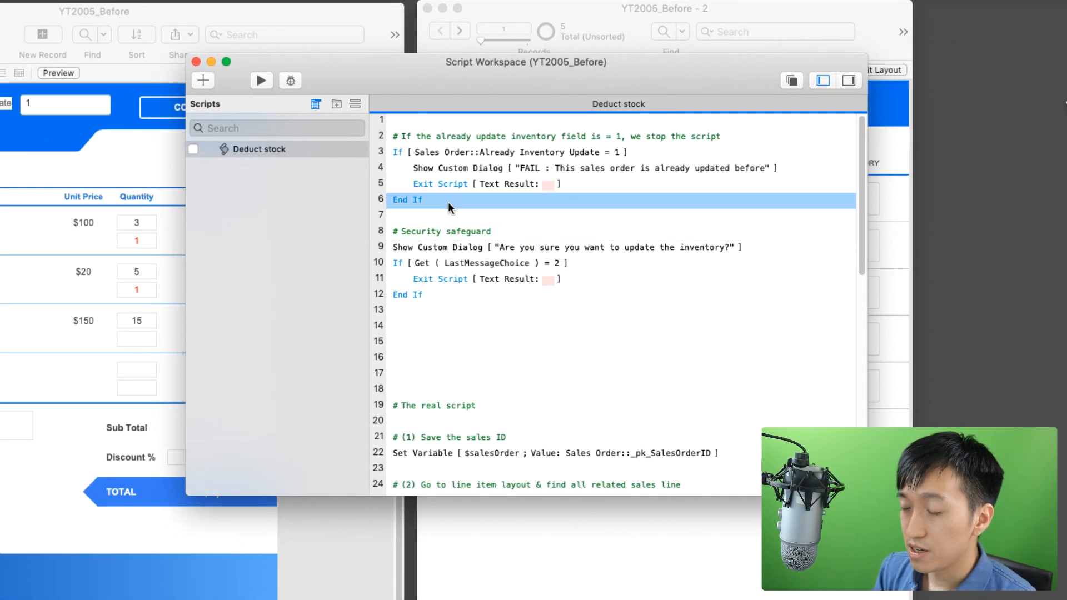
{"action": "key", "text": "Return"}
{"action": "key", "text": "Return"}
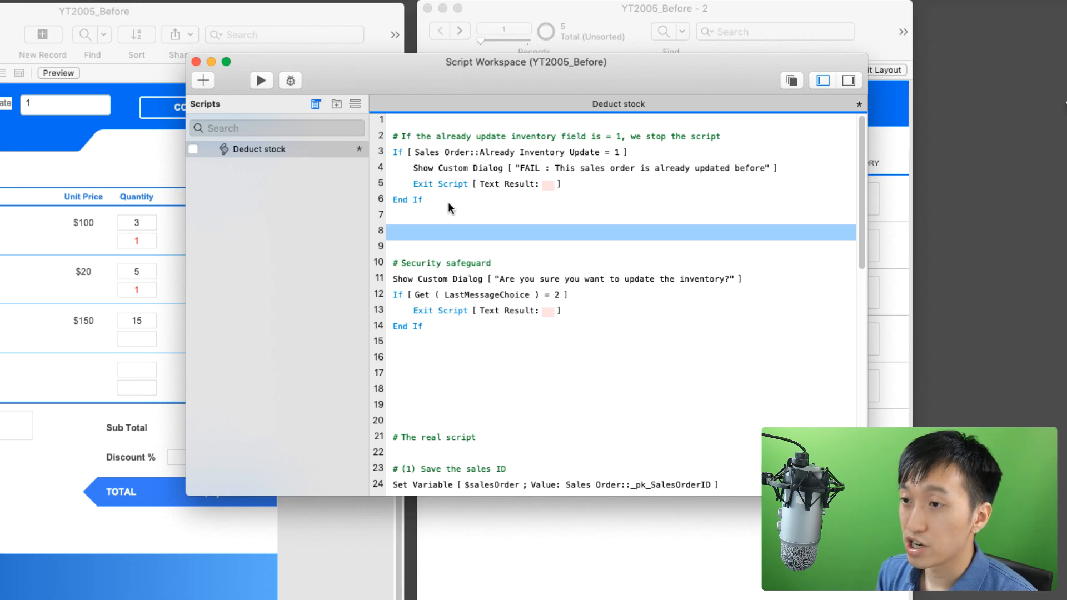
Step: Add the comment "If at least 1 line item within the sales order is without enough stock, then quit the script" on the blank line
{"action": "type", "text": "# "}
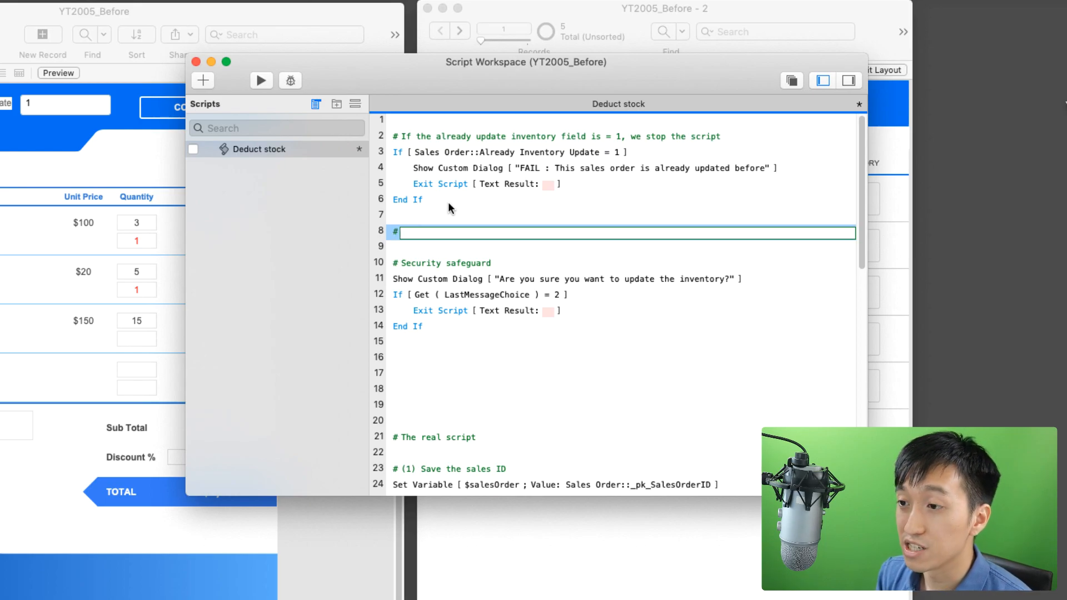
{"action": "type", "text": "If"}
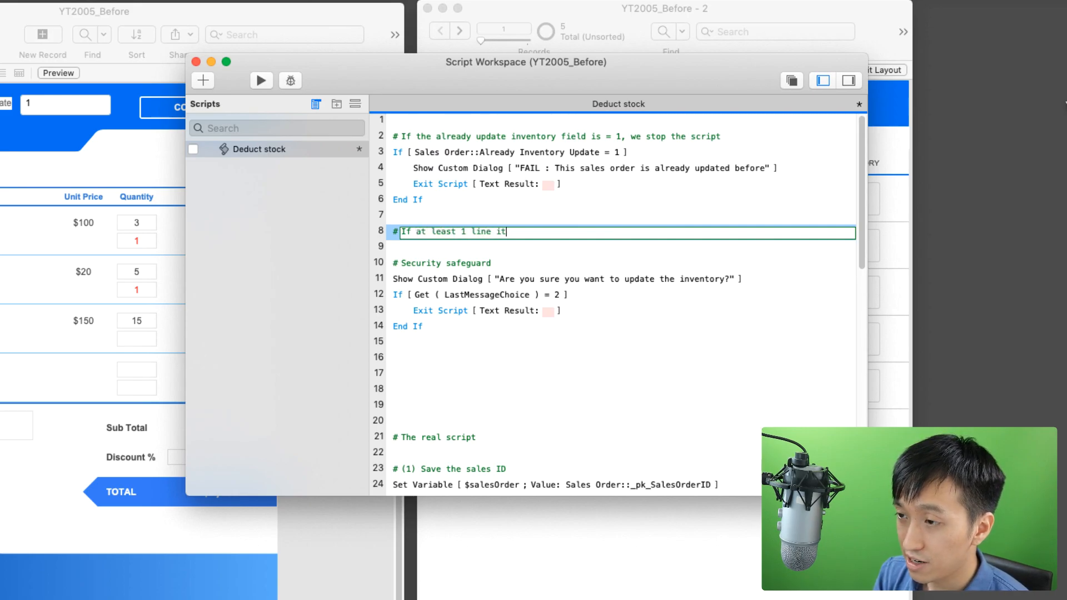
{"action": "type", "text": "at least 1 line item within the sales order is "}
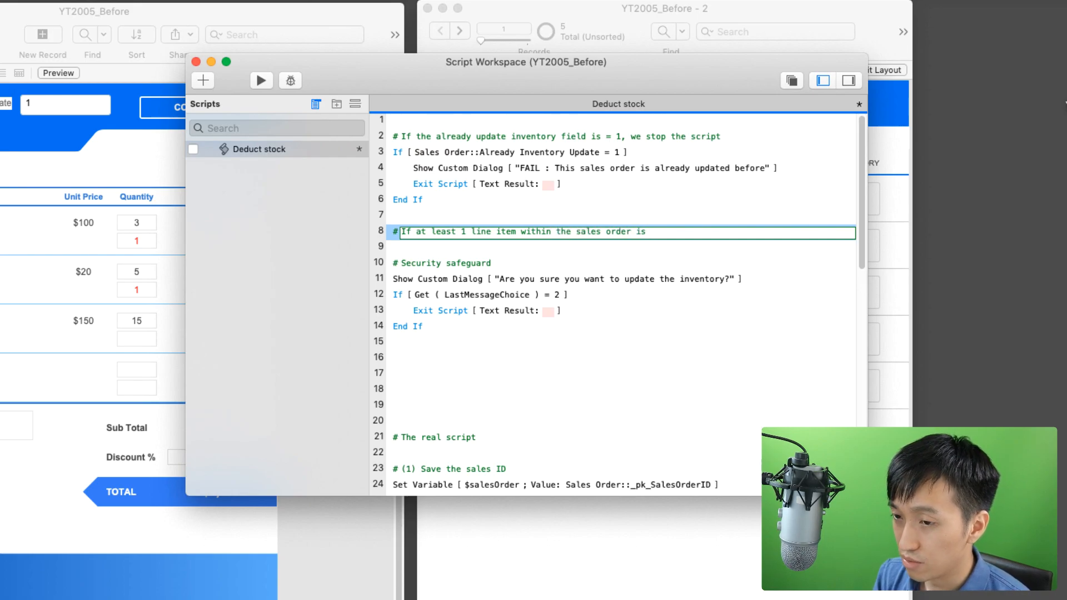
{"action": "type", "text": "without enough"}
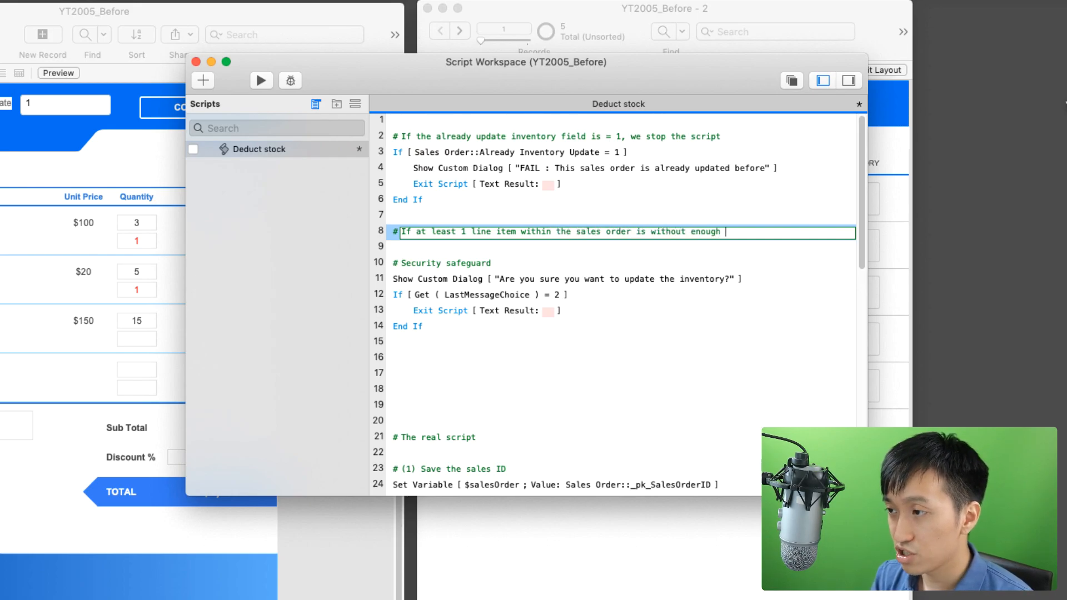
{"action": "type", "text": " stock, then wqui"}
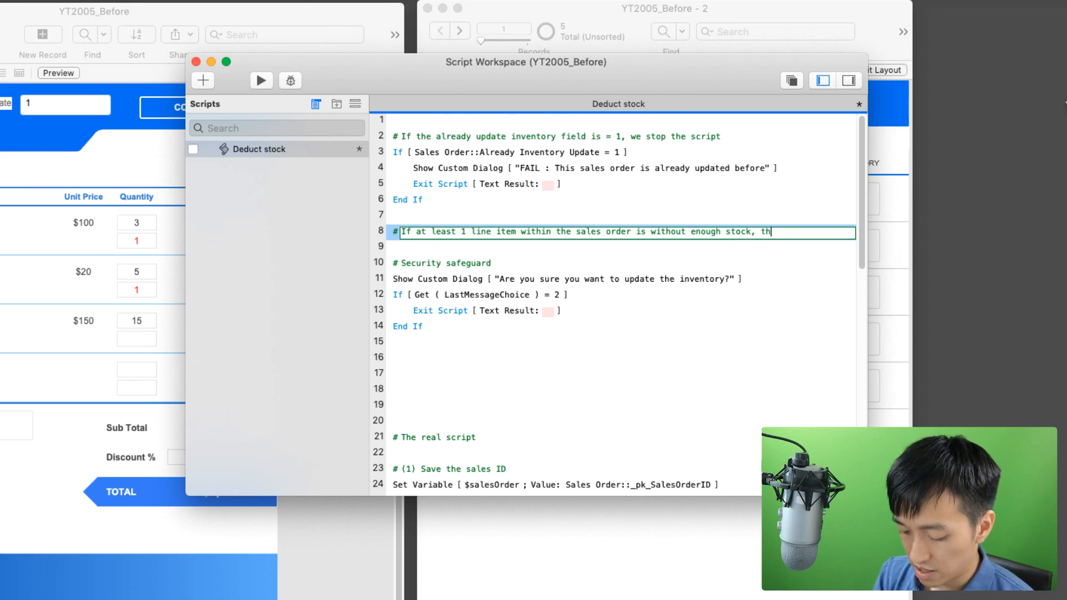
{"action": "key", "text": "BackSpace"}
{"action": "key", "text": "BackSpace"}
{"action": "key", "text": "BackSpace"}
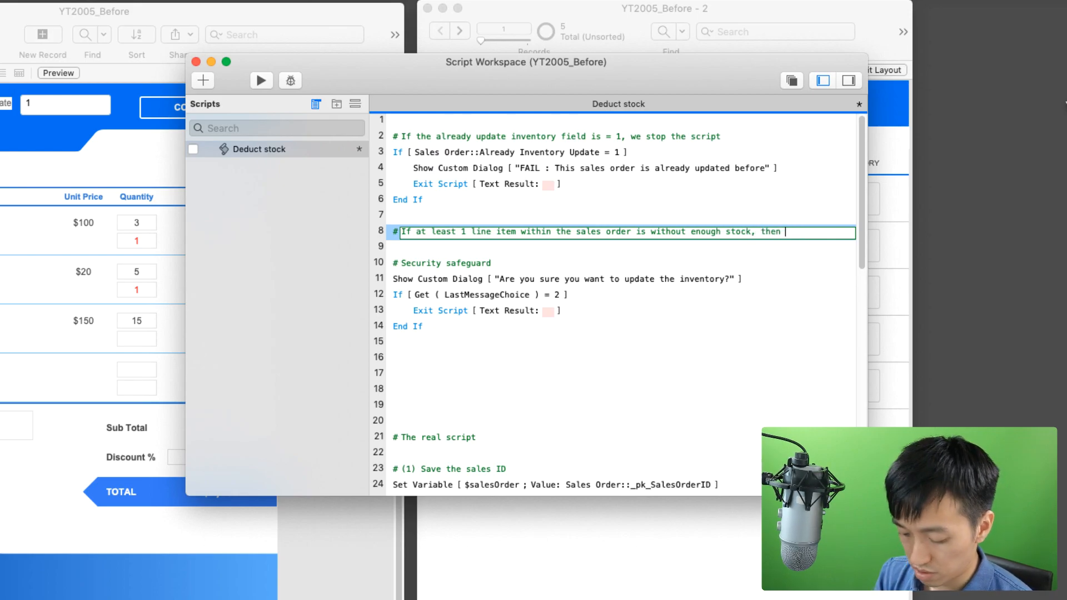
{"action": "type", "text": "the script"}
{"action": "key", "text": "Return"}
{"action": "key", "text": "Return"}
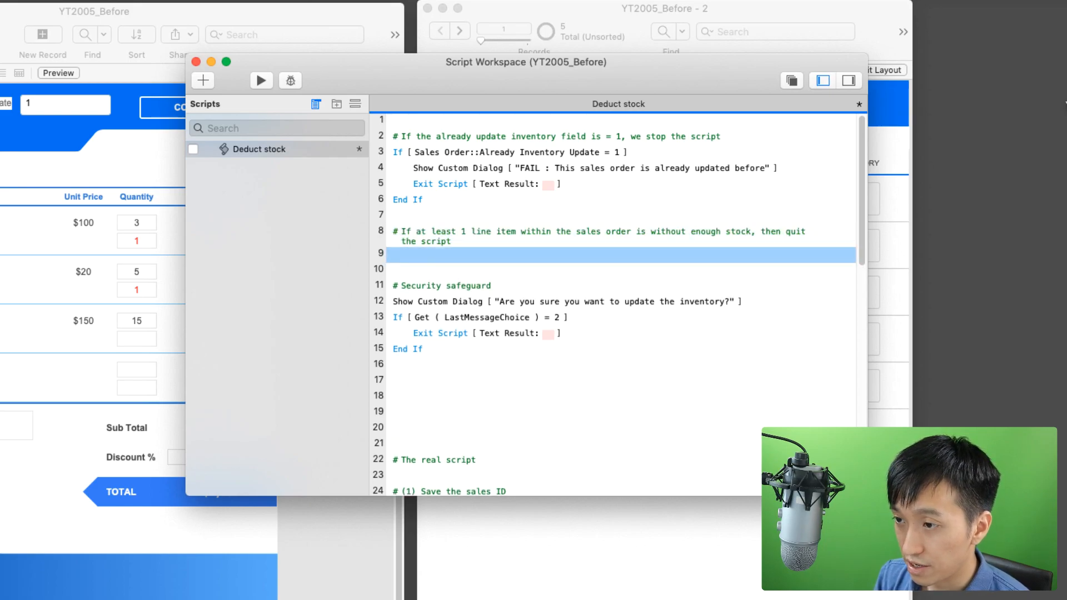
Step: Add an If step below the comment with the condition Sales Order::Line Items Without Stock > 0
{"action": "type", "text": "if"}
{"action": "key", "text": "Return"}
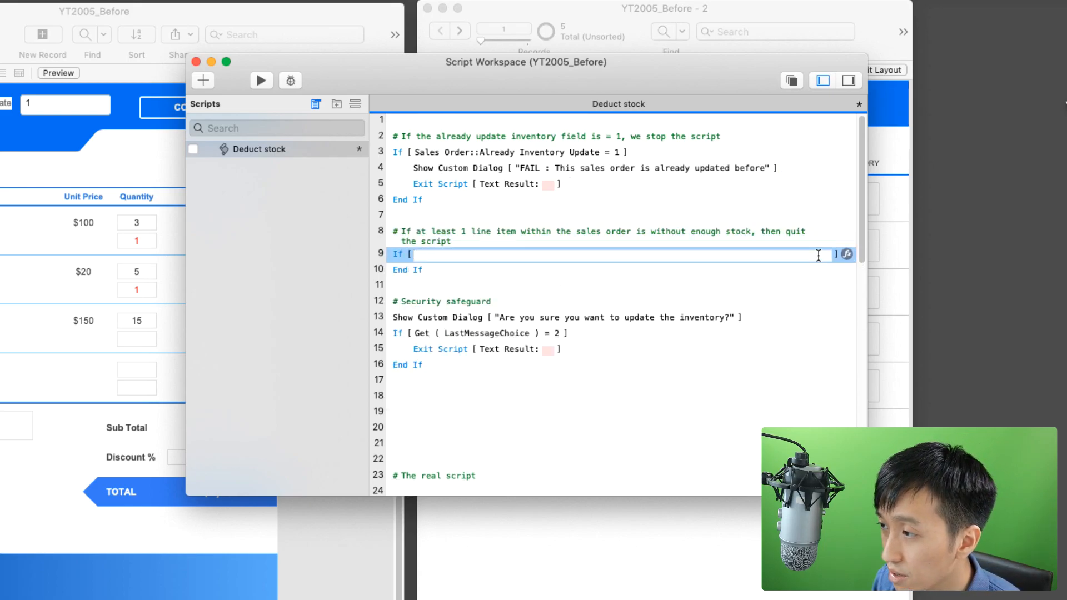
{"action": "left_click", "coordinate": [846, 254]}
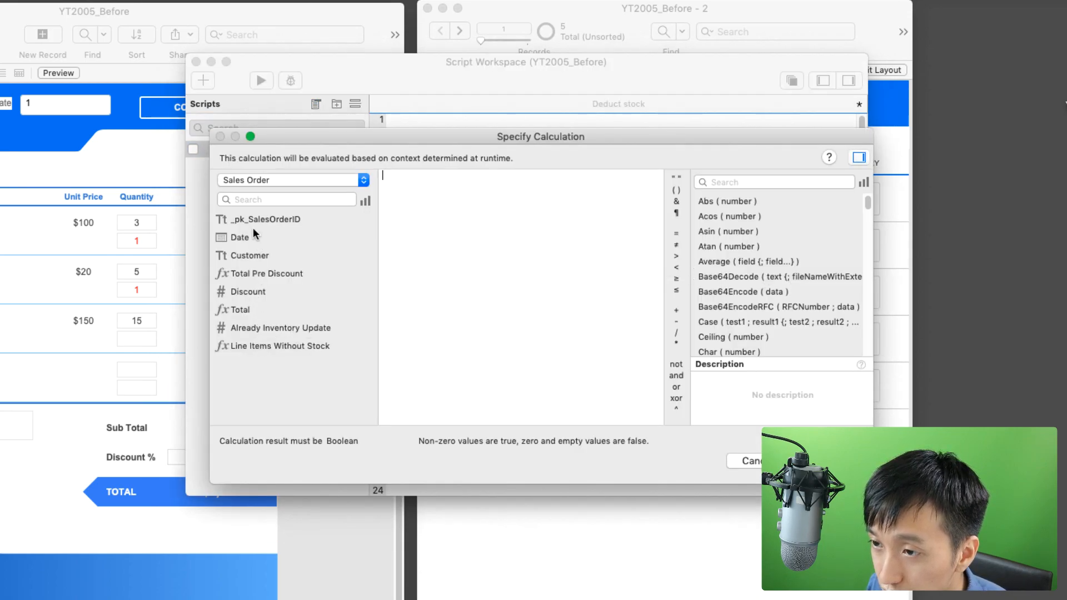
{"action": "double_click", "coordinate": [251, 345]}
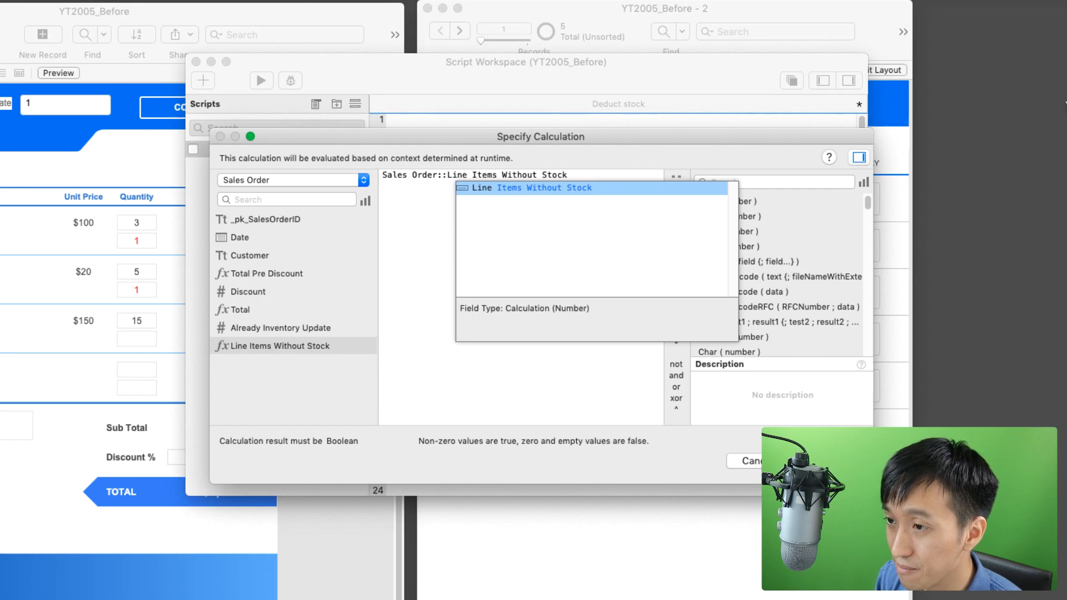
{"action": "type", "text": "> 0"}
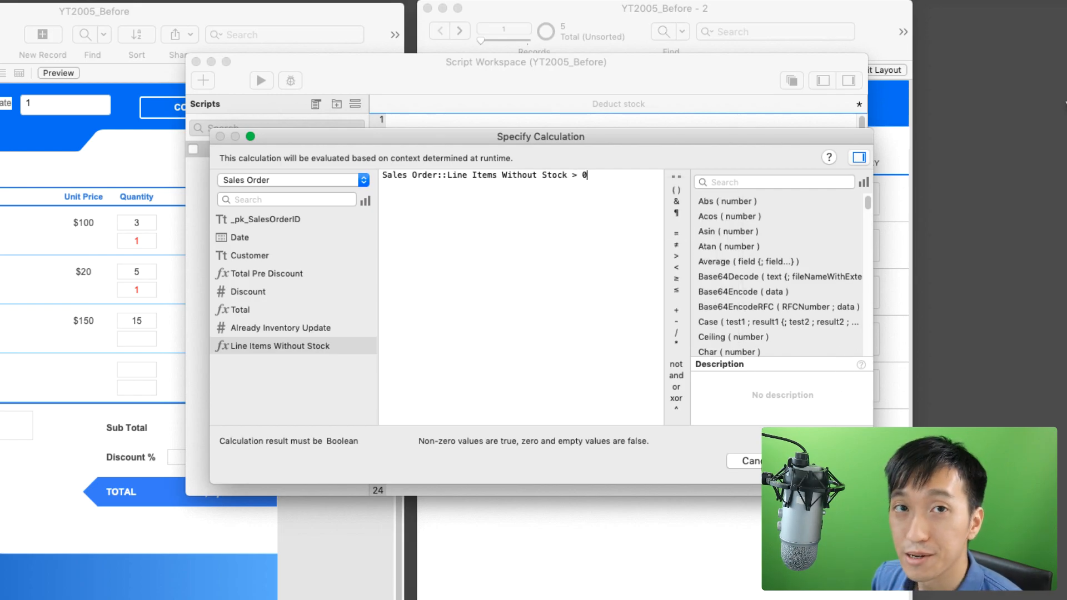
{"action": "left_click", "coordinate": [831, 461]}
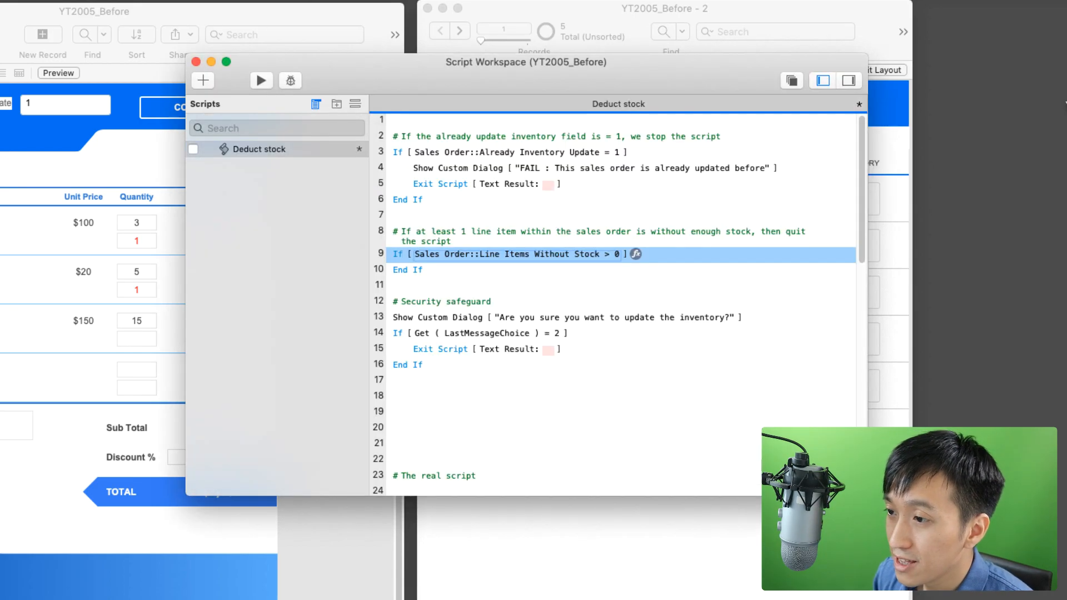
Step: Add an Exit Script step inside the Line Items Without Stock If block
{"action": "key", "text": "Return"}
{"action": "type", "text": "exi"}
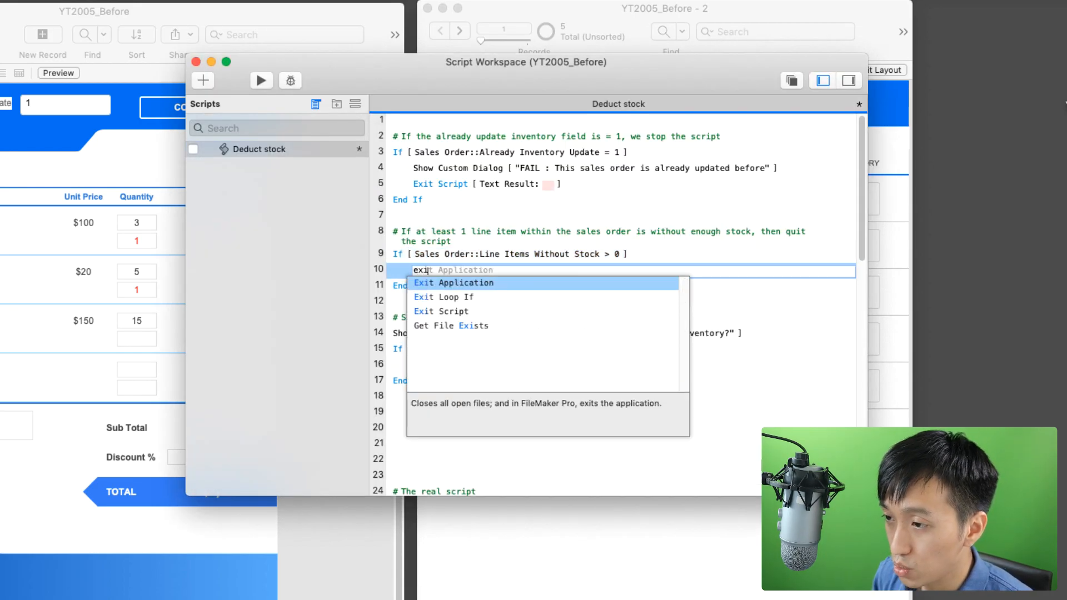
{"action": "key", "text": "Down"}
{"action": "key", "text": "Down"}
{"action": "key", "text": "Return"}
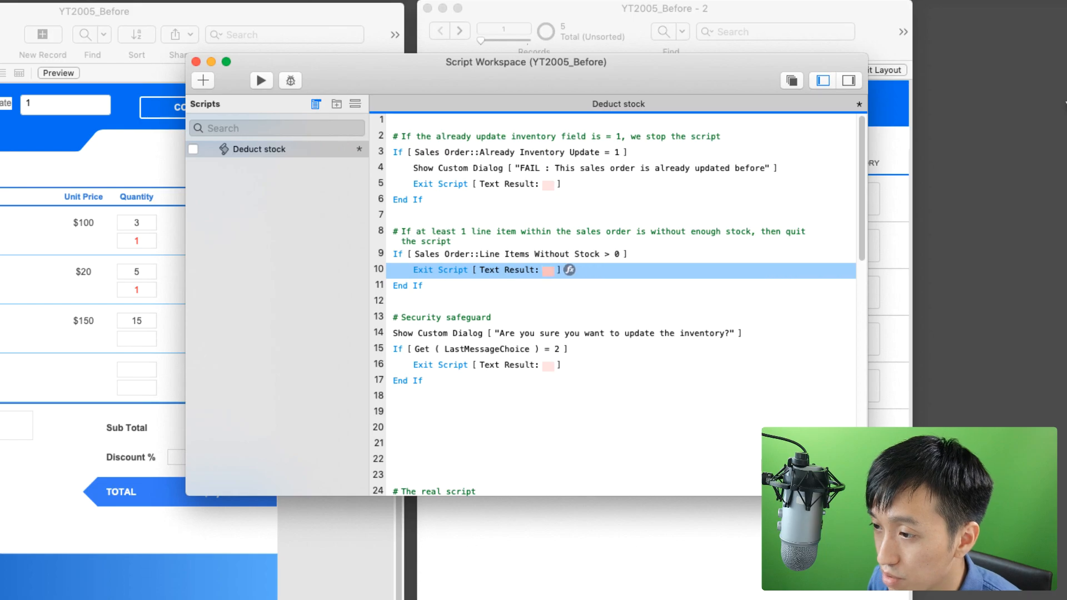
Step: Copy the Show Custom Dialog step from the already-updated check into the new If block, above its Exit Script step
{"action": "key", "text": "Up"}
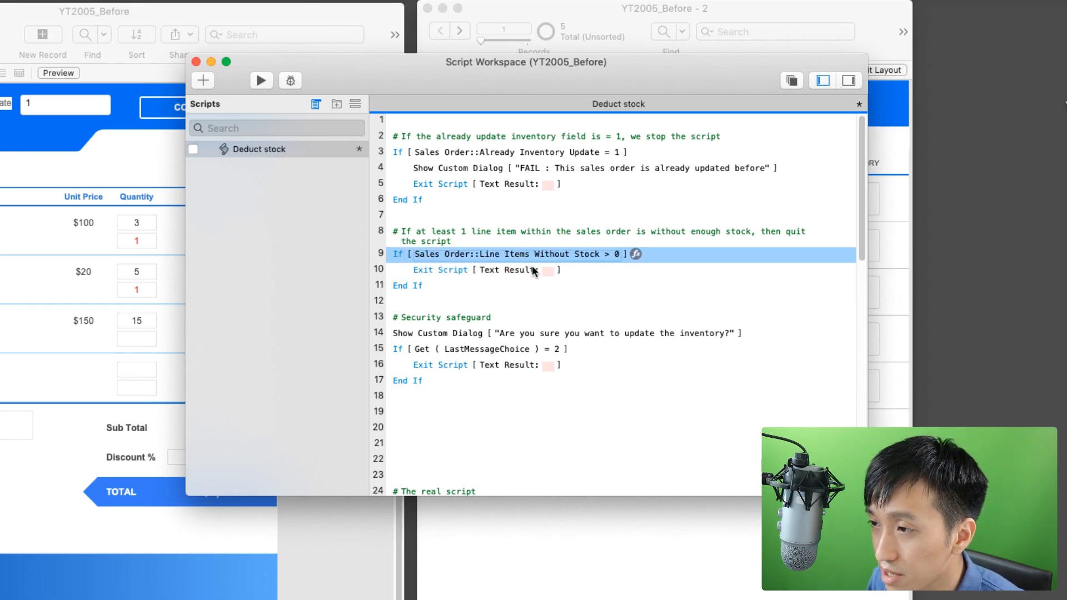
{"action": "left_click", "coordinate": [478, 167]}
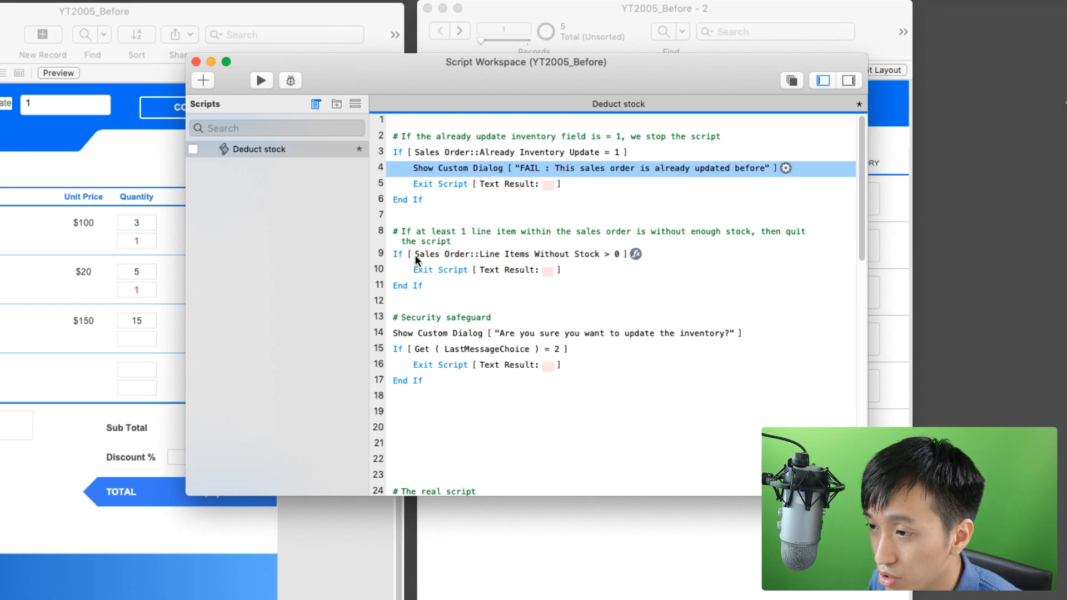
{"action": "left_click", "coordinate": [399, 257]}
{"action": "type", "text": "Show Custom Dialog [ \"FAIL : This sales order is already updated before\" ]"}
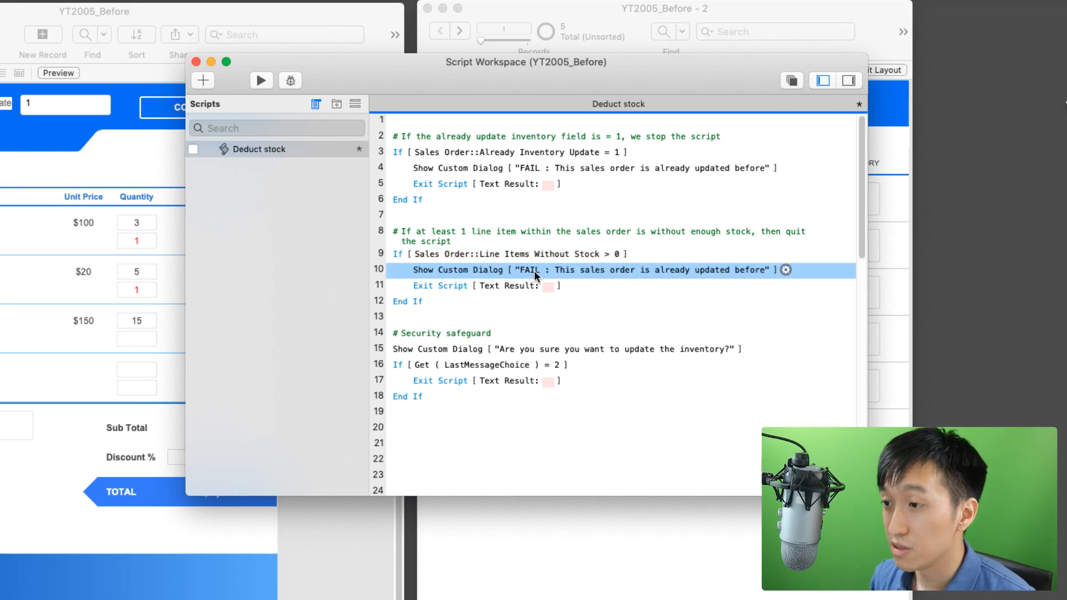
Step: Change the copied dialog's message to "FAIL : One or more of the line item does not have enough stock to fulfill it"
{"action": "double_click", "coordinate": [534, 272]}
{"action": "left_click", "coordinate": [639, 245]}
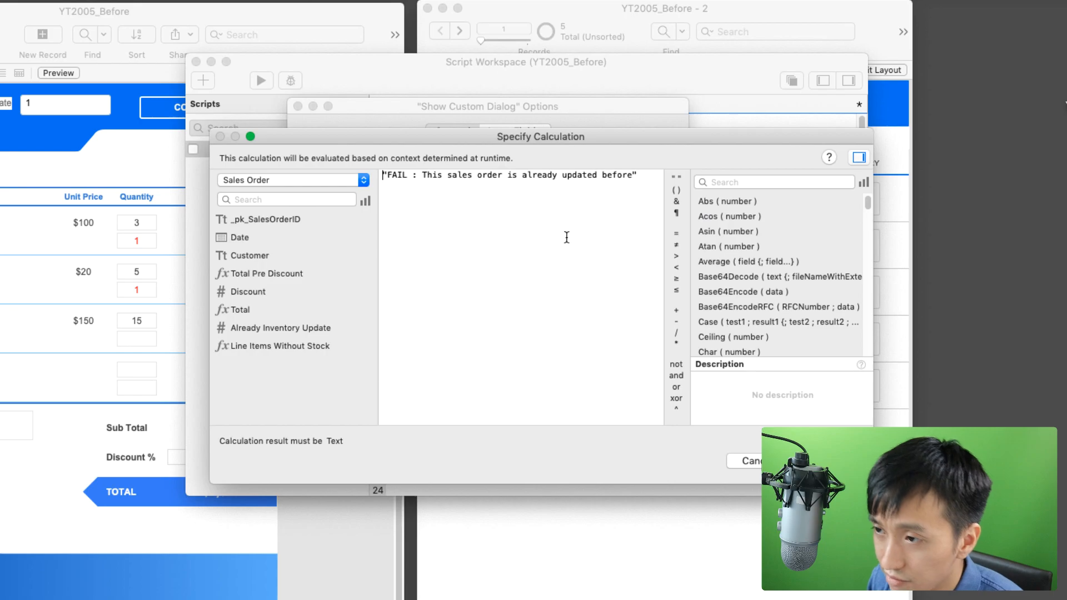
{"action": "left_click_drag", "start_coordinate": [422, 176], "coordinate": [632, 176]}
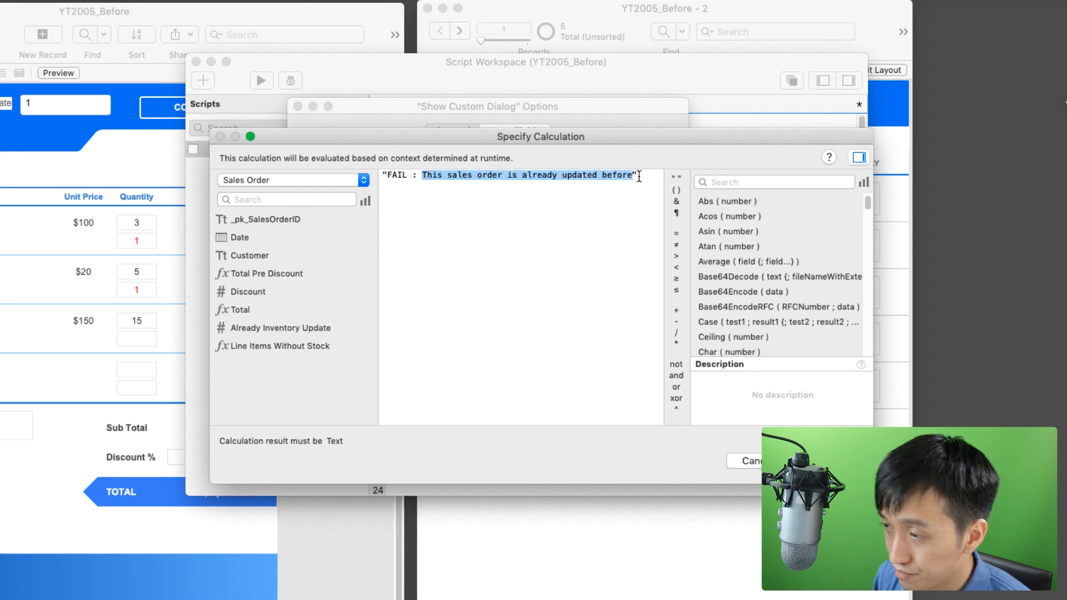
{"action": "type", "text": "One or mo"}
{"action": "type", "text": "re of the line item "}
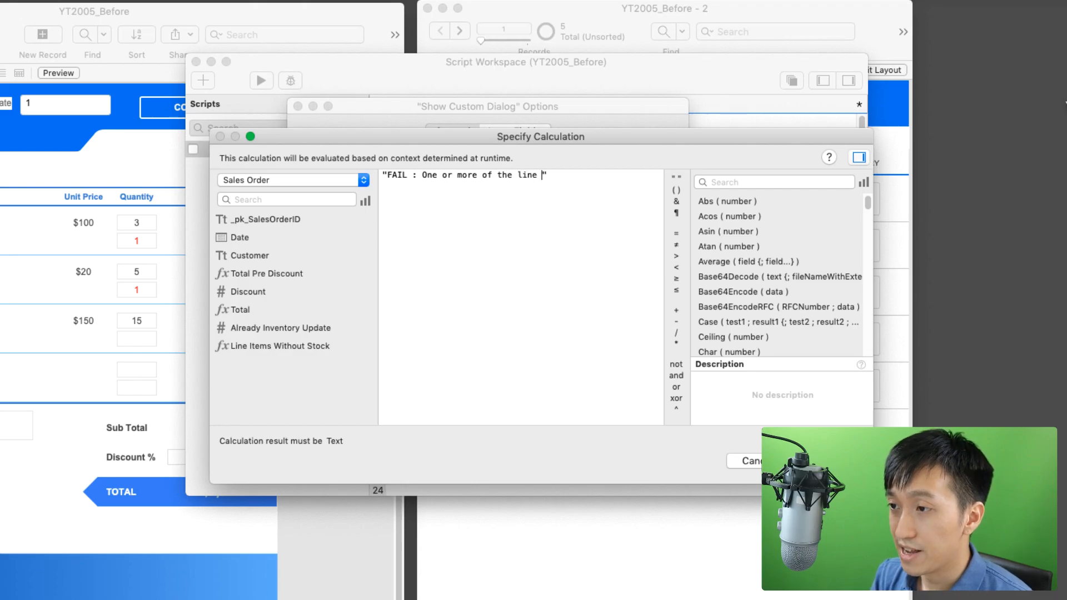
{"action": "type", "text": "does not have enoug"}
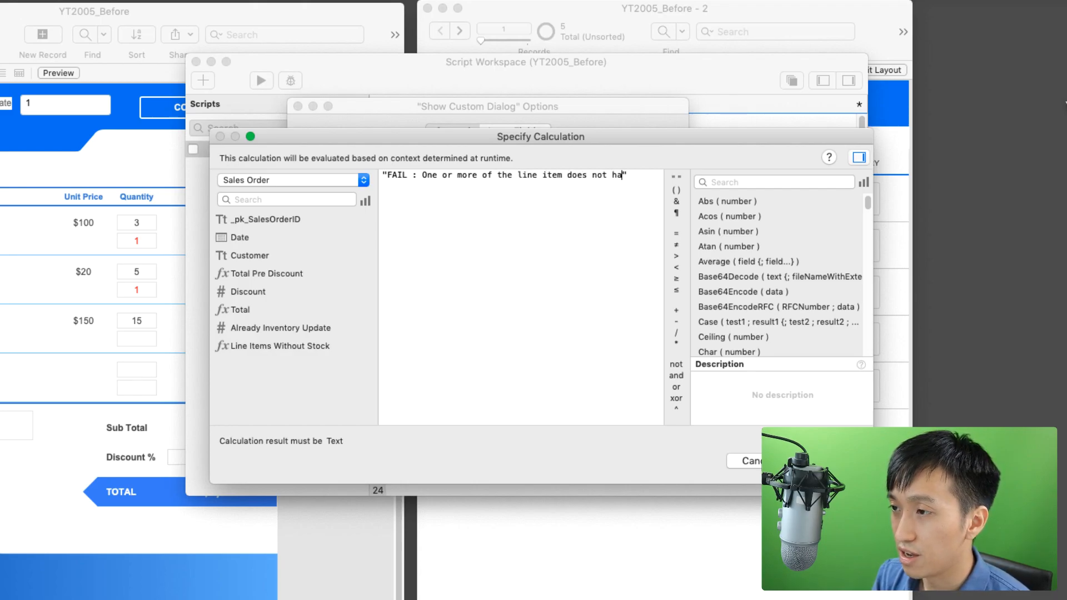
{"action": "type", "text": "h stock to fulfil"}
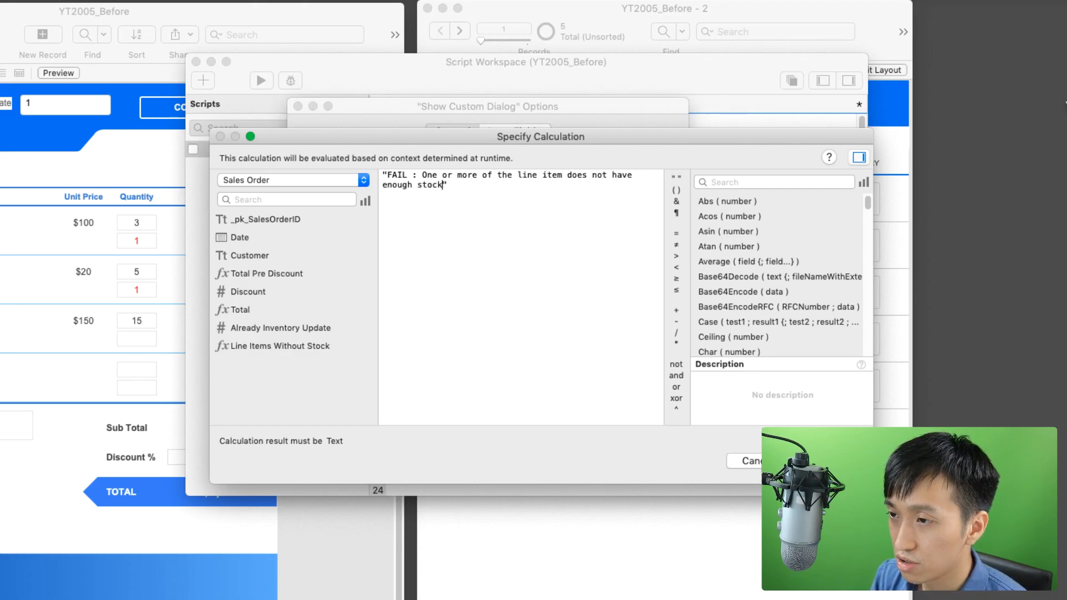
{"action": "type", "text": " it"}
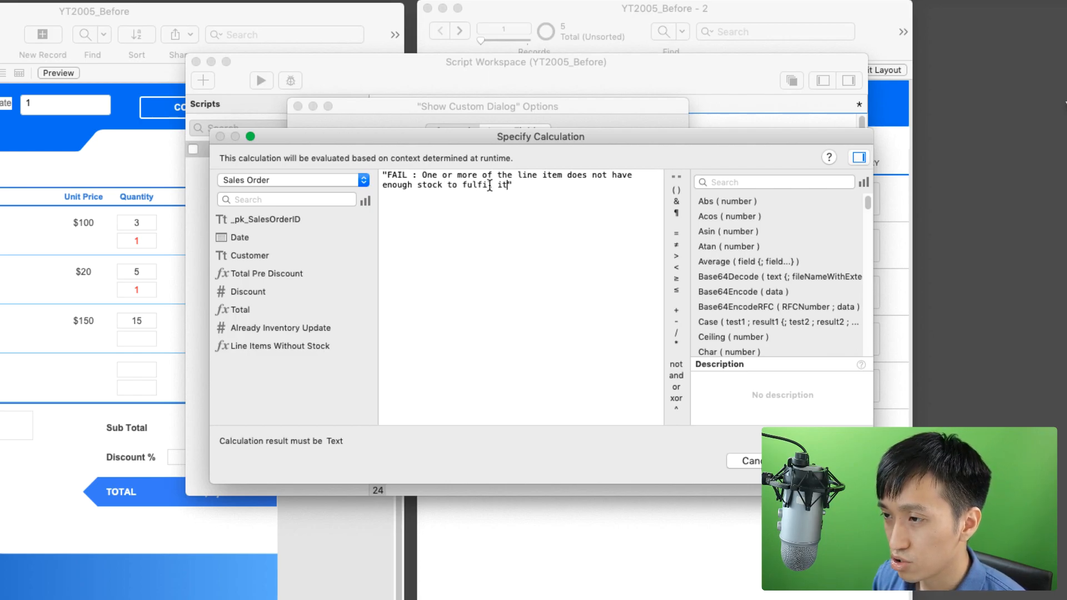
{"action": "key", "text": "Left"}
{"action": "key", "text": "Left"}
{"action": "key", "text": "Left"}
{"action": "type", "text": "l"}
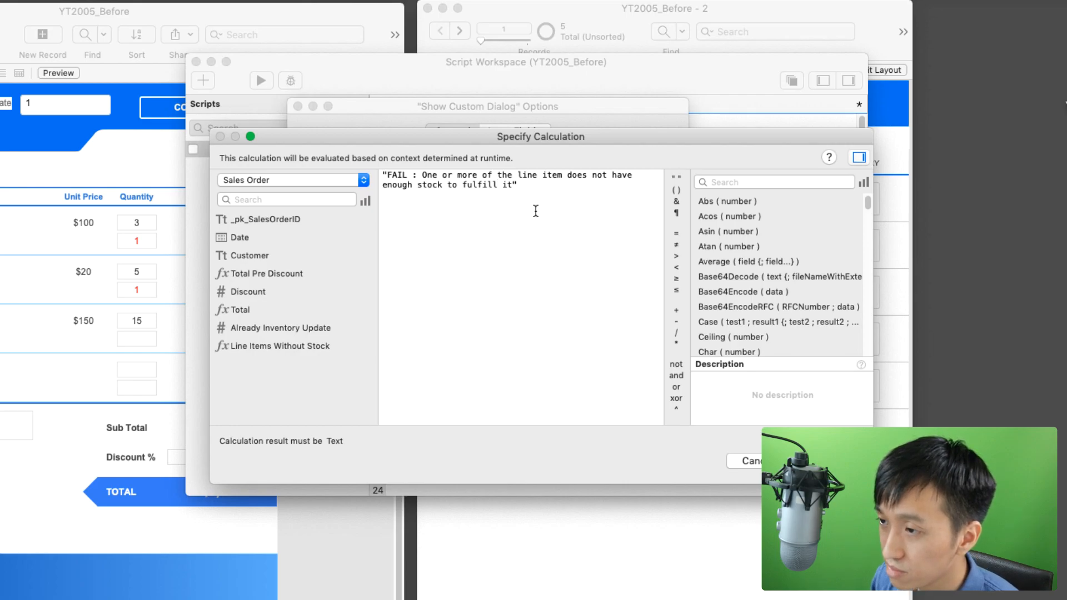
{"action": "left_click", "coordinate": [827, 461]}
{"action": "left_click", "coordinate": [650, 415]}
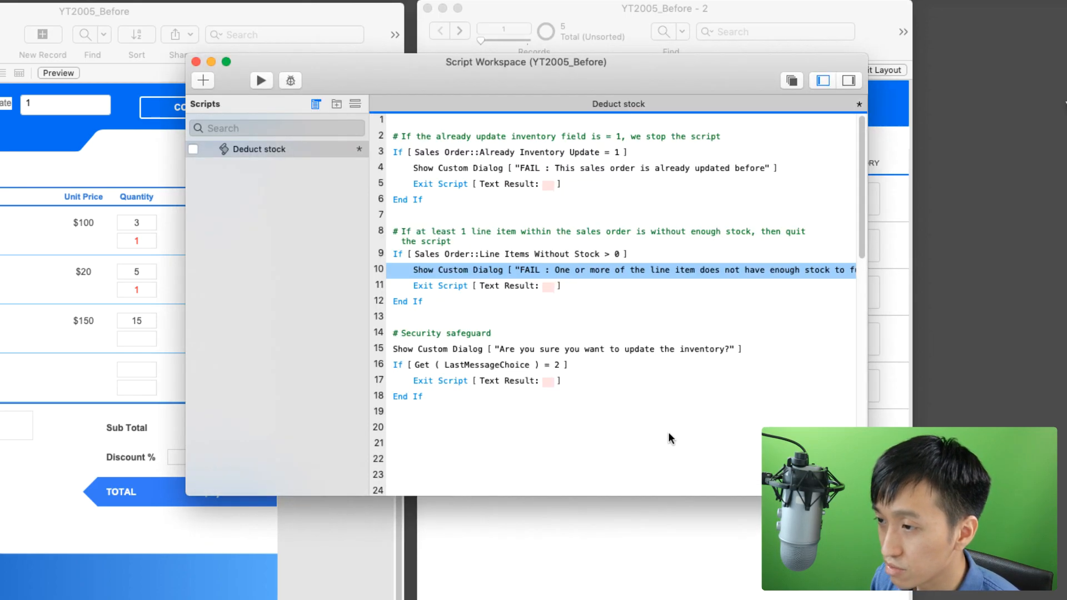
Step: Clear the Already Inventory Update field on the current sales order and test the stock check by confirming the order, dismissing the resulting dialog
{"action": "left_click", "coordinate": [131, 164]}
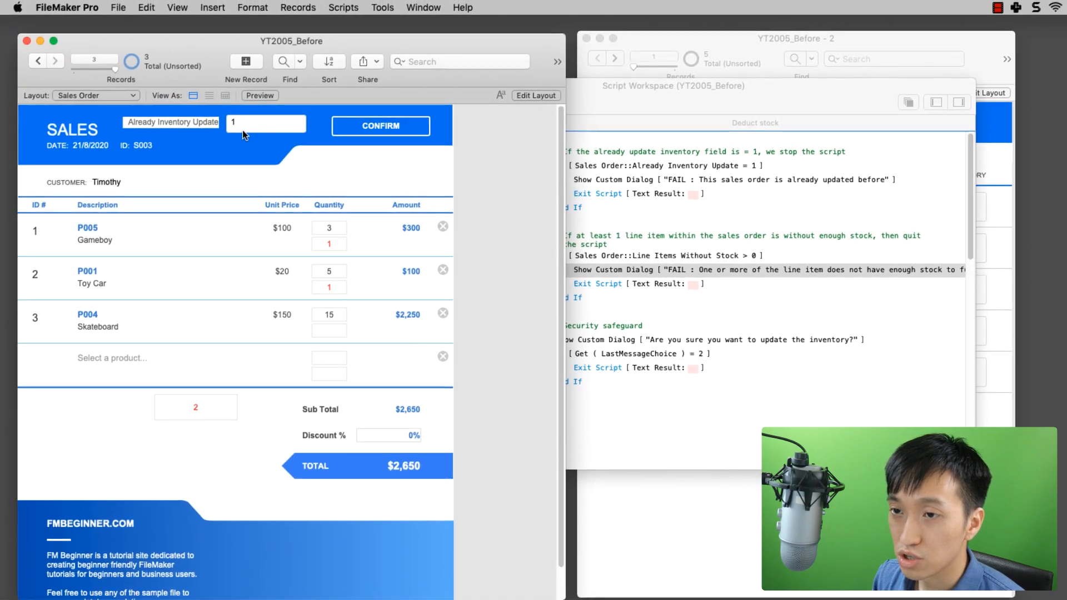
{"action": "left_click", "coordinate": [41, 104]}
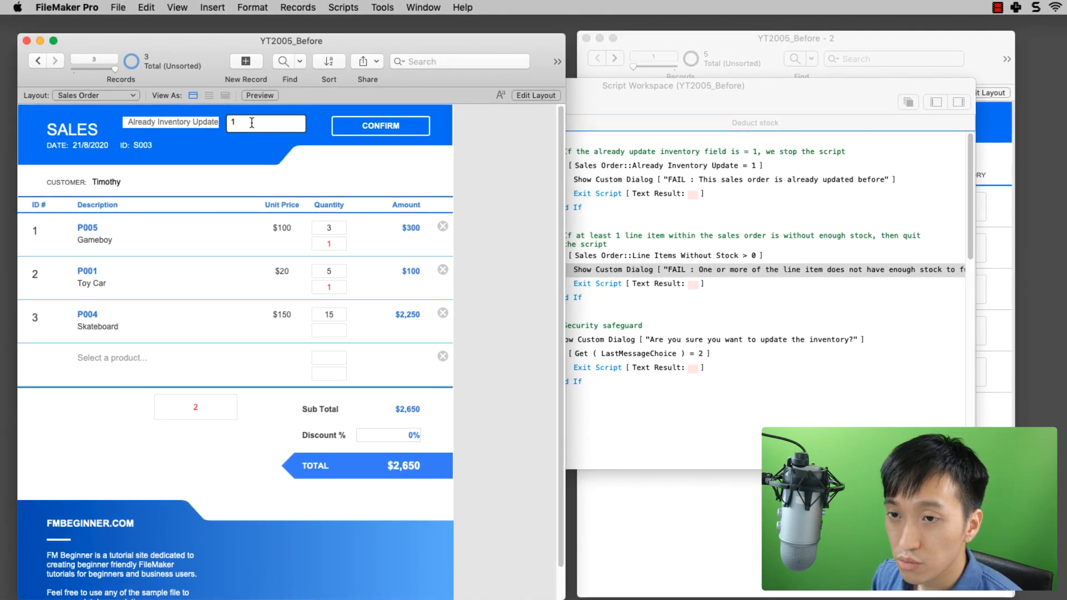
{"action": "triple_click", "coordinate": [252, 123]}
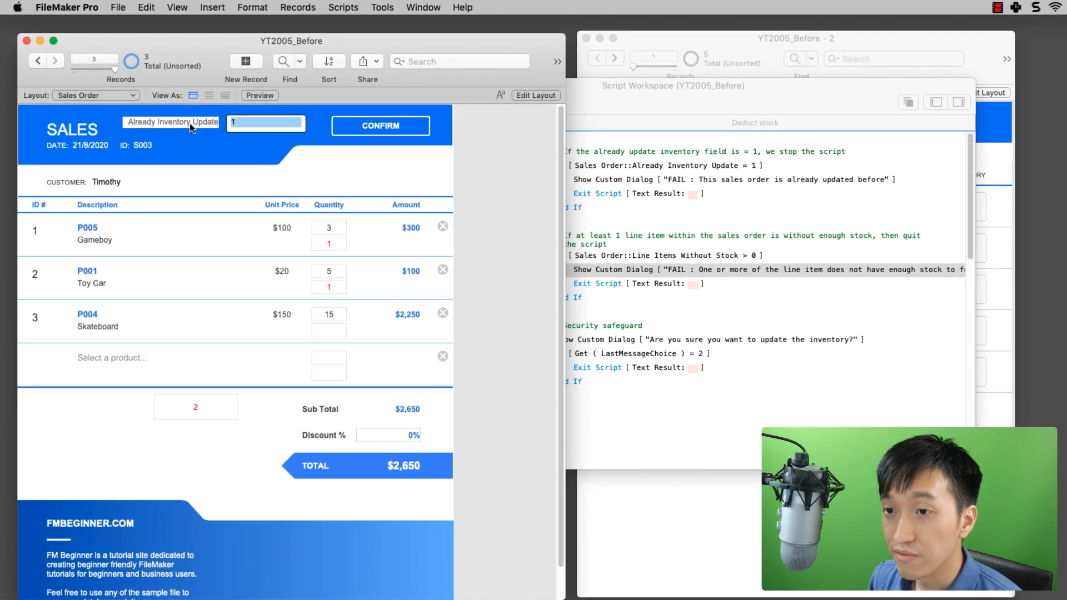
{"action": "key", "text": "BackSpace"}
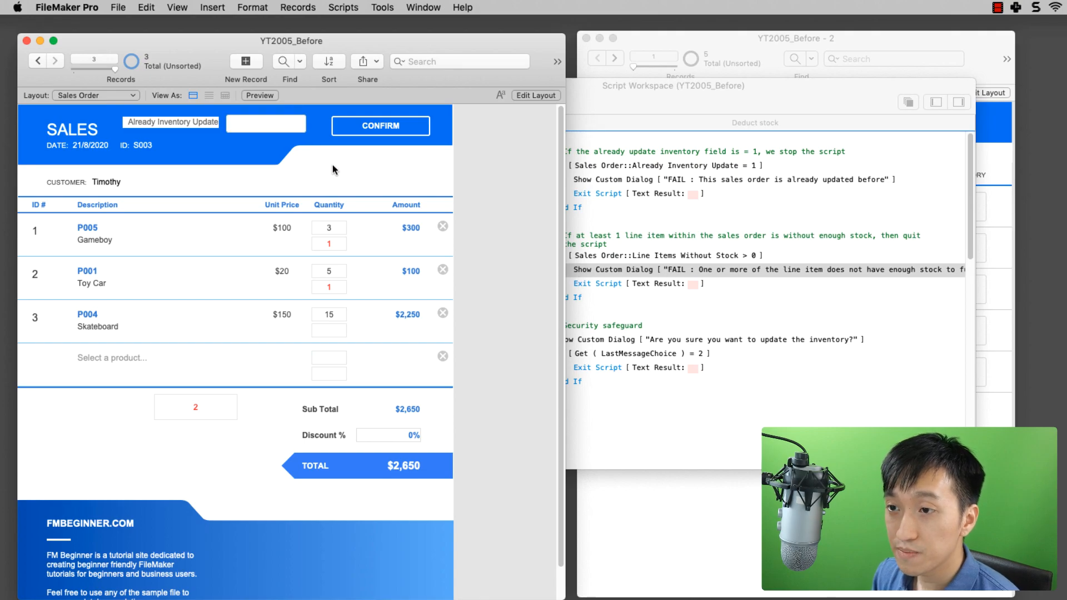
{"action": "left_click", "coordinate": [382, 129]}
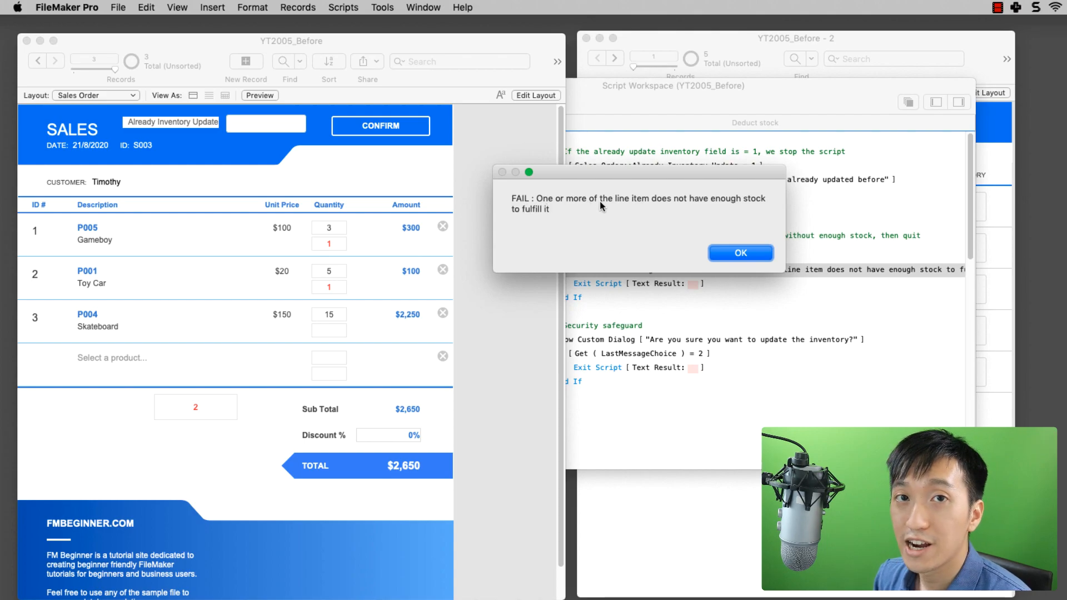
{"action": "left_click", "coordinate": [737, 252]}
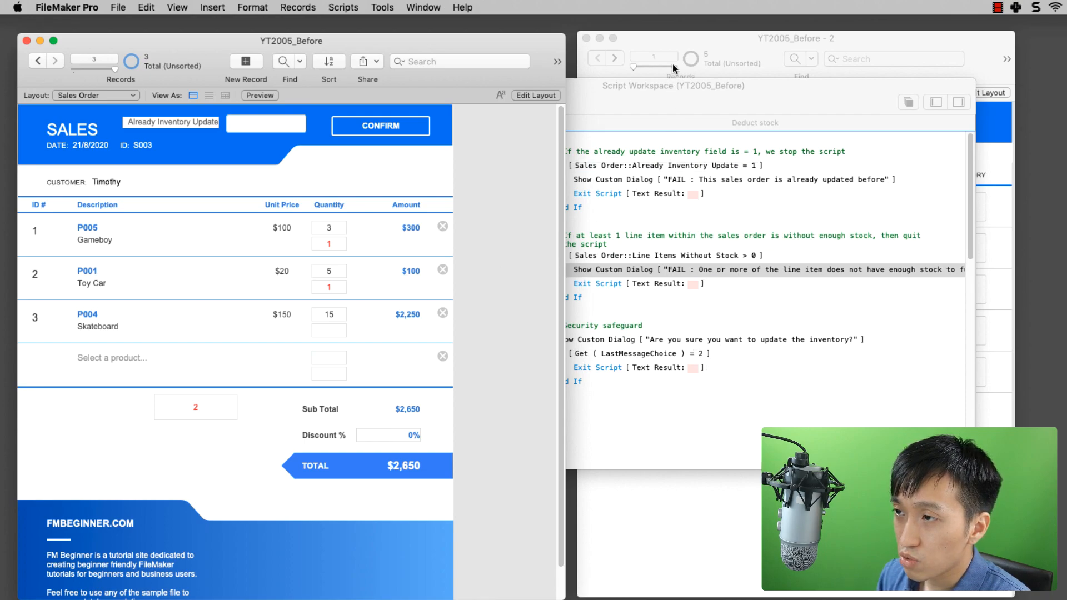
Step: Set the current inventory of P001 Toy Car to 4000 and P005 Gameboy to 30000, then refresh the sales order's stock flags
{"action": "left_click", "coordinate": [674, 39]}
{"action": "left_click_drag", "start_coordinate": [669, 41], "coordinate": [668, 41]}
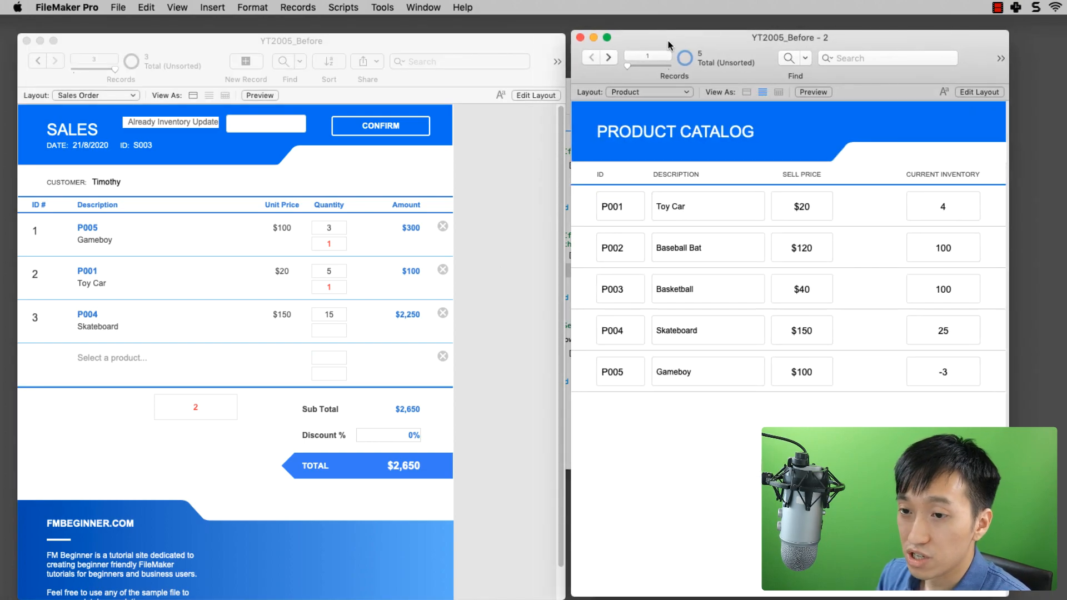
{"action": "left_click", "coordinate": [953, 210]}
{"action": "type", "text": "000"}
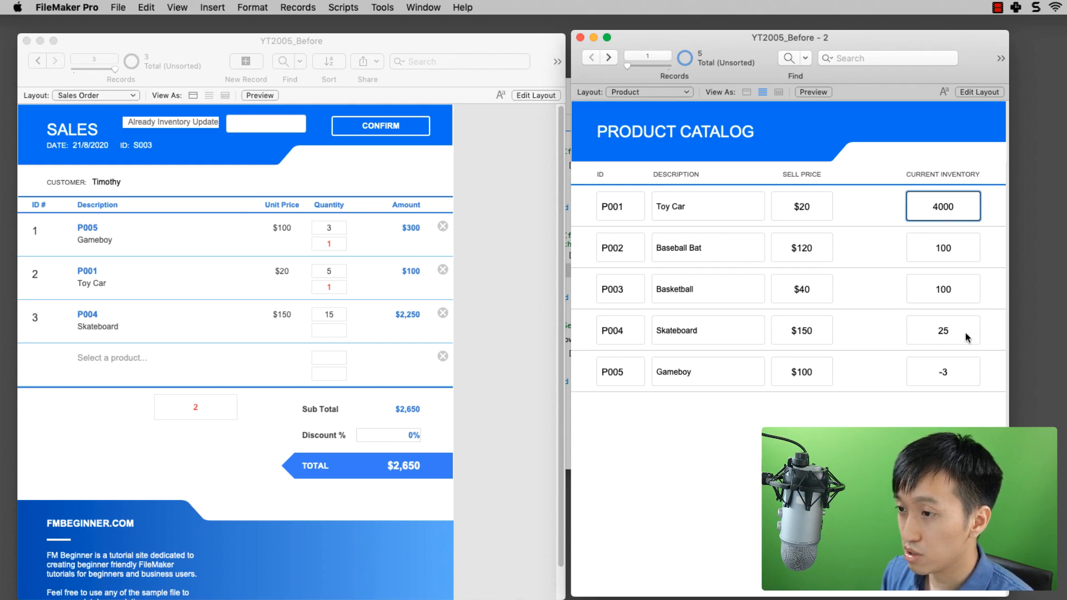
{"action": "left_click", "coordinate": [946, 372]}
{"action": "left_click_drag", "start_coordinate": [967, 372], "coordinate": [929, 372]}
{"action": "type", "text": "30000"}
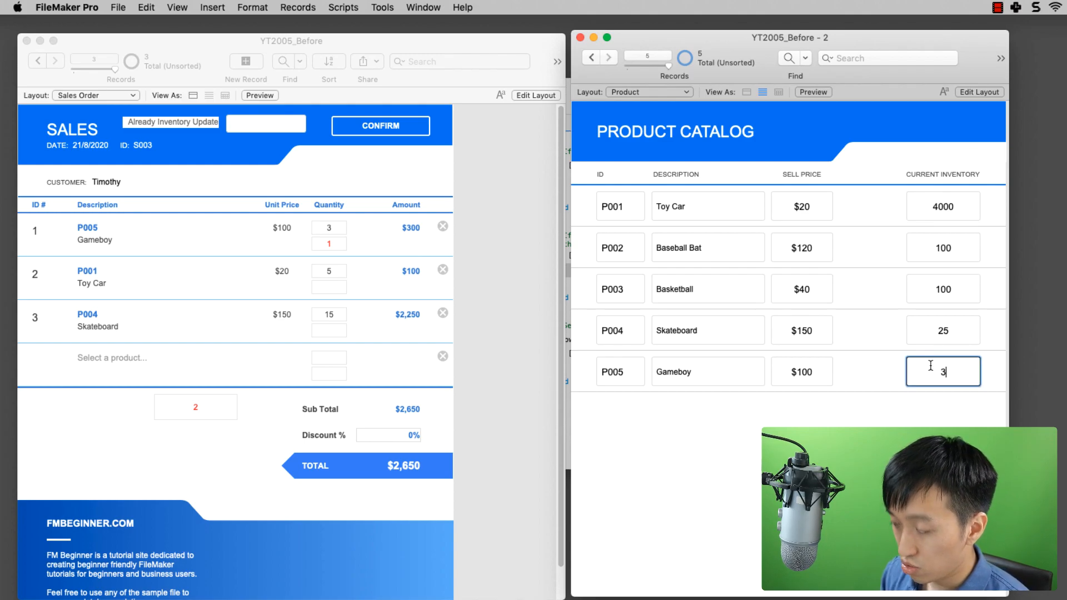
{"action": "key", "text": "Return"}
{"action": "left_click", "coordinate": [510, 300]}
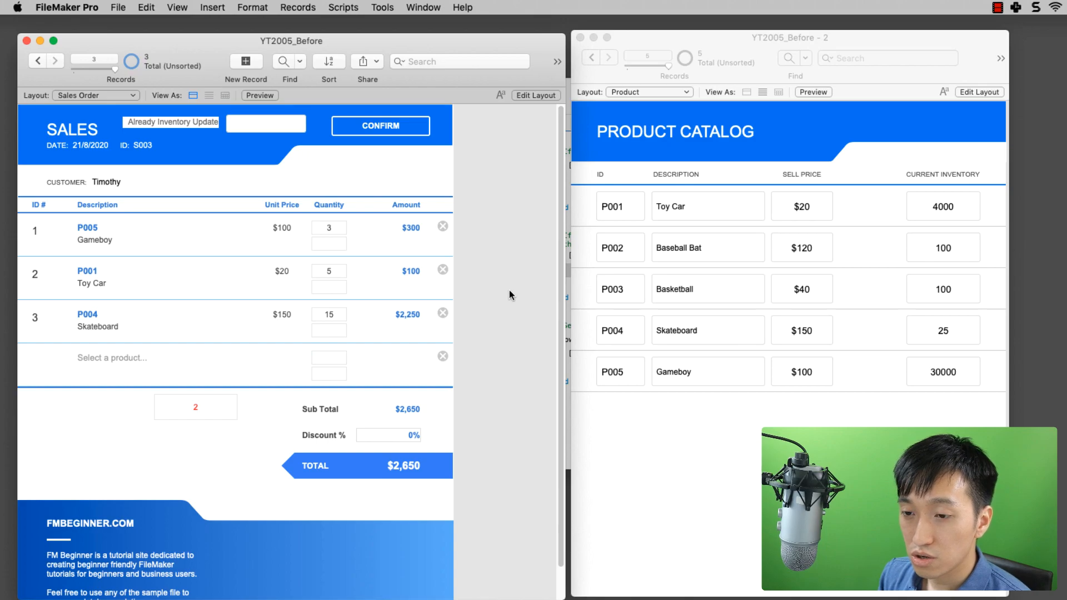
{"action": "left_click", "coordinate": [261, 420]}
{"action": "left_click", "coordinate": [260, 420]}
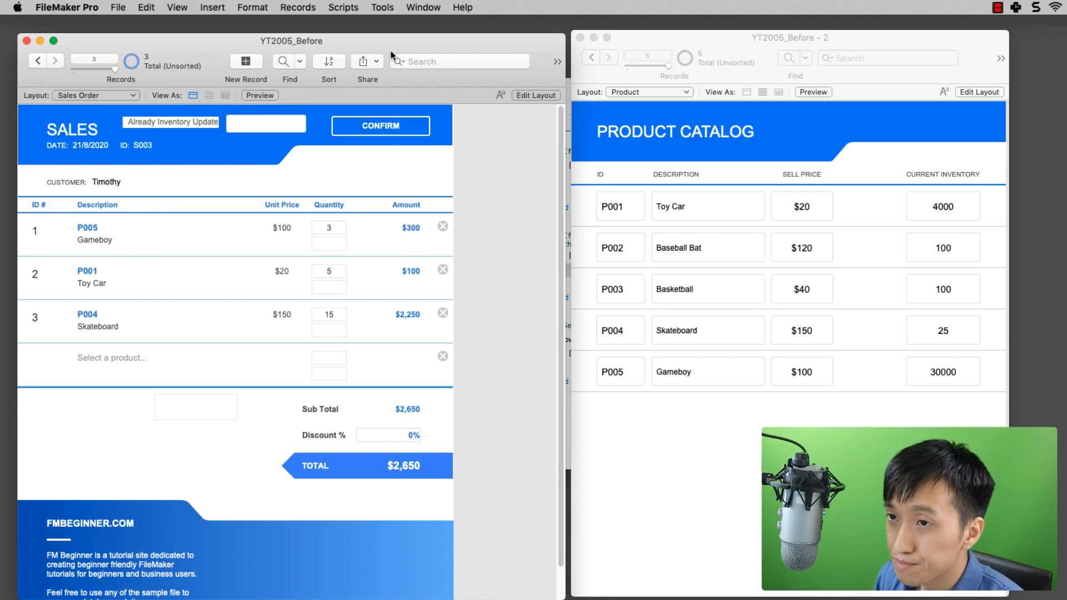
{"action": "left_click", "coordinate": [350, 7]}
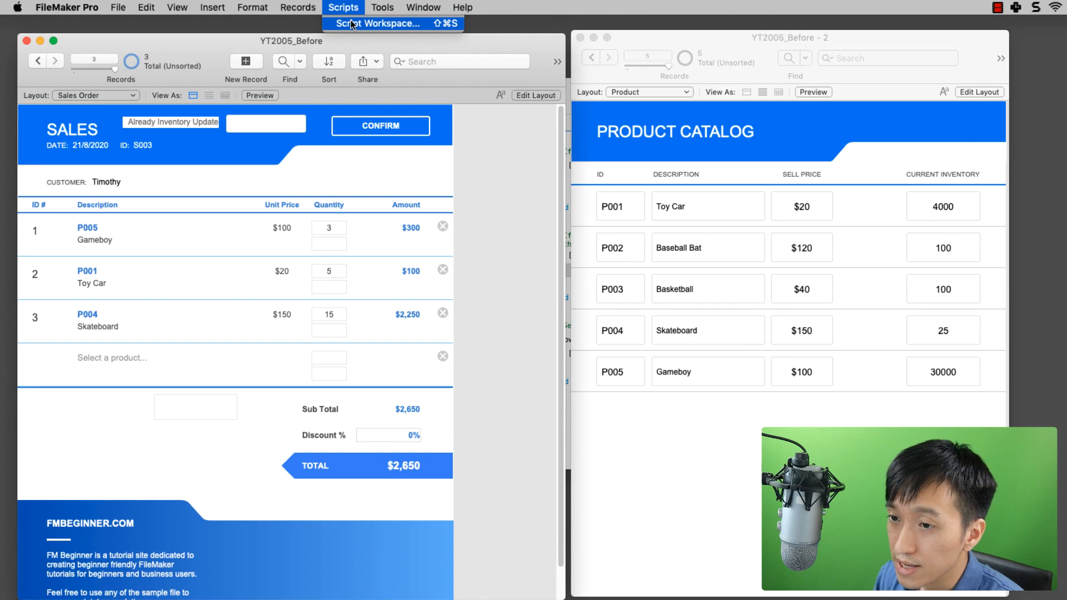
{"action": "left_click", "coordinate": [351, 24]}
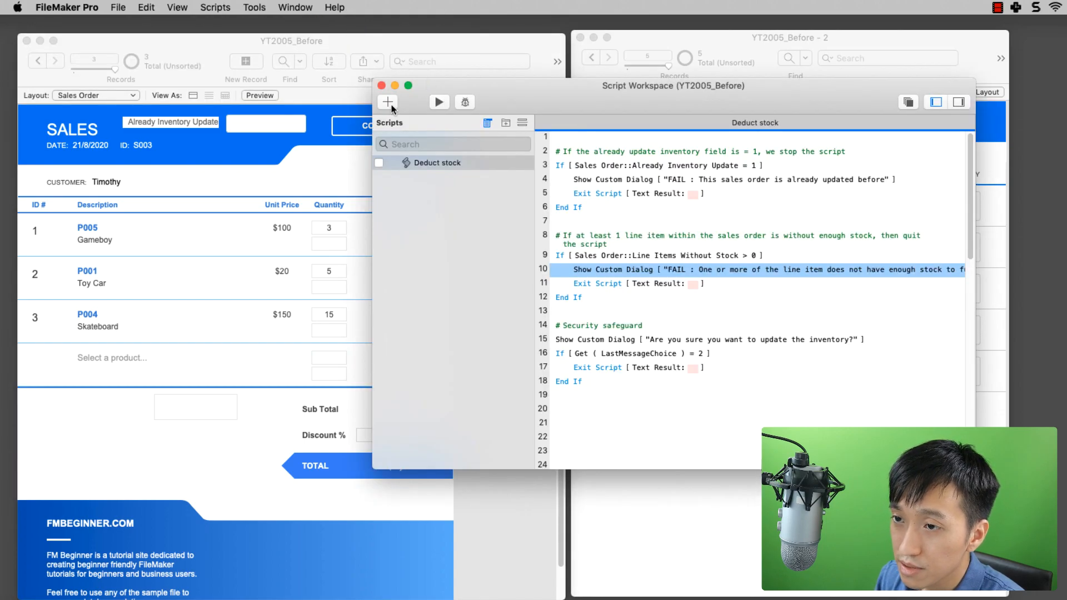
{"action": "left_click", "coordinate": [352, 162]}
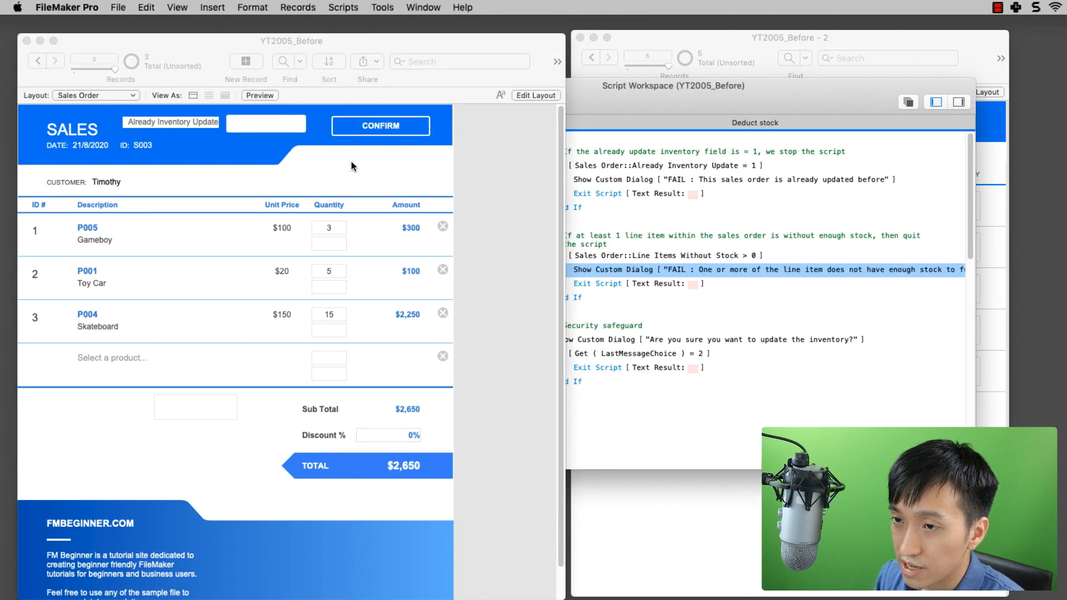
Step: Bring the product catalog beside sales order S003, confirm the order, and accept the inventory update
{"action": "left_click", "coordinate": [640, 36]}
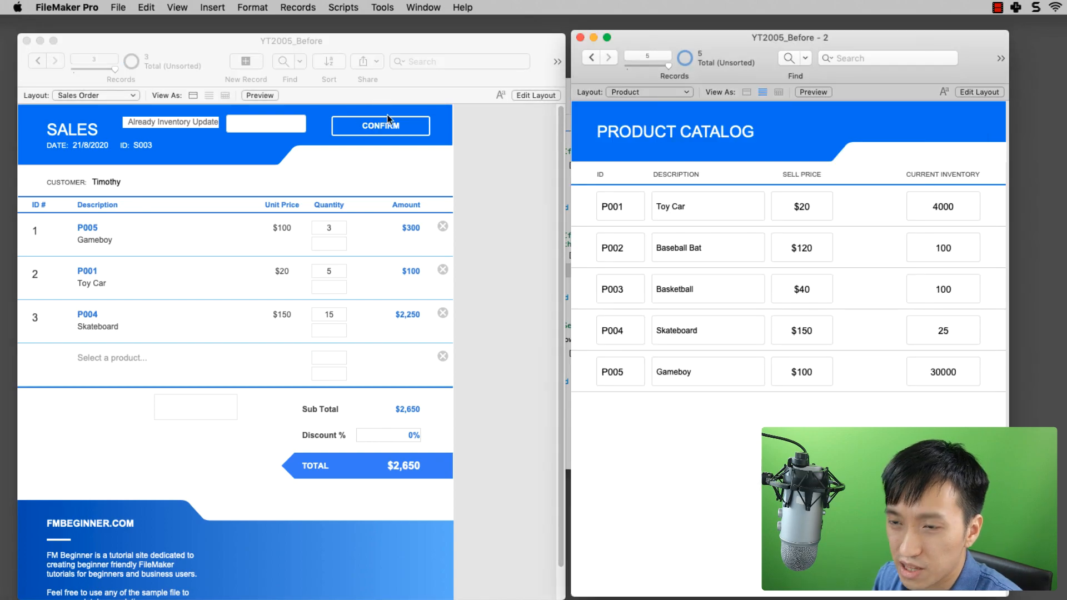
{"action": "left_click", "coordinate": [383, 131]}
{"action": "left_click", "coordinate": [383, 131]}
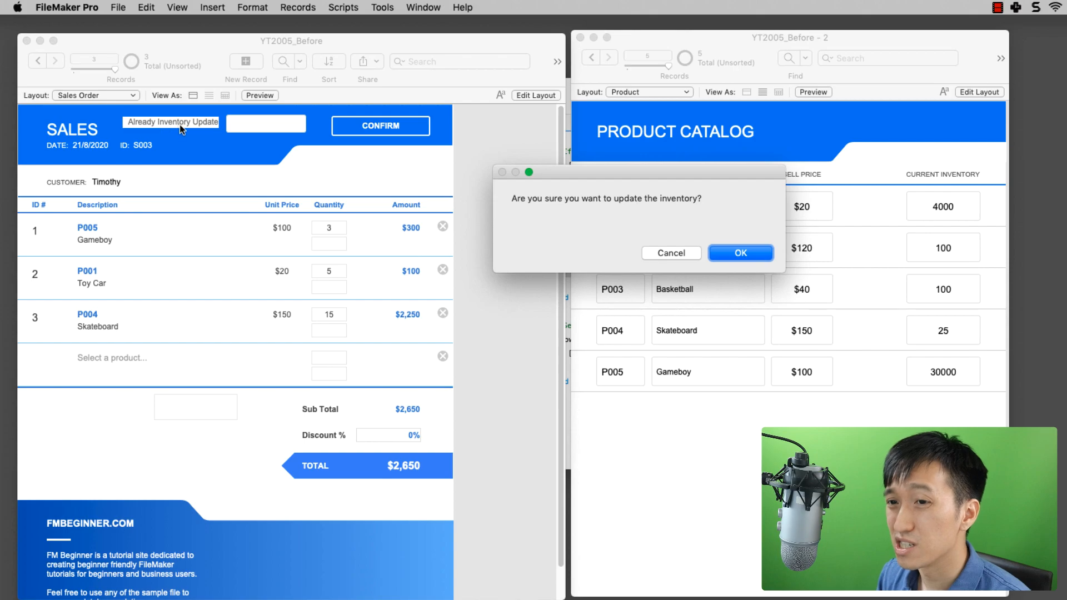
{"action": "left_click", "coordinate": [724, 247]}
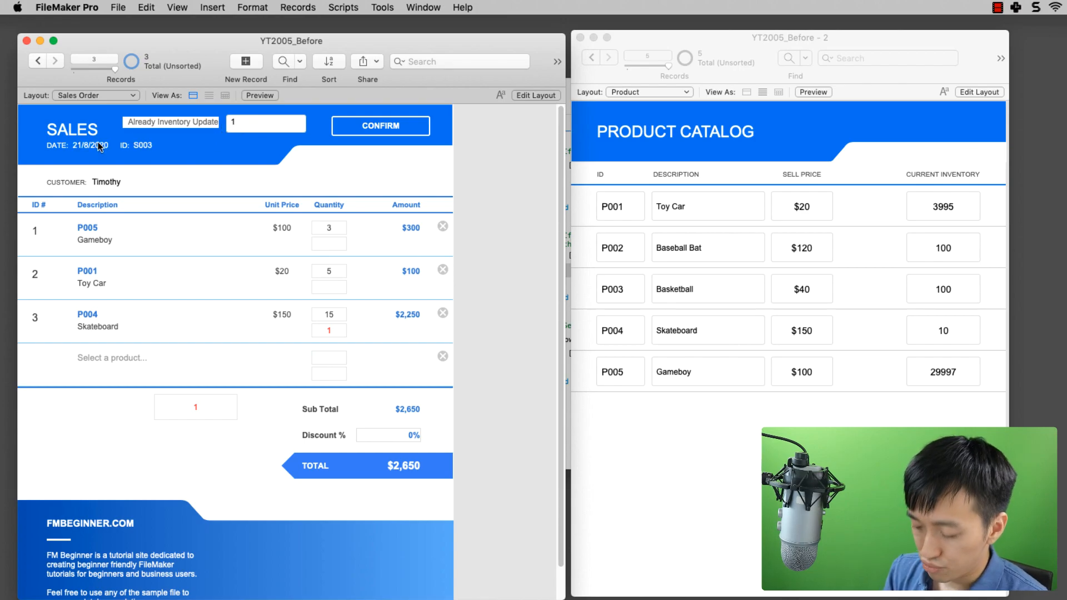
Step: Delete the Line Items Without Stock field and the portal's Not Enough Stock field from the Sales Order layout
{"action": "key", "text": "super+l"}
{"action": "key", "text": "super+b"}
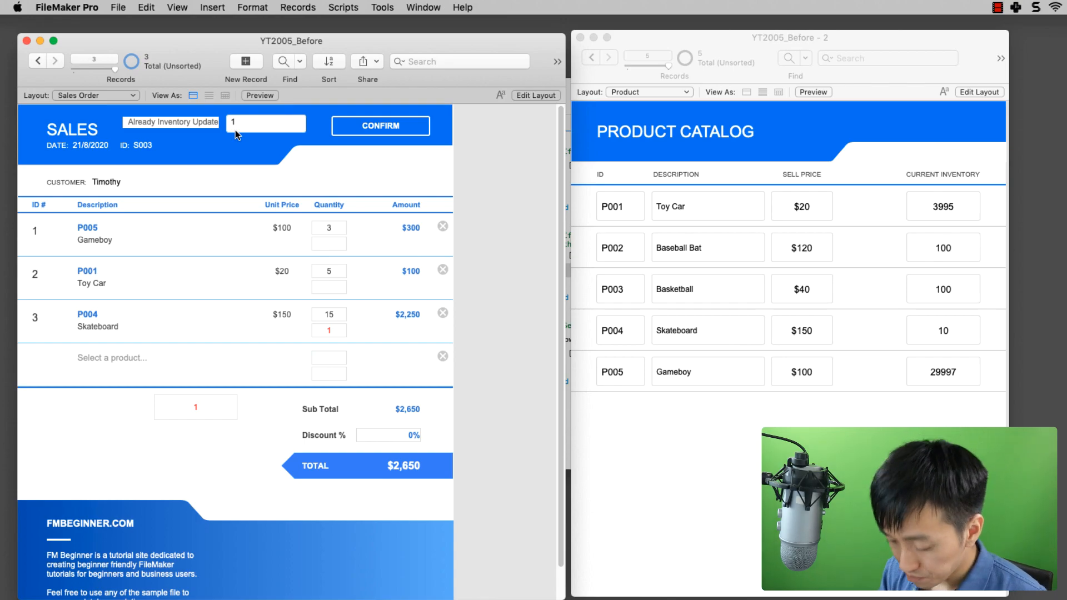
{"action": "key", "text": "super+l"}
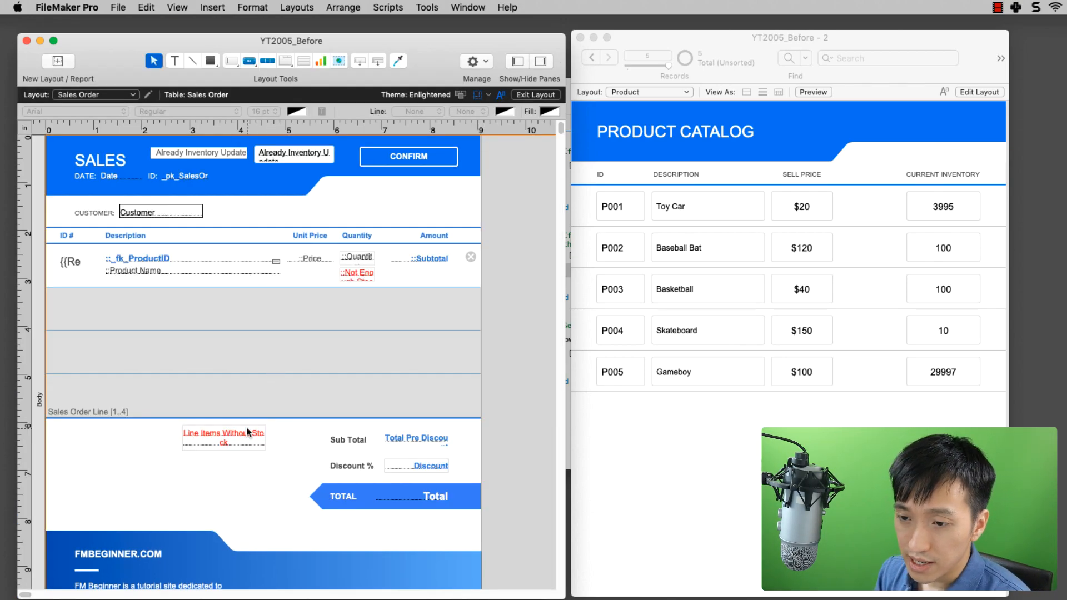
{"action": "left_click", "coordinate": [248, 430]}
{"action": "key", "text": "BackSpace"}
{"action": "left_click", "coordinate": [356, 273]}
{"action": "key", "text": "BackSpace"}
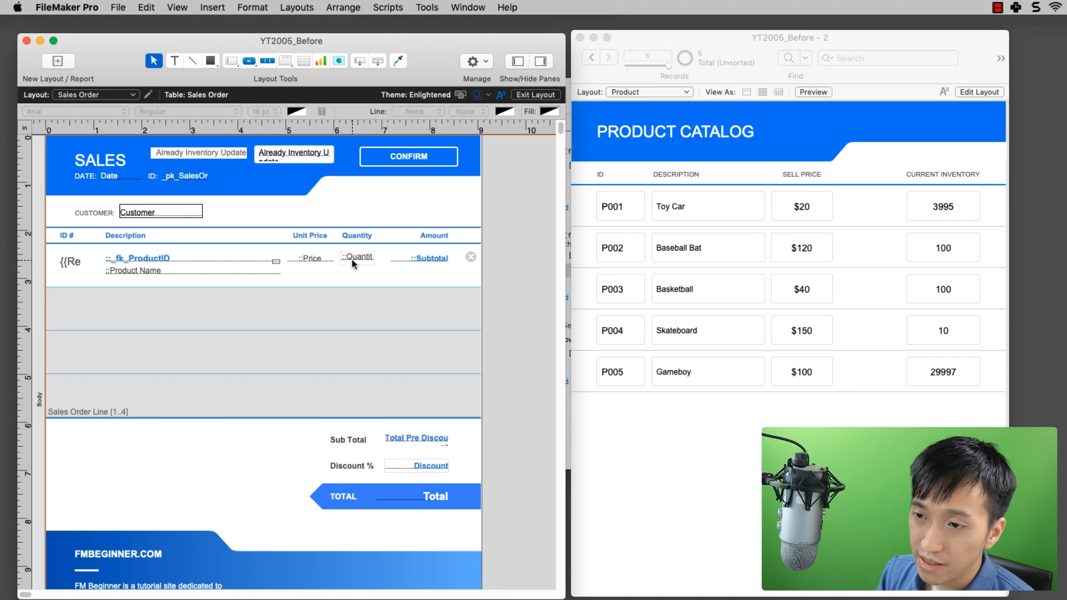
Step: Add a conditional formatting rule to the portal's Quantity field with the formula Sales Order Line::${Not Enough Stock} = 1
{"action": "right_click", "coordinate": [358, 261]}
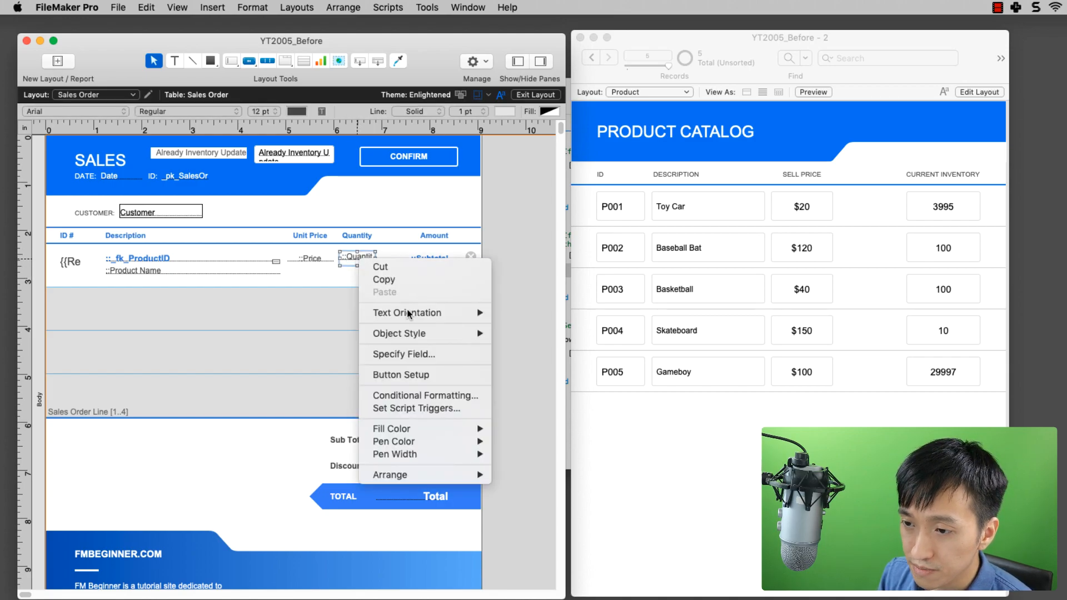
{"action": "left_click", "coordinate": [464, 396]}
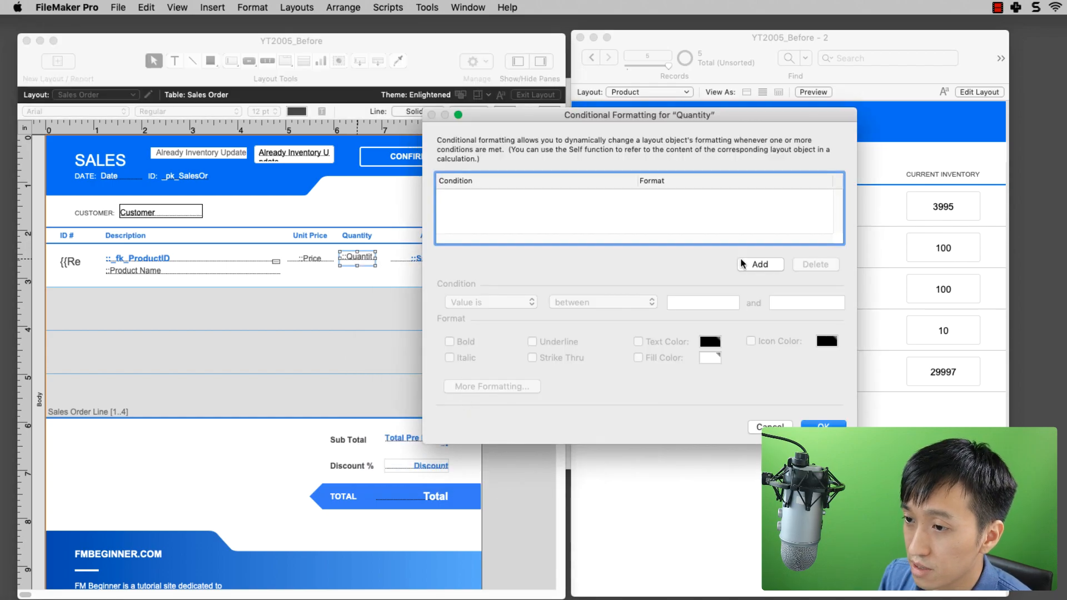
{"action": "left_click", "coordinate": [747, 265]}
{"action": "left_click", "coordinate": [520, 301]}
{"action": "left_click", "coordinate": [502, 313]}
{"action": "left_click", "coordinate": [817, 305]}
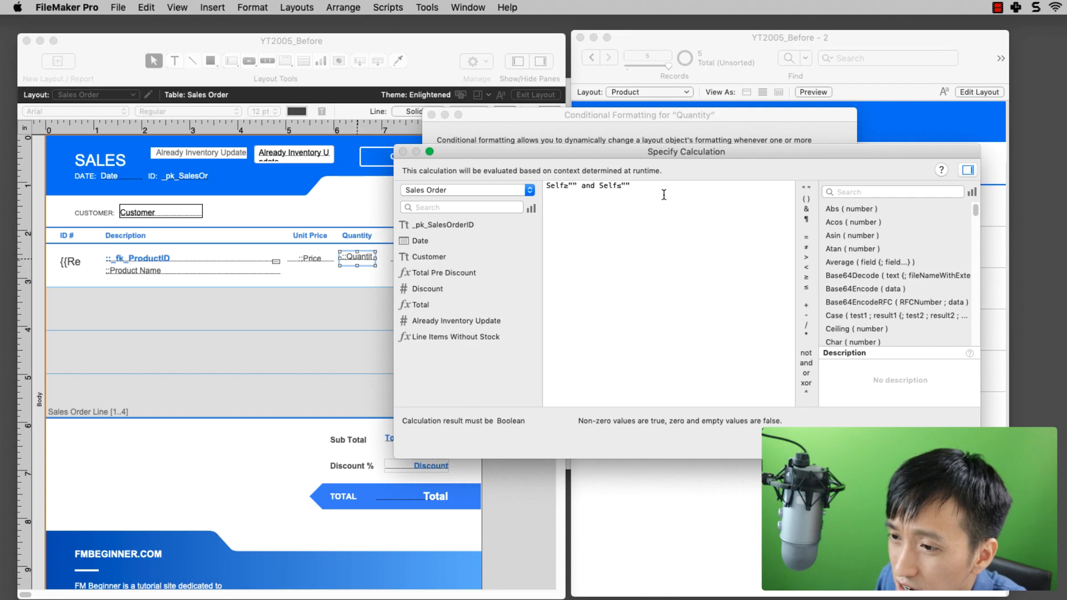
{"action": "key", "text": "super+a"}
{"action": "left_click", "coordinate": [496, 190]}
{"action": "left_click", "coordinate": [484, 201]}
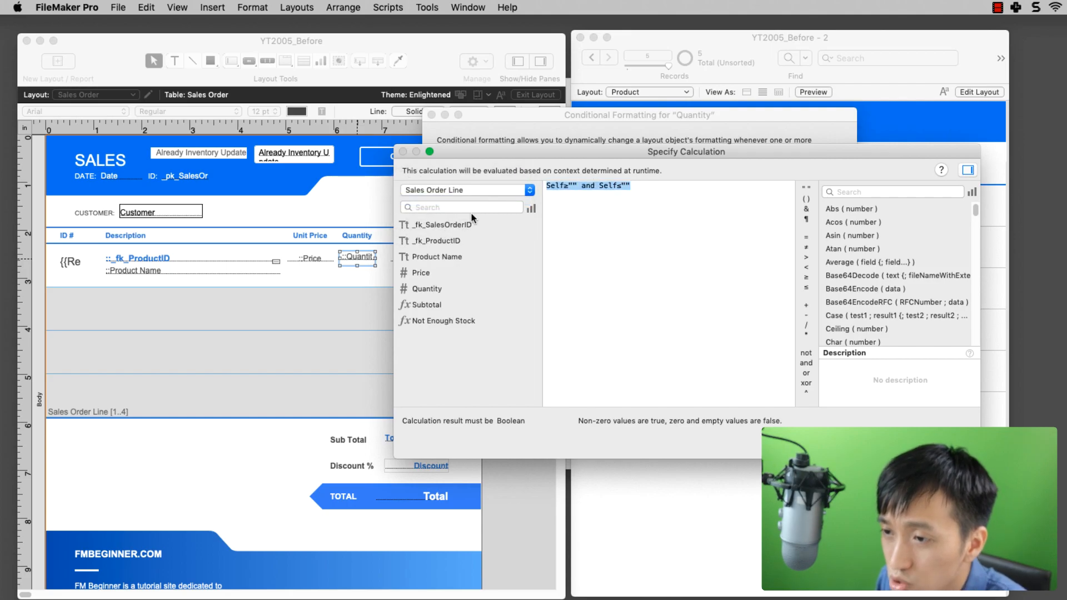
{"action": "double_click", "coordinate": [463, 320]}
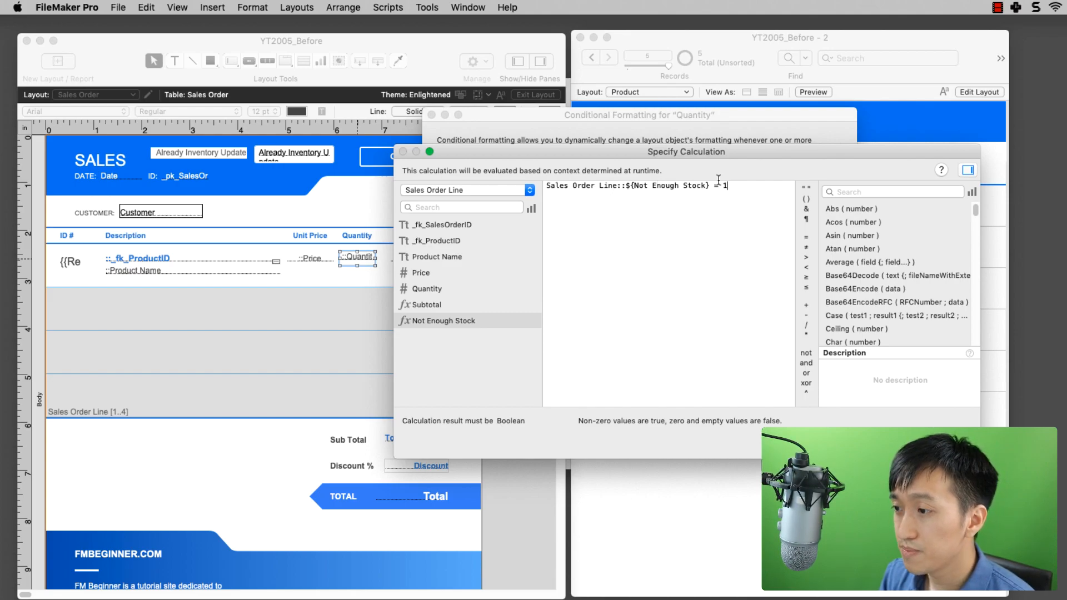
{"action": "left_click", "coordinate": [946, 441]}
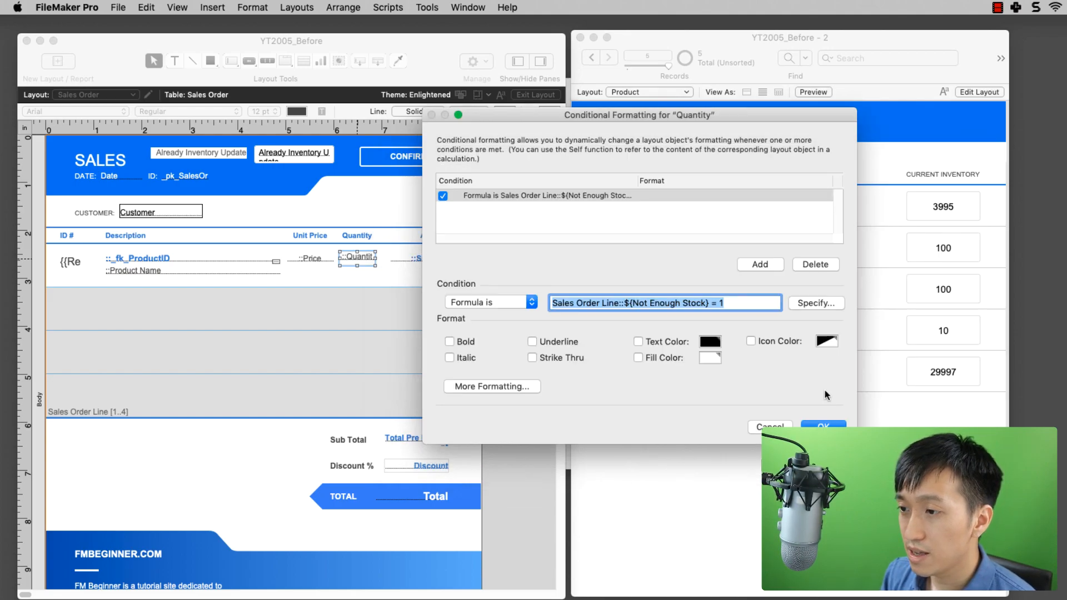
Step: Make the Quantity rule's text color red, apply the formatting, and return to Browse mode
{"action": "left_click", "coordinate": [659, 346]}
{"action": "left_click", "coordinate": [711, 341]}
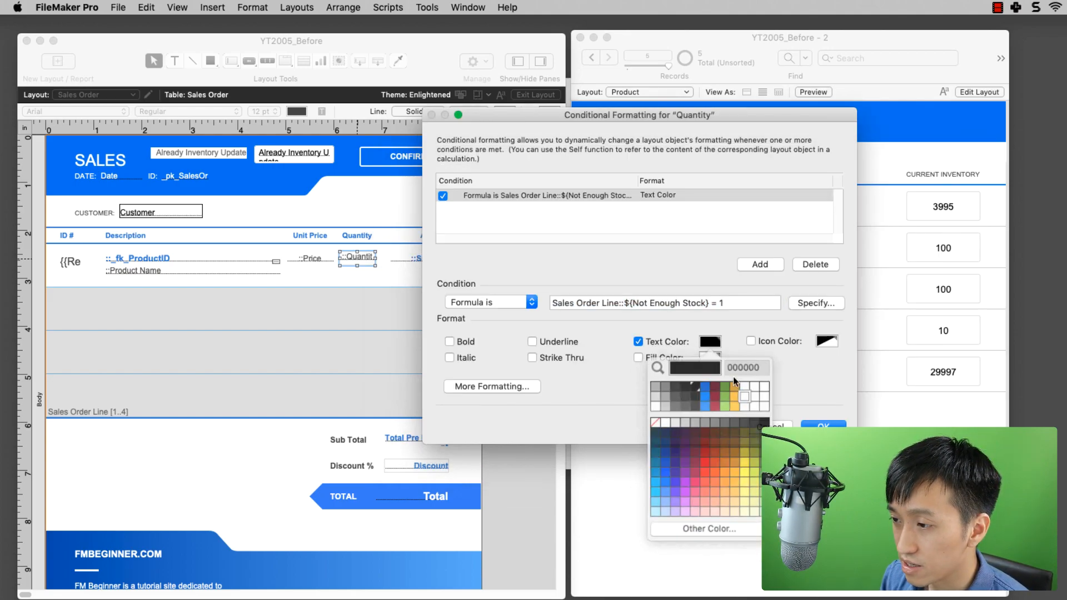
{"action": "left_click", "coordinate": [705, 457]}
{"action": "key", "text": "Return"}
{"action": "key", "text": "super+b"}
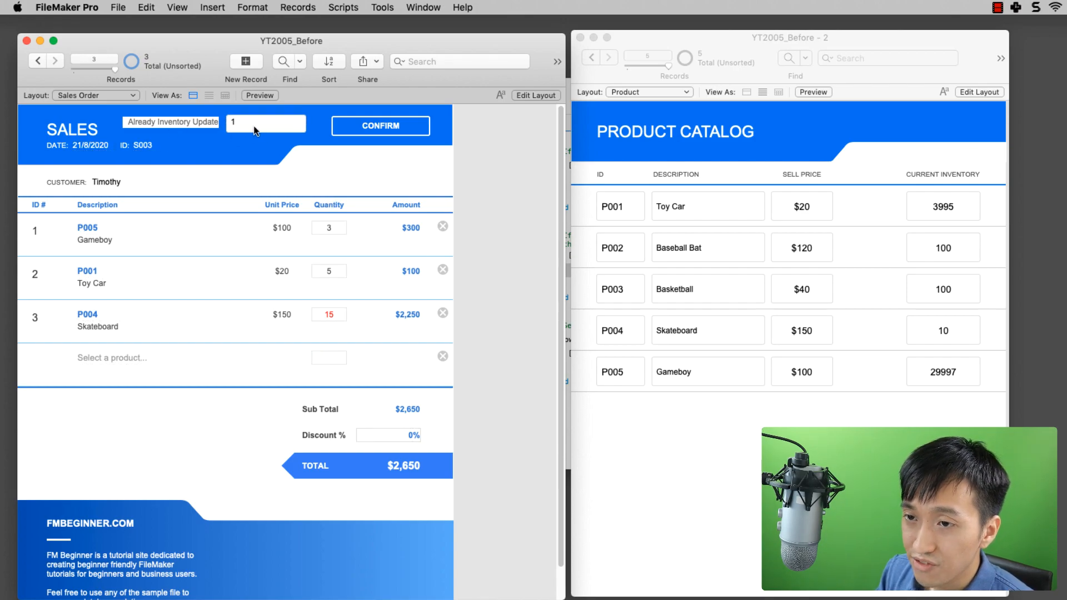
Step: Hide the Confirm button when Sales Order::Already Inventory Update = 1, and check the order in Browse mode
{"action": "key", "text": "super+l"}
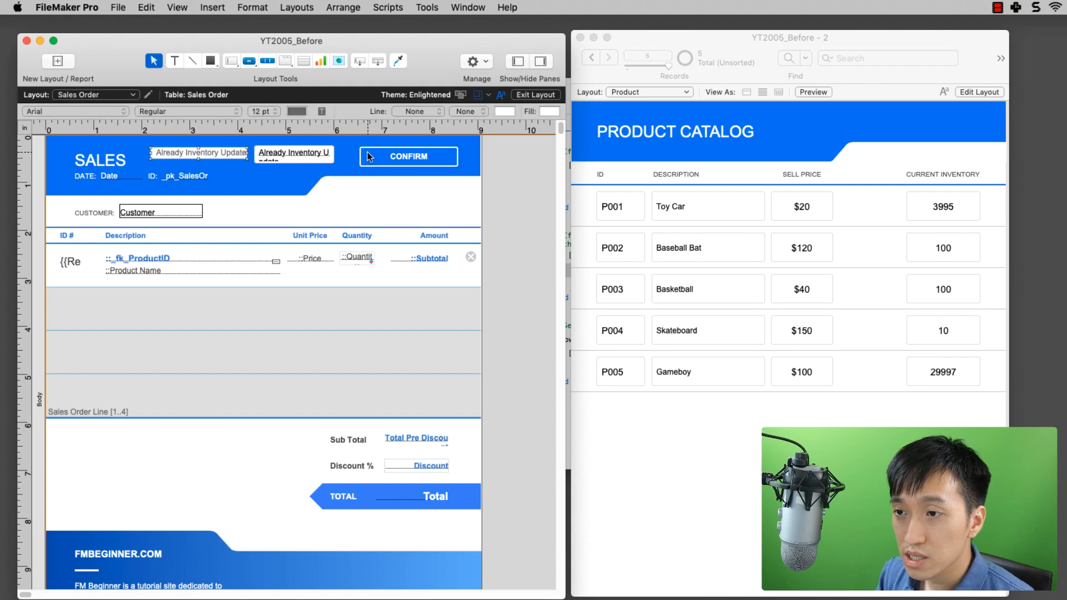
{"action": "right_click", "coordinate": [385, 156]}
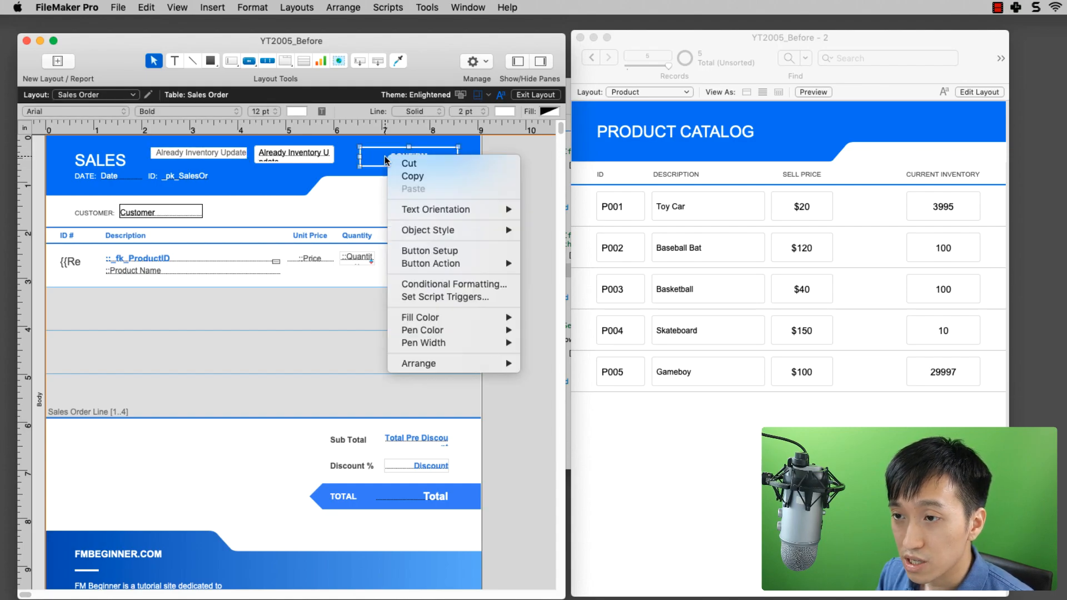
{"action": "left_click", "coordinate": [541, 61]}
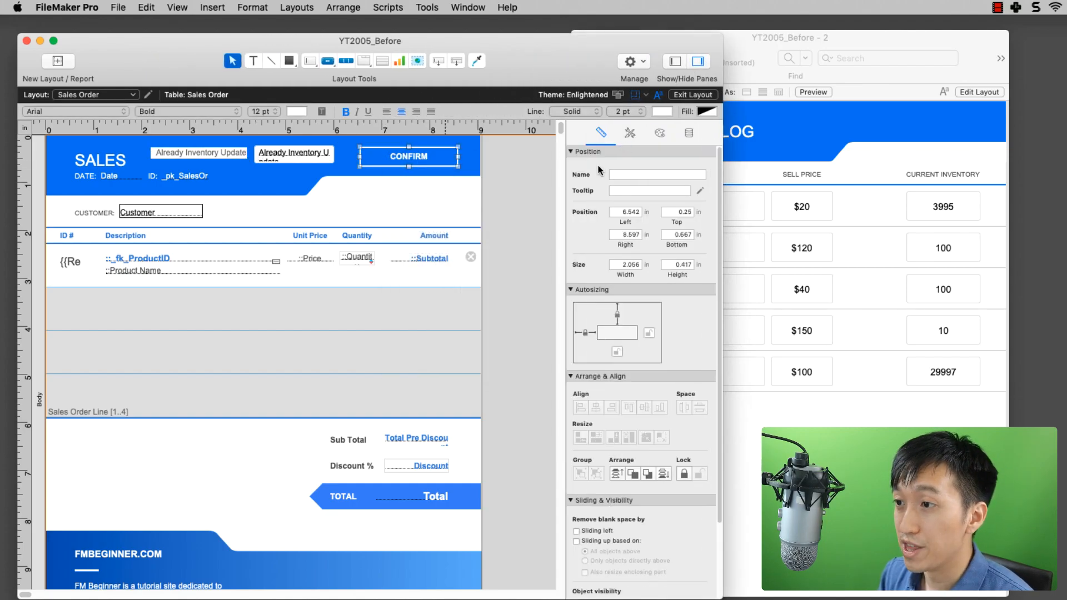
{"action": "left_click", "coordinate": [688, 132]}
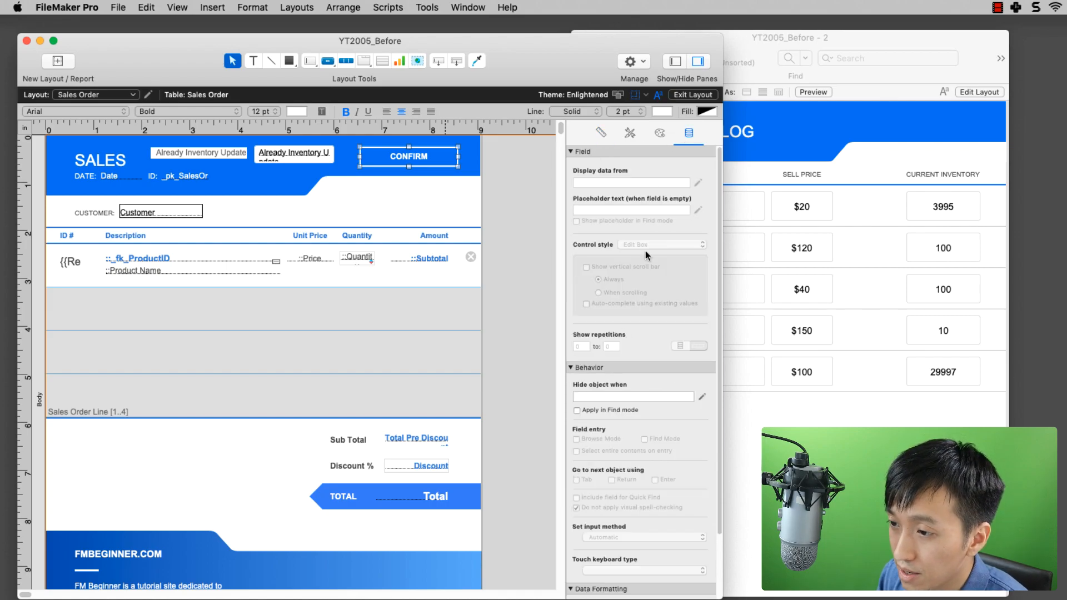
{"action": "left_click", "coordinate": [702, 397]}
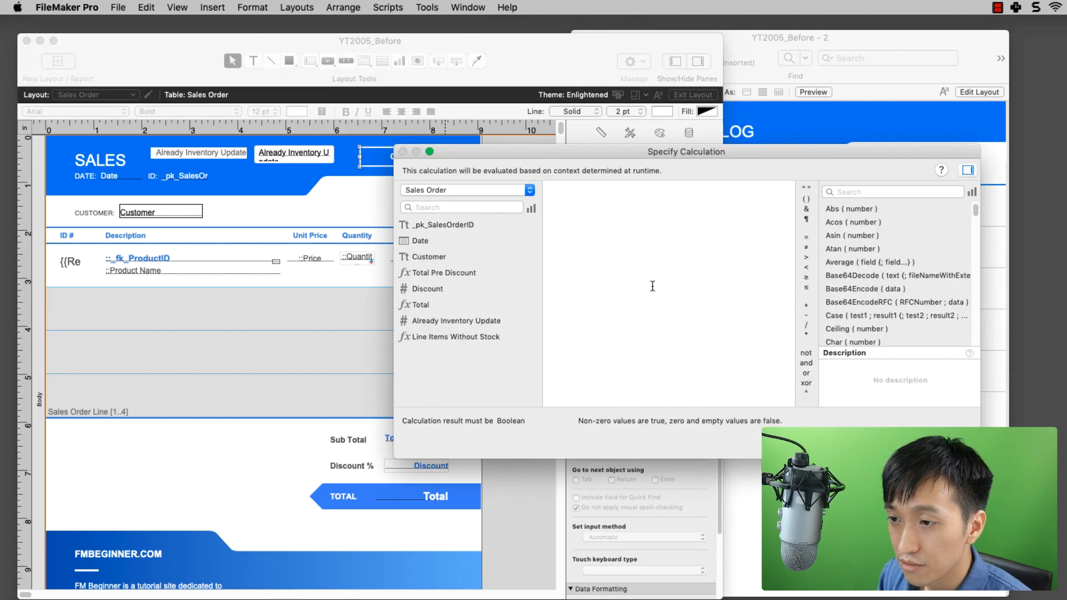
{"action": "left_click", "coordinate": [498, 320]}
{"action": "left_click", "coordinate": [622, 266]}
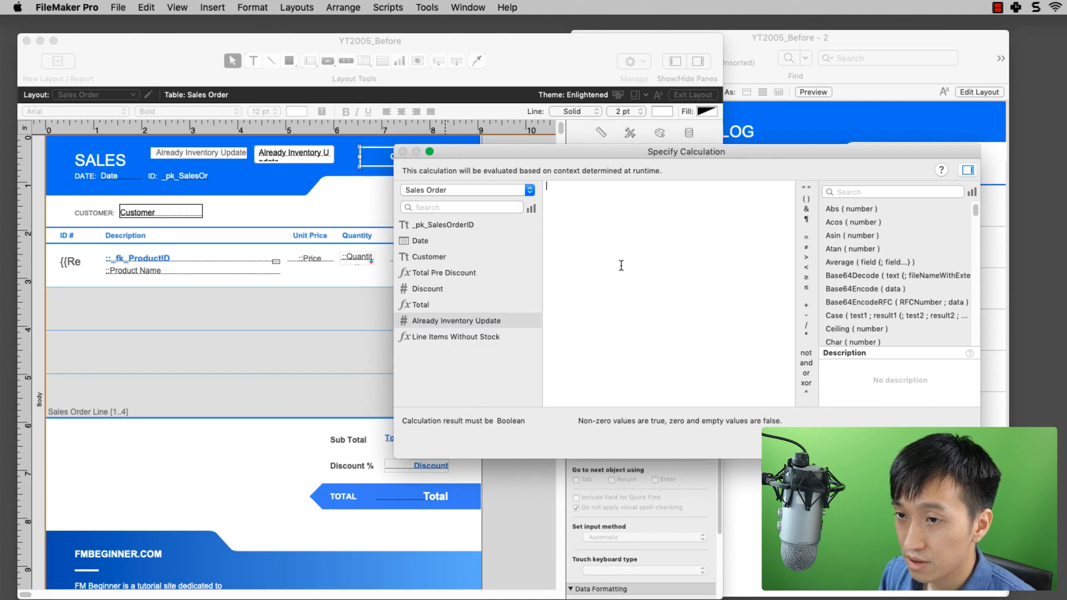
{"action": "double_click", "coordinate": [495, 321]}
{"action": "type", "text": "= 1"}
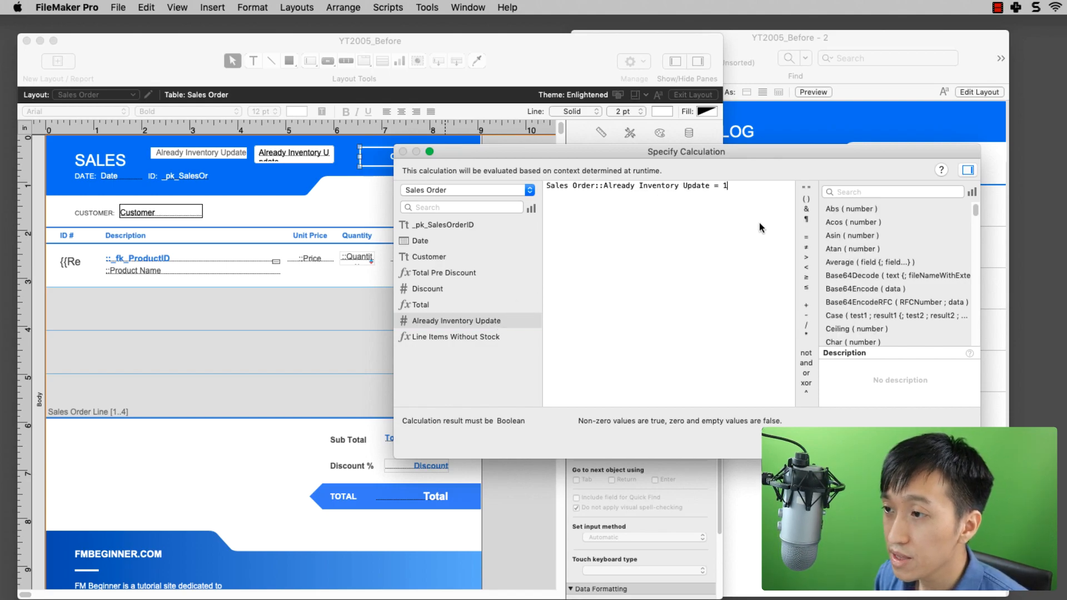
{"action": "key", "text": "Return"}
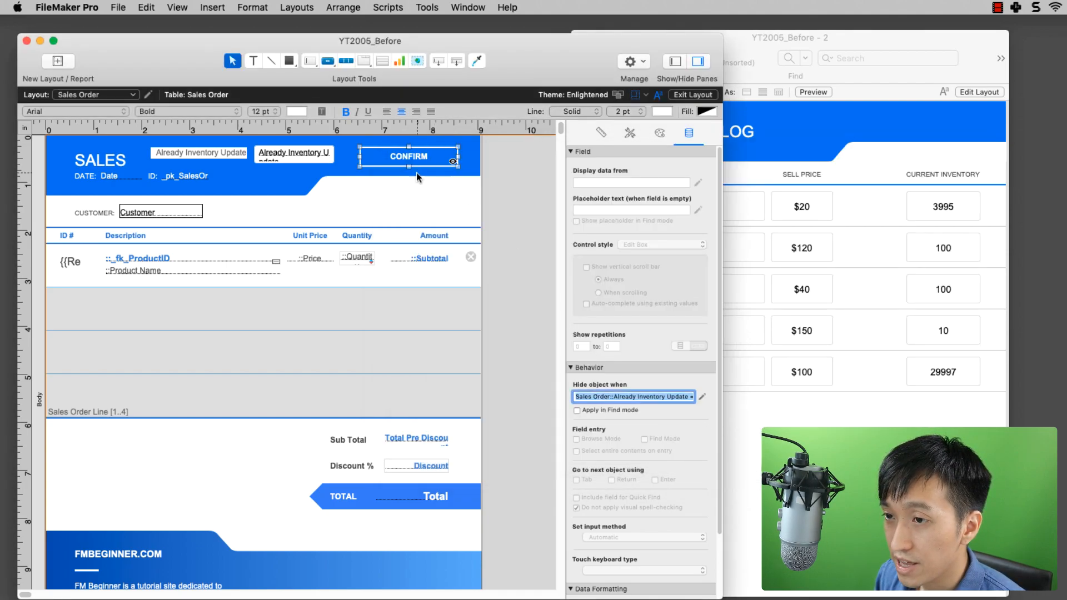
{"action": "key", "text": "super+b"}
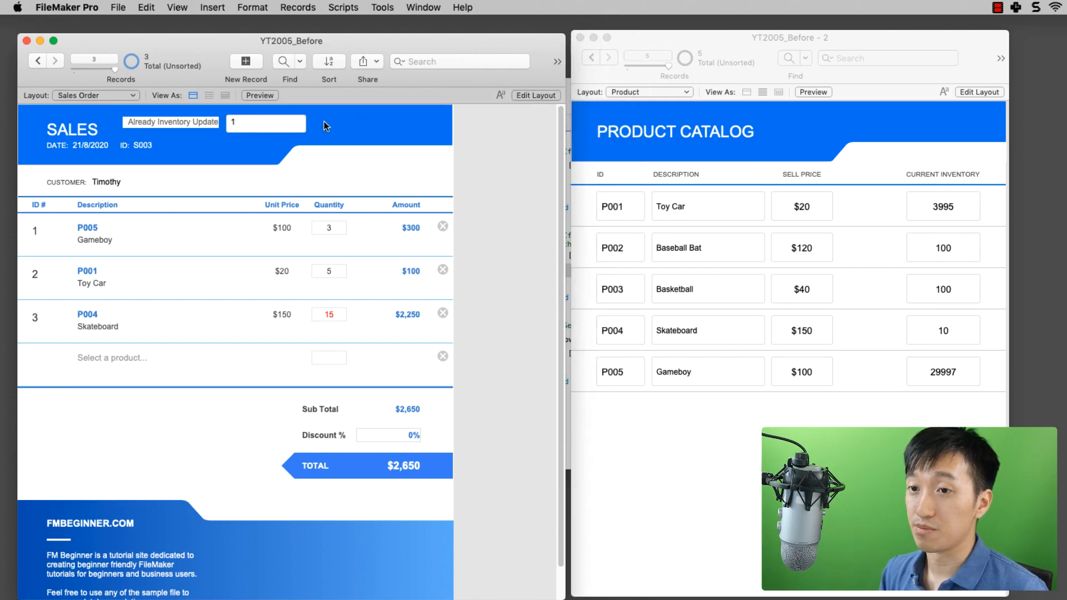
Step: Clear the Already Inventory Update field on sales order S003 and commit the record to test the Confirm button's visibility
{"action": "left_click", "coordinate": [272, 129]}
{"action": "type", "text": "1"}
{"action": "left_click", "coordinate": [325, 160]}
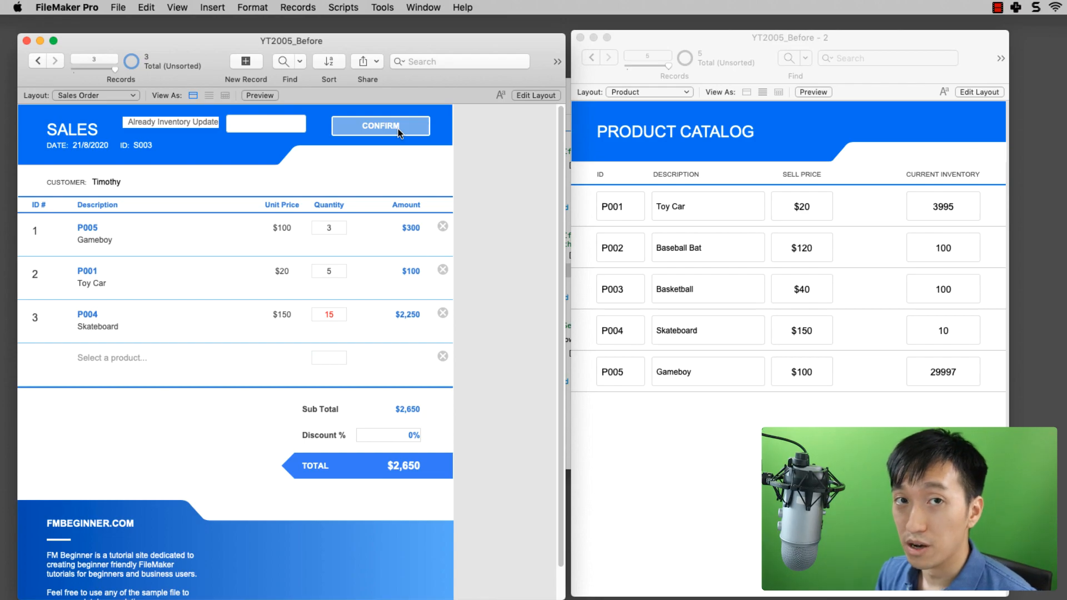
Step: Delete the Already Inventory Update field and its label from the Sales Order layout, and return to Browse mode
{"action": "key", "text": "super+l"}
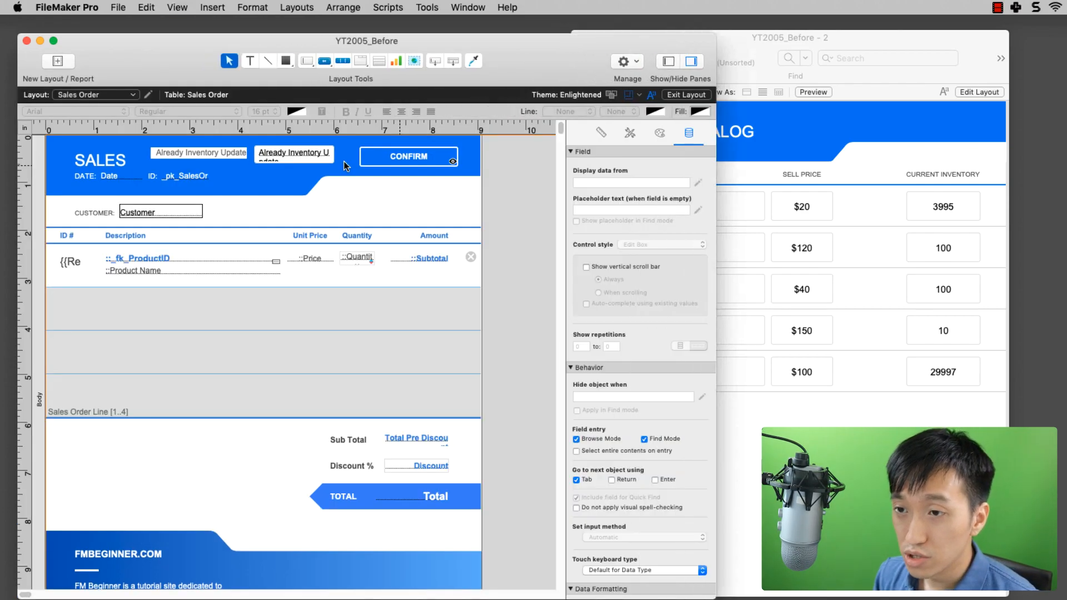
{"action": "left_click", "coordinate": [300, 154]}
{"action": "left_click", "coordinate": [232, 151], "text": "shift"}
{"action": "key", "text": "Delete"}
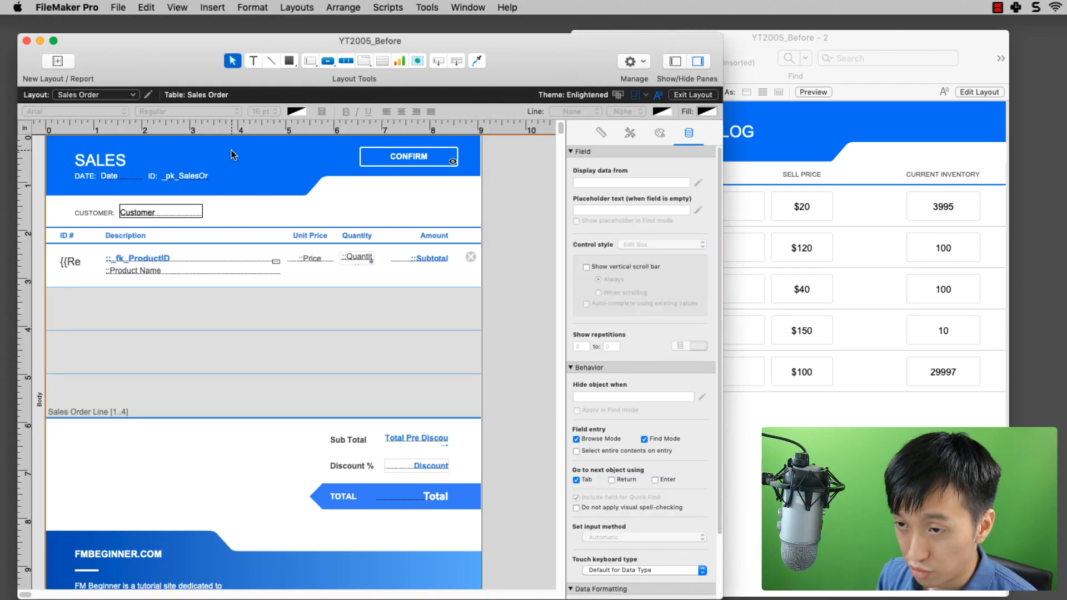
{"action": "key", "text": "super+b"}
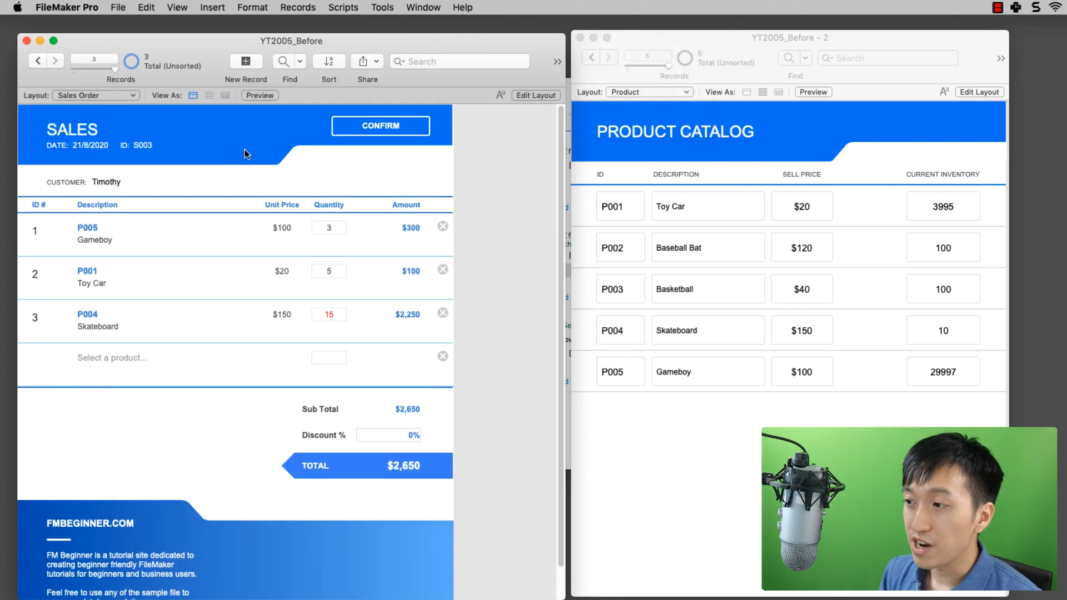
Step: Set the current inventory of product P004 Skateboard to 16 in the Product Catalog and commit the record
{"action": "left_click", "coordinate": [949, 331]}
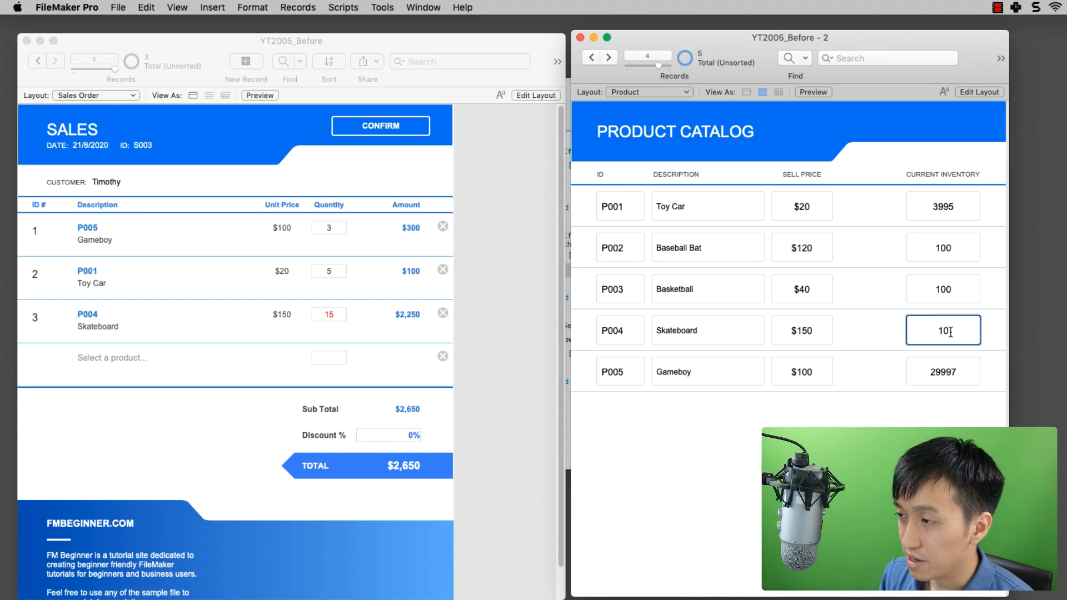
{"action": "triple_click", "coordinate": [942, 333]}
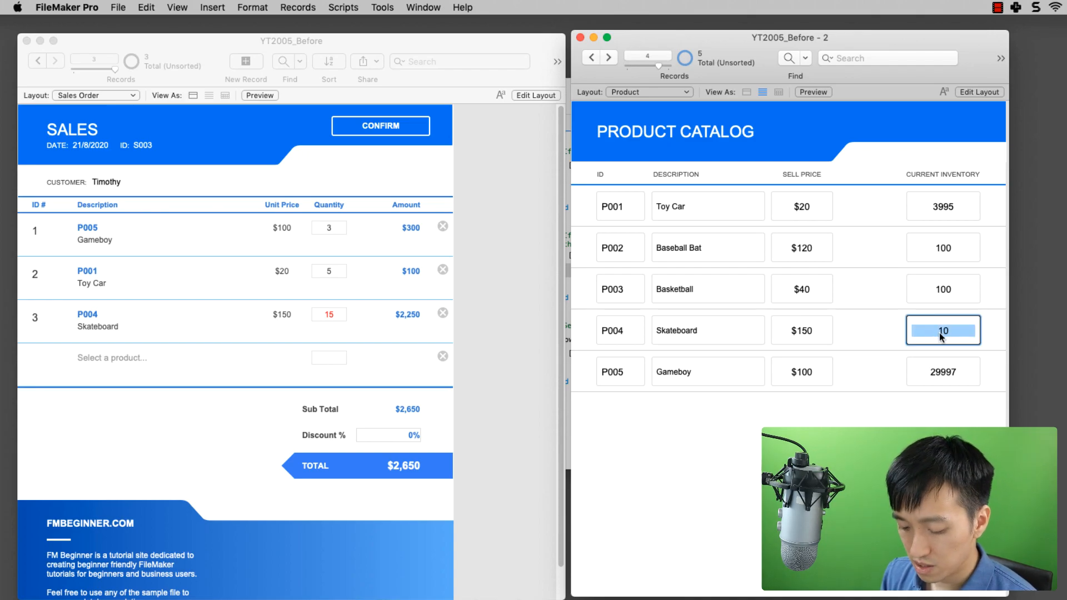
{"action": "type", "text": "16"}
{"action": "left_click", "coordinate": [883, 394]}
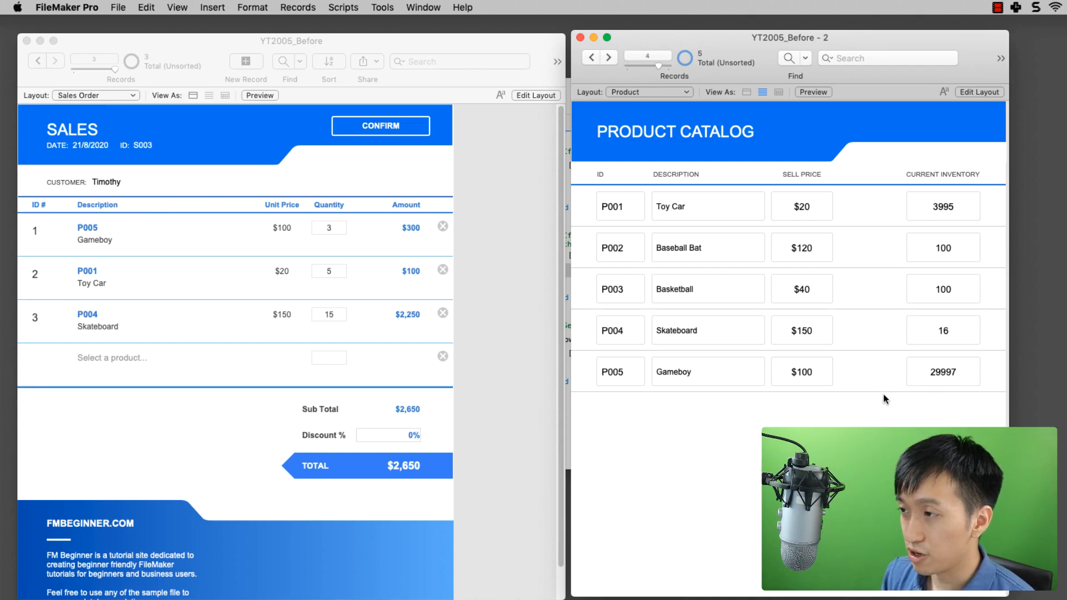
Step: Confirm sales order S003 and approve the inventory update
{"action": "left_click", "coordinate": [312, 183]}
{"action": "left_click", "coordinate": [398, 126]}
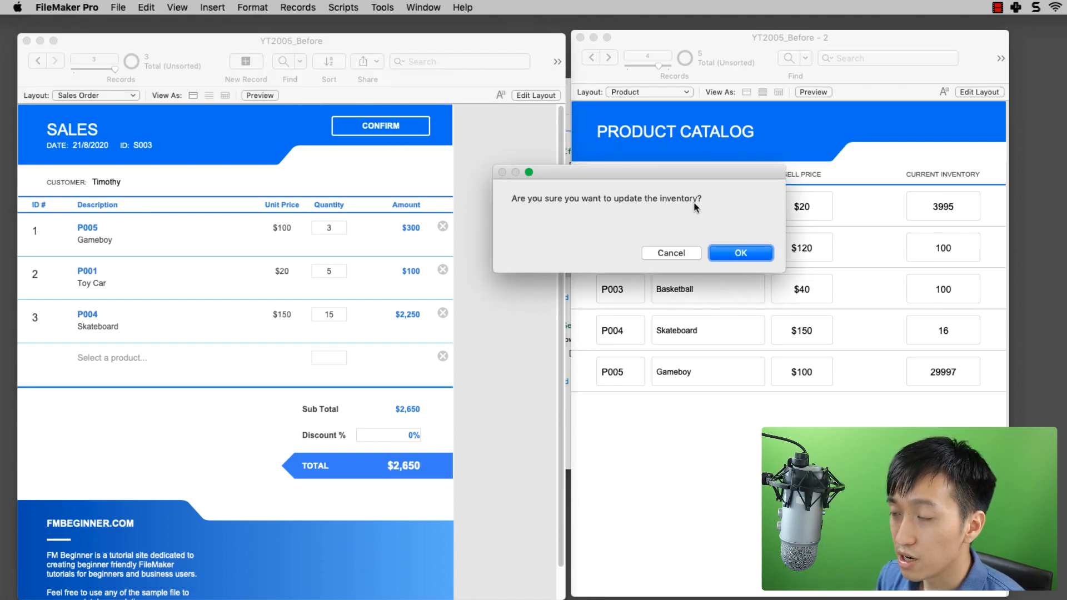
{"action": "left_click", "coordinate": [746, 255]}
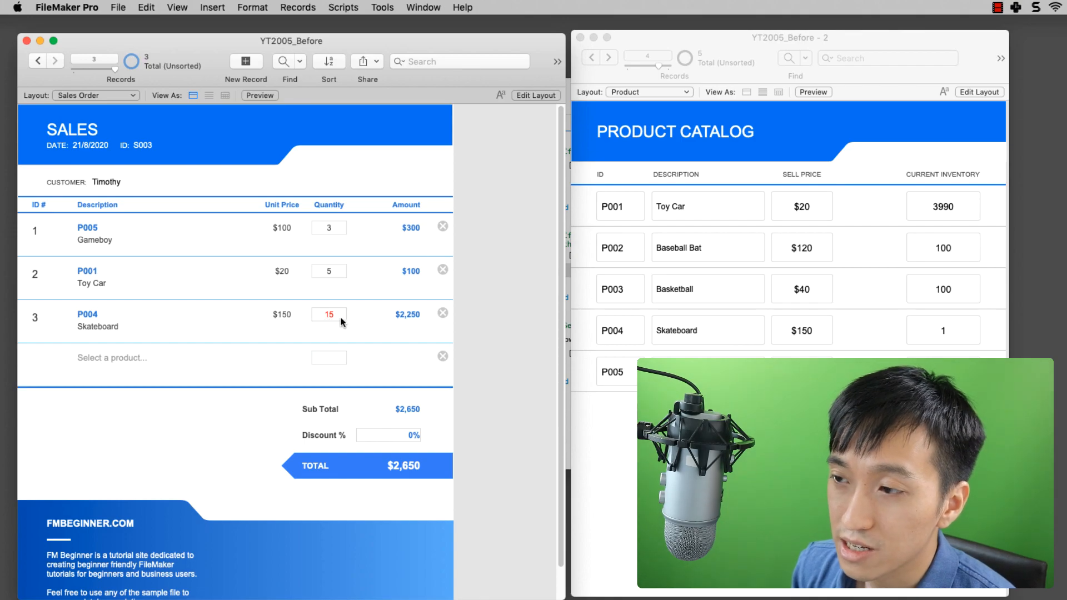
Step: Change the current inventory of product P004 Skateboard to -14 and commit the record
{"action": "left_click", "coordinate": [945, 338]}
{"action": "left_click", "coordinate": [953, 331]}
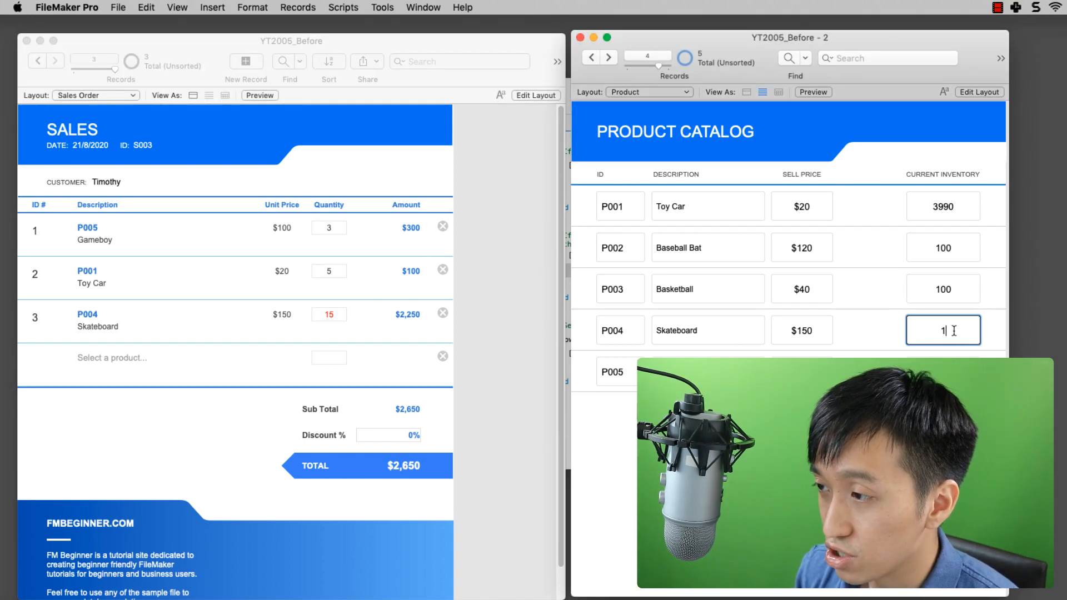
{"action": "type", "text": "-14"}
{"action": "key", "text": "Return"}
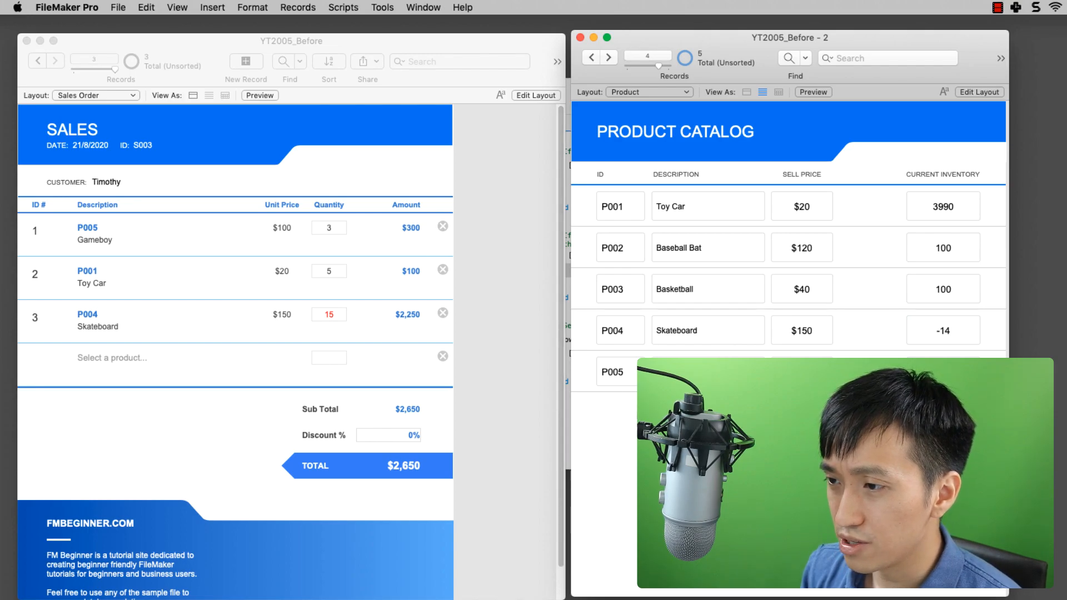